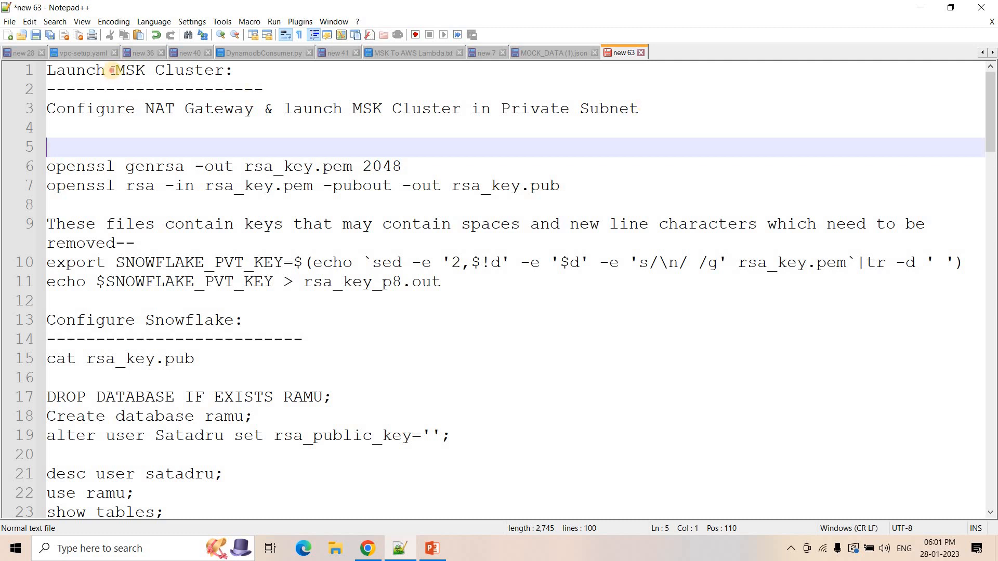
# - Review the notes on configuring a NAT gateway and launching the MSK cluster, and examine the architecture diagram in PowerPoint
pyautogui.moveTo(116, 70); pyautogui.dragTo(224, 70)
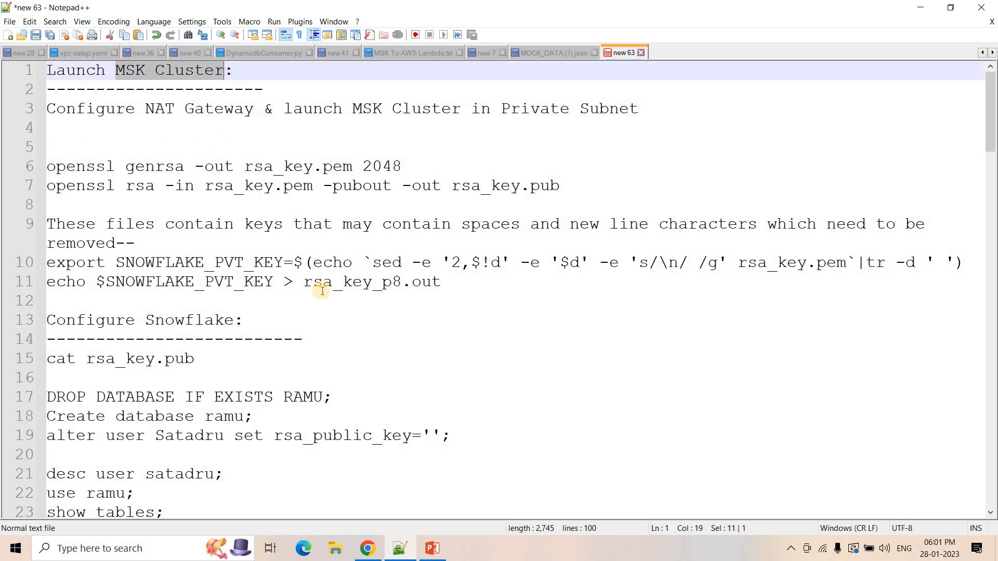
pyautogui.click(433, 550)
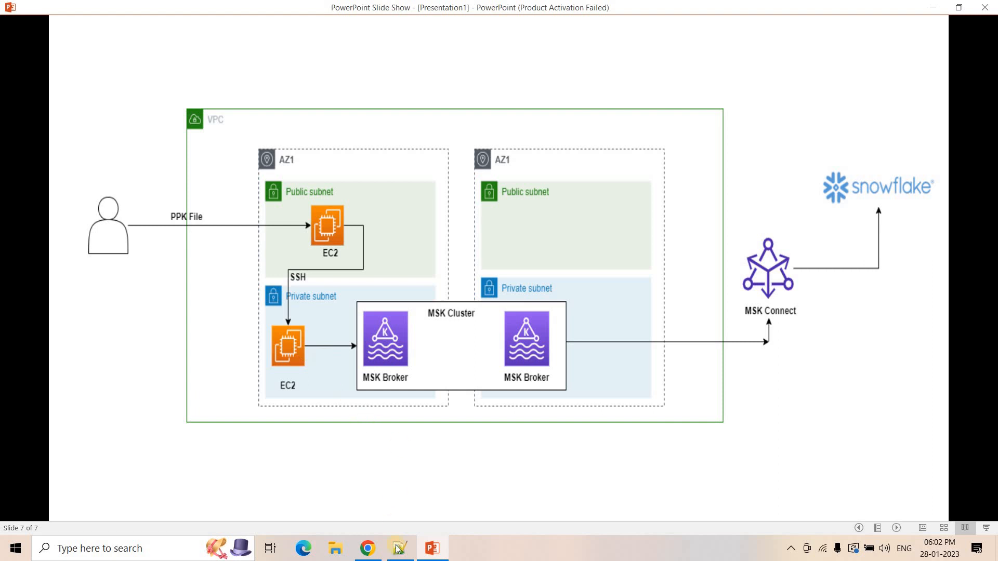
pyautogui.hotkey('alt', 'Tab')
pyautogui.moveTo(145, 110); pyautogui.dragTo(250, 116)
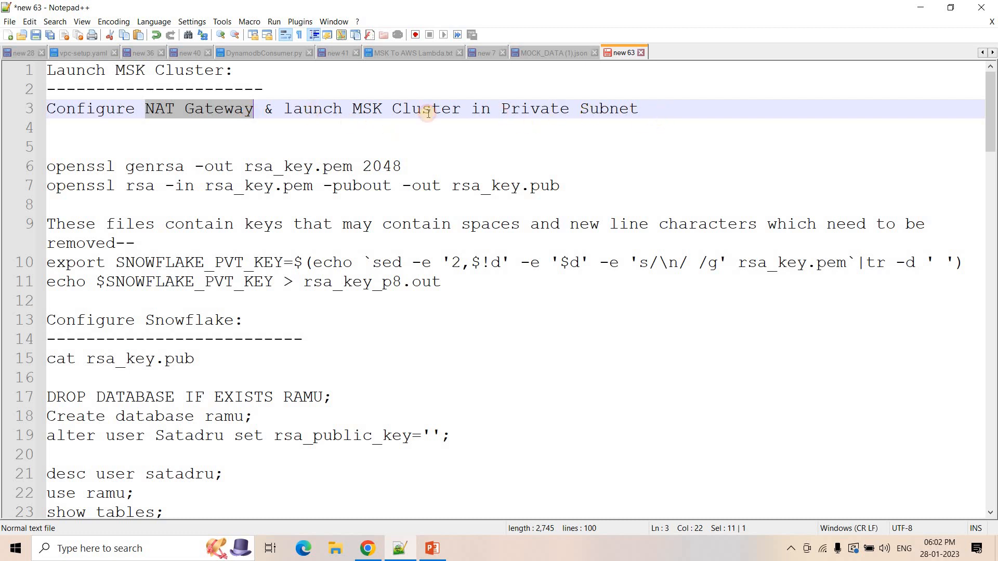
pyautogui.moveTo(639, 109); pyautogui.dragTo(314, 110)
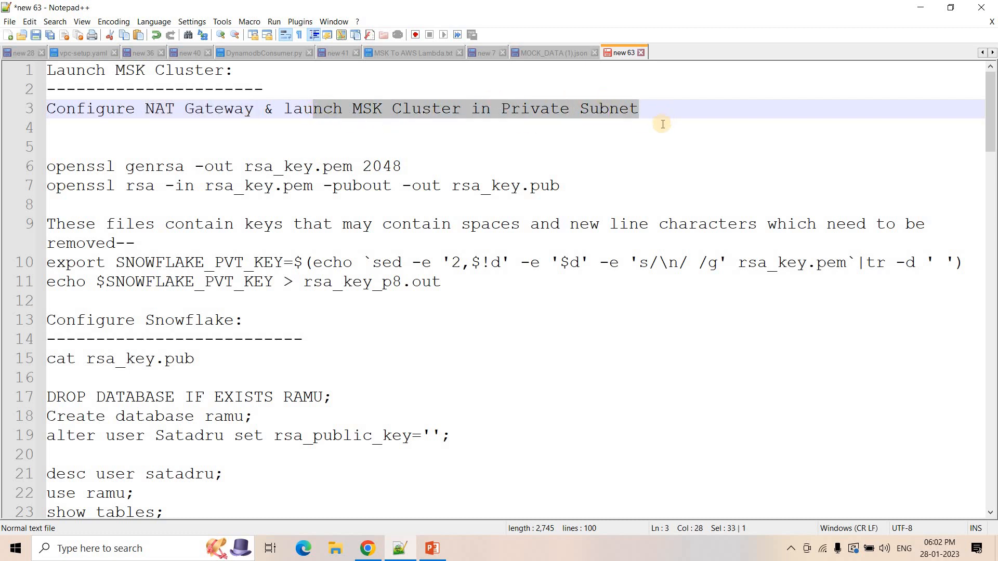
# - Switch to the AWS console in Chrome and open the NAT gateways list of the VPC service
pyautogui.click(378, 552)
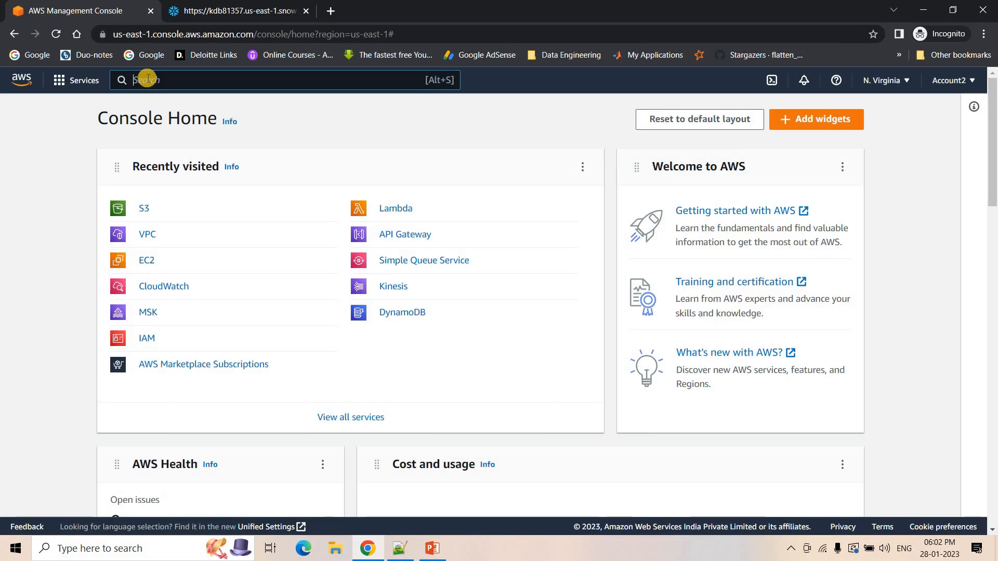
pyautogui.click(143, 79)
pyautogui.write('vpc')
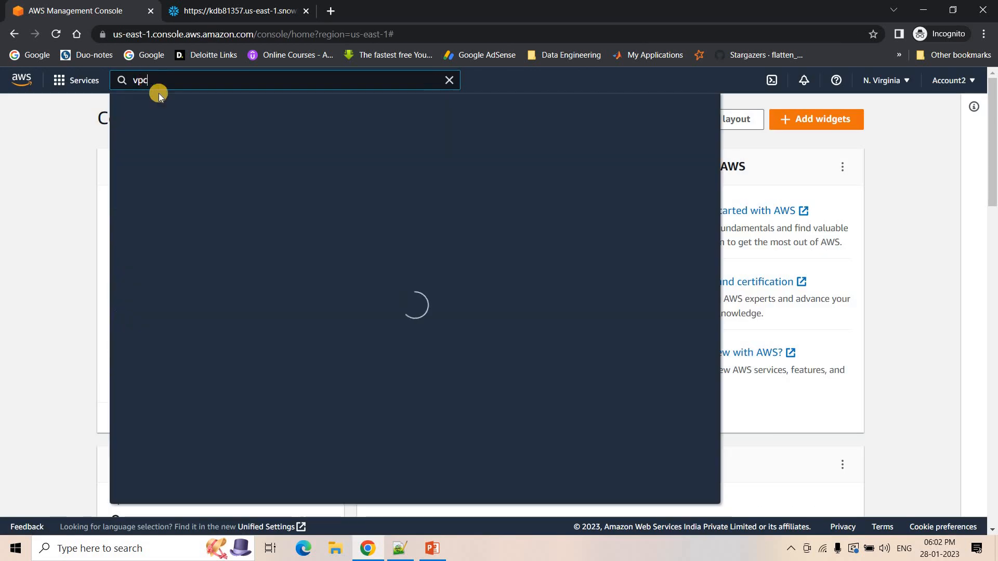
pyautogui.click(320, 186)
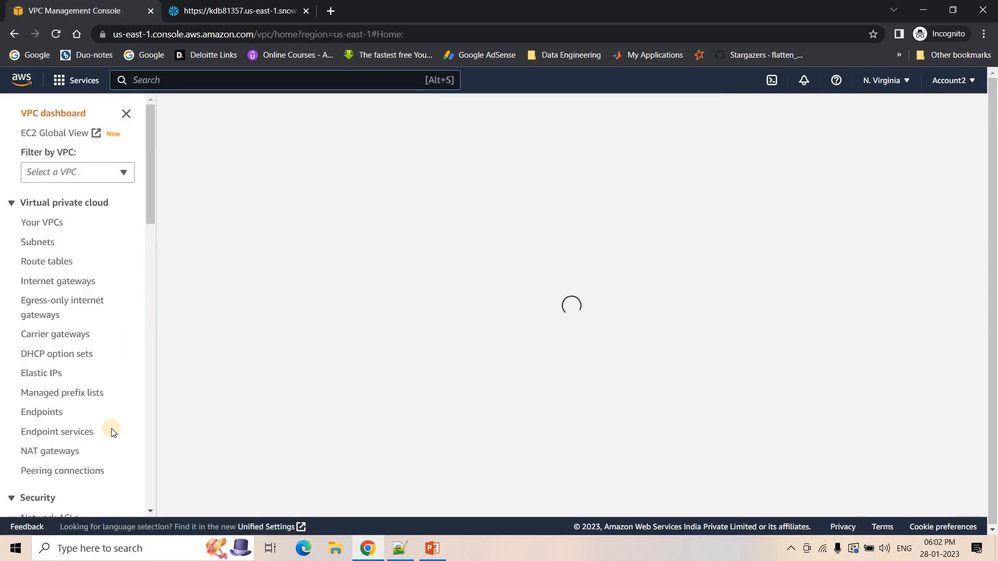
pyautogui.scroll(-2, 52, 387)
pyautogui.click(52, 386)
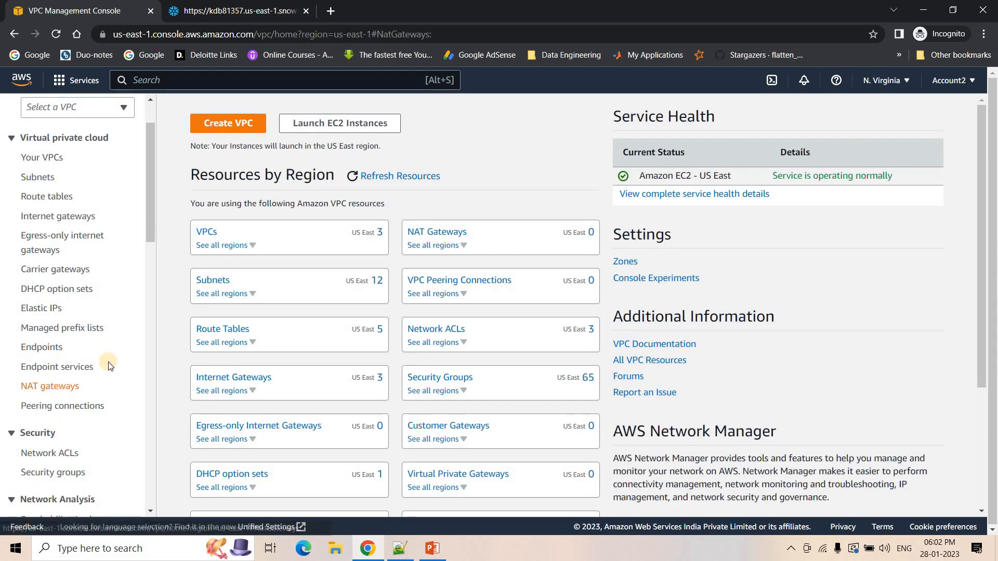
# - Start a new NAT gateway named demoytconnector and place it in the Public-Subnet-A-lambda subnet
pyautogui.click(913, 111)
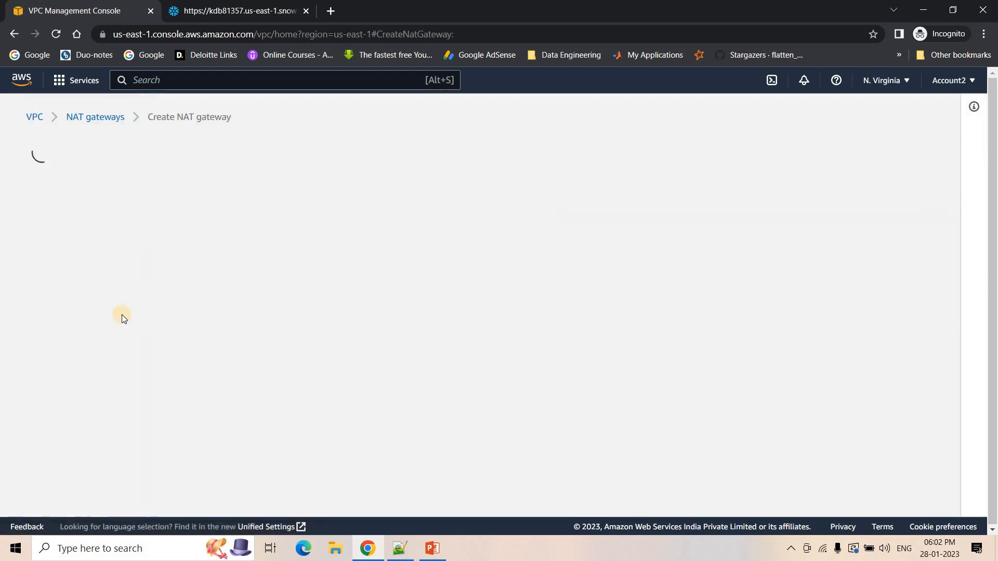
pyautogui.click(136, 289)
pyautogui.write('demoytc')
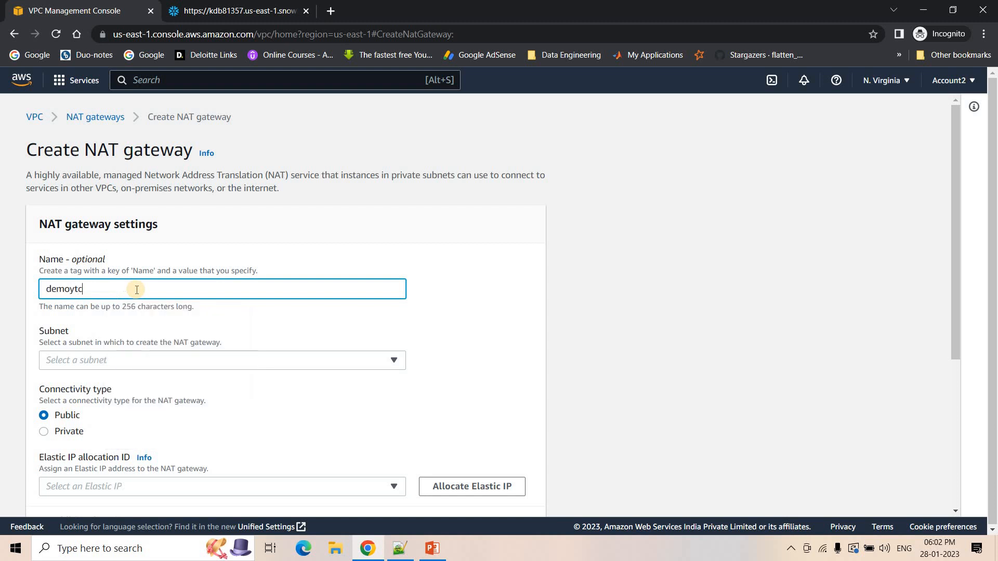
pyautogui.write('onnector')
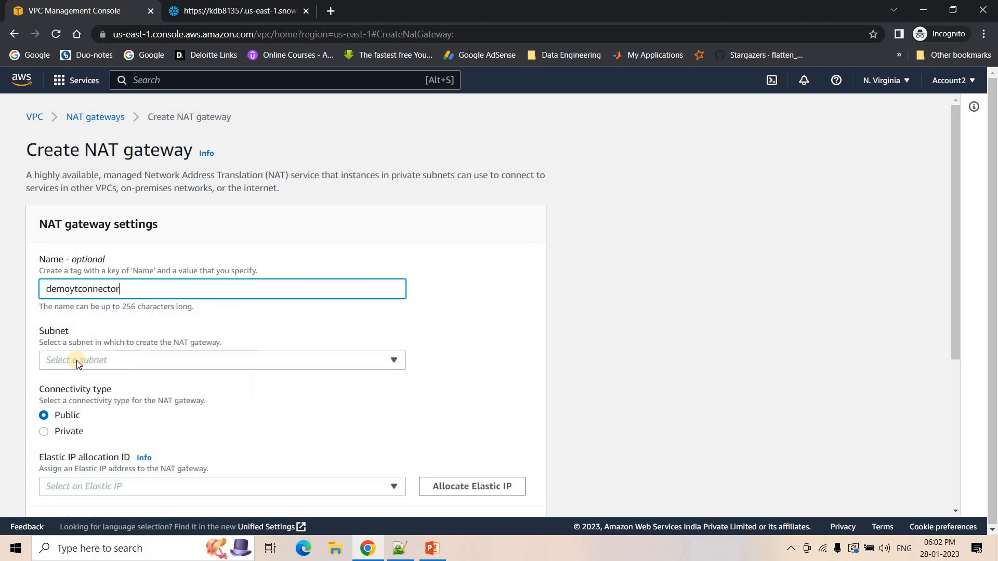
pyautogui.click(110, 359)
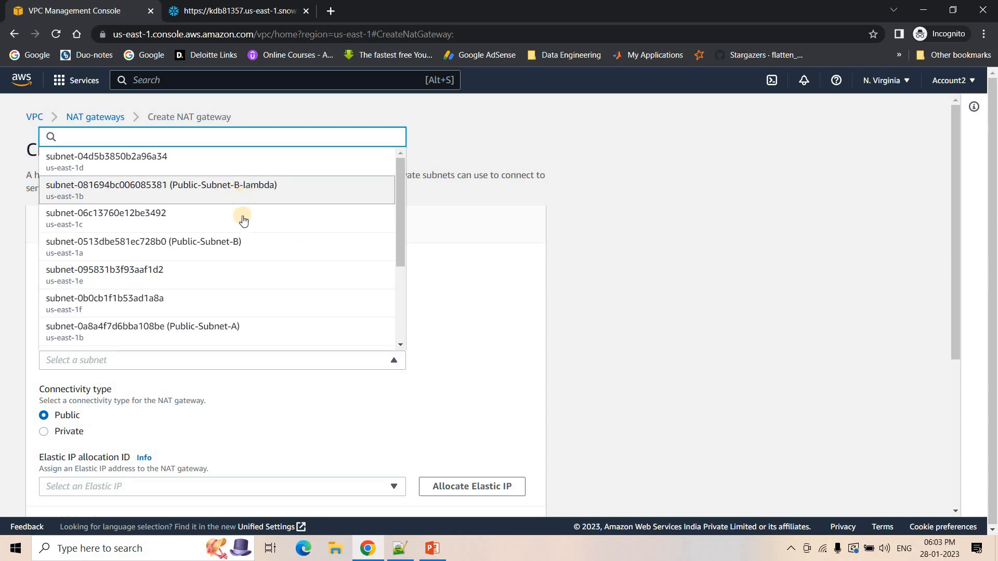
pyautogui.scroll(-3, 243, 220)
pyautogui.scroll(3, 270, 197)
pyautogui.scroll(-3, 250, 240)
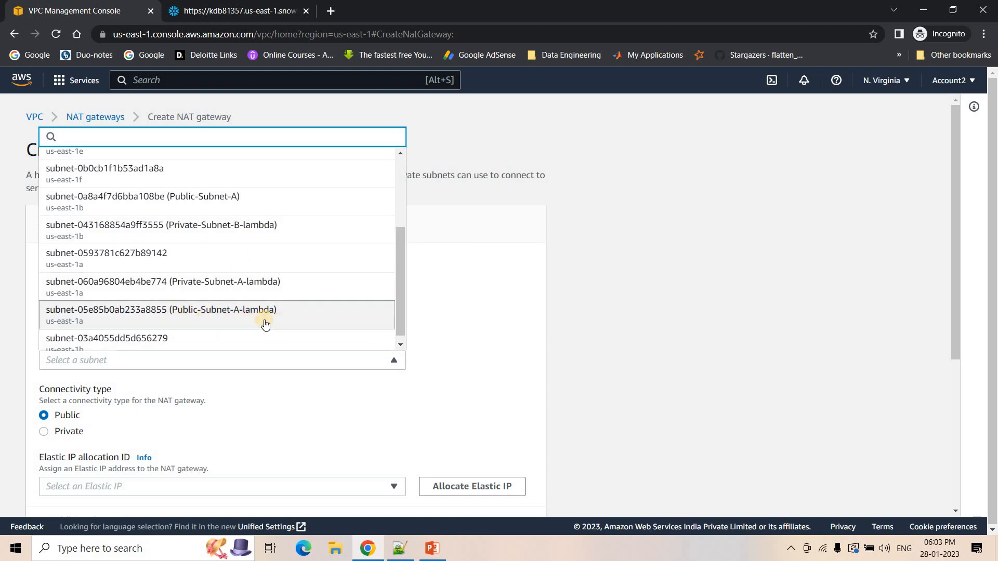
pyautogui.click(84, 325)
# - Allocate an Elastic IP for the public NAT gateway, create the gateway and return to the NAT gateways list
pyautogui.scroll(-3, 110, 319)
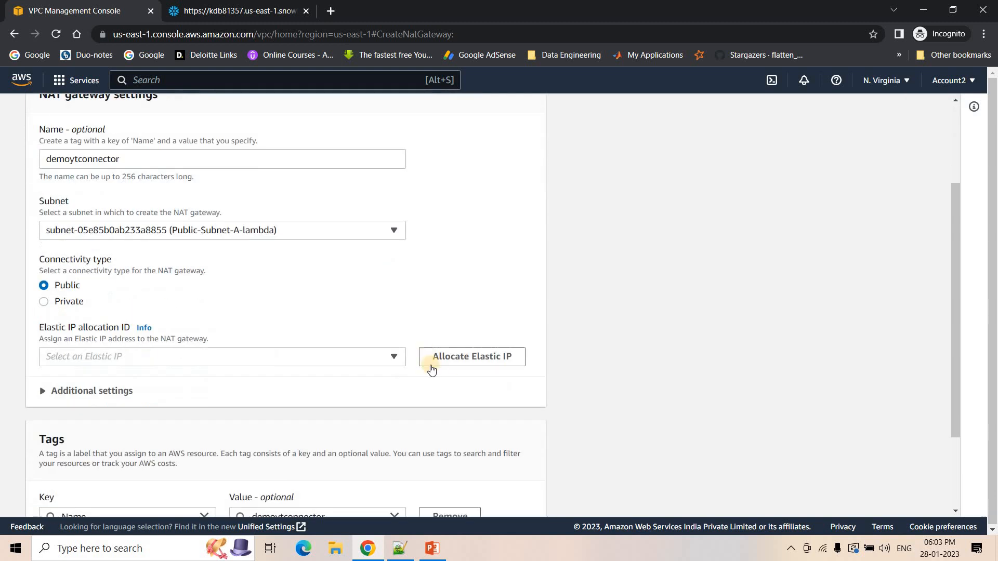
pyautogui.click(463, 359)
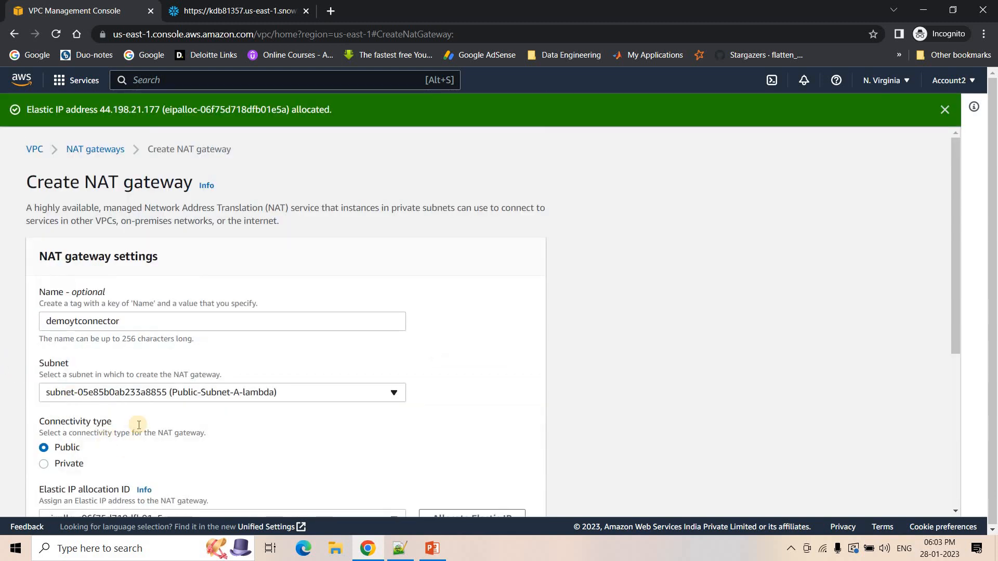
pyautogui.scroll(-5, 111, 259)
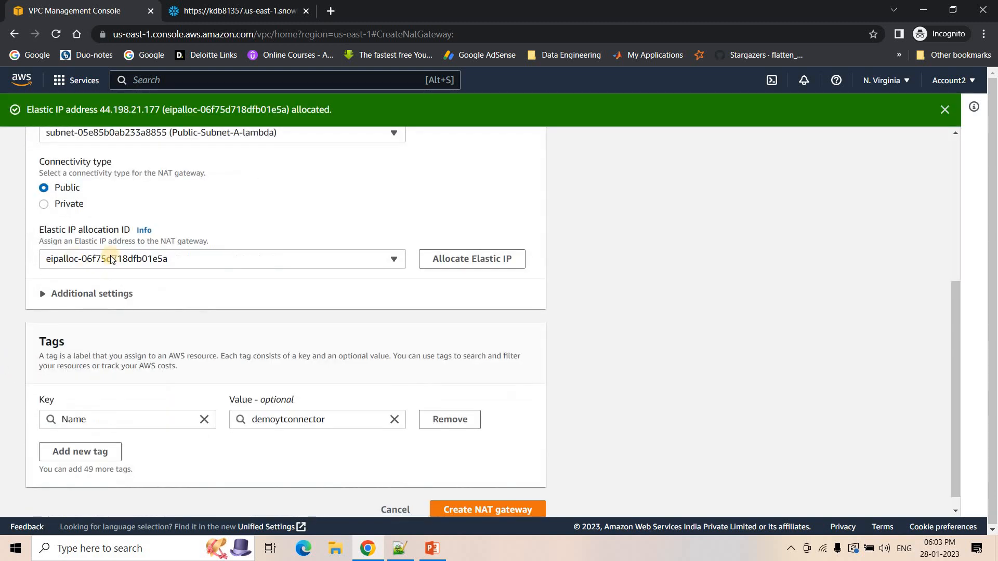
pyautogui.click(495, 512)
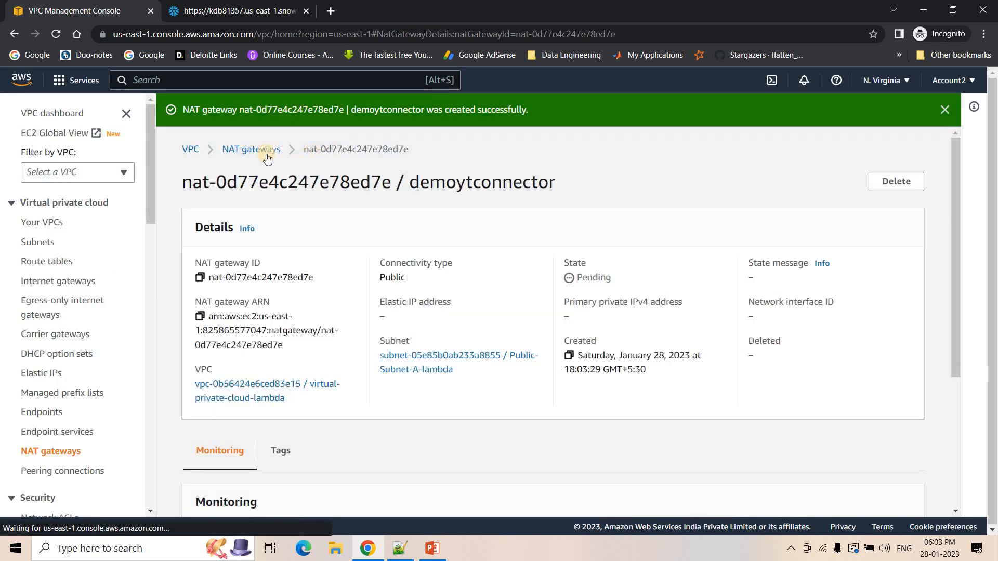
pyautogui.click(255, 150)
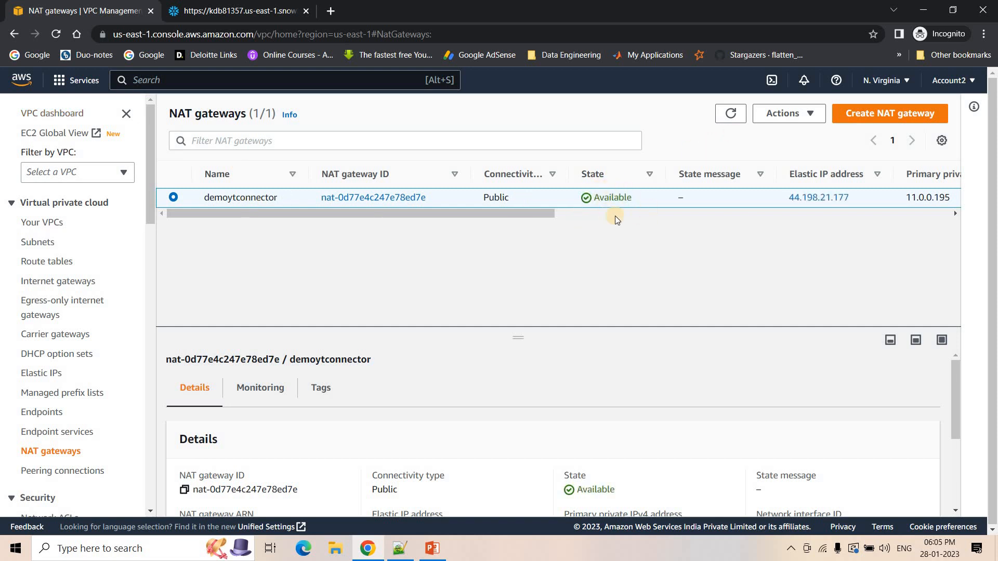
# - Examine the subnet associations and the 0.0.0.0/0 route target of publicroutetable in the route tables
pyautogui.click(38, 263)
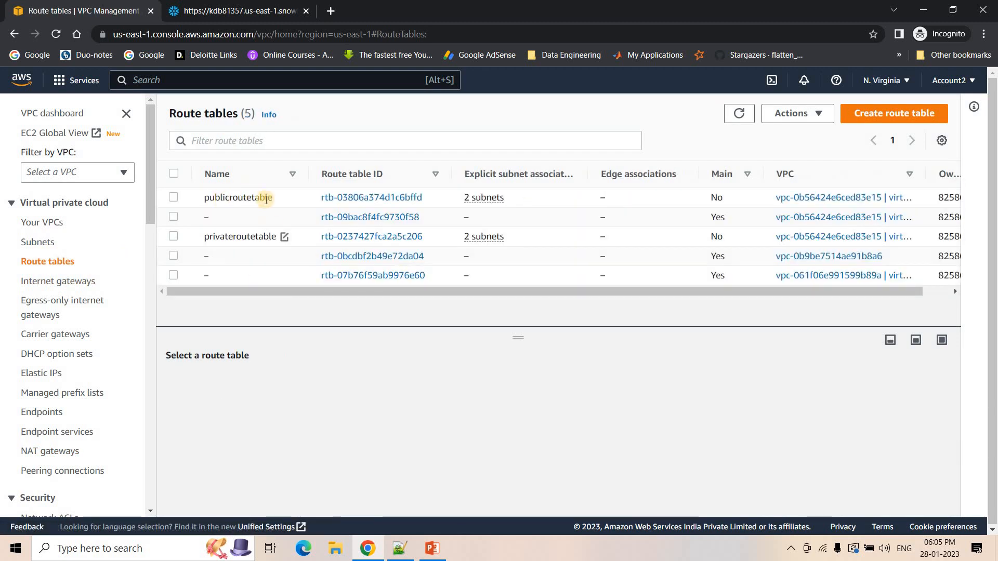
pyautogui.click(390, 199)
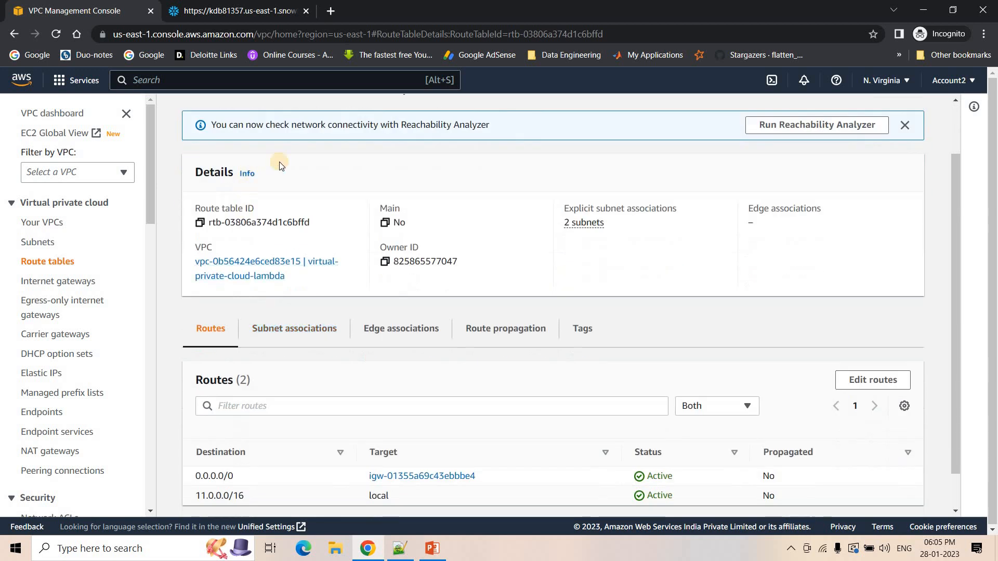
pyautogui.click(287, 395)
pyautogui.scroll(-3, 283, 383)
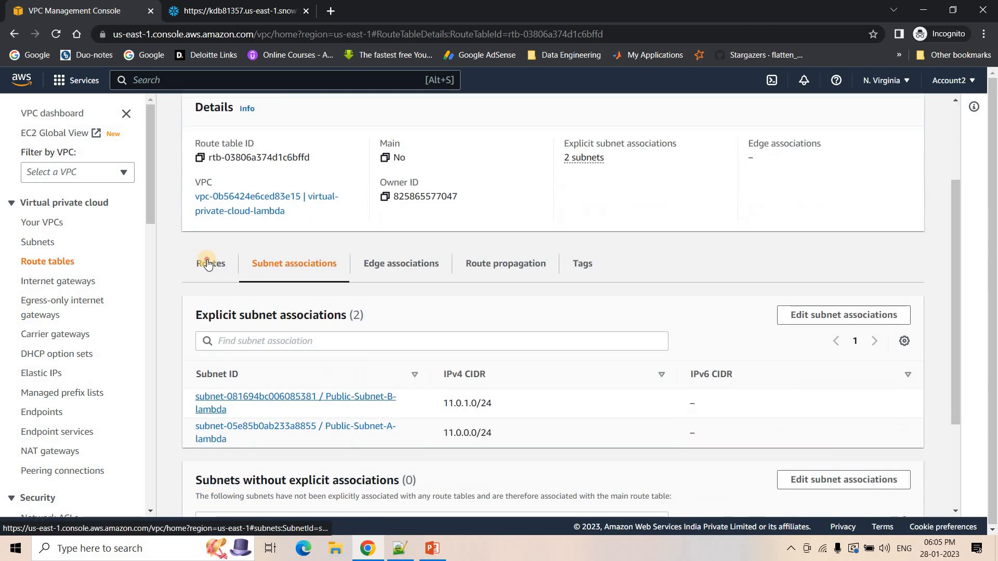
pyautogui.scroll(-2, 344, 382)
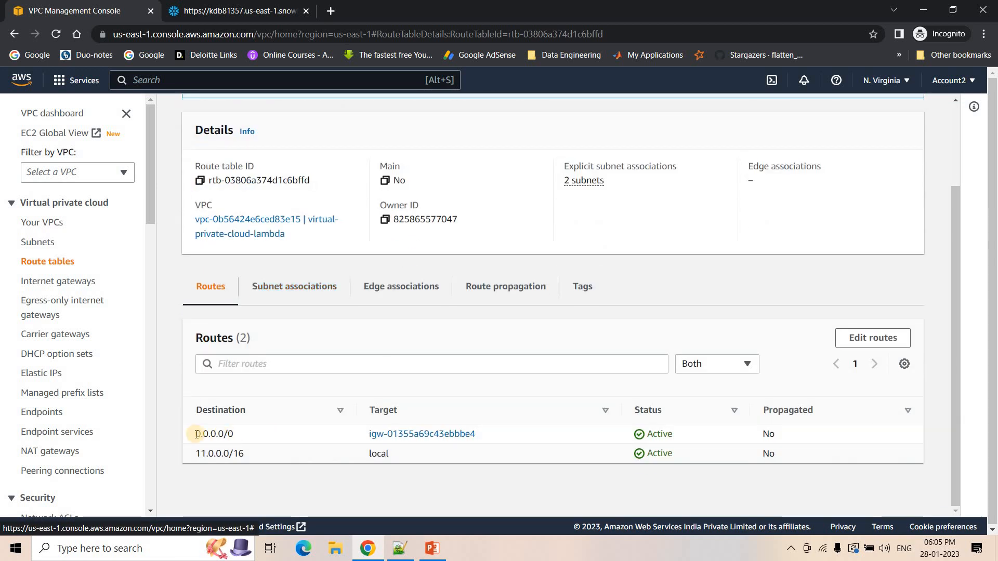
pyautogui.doubleClick(213, 434)
pyautogui.moveTo(235, 433); pyautogui.dragTo(238, 434)
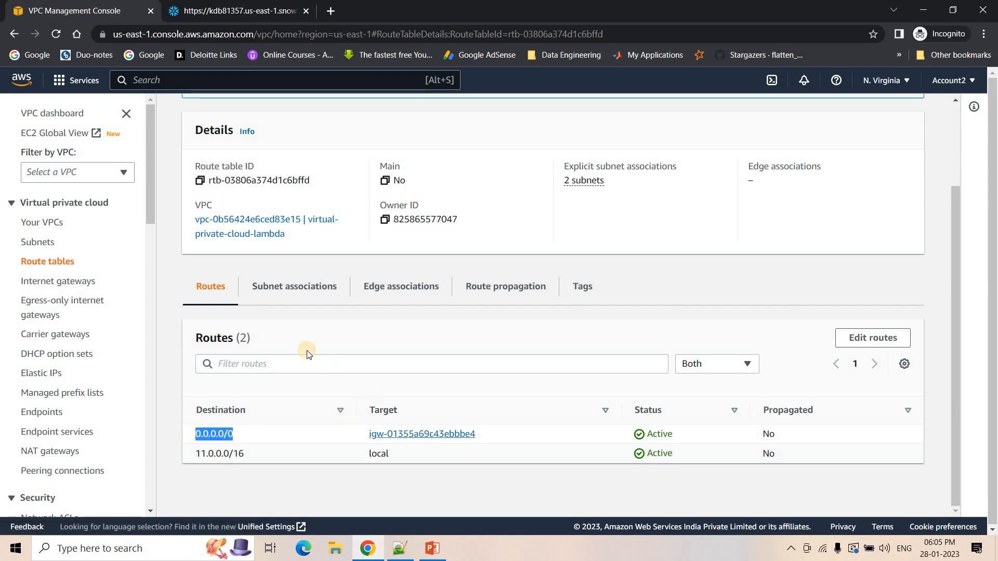
pyautogui.scroll(1, 290, 117)
pyautogui.scroll(2, 289, 117)
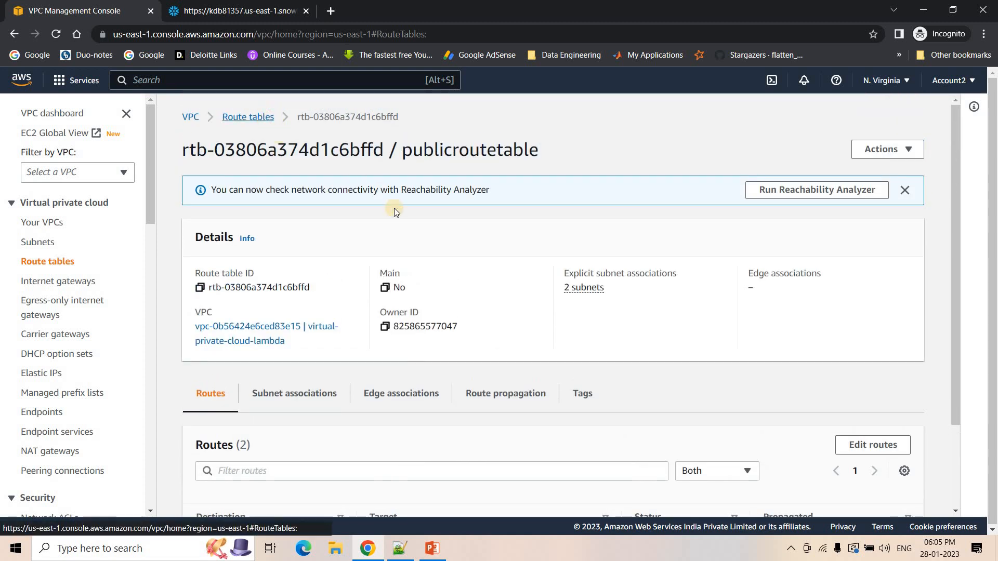
# - Open the routes of privateroutetable for editing and remove its 0.0.0.0/0 route to the old NAT gateway
pyautogui.click(260, 117)
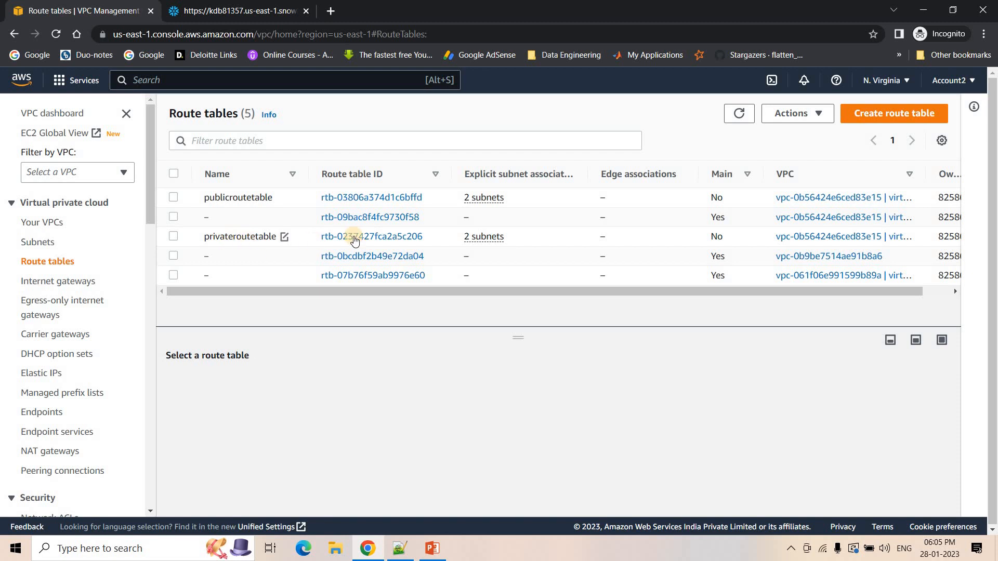
pyautogui.click(351, 237)
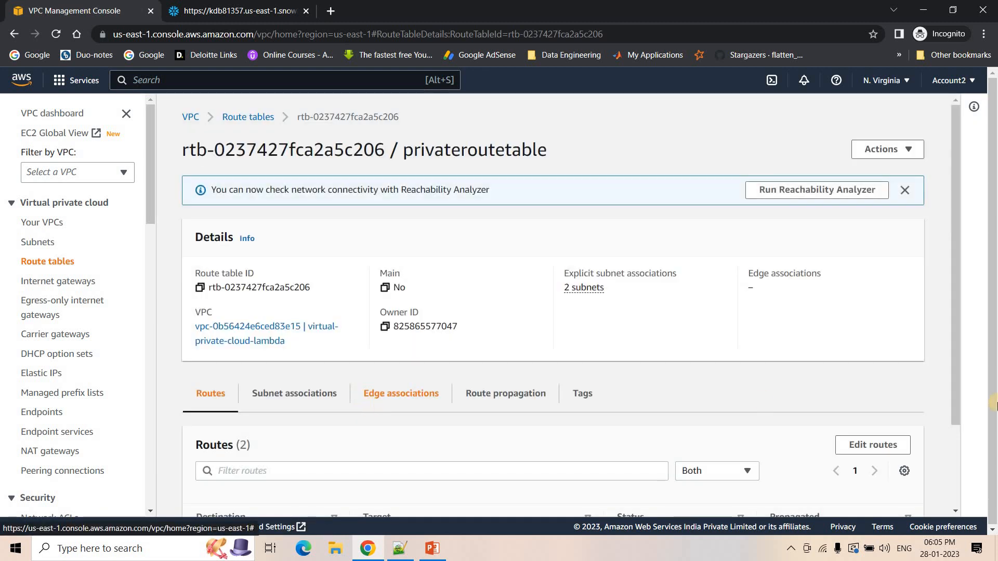
pyautogui.scroll(-2, 381, 405)
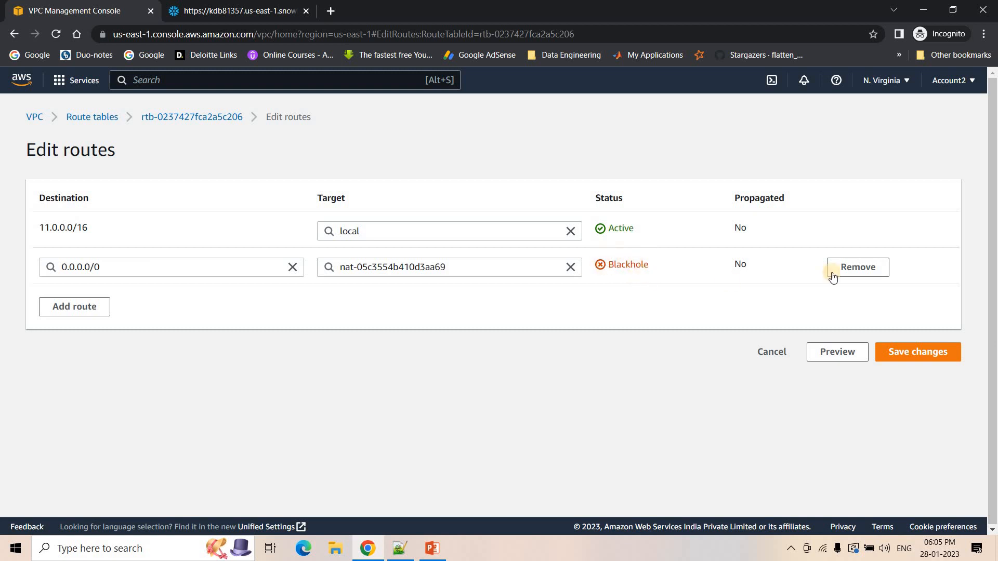
pyautogui.click(849, 271)
# - Add a 0.0.0.0/0 route targeting the NAT gateway nat-0d77e4c247e78ed7e to privateroutetable and save the changes
pyautogui.click(96, 277)
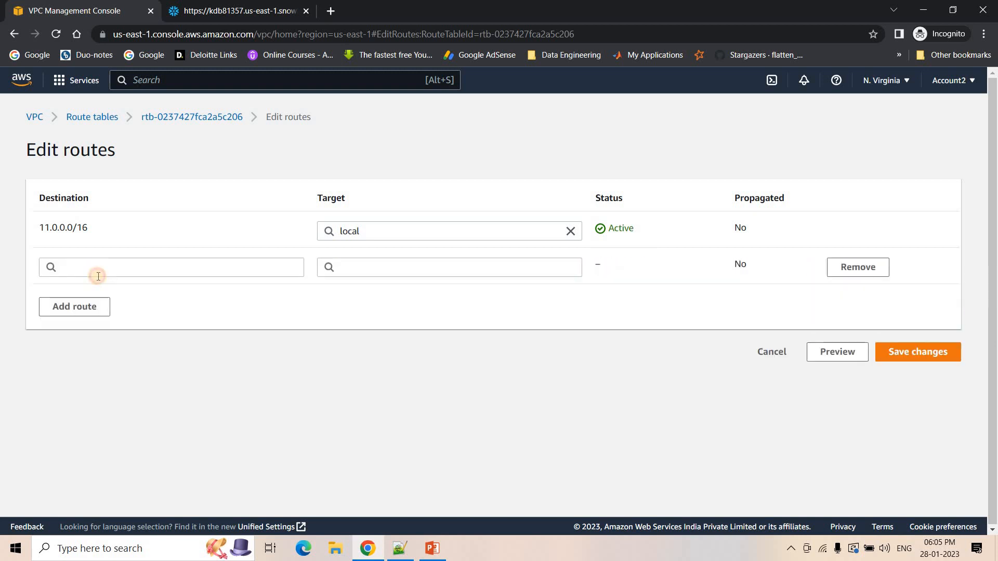
pyautogui.click(99, 271)
pyautogui.click(107, 286)
pyautogui.click(405, 267)
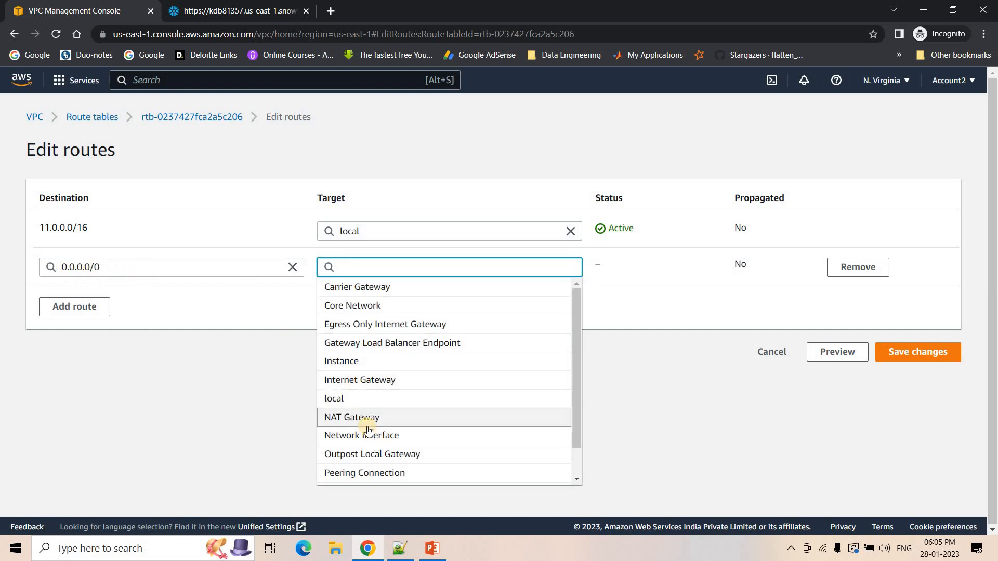
pyautogui.click(352, 417)
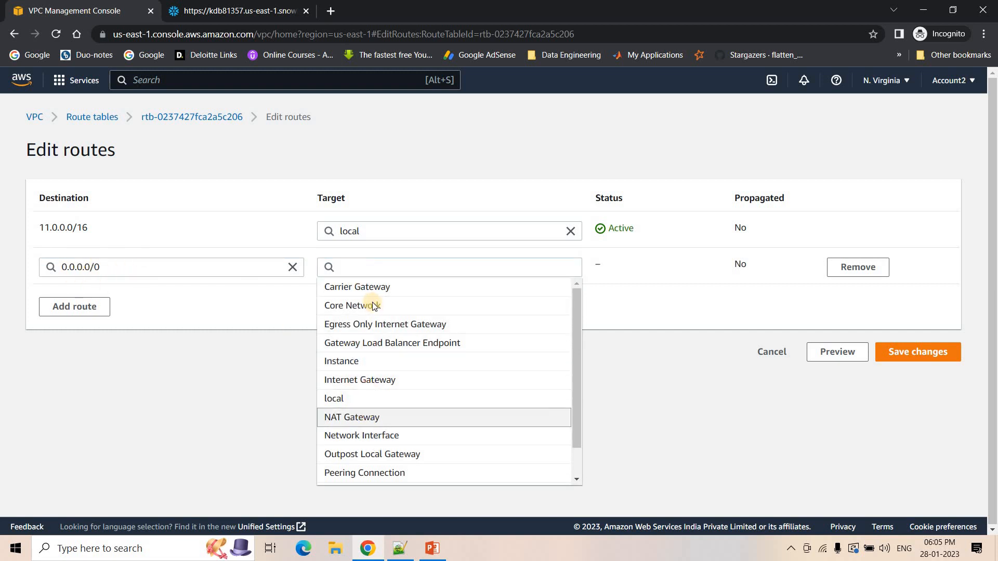
pyautogui.press('Return')
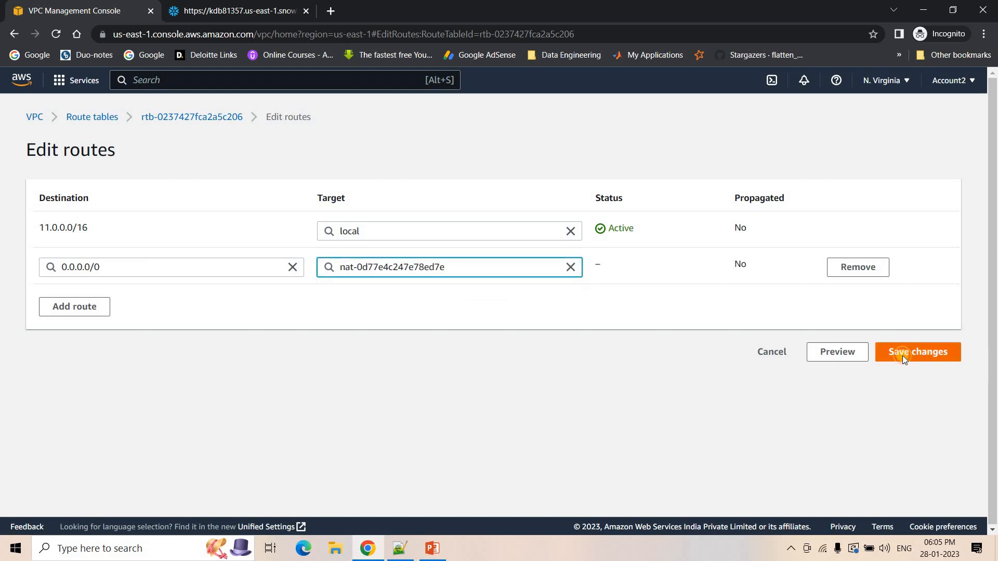
pyautogui.click(903, 355)
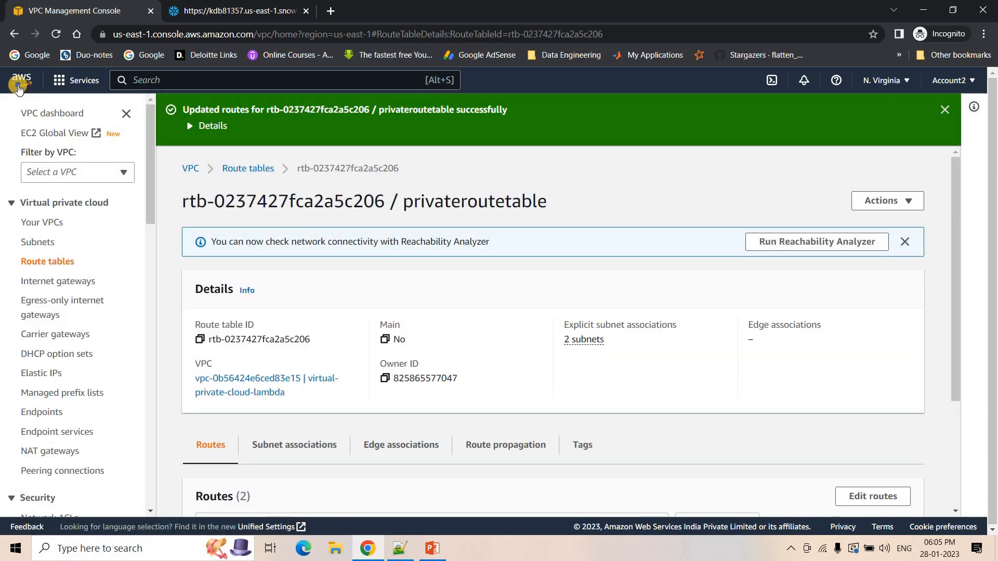
# - Open the AWS console home in a separate browser tab and go to the MSK service
pyautogui.rightClick(22, 85)
pyautogui.click(52, 94)
pyautogui.click(229, 21)
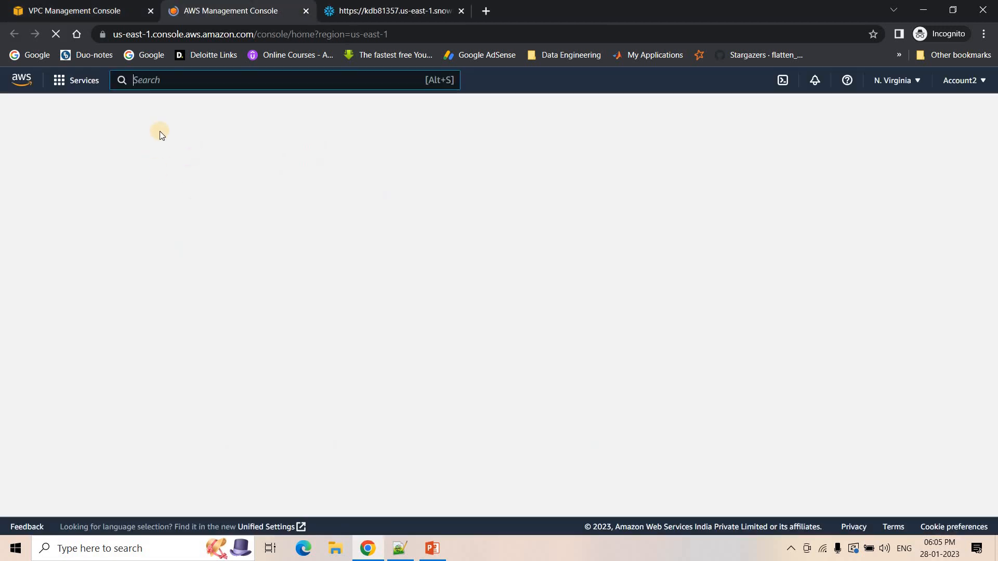
pyautogui.click(153, 81)
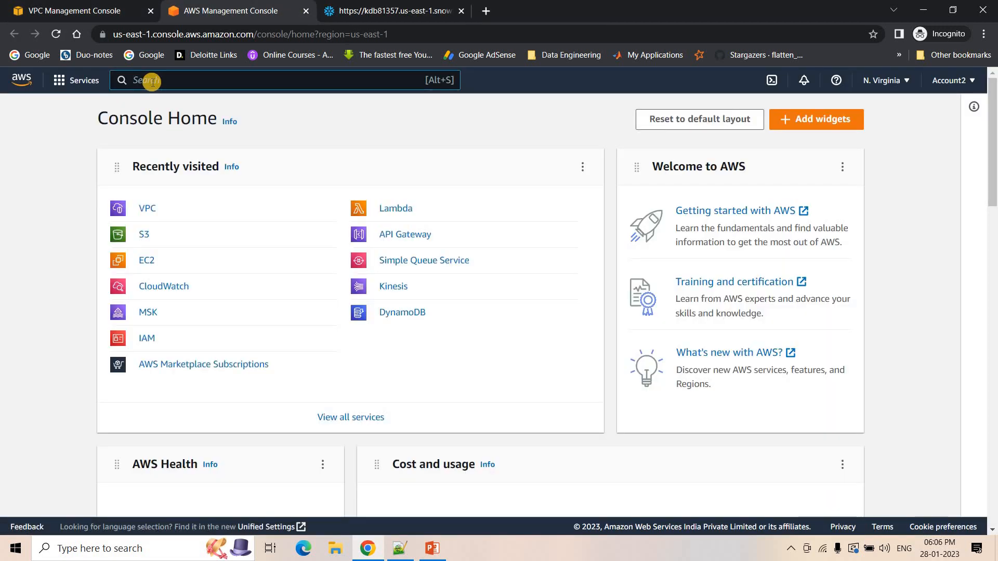
pyautogui.write('msk')
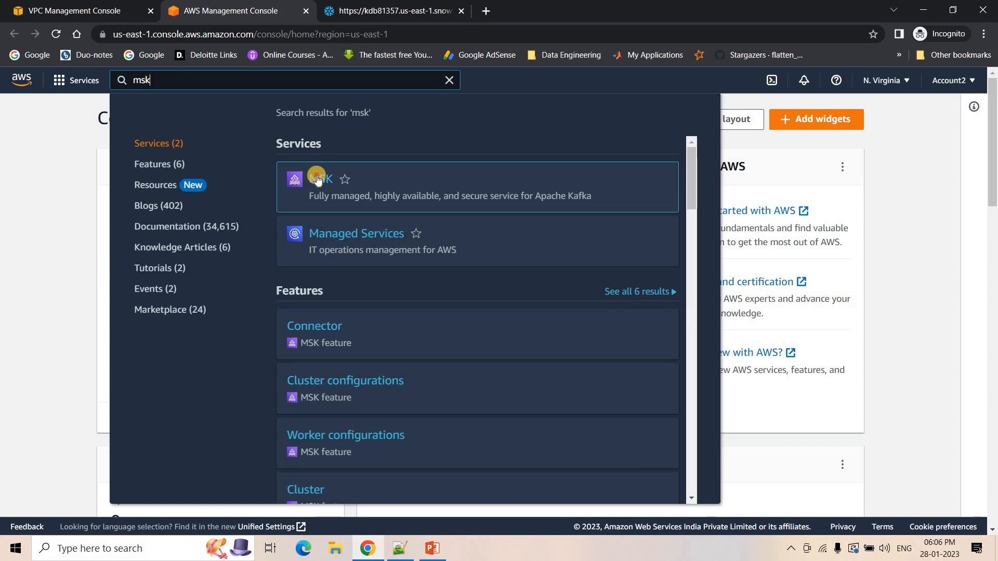
pyautogui.click(318, 180)
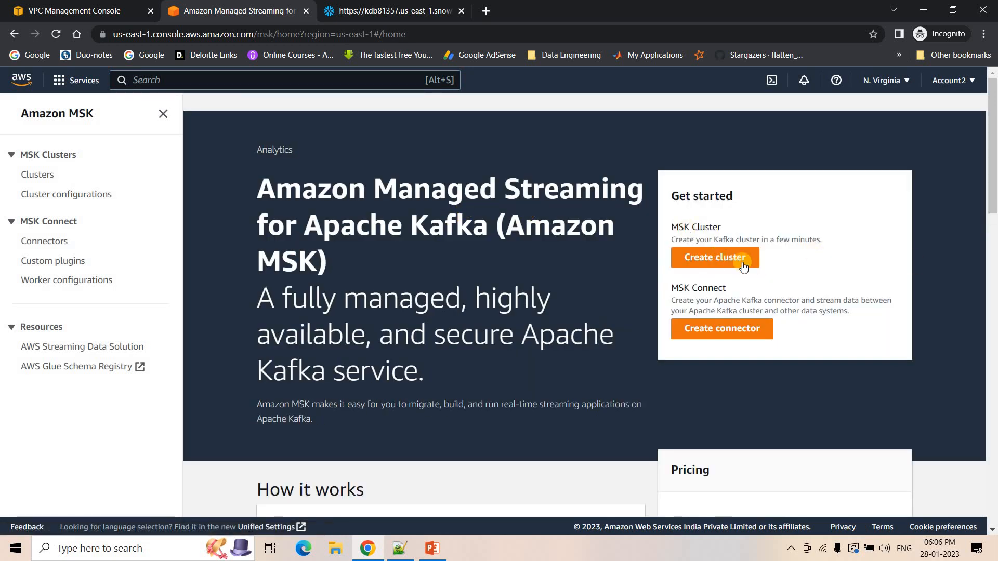
# - Start a new MSK cluster with the Custom create method, name it demoyt28cluster and choose the Provisioned cluster type
pyautogui.click(729, 264)
pyautogui.click(333, 274)
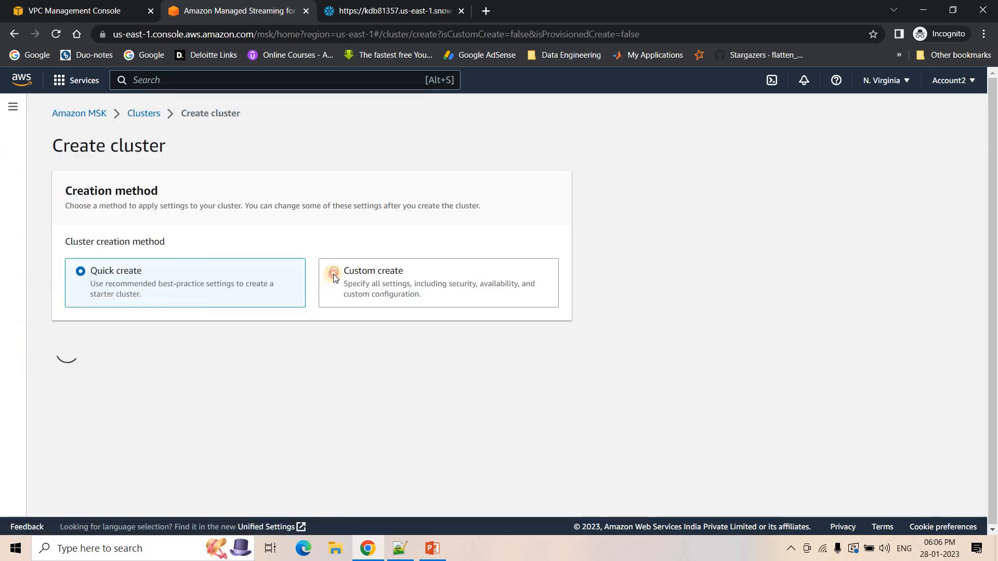
pyautogui.scroll(-3, 364, 299)
pyautogui.click(314, 295)
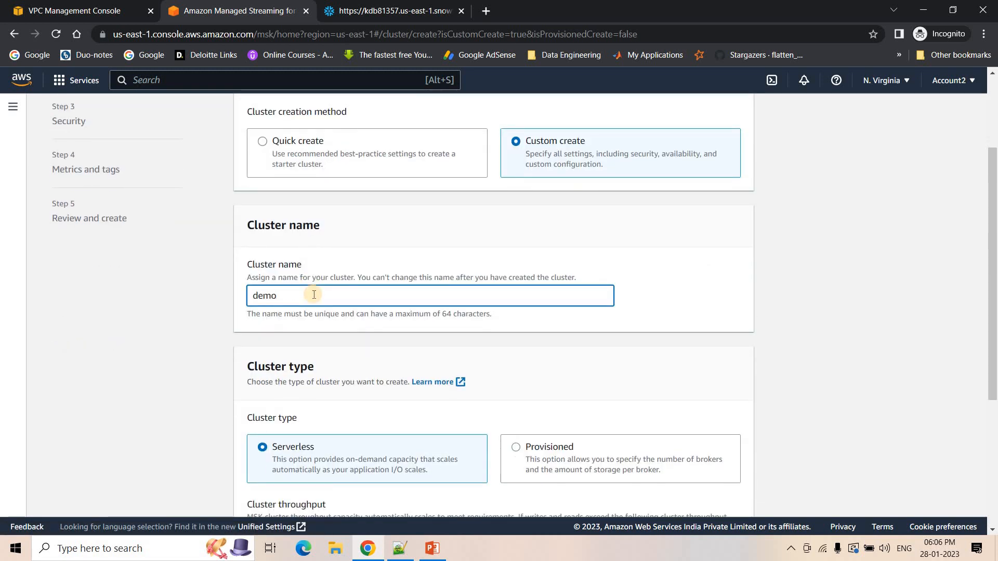
pyautogui.write('demoyt28cluster')
pyautogui.scroll(-4, 503, 234)
pyautogui.click(518, 253)
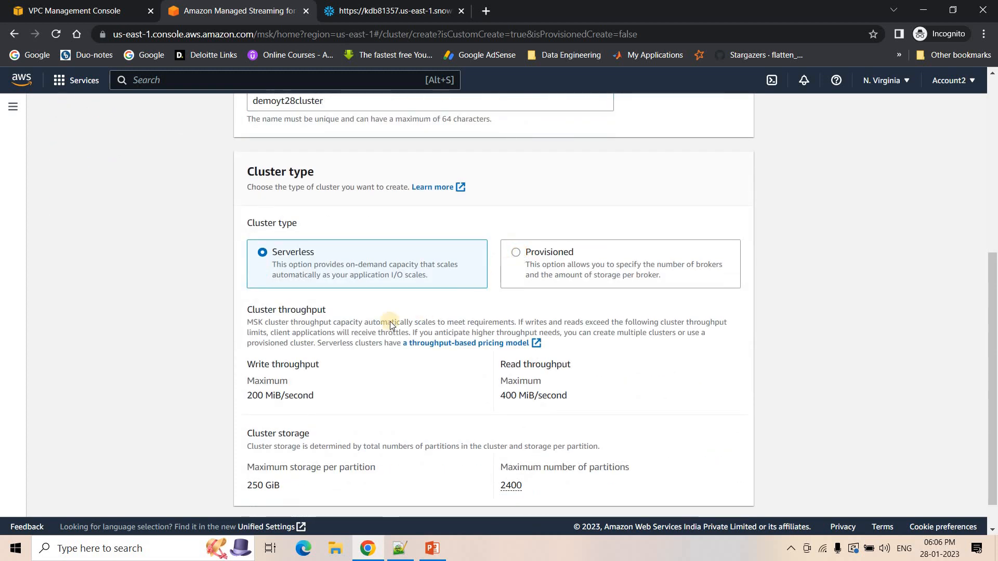
# - Set the broker type to kafka.t3.small and the number of zones to 2
pyautogui.scroll(-3, 332, 288)
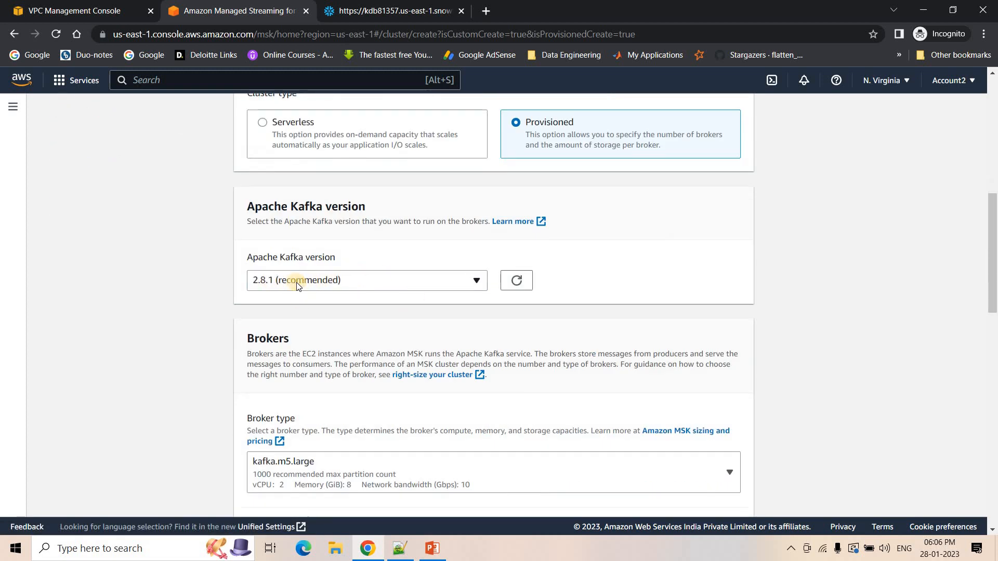
pyautogui.scroll(-3, 344, 322)
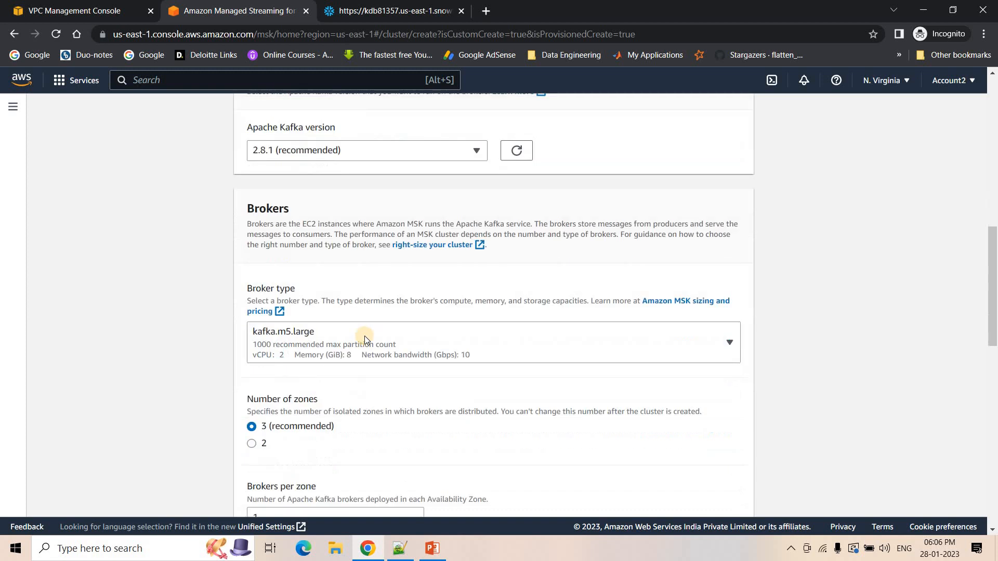
pyautogui.click(332, 337)
pyautogui.scroll(-5, 729, 281)
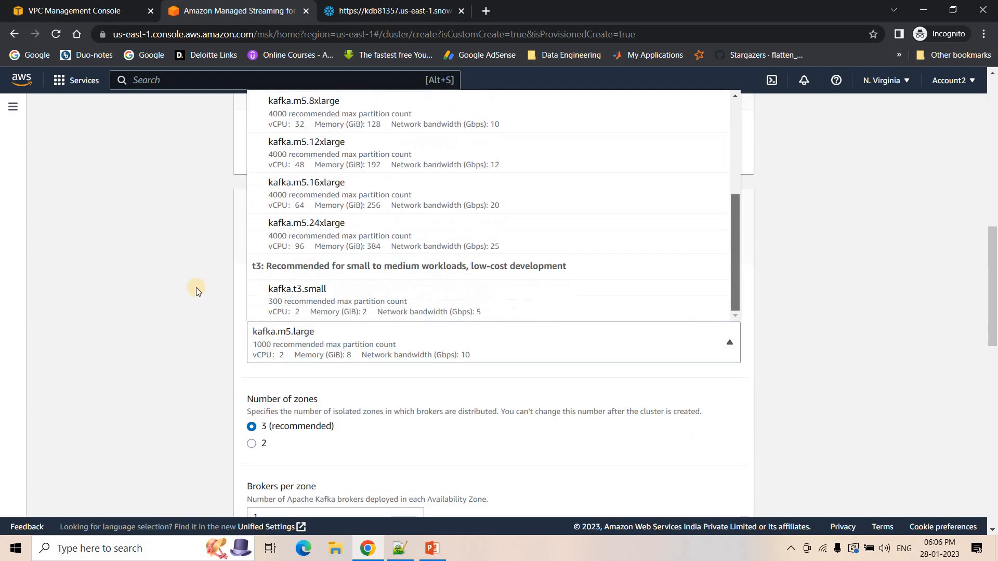
pyautogui.click(318, 294)
pyautogui.scroll(-2, 257, 320)
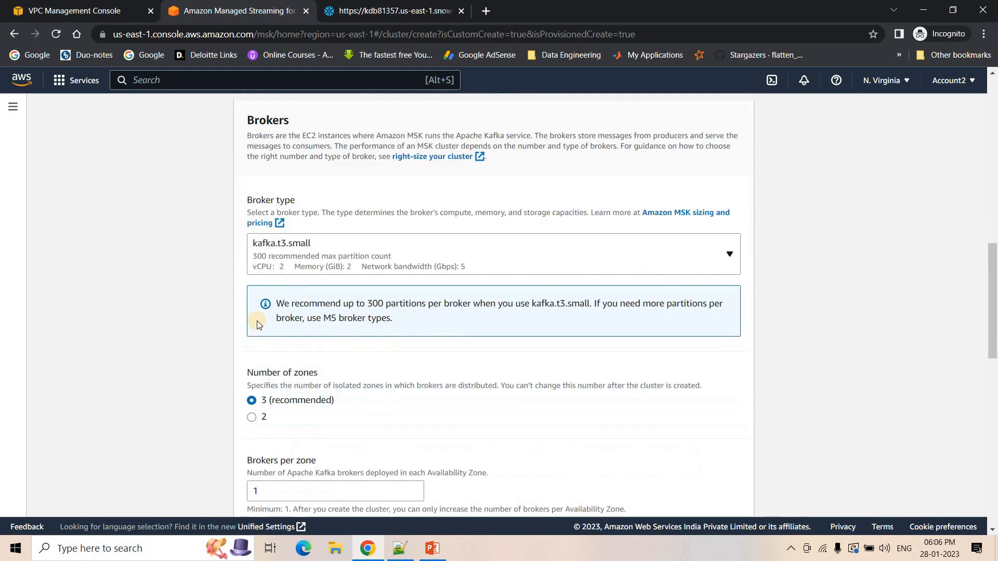
pyautogui.scroll(-2, 257, 320)
pyautogui.click(253, 311)
# - Set the Amazon EBS storage per broker to 1 GiB and continue to the networking settings with the default cluster configuration
pyautogui.scroll(-2, 267, 318)
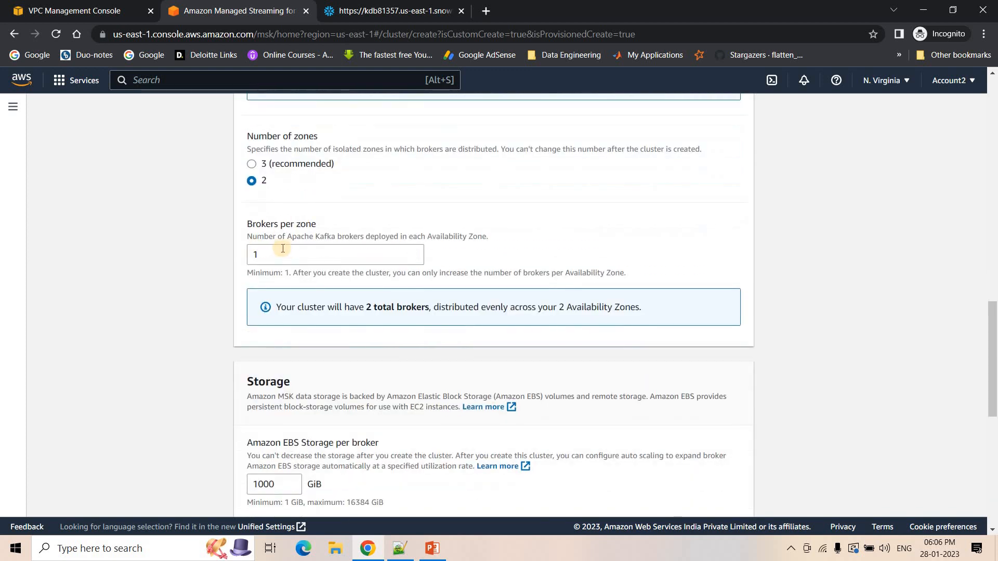
pyautogui.scroll(-2, 286, 369)
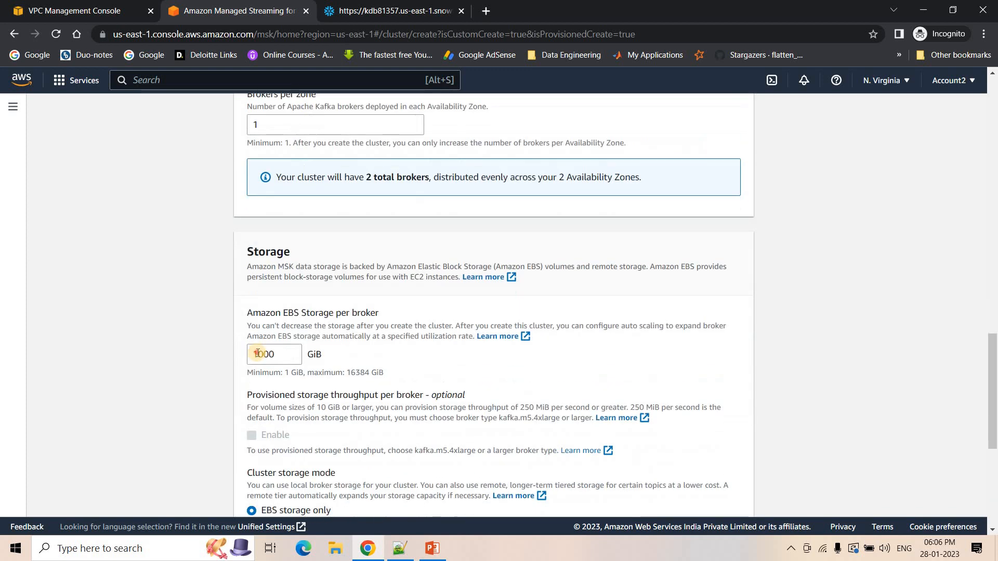
pyautogui.click(257, 354)
pyautogui.doubleClick(257, 354)
pyautogui.write('1')
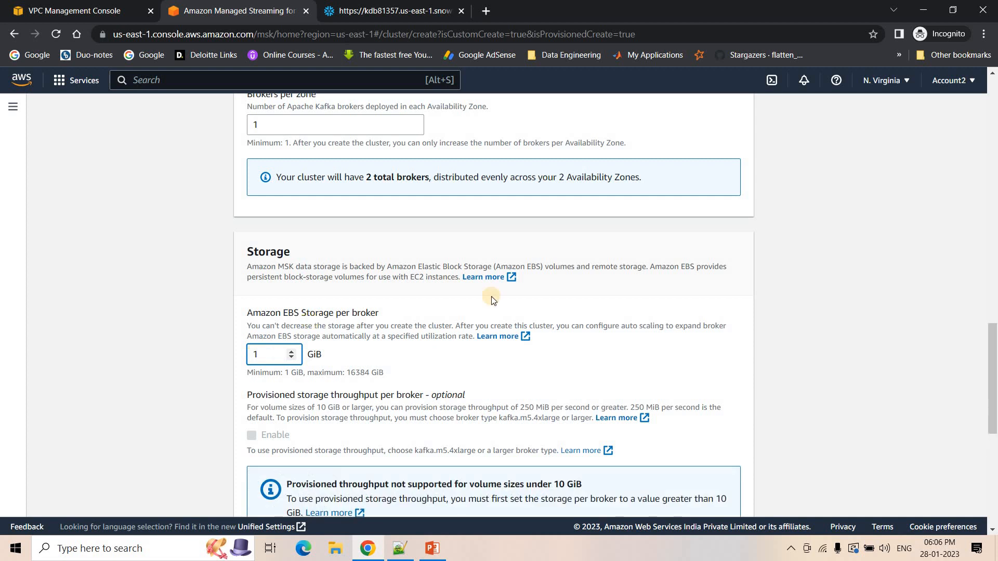
pyautogui.click(335, 329)
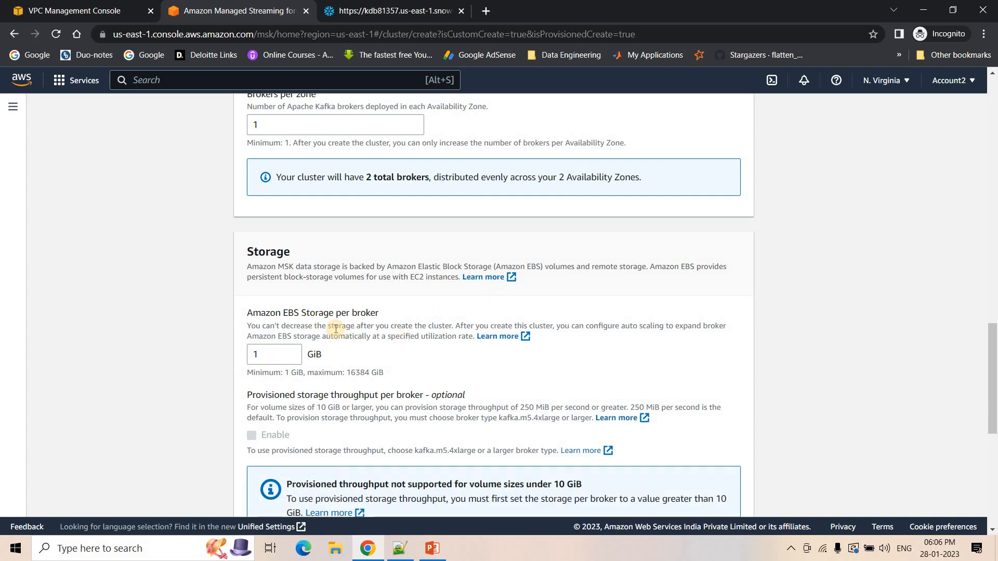
pyautogui.scroll(-4, 295, 347)
pyautogui.scroll(-3, 294, 347)
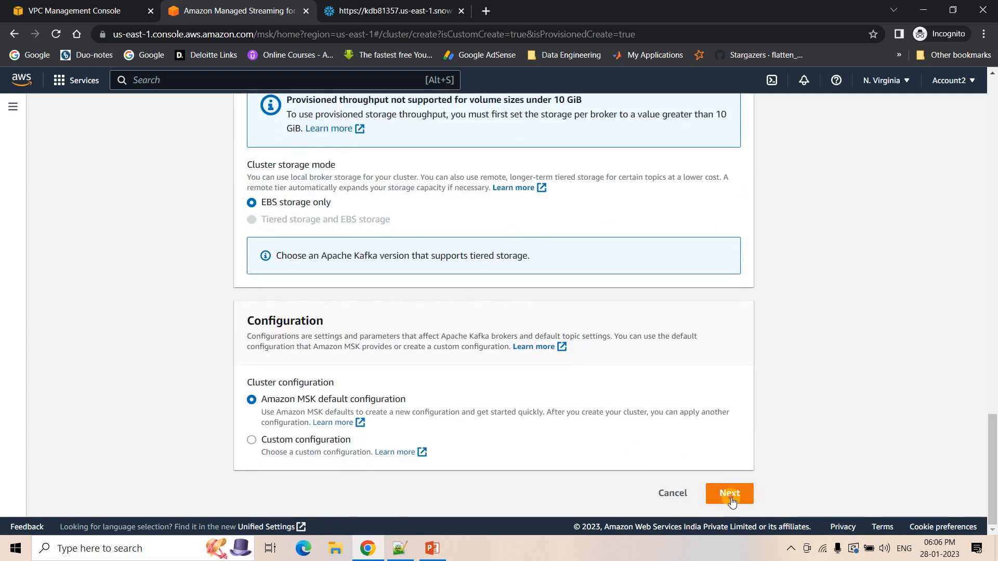
pyautogui.click(749, 489)
# - Choose the virtual-private-cloud-lambda VPC and set the first zone to us-east-1a with the subnet Private-Subnet-A-lambda
pyautogui.click(335, 281)
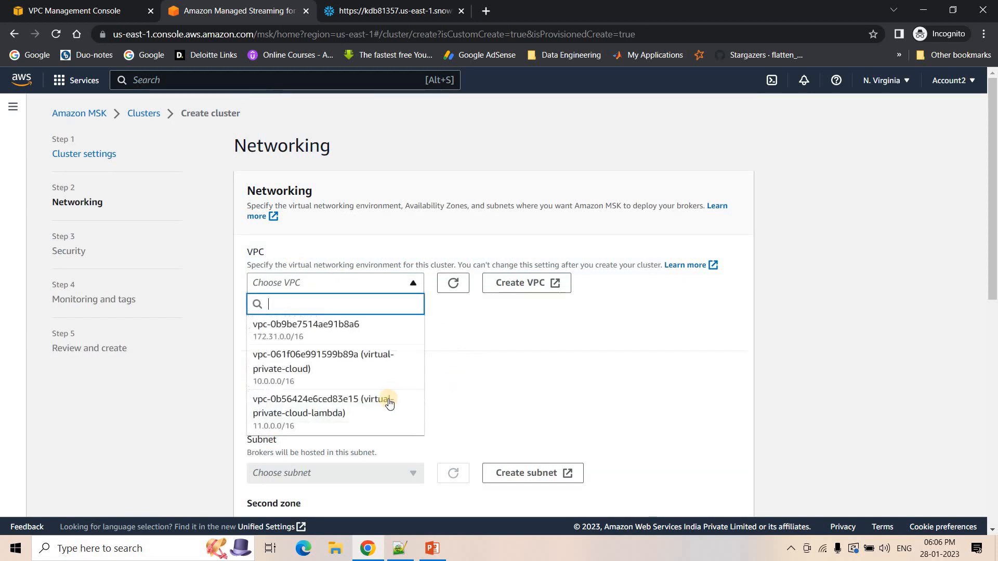
pyautogui.click(351, 399)
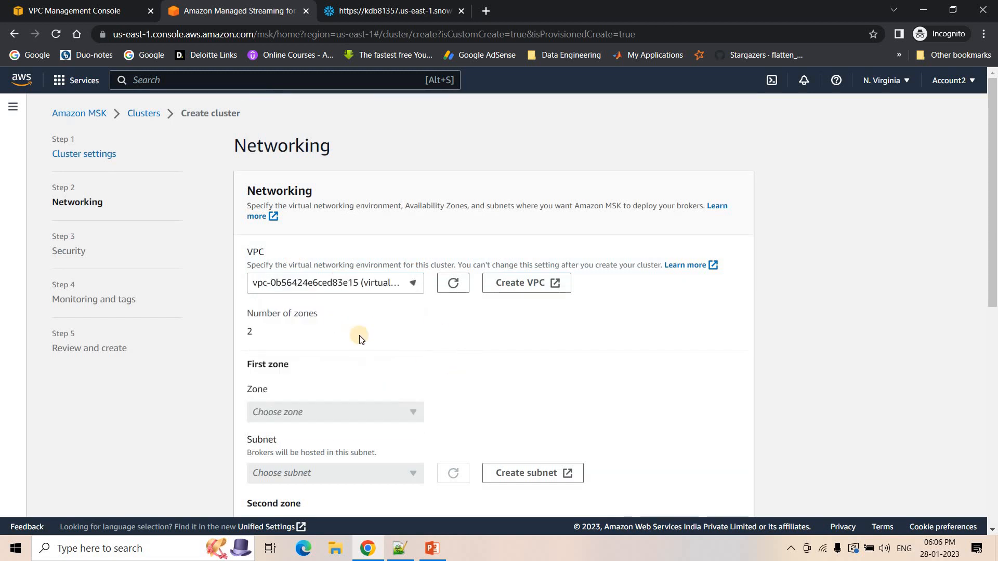
pyautogui.scroll(-2, 302, 301)
pyautogui.click(315, 283)
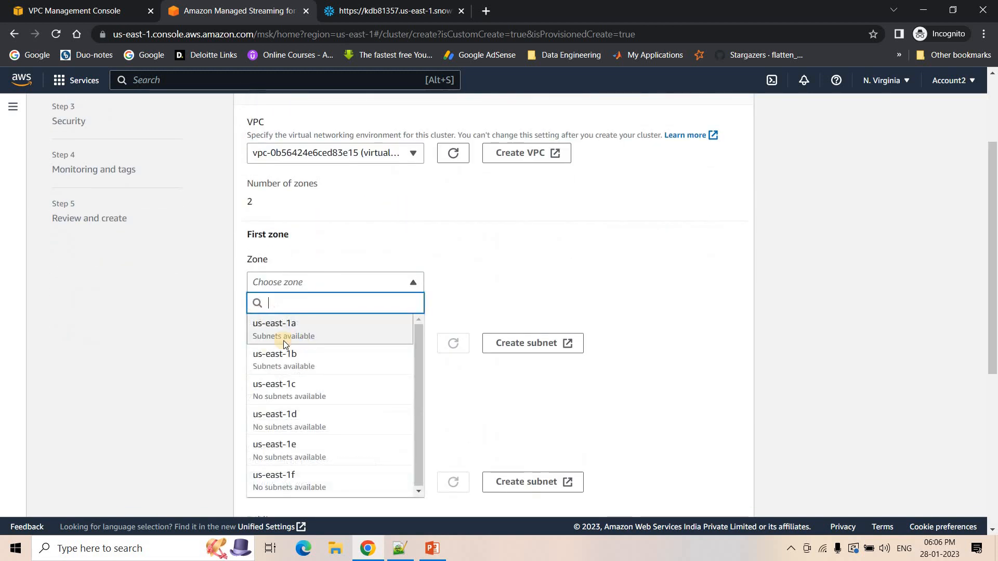
pyautogui.click(283, 333)
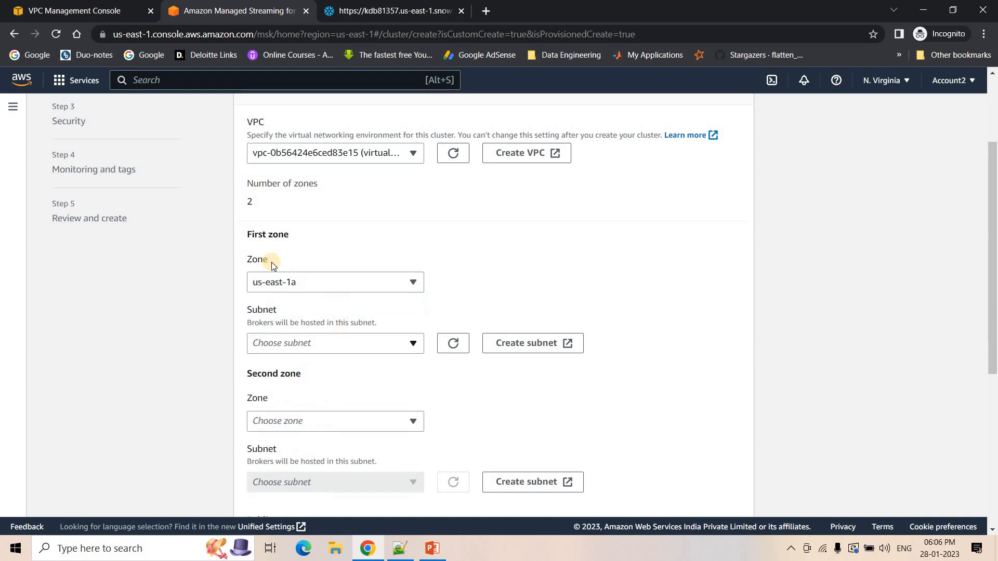
pyautogui.click(311, 342)
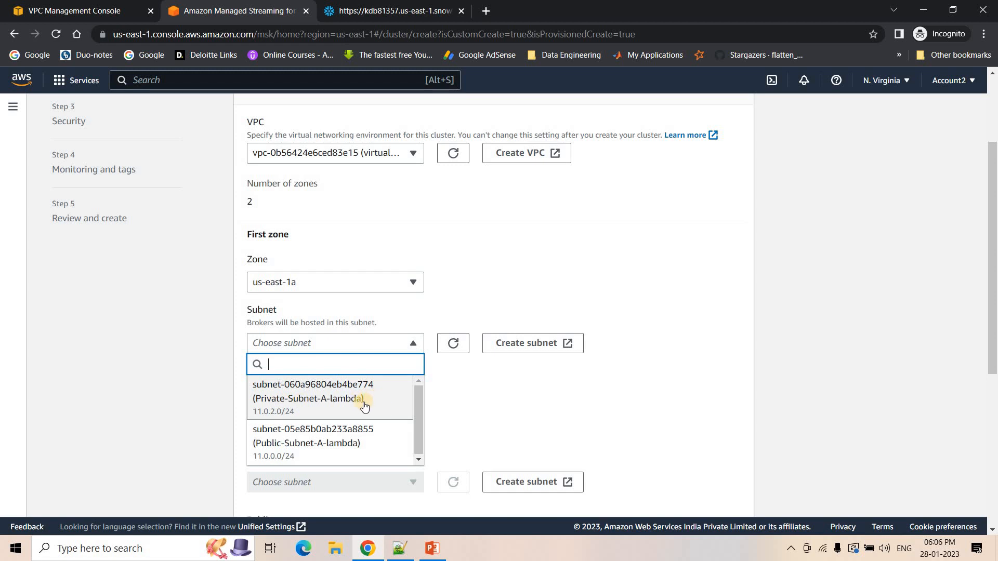
pyautogui.click(351, 389)
# - Set the second zone to us-east-1b with Private-Subnet-B-lambda, keep the default security group and continue to the security settings
pyautogui.scroll(-2, 286, 312)
pyautogui.click(285, 290)
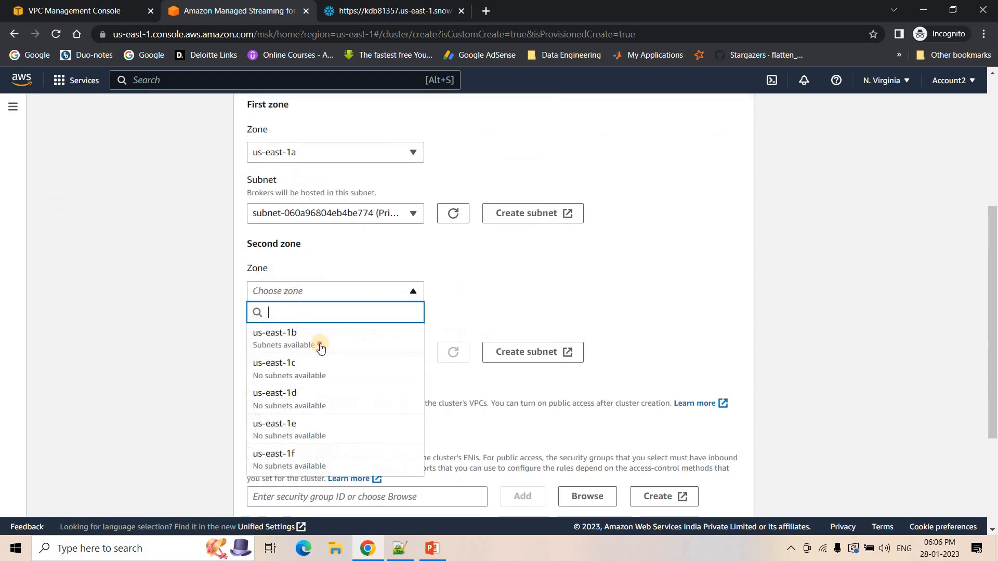
pyautogui.press('Return')
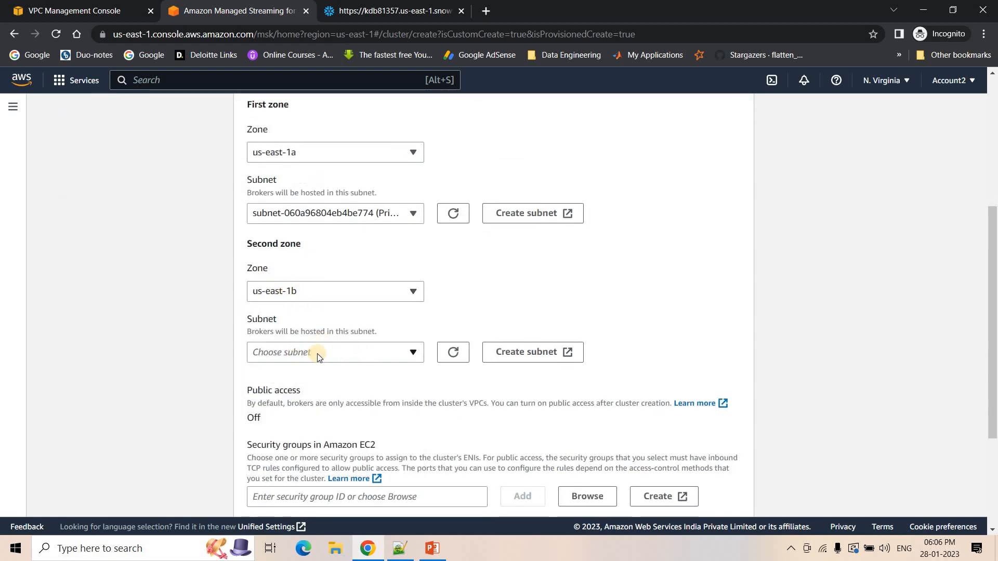
pyautogui.click(347, 354)
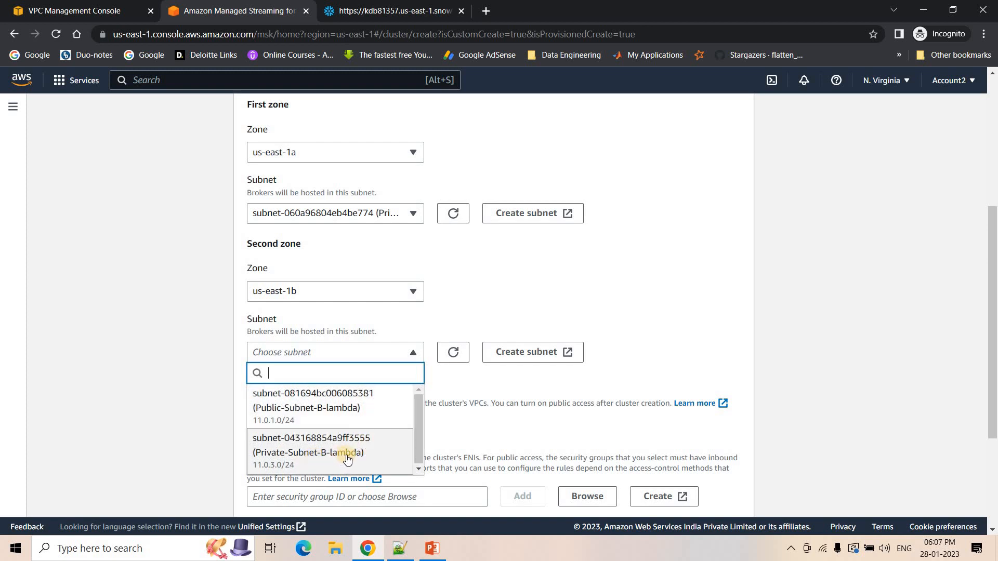
pyautogui.click(347, 460)
pyautogui.scroll(-2, 229, 261)
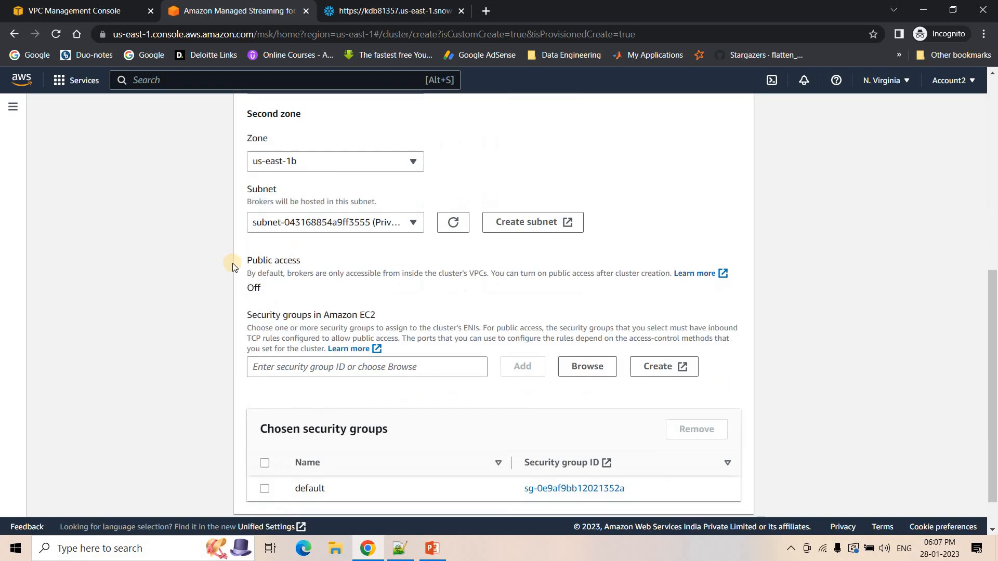
pyautogui.scroll(-1, 384, 458)
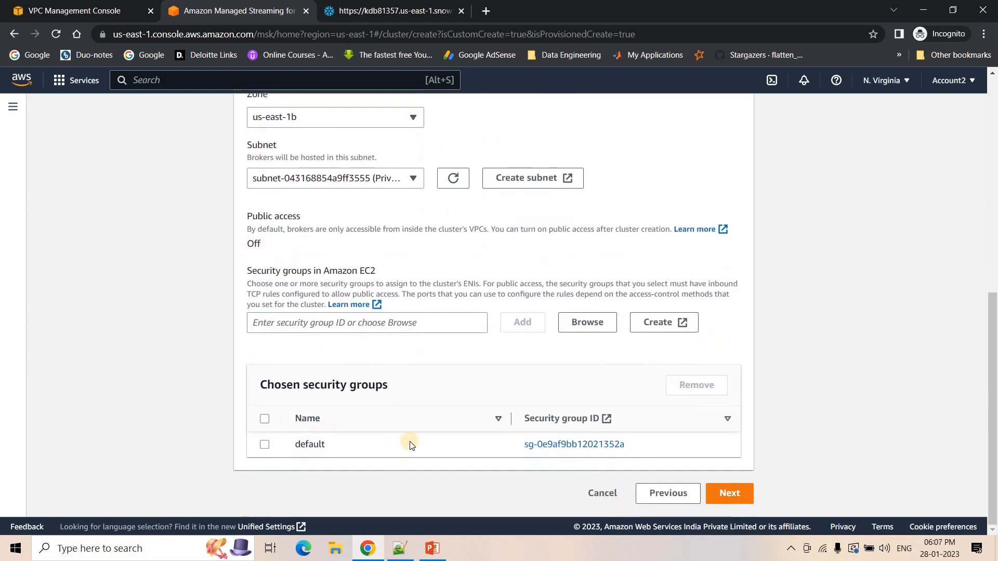
pyautogui.click(732, 493)
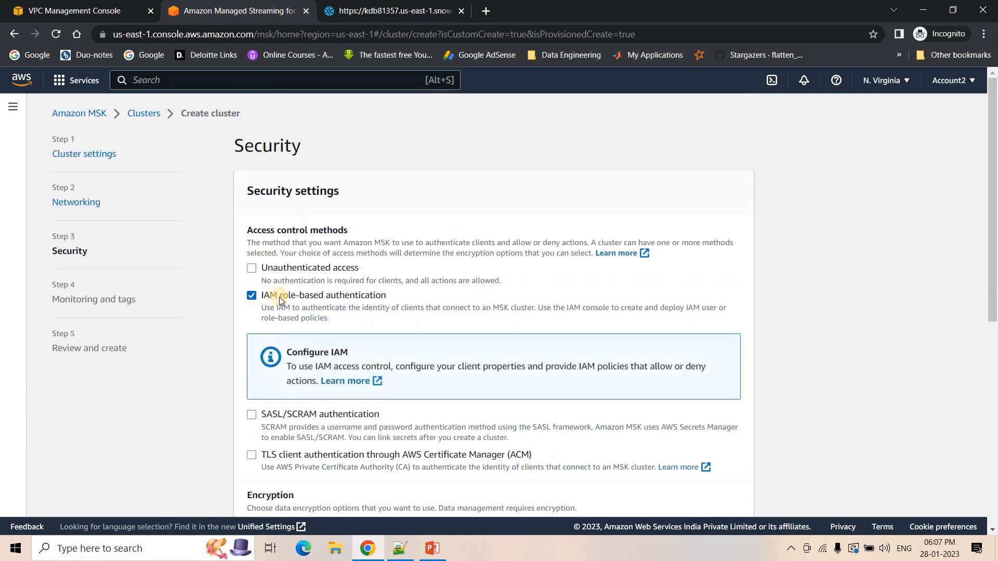
# - Allow unauthenticated access instead of IAM role-based authentication, use Plaintext instead of TLS between clients and brokers, and continue to monitoring
pyautogui.click(251, 295)
pyautogui.click(253, 269)
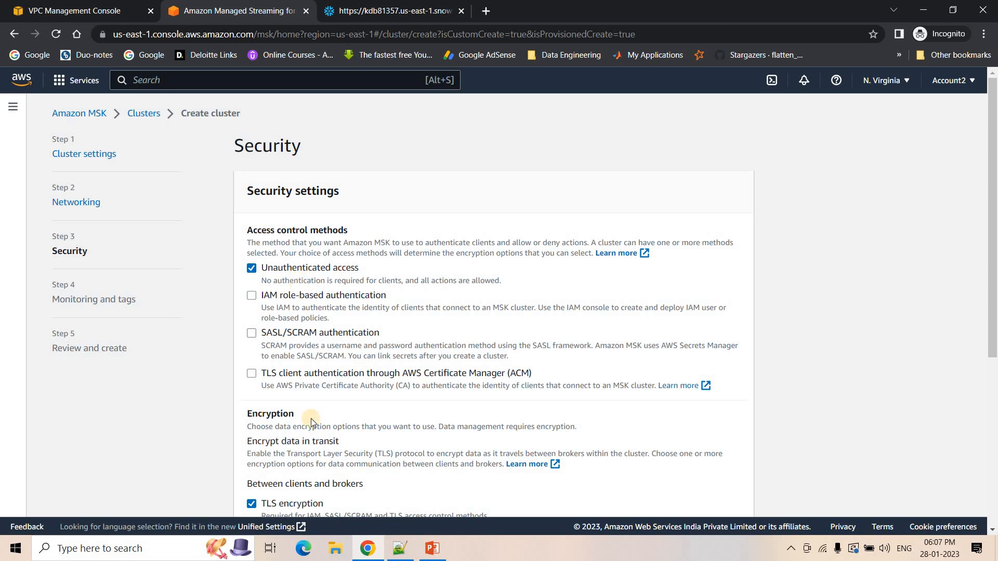
pyautogui.scroll(-2, 312, 416)
pyautogui.click(251, 402)
pyautogui.click(252, 373)
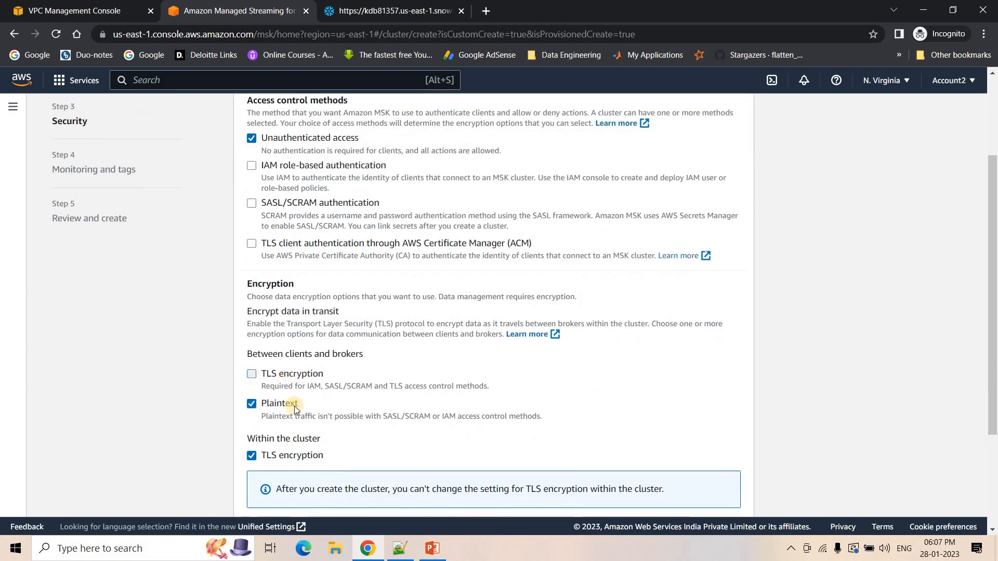
pyautogui.scroll(-3, 300, 407)
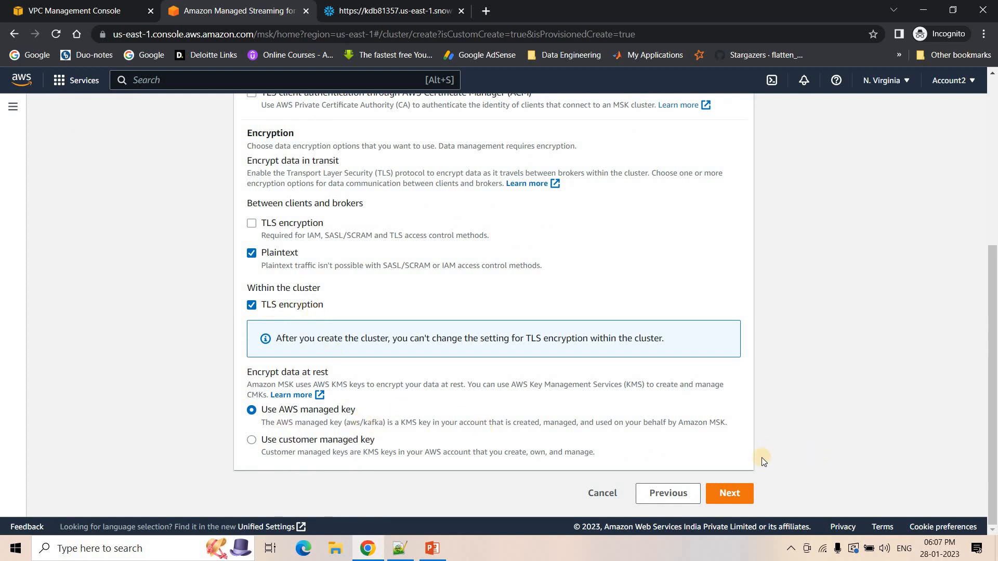
pyautogui.click(728, 495)
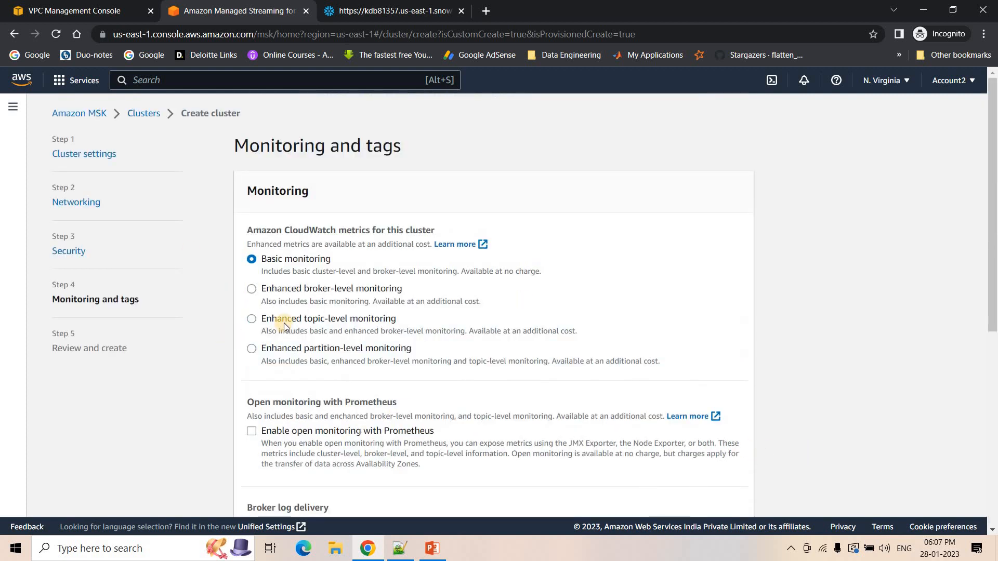
# - Keep basic monitoring without log delivery or tags, review the cluster configuration and create the demoyt28cluster cluster
pyautogui.scroll(-7, 285, 322)
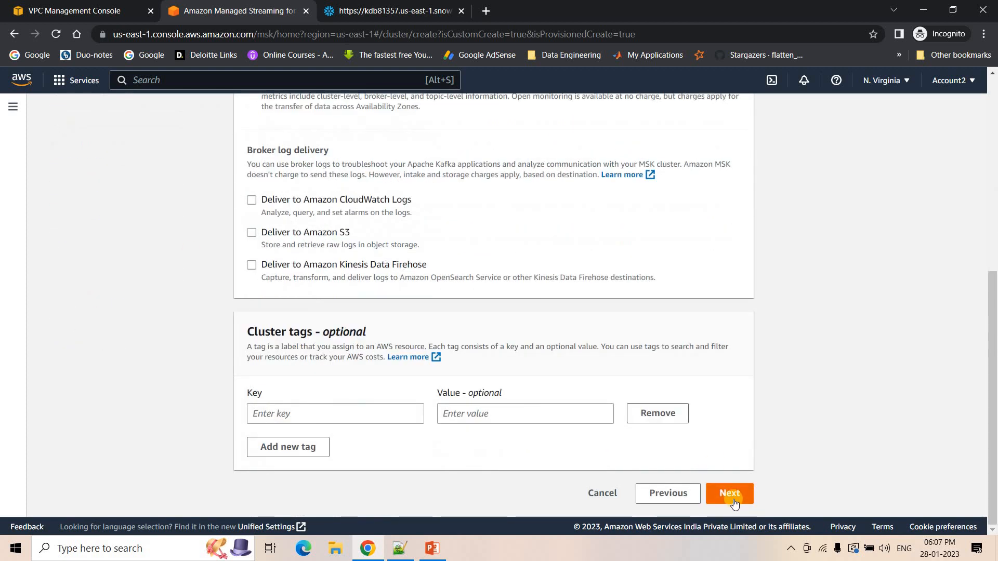
pyautogui.click(730, 494)
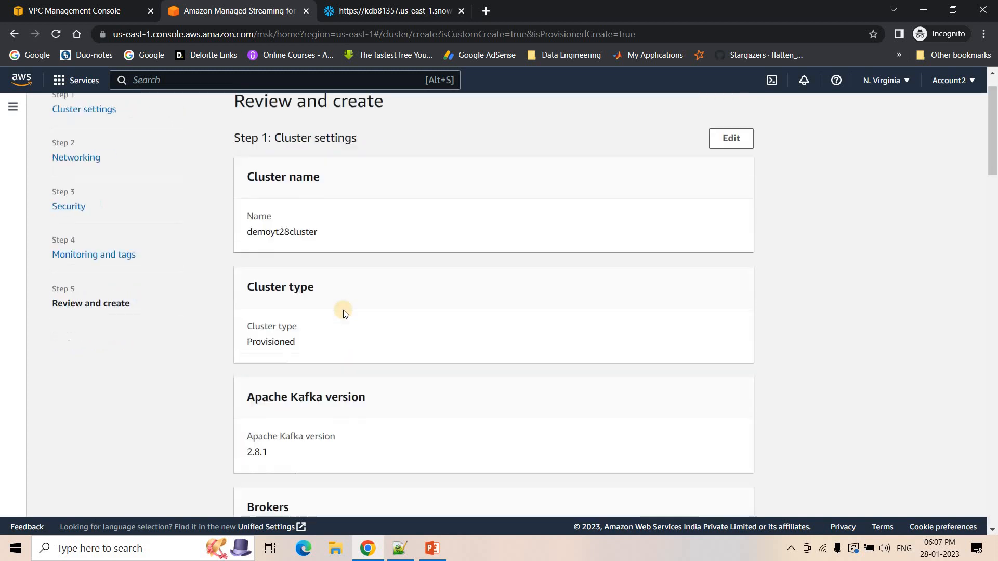
pyautogui.scroll(-15, 343, 310)
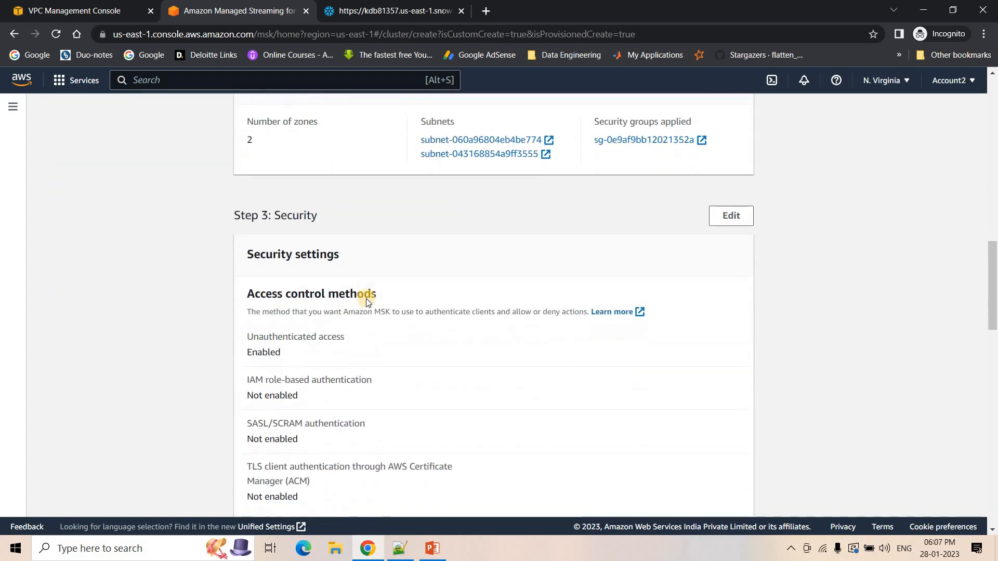
pyautogui.scroll(-3, 366, 298)
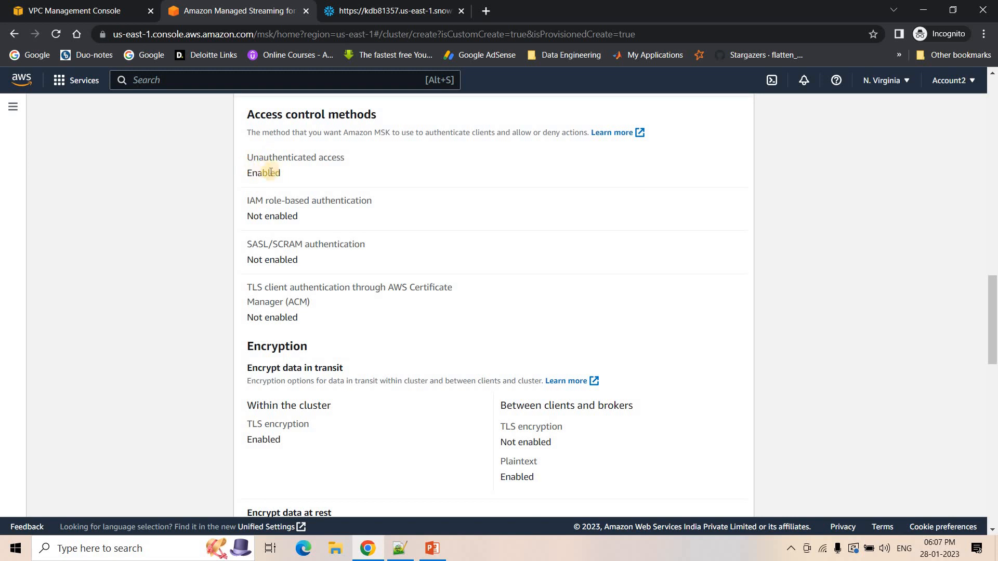
pyautogui.scroll(-3, 503, 364)
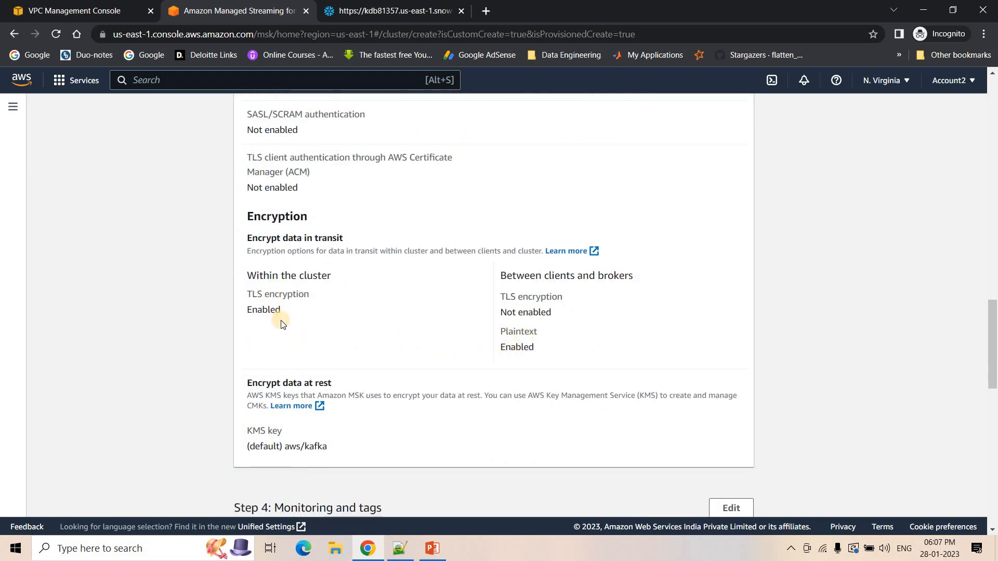
pyautogui.scroll(-12, 281, 324)
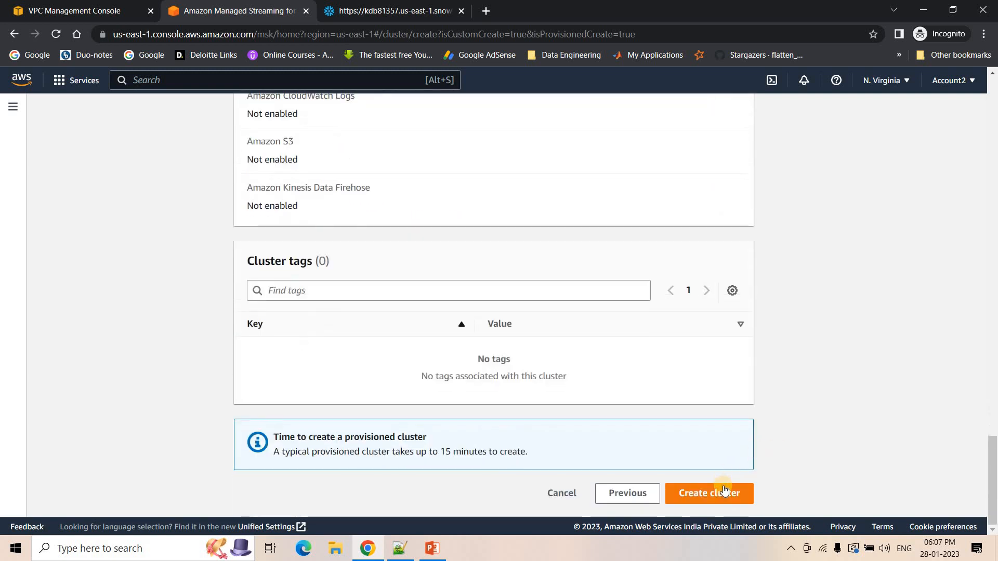
pyautogui.click(724, 490)
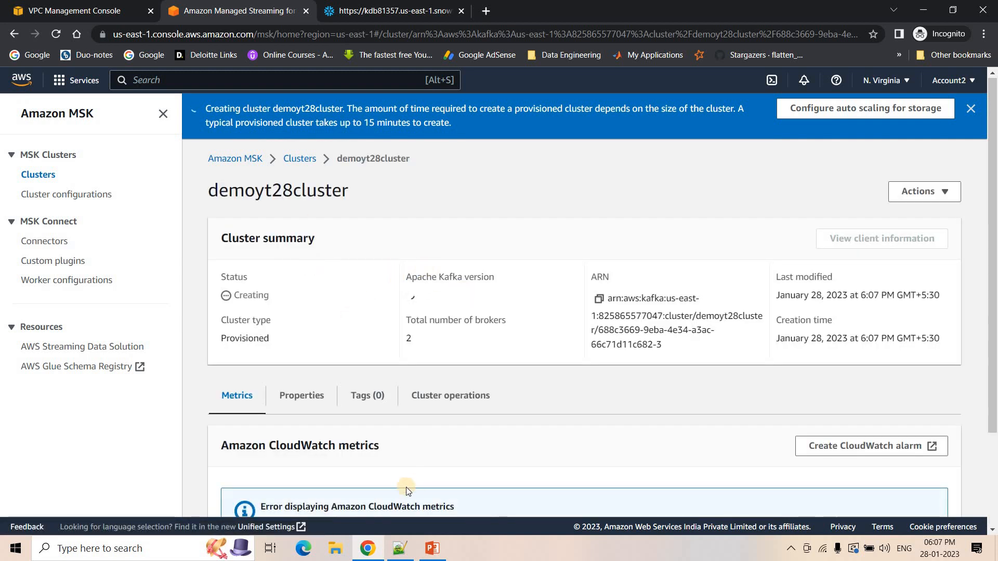
# - Switch to the Notepad++ notes and review the two openssl commands for the RSA key pair
pyautogui.click(398, 548)
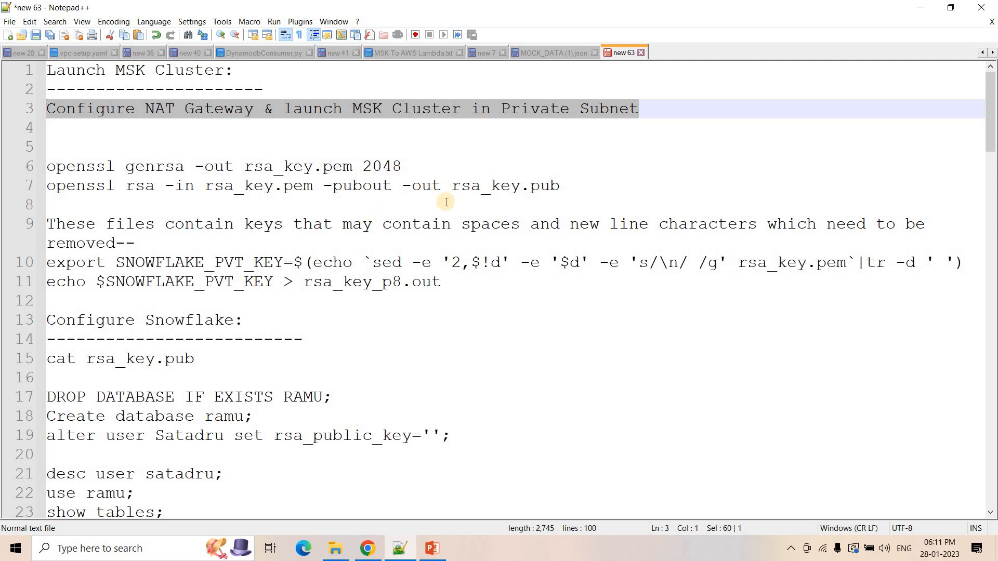
pyautogui.moveTo(585, 187); pyautogui.dragTo(49, 165)
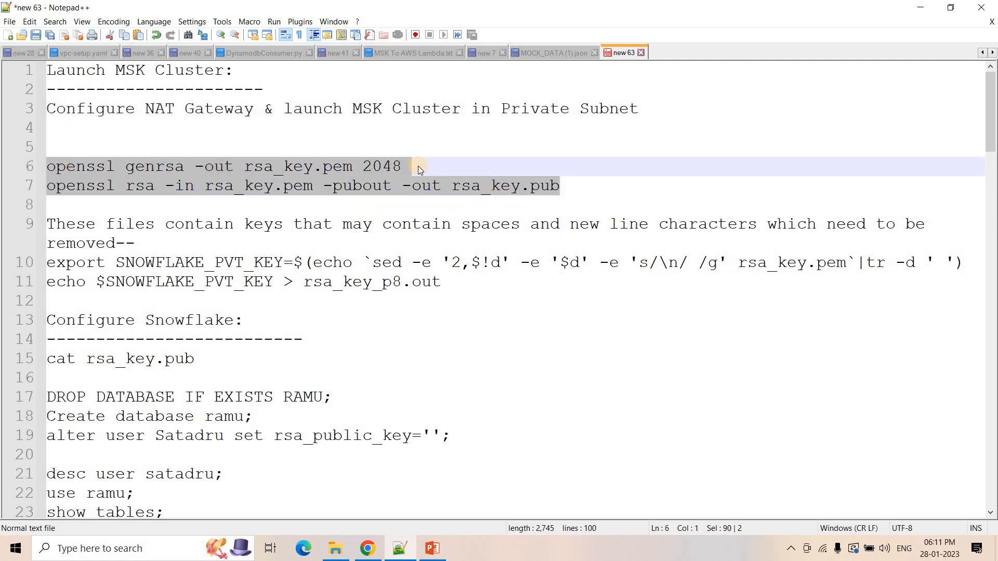
pyautogui.click(581, 187)
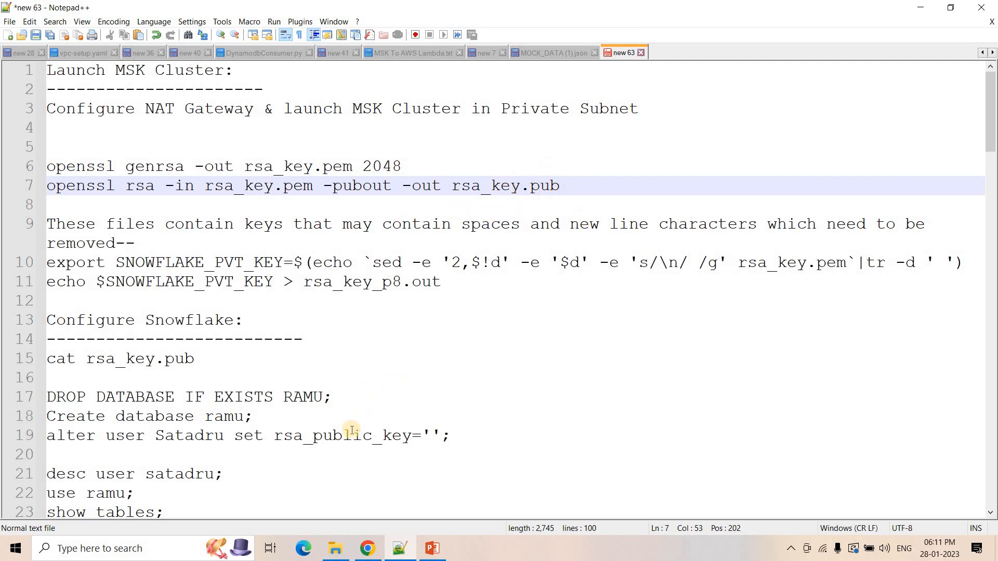
# - Switch to File Explorer and open a command prompt in the democonnector folder, moving its window aside
pyautogui.click(336, 550)
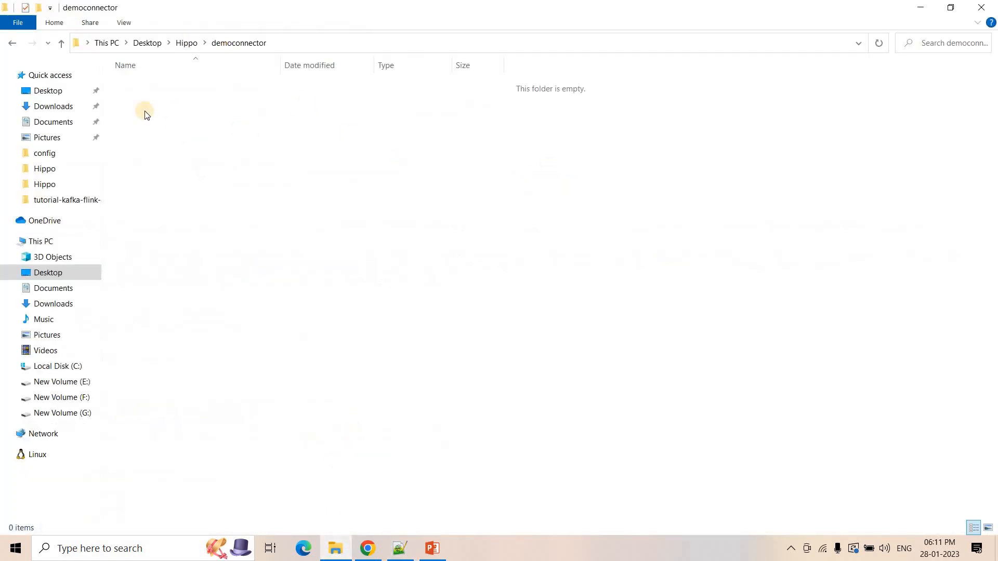
pyautogui.doubleClick(444, 48)
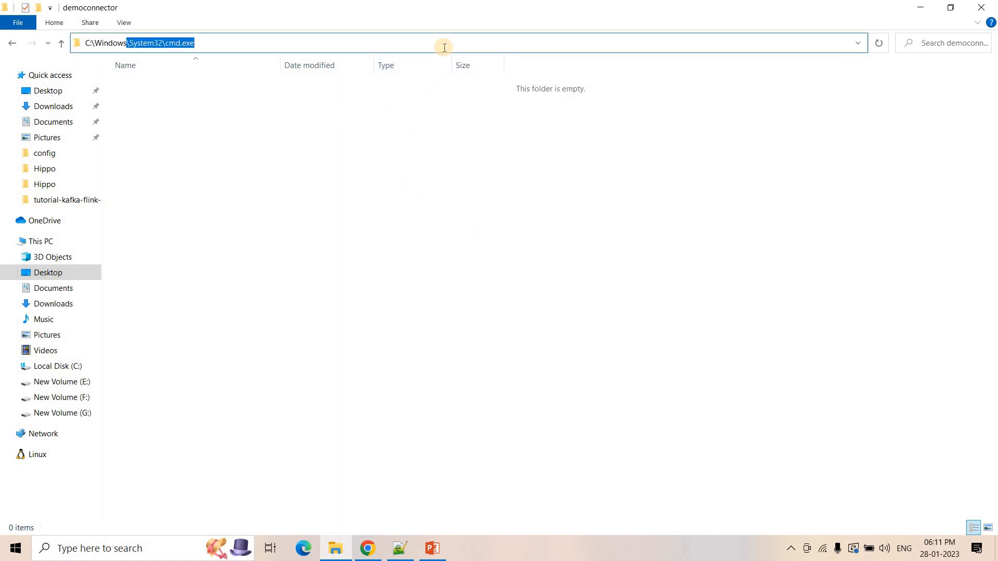
pyautogui.hotkey('ctrl', 'a')
pyautogui.write('cmd')
pyautogui.press('Return')
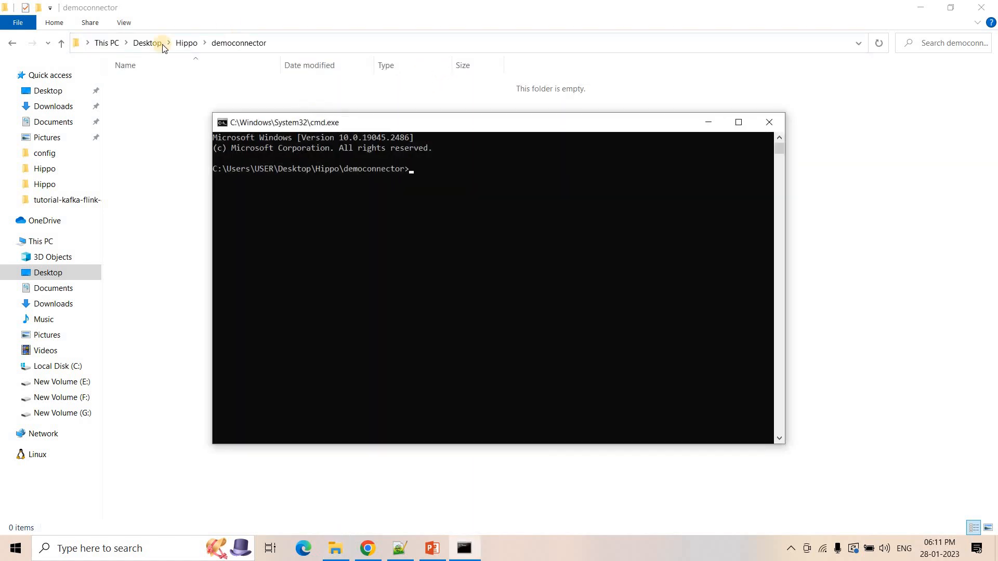
pyautogui.moveTo(432, 127); pyautogui.dragTo(530, 155)
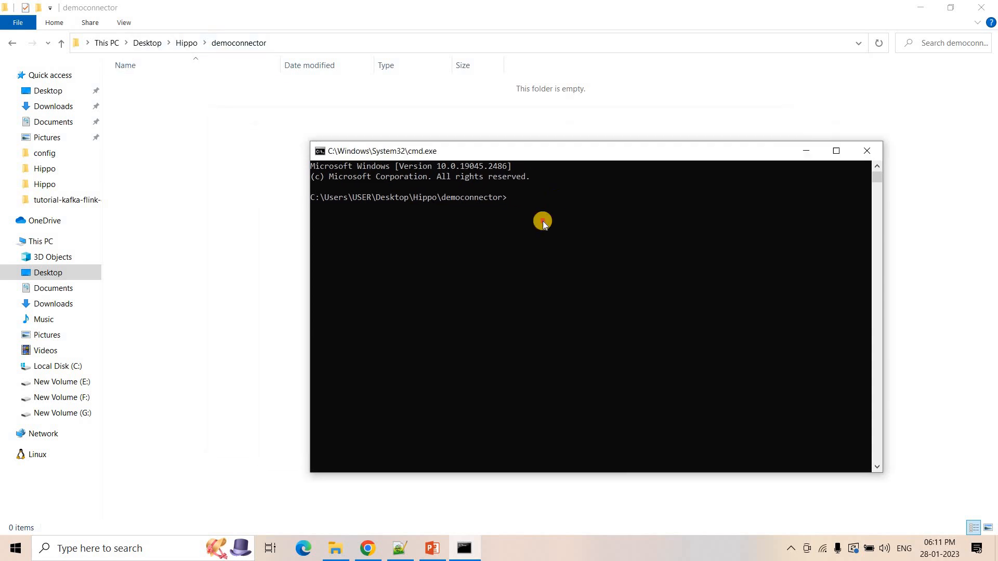
# - Start wsl in the command prompt and print the working directory with pwd
pyautogui.click(542, 221)
pyautogui.write('wsl')
pyautogui.press('Return')
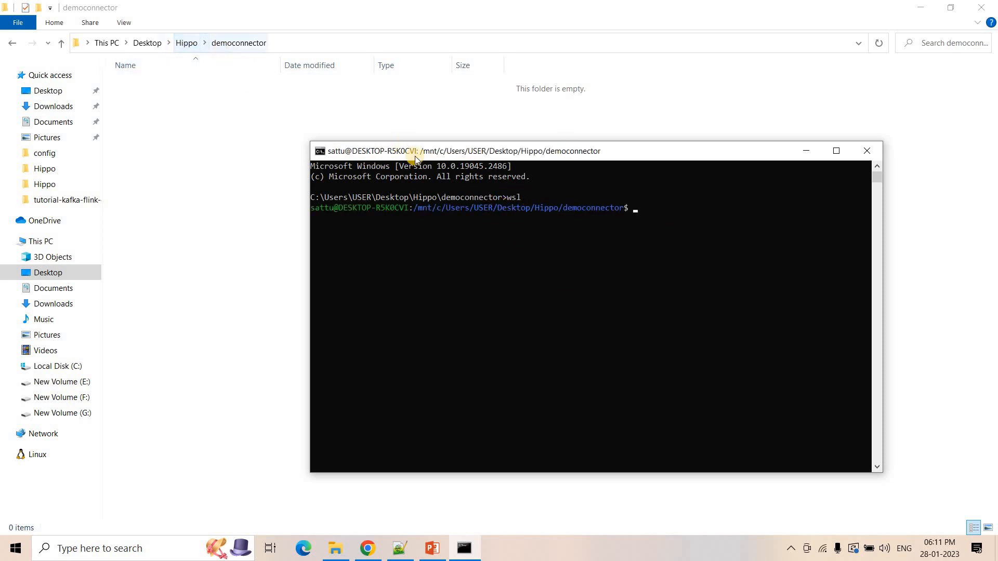
pyautogui.write('pwd')
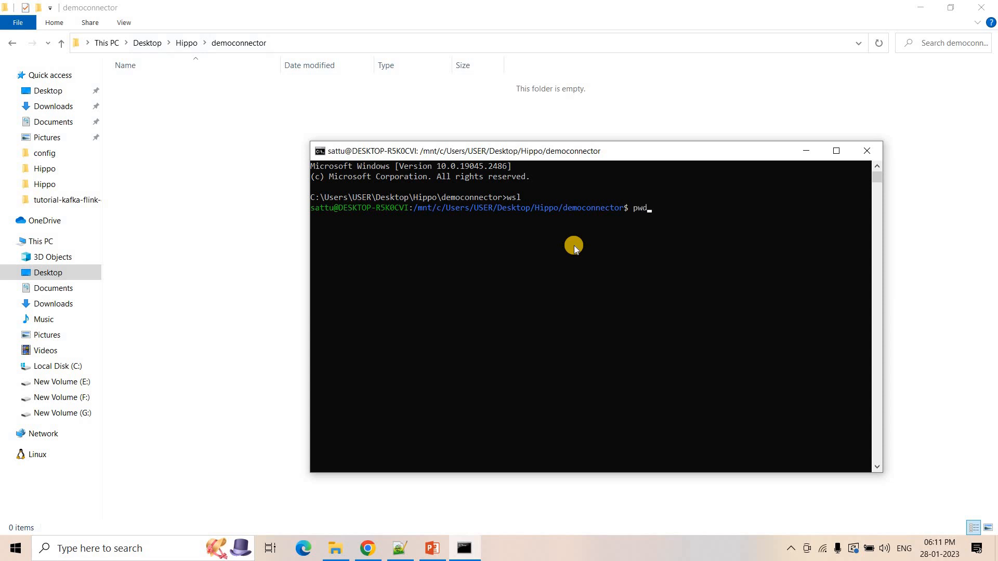
pyautogui.press('Return')
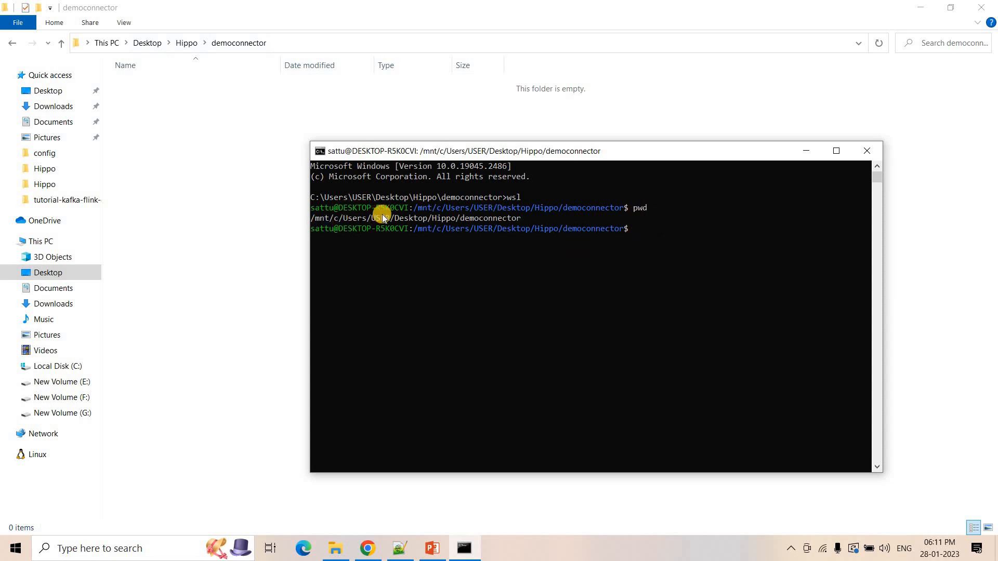
# - Copy the private key command from the Notepad++ notes and run "openssl genrsa -out rsa_key.pem 2048" in the WSL terminal
pyautogui.click(400, 549)
pyautogui.moveTo(402, 165); pyautogui.dragTo(21, 168)
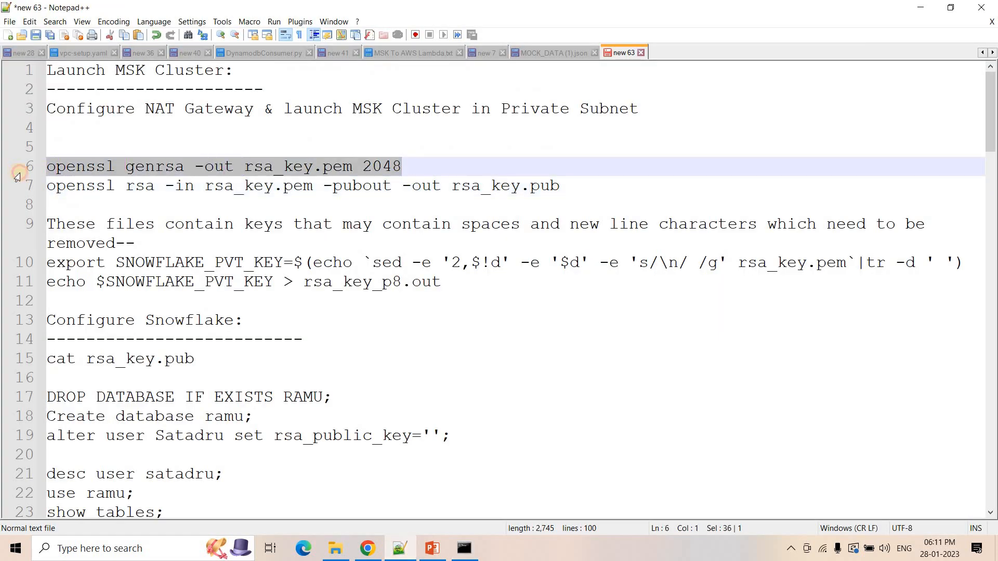
pyautogui.click(464, 548)
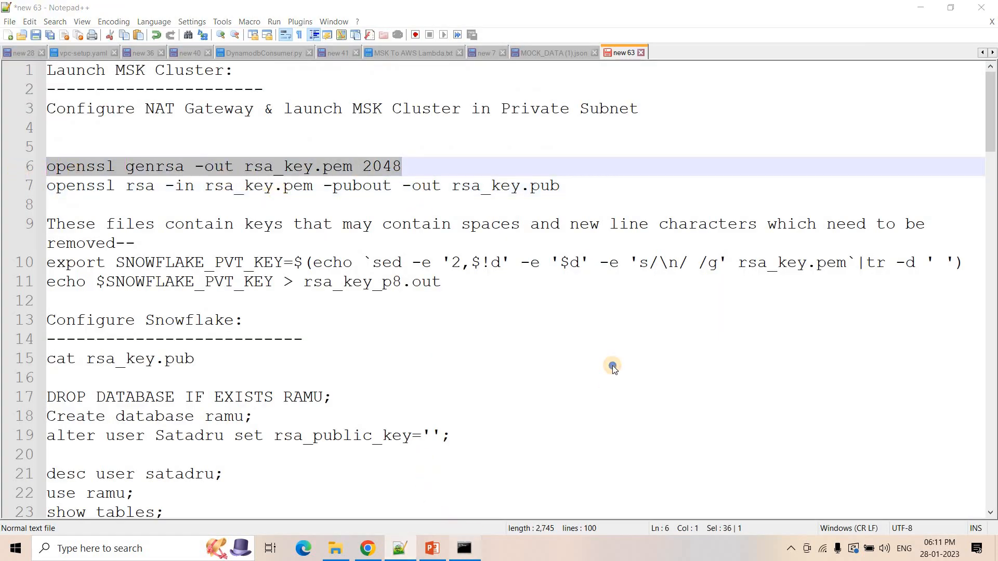
pyautogui.rightClick(614, 367)
pyautogui.press('Return')
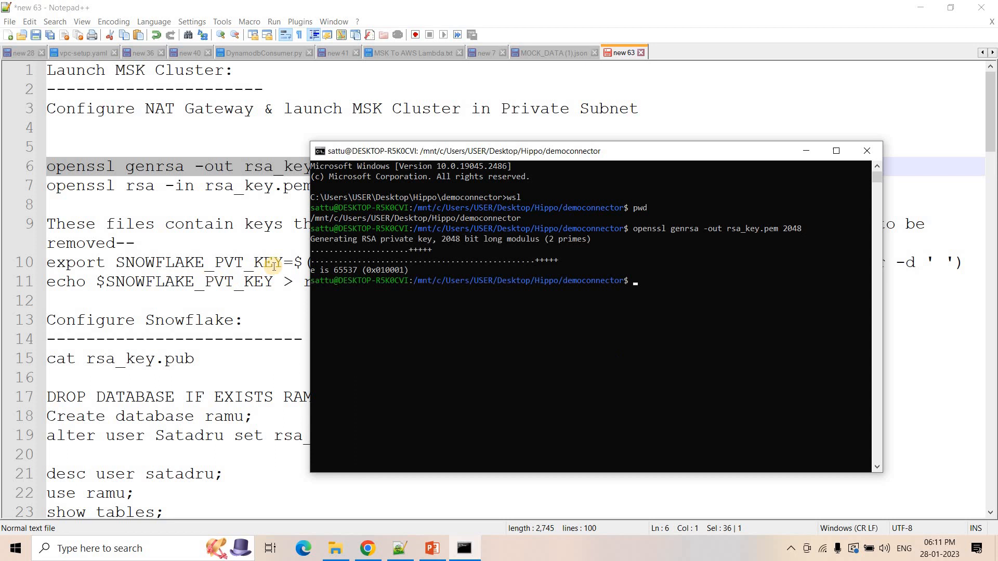
# - Extract the public key by running "openssl rsa -in rsa_key.pem -pubout -out rsa_key.pub" from the notes in the WSL terminal
pyautogui.click(213, 207)
pyautogui.moveTo(366, 191); pyautogui.dragTo(26, 187)
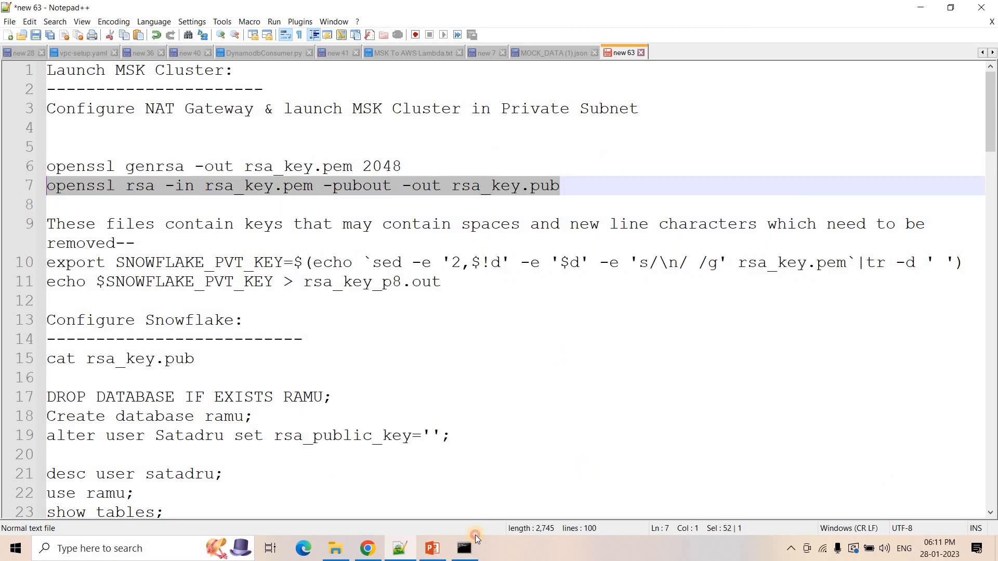
pyautogui.click(465, 549)
pyautogui.rightClick(658, 333)
pyautogui.press('Return')
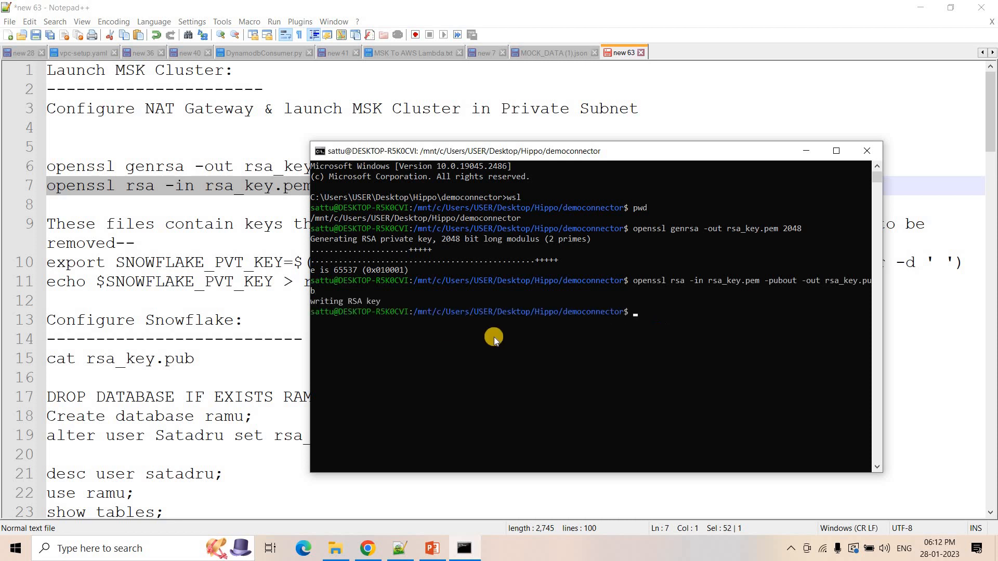
# - Check the key files in the democonnector folder and examine the notes' commands that strip spaces and line breaks from the private key
pyautogui.click(335, 548)
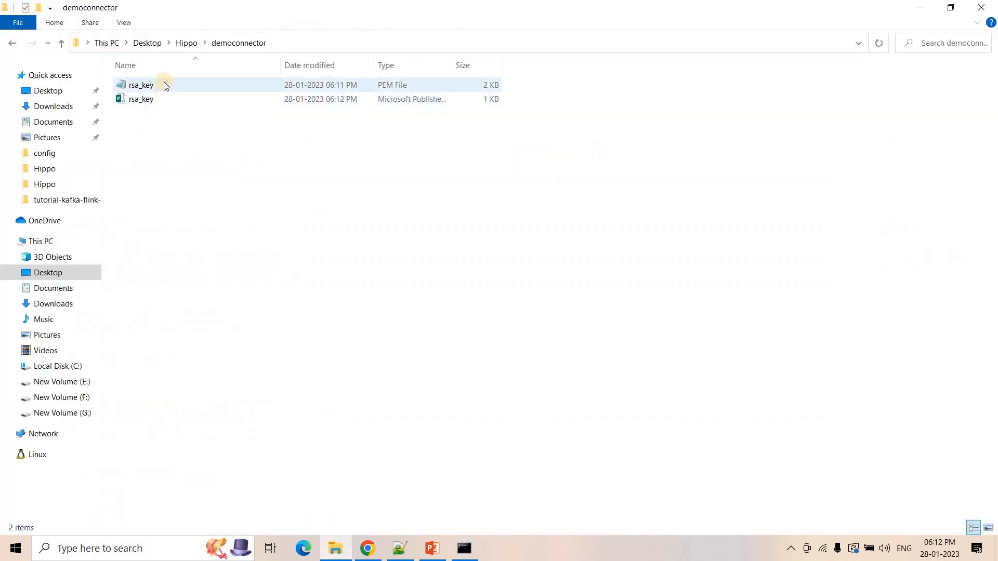
pyautogui.click(401, 549)
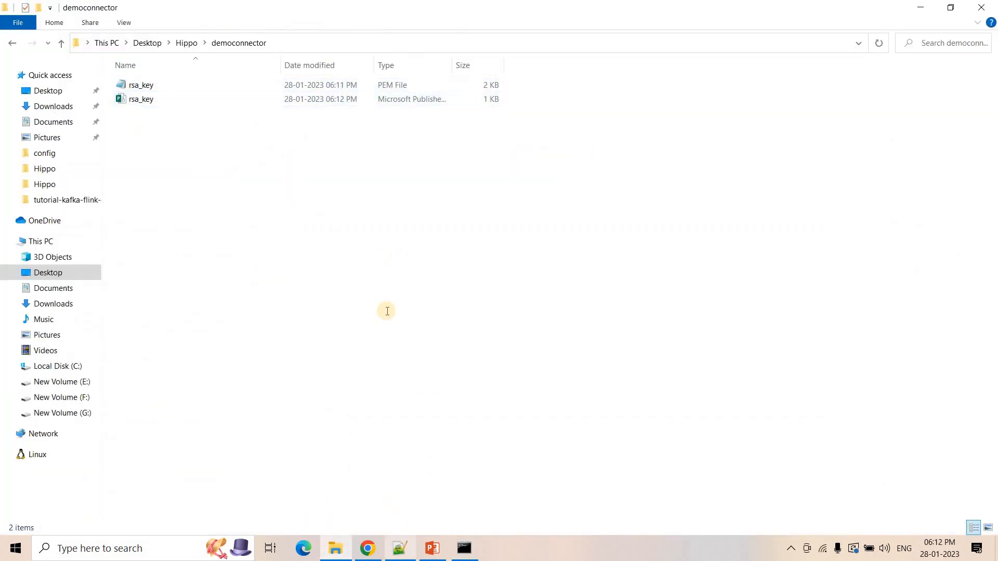
pyautogui.click(382, 226)
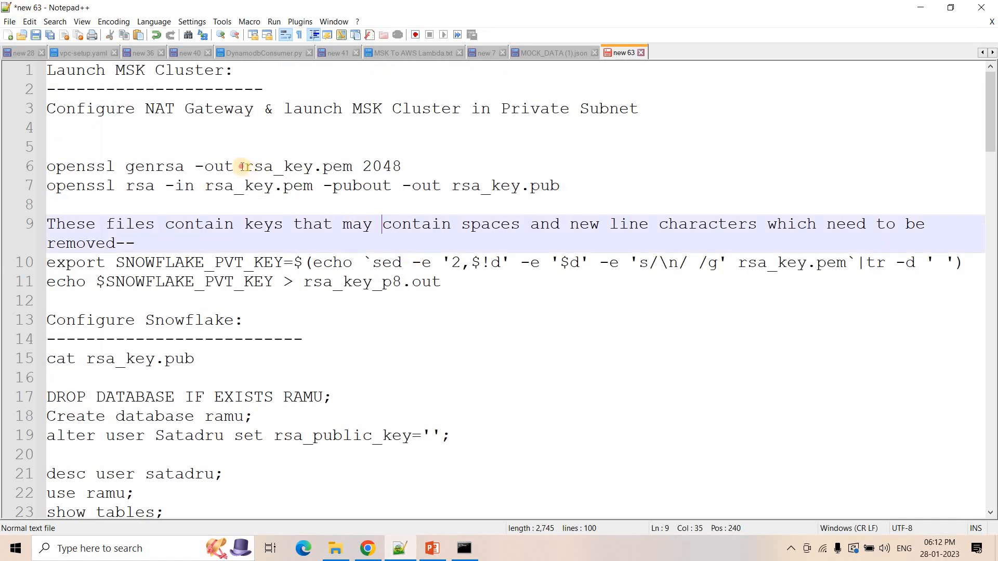
pyautogui.moveTo(244, 167); pyautogui.dragTo(352, 167)
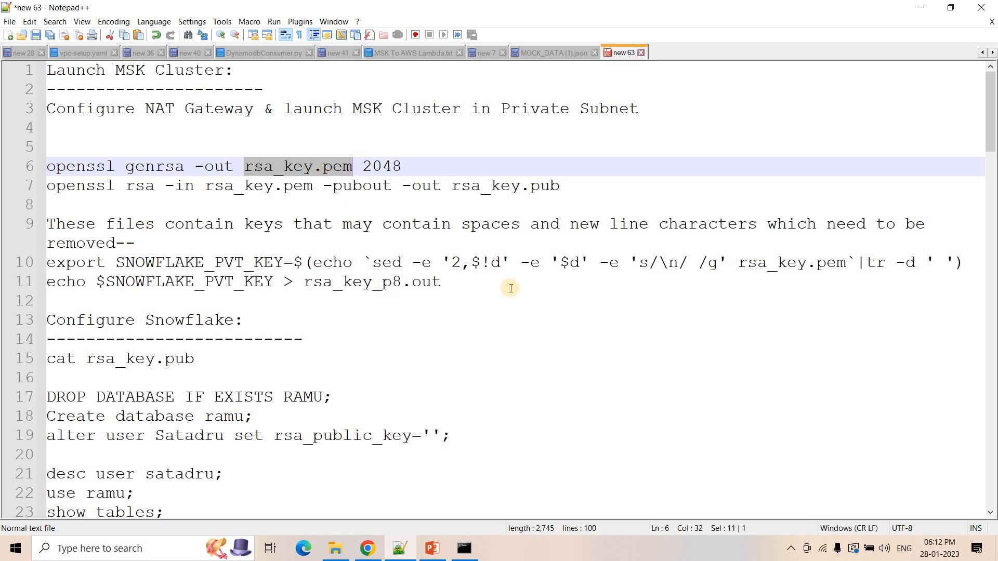
pyautogui.moveTo(442, 284); pyautogui.dragTo(36, 263)
pyautogui.click(186, 281)
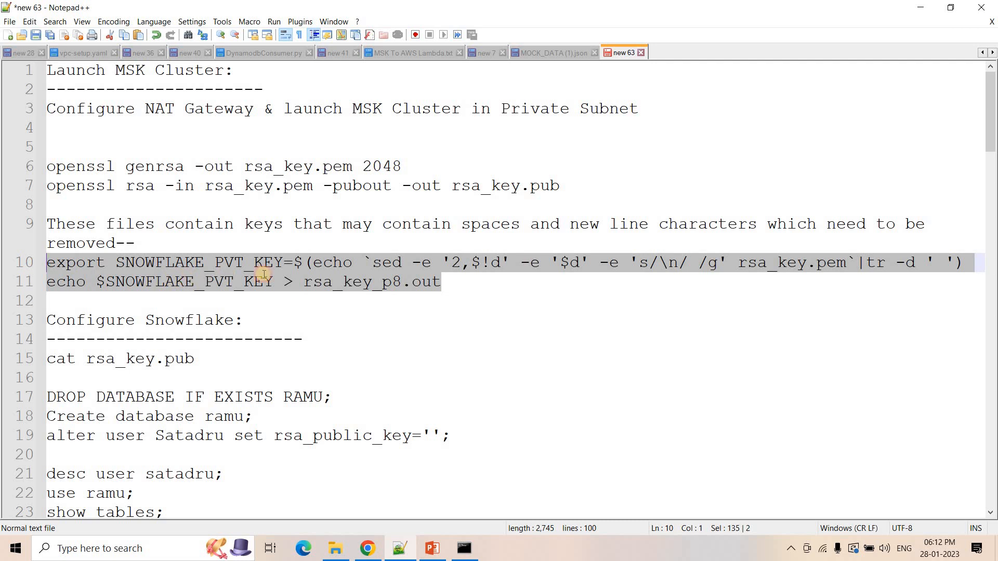
pyautogui.doubleClick(233, 263)
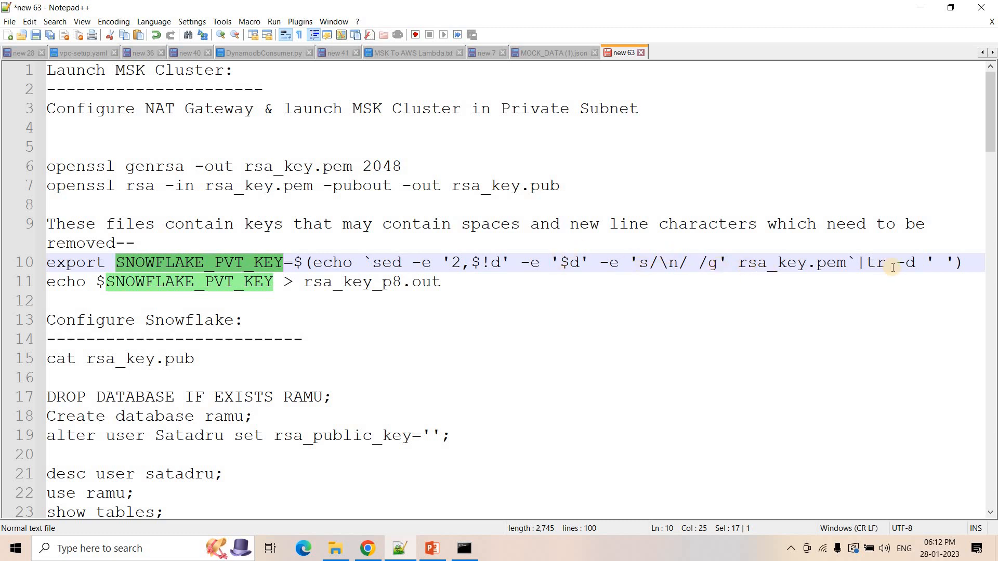
pyautogui.moveTo(441, 283); pyautogui.dragTo(321, 287)
pyautogui.click(393, 285)
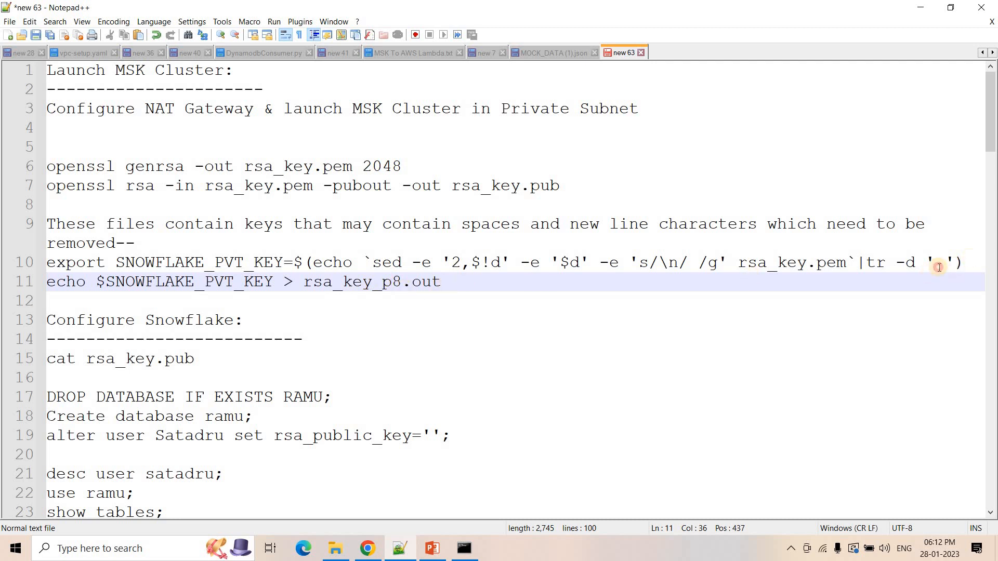
# - Run the notes' export command in the WSL terminal to store the cleaned rsa_key.pem content in SNOWFLAKE_PVT_KEY
pyautogui.moveTo(964, 262); pyautogui.dragTo(42, 260)
pyautogui.hotkey('ctrl', 'c')
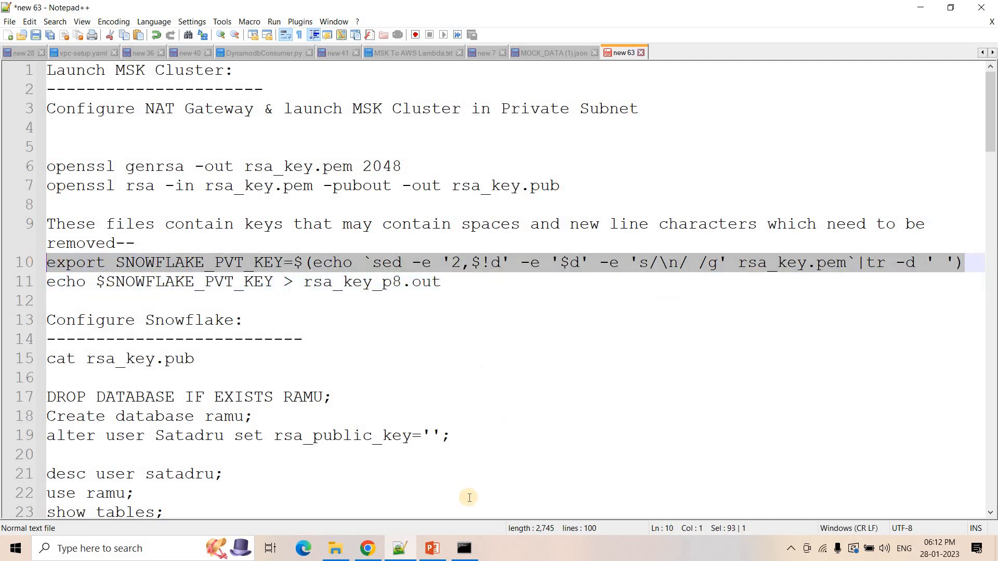
pyautogui.click(464, 549)
pyautogui.rightClick(639, 347)
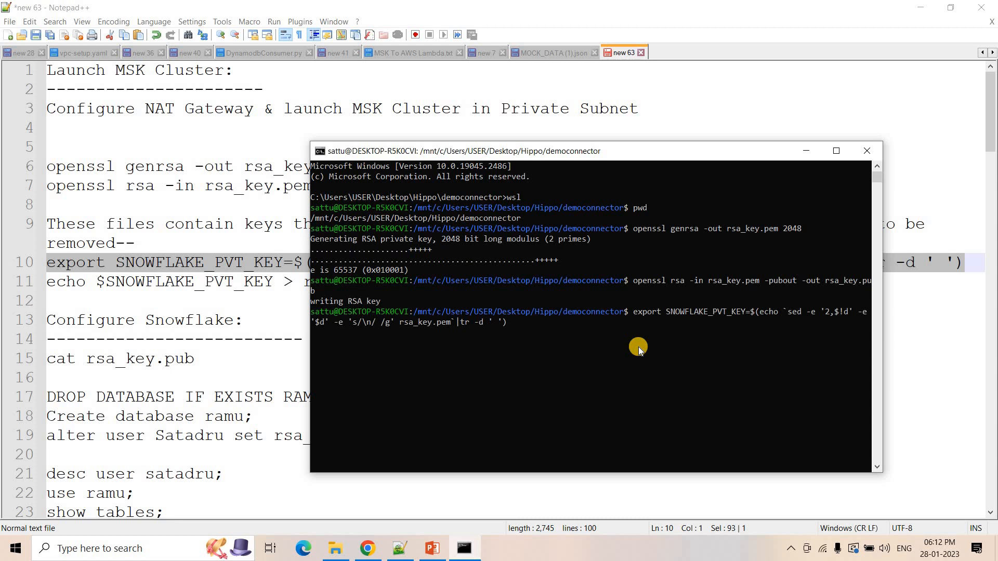
pyautogui.press('Return')
# - Write the cleaned private key to a file by running "echo $SNOWFLAKE_PVT_KEY > rsa_key_p8.out" from the notes in the terminal
pyautogui.click(177, 274)
pyautogui.moveTo(476, 290); pyautogui.dragTo(48, 282)
pyautogui.hotkey('ctrl', 'c')
pyautogui.hotkey('alt', 'Tab')
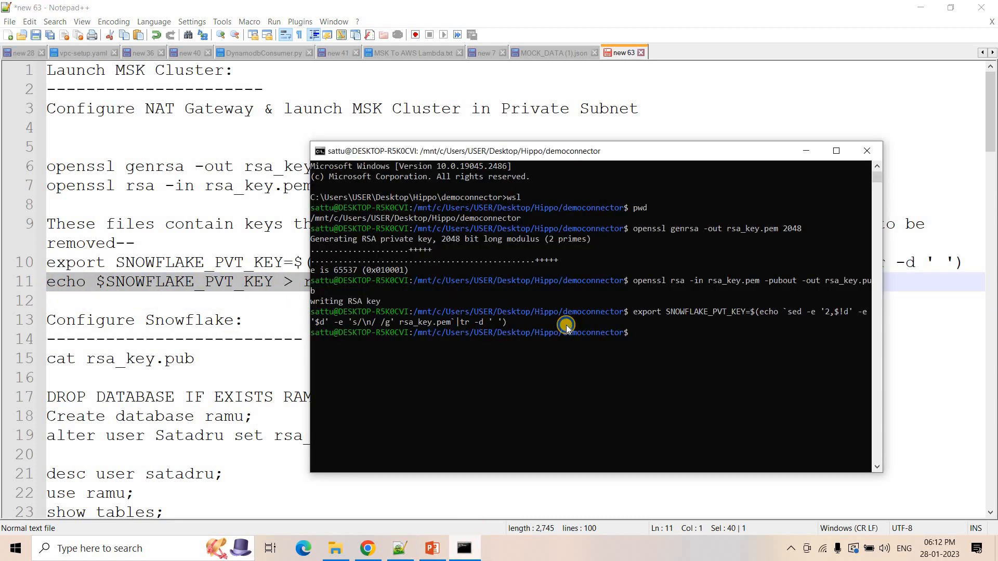
pyautogui.rightClick(567, 325)
pyautogui.press('Return')
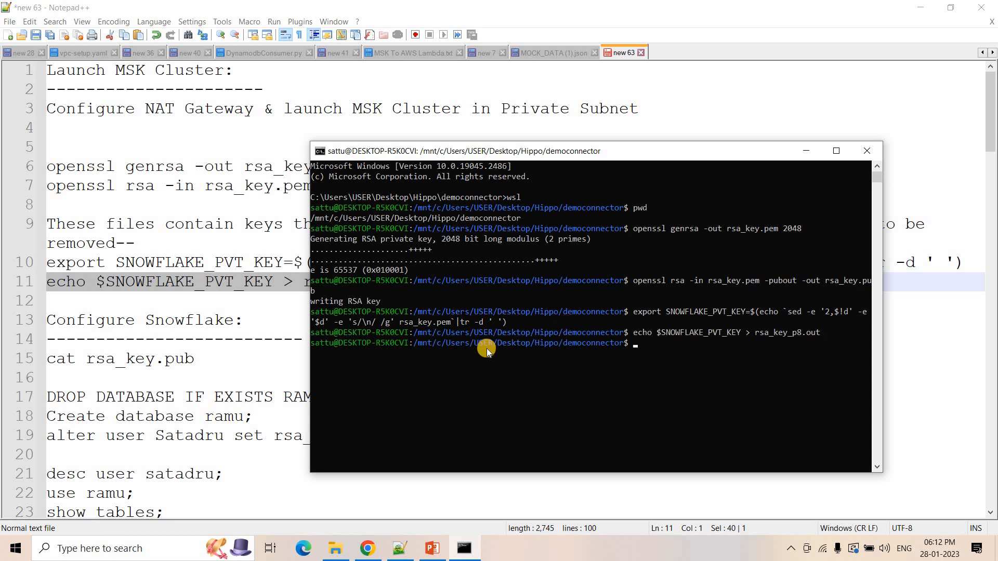
# - Open rsa_key.pem from the democonnector folder in Notepad++ to view the original private key
pyautogui.click(335, 549)
pyautogui.rightClick(141, 89)
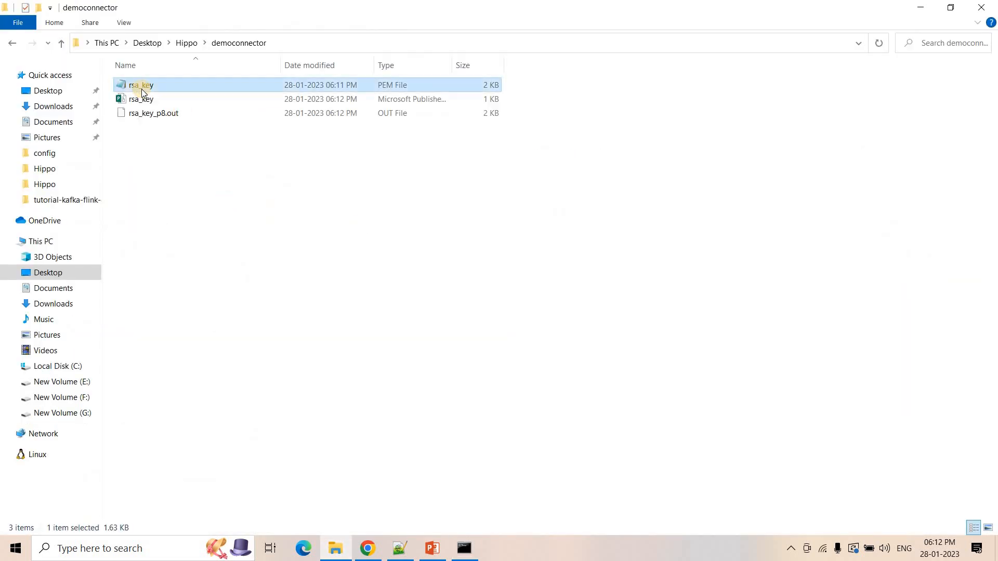
pyautogui.click(185, 174)
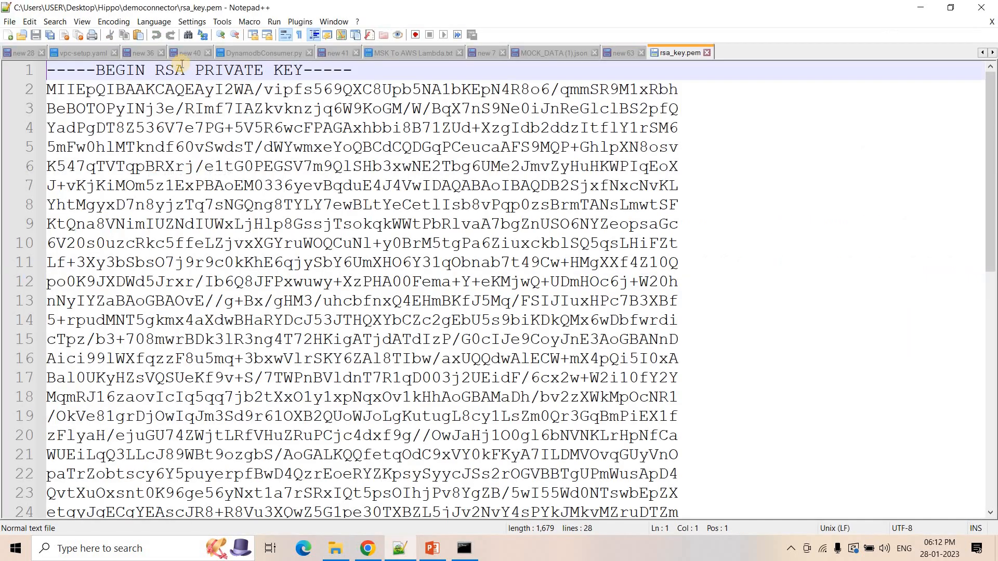
# - Open rsa_key_p8.out from the democonnector folder in Notepad++ and compare its key text with the body of rsa_key.pem
pyautogui.moveTo(48, 89); pyautogui.dragTo(314, 378)
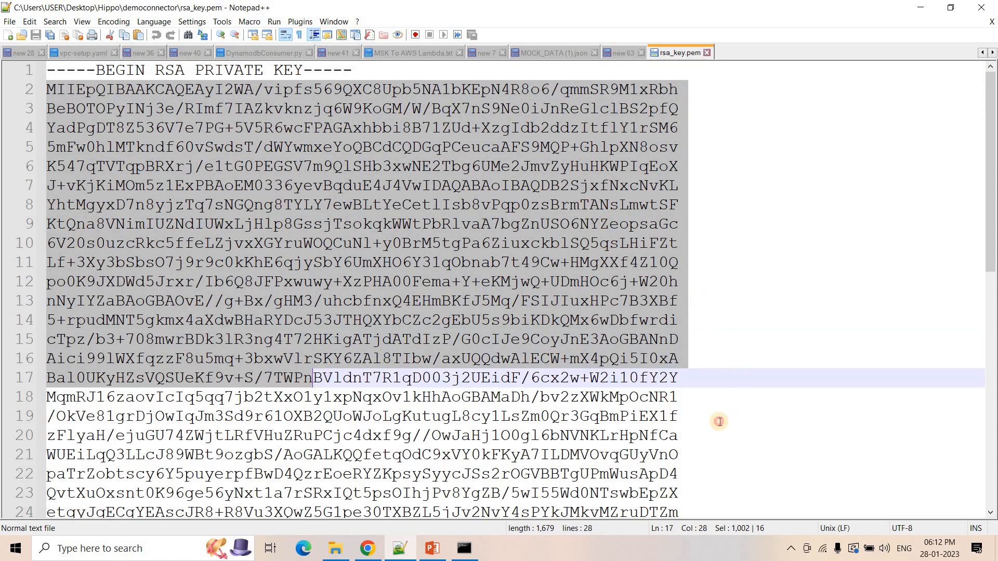
pyautogui.click(719, 419)
pyautogui.click(335, 548)
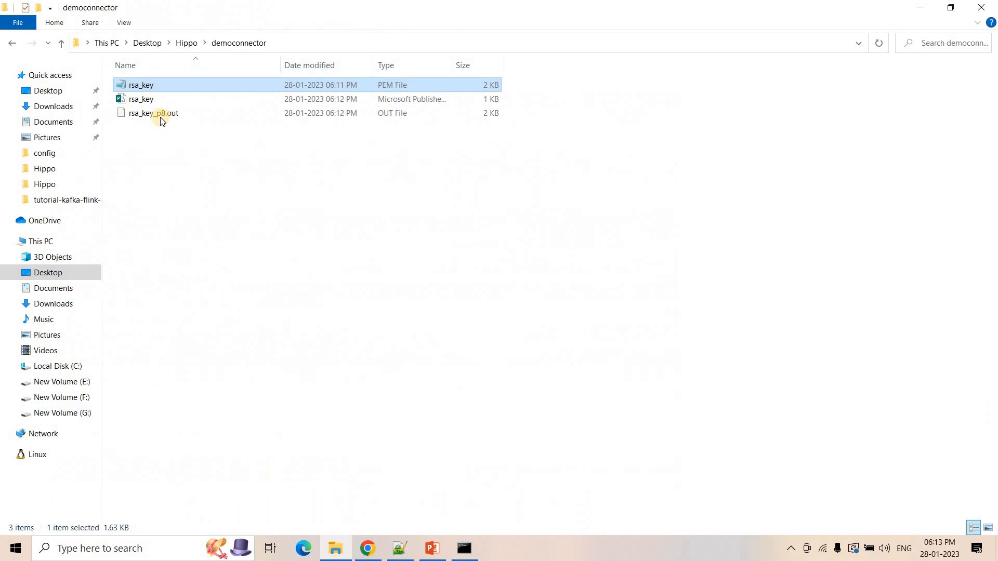
pyautogui.rightClick(161, 117)
pyautogui.click(203, 189)
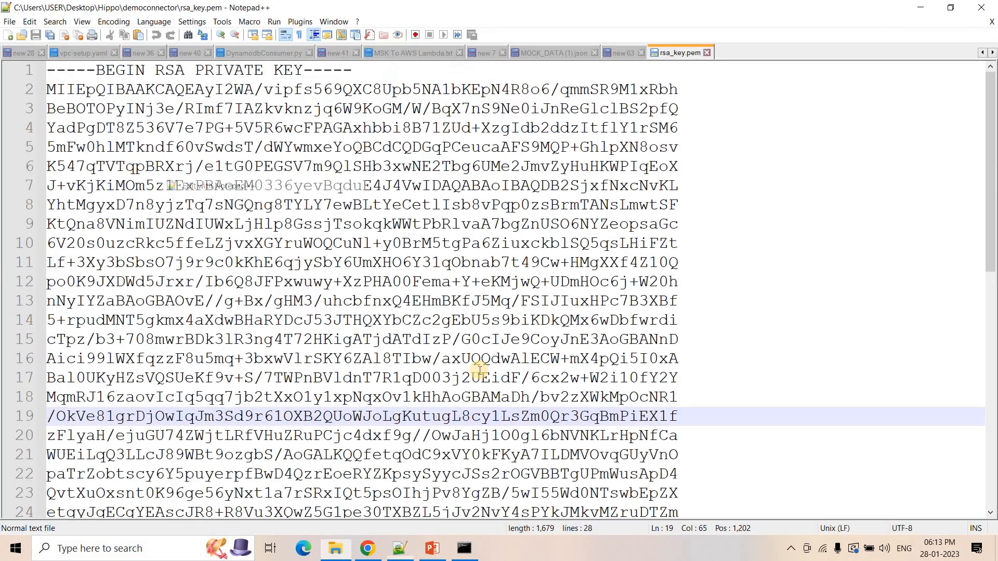
pyautogui.moveTo(886, 418); pyautogui.dragTo(3, 68)
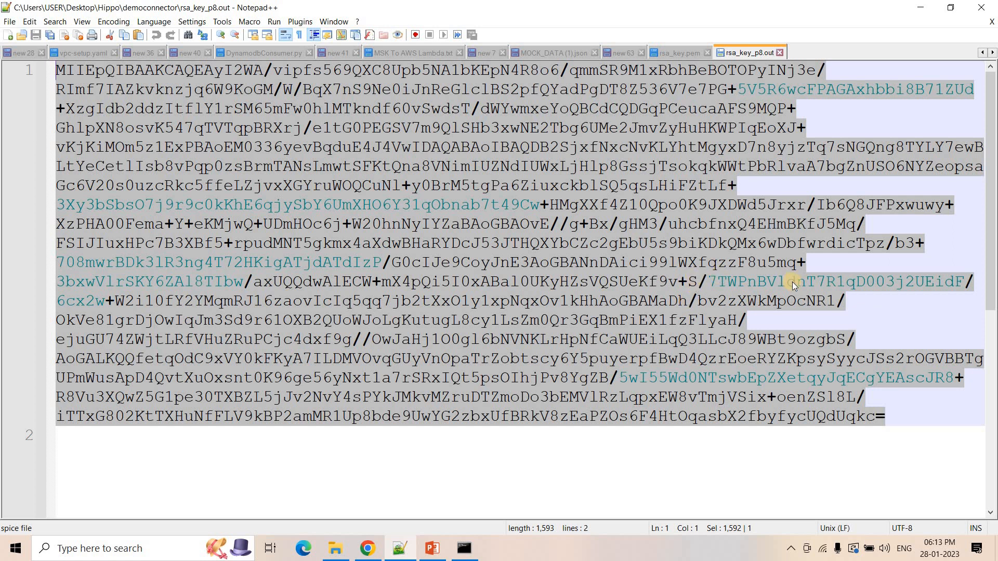
pyautogui.click(804, 321)
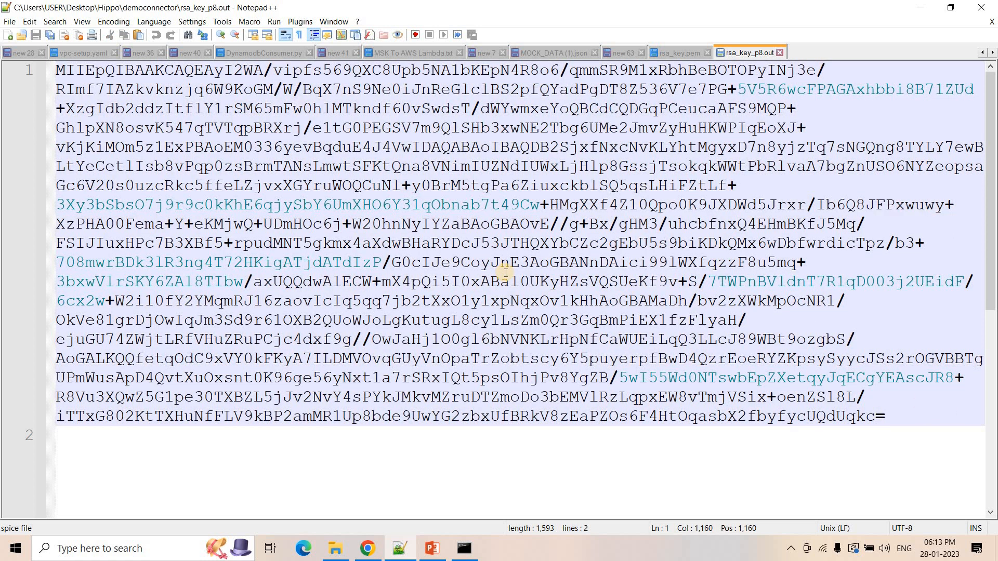
# - Close the rsa_key.pem and rsa_key_p8.out files in Notepad++ and return to the notes after the echo command
pyautogui.click(679, 55)
pyautogui.click(708, 53)
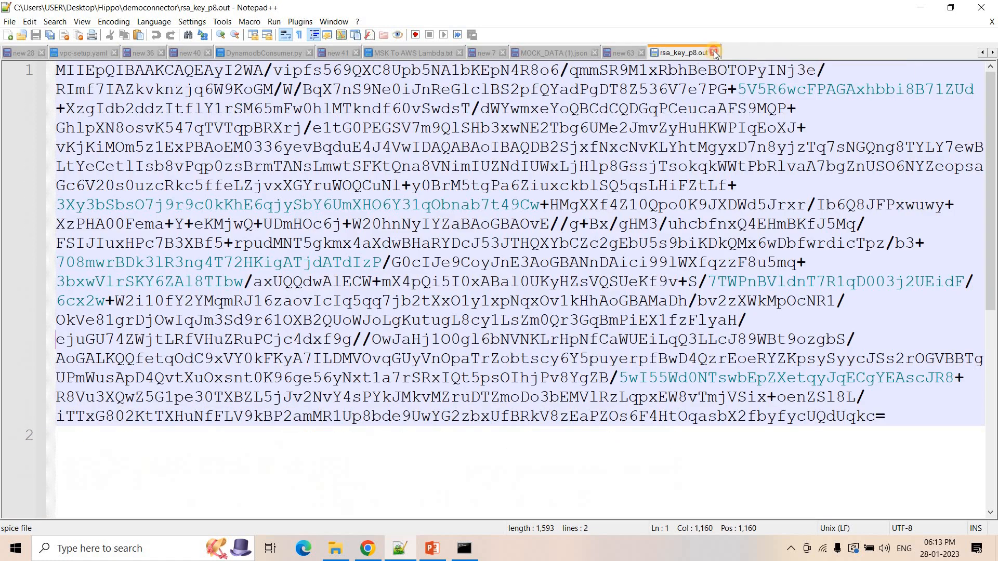
pyautogui.click(714, 52)
pyautogui.click(485, 287)
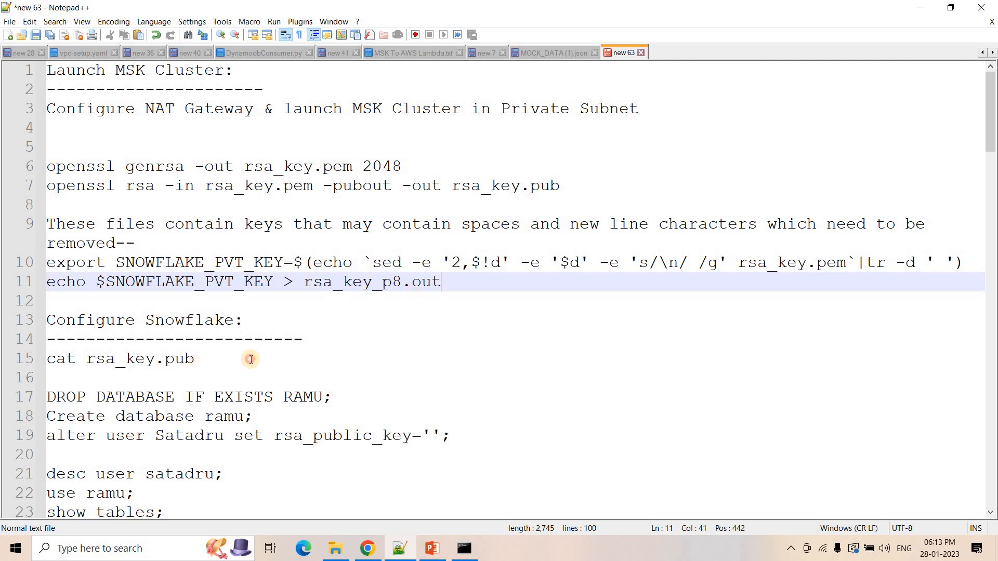
# - Run "cat rsa_key.pub" from the notes in the WSL terminal and select the key text between the BEGIN and END lines
pyautogui.moveTo(251, 359); pyautogui.dragTo(101, 358)
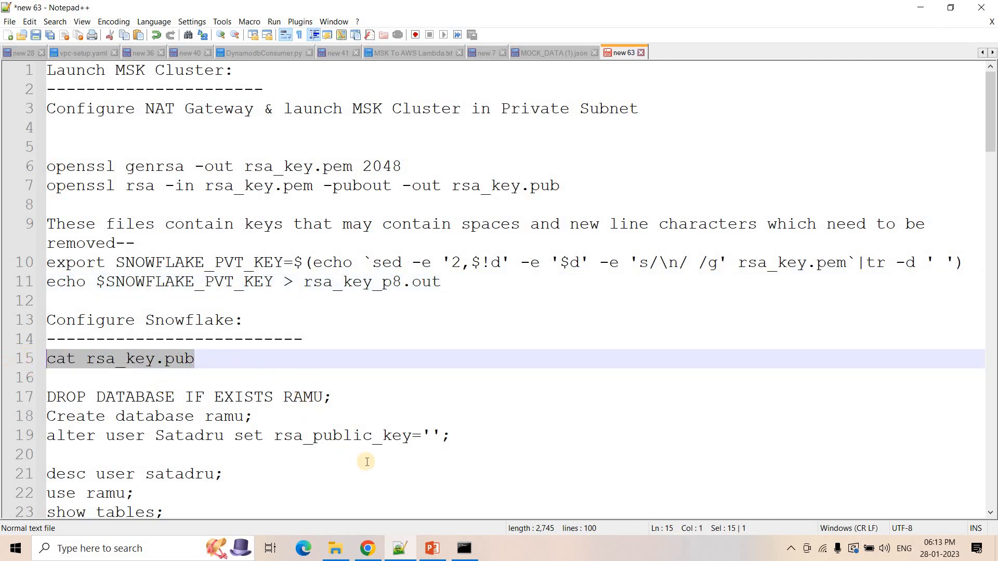
pyautogui.rightClick(637, 383)
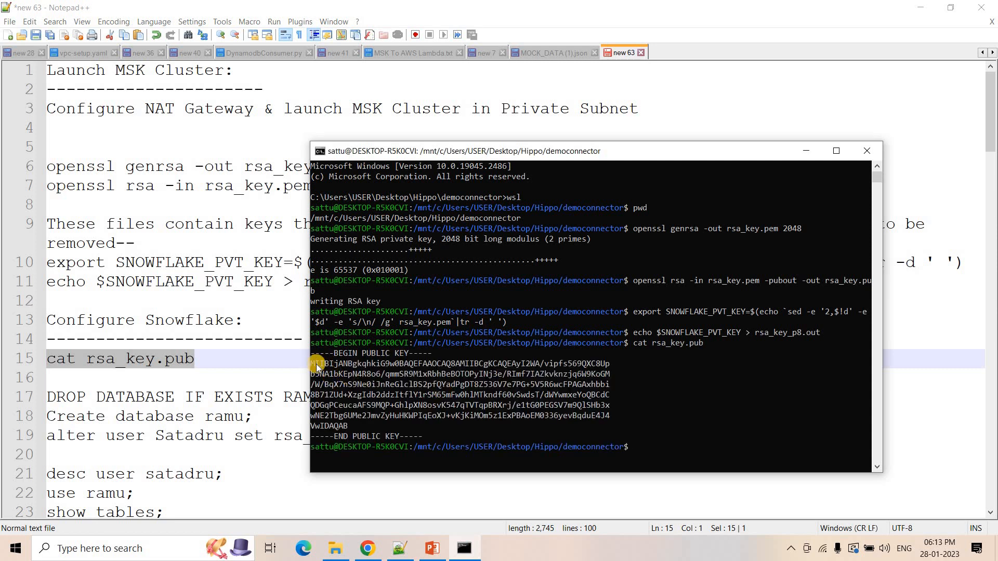
pyautogui.moveTo(325, 368); pyautogui.dragTo(351, 424)
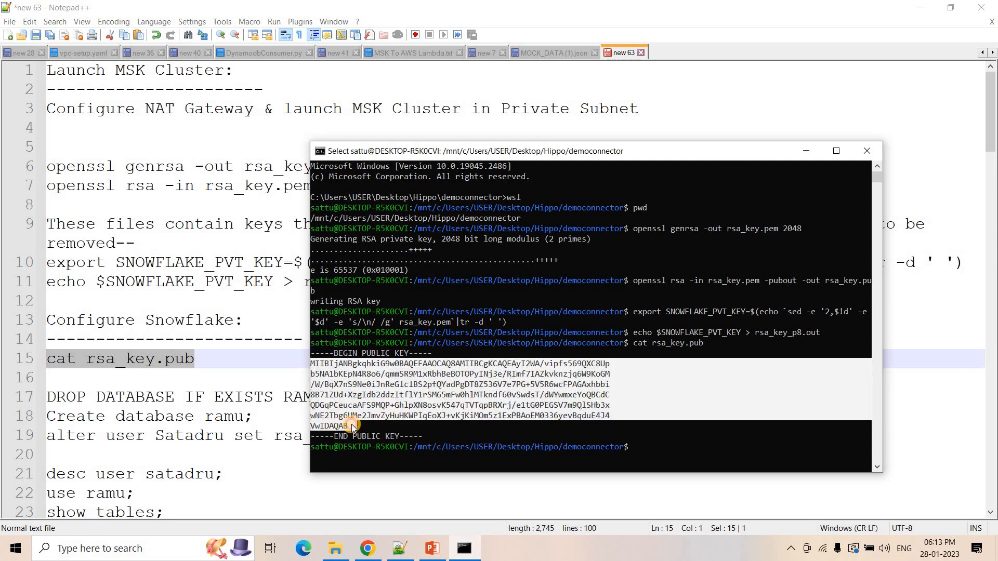
# - Copy the notes' Configure Snowflake SQL, from DROP DATABASE through show tables, into a new Snowflake worksheet in Chrome
pyautogui.click(225, 401)
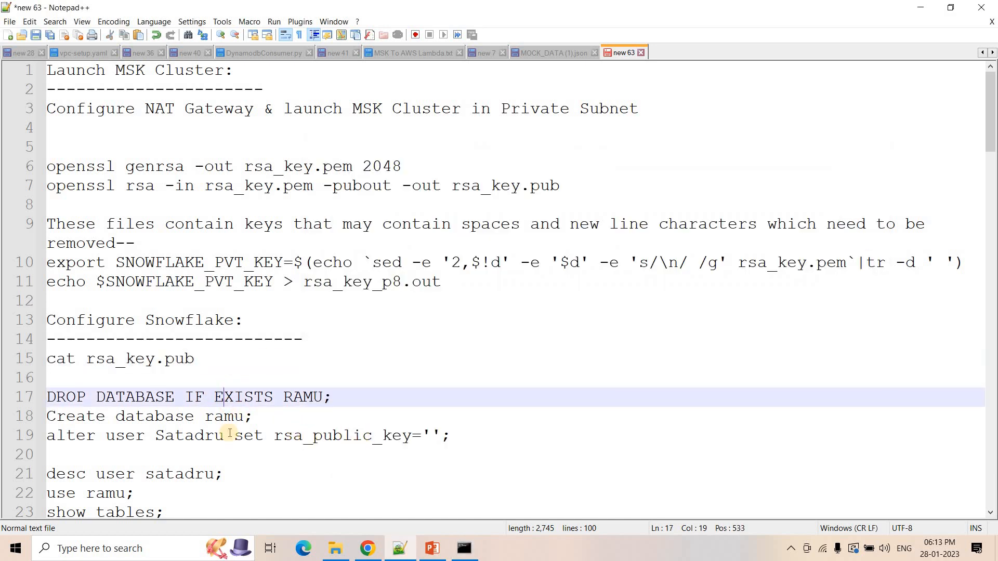
pyautogui.scroll(-1, 229, 433)
pyautogui.moveTo(185, 455); pyautogui.dragTo(40, 349)
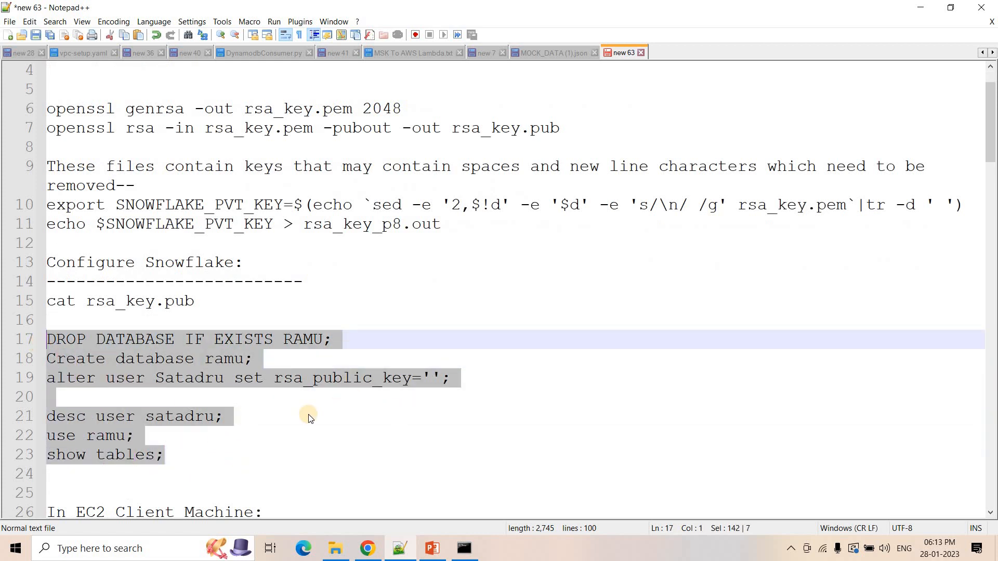
pyautogui.click(368, 548)
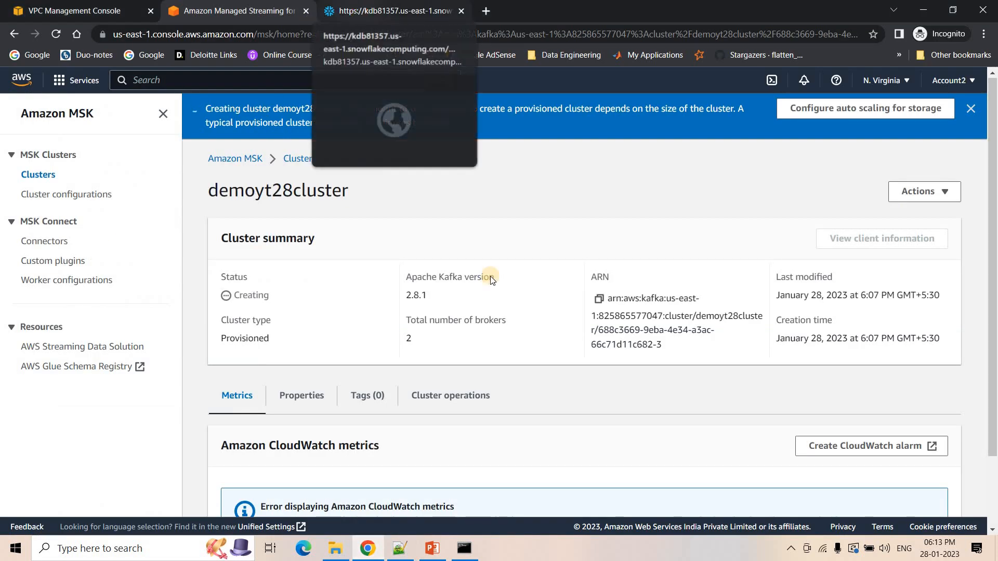
pyautogui.click(361, 16)
pyautogui.click(515, 401)
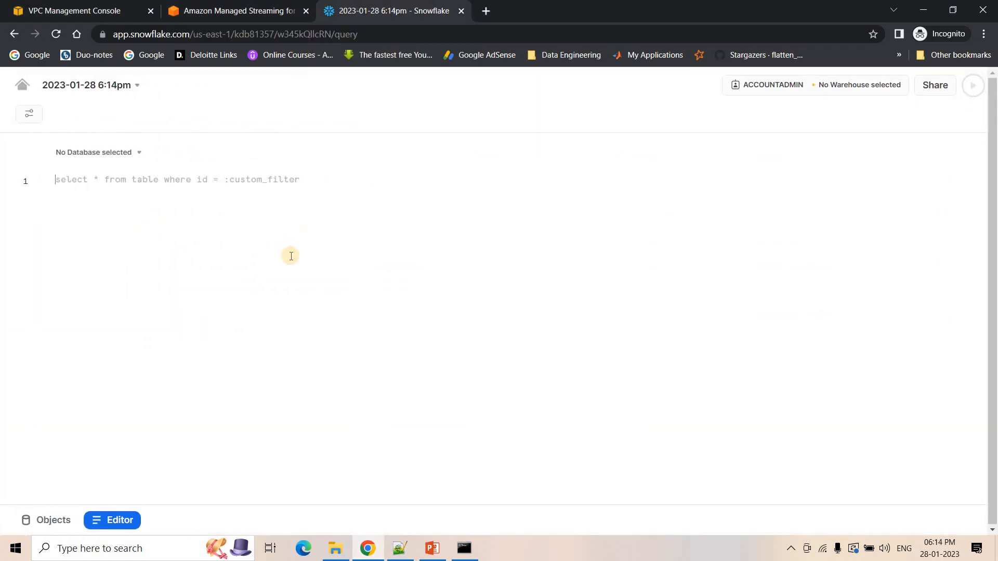
pyautogui.click(196, 181)
# - Run the "DROP DATABASE IF EXISTS RAMU;" and "Create database ramu;" statements in the worksheet
pyautogui.hotkey('ctrl', 'Return')
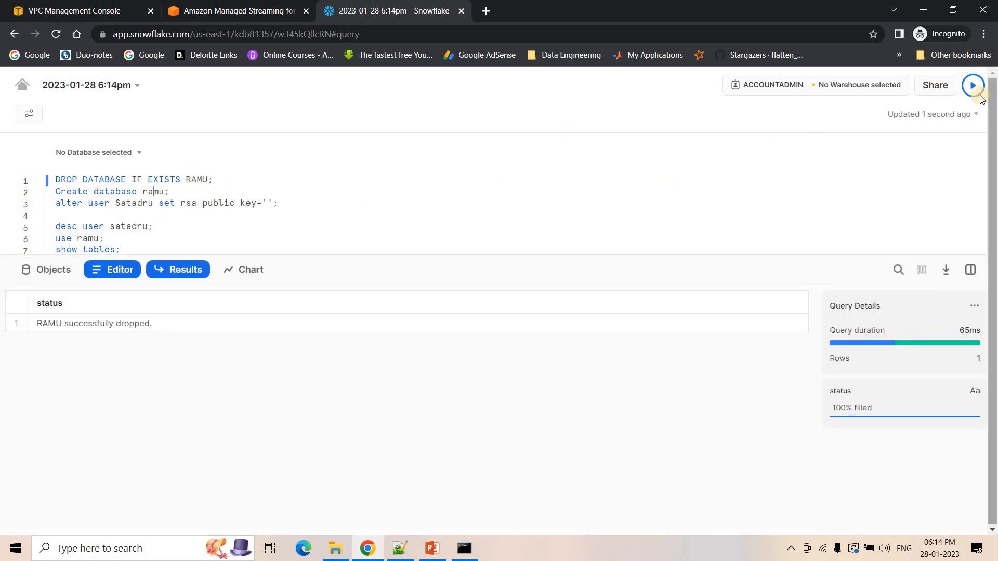
pyautogui.click(125, 191)
pyautogui.hotkey('ctrl', 'Return')
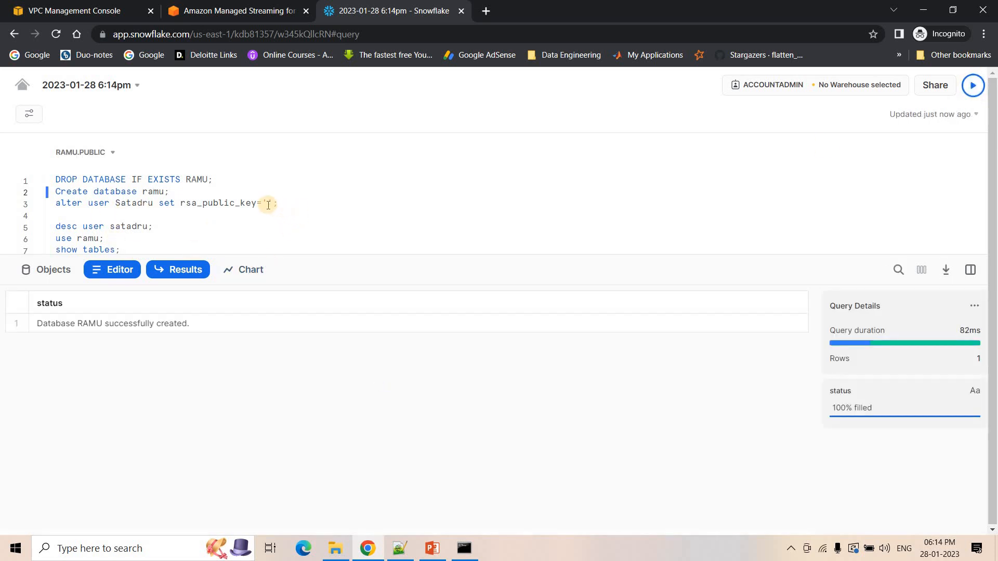
# - Copy the public key text from the WSL terminal into the empty rsa_public_key quotes of the worksheet's alter user statement
pyautogui.doubleClick(139, 206)
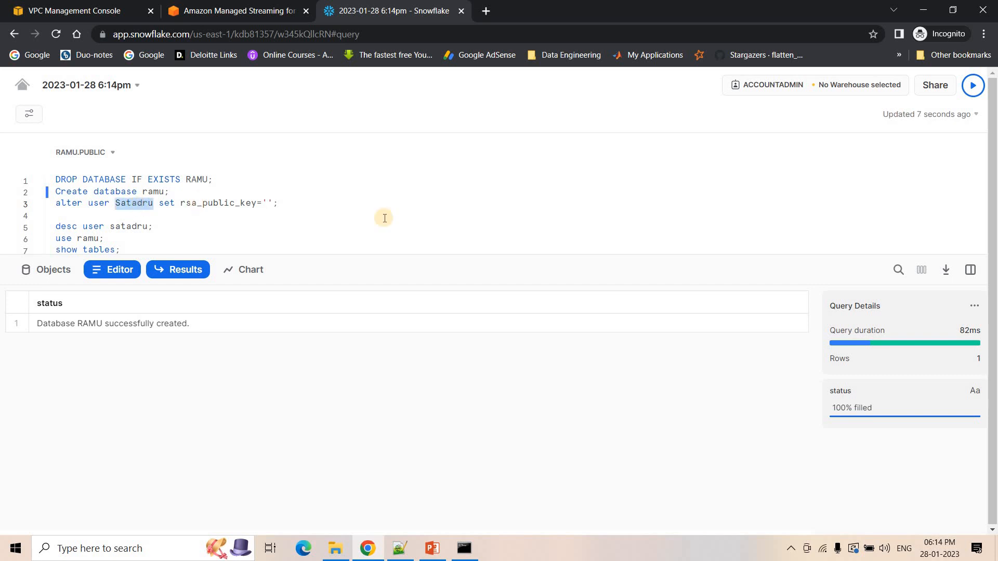
pyautogui.click(267, 202)
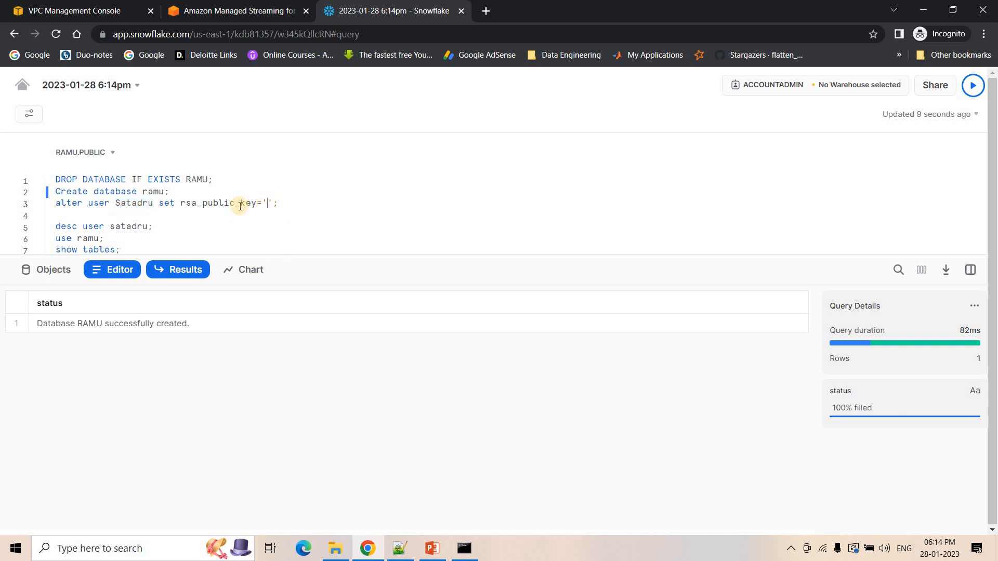
pyautogui.click(462, 546)
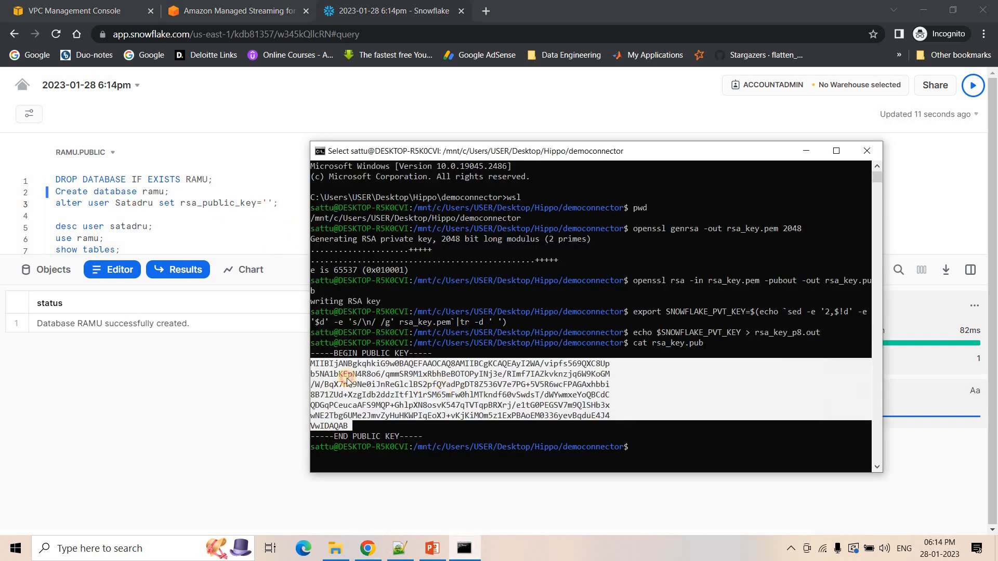
pyautogui.moveTo(313, 360); pyautogui.dragTo(347, 424)
pyautogui.rightClick(347, 423)
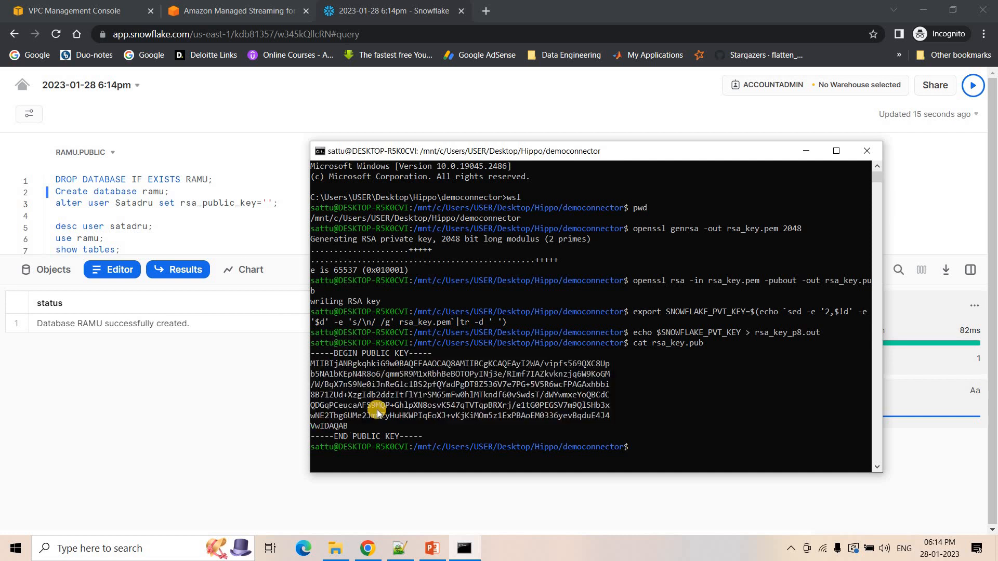
pyautogui.click(267, 204)
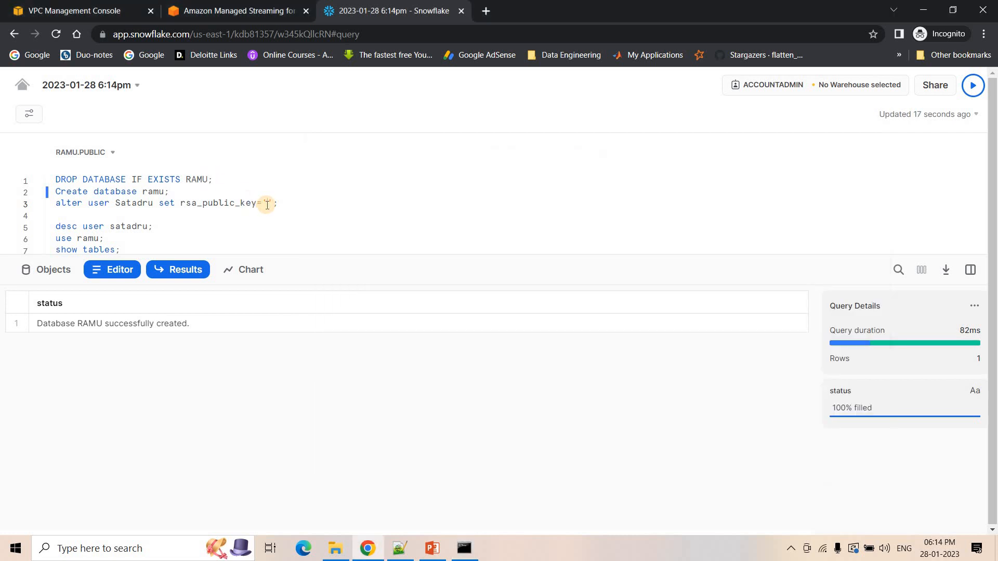
pyautogui.write('MIIBIjANBgkqhkiG9w0BAQEFAAOCAQ8AMIIBCgKCAQEAyI2WA/vipfs569QXC8Up b5NA1bKEpN4R8o6/qmmSR9M1xRbhBeBOTOPyINj3e/RImf7IAZkvknzjq6W9KoGM /W/BqX7nS9Ne0iJnReGlclBS2pfQYadPgDT8Z536V7e7PG+5V5R6wcFPAGAxhbbi 8B71ZUd+XzgIdb2ddzItflY1rSM65mFw0hlMTkndf60vSwdsT/dWYwmxeYoQBCdC QDGqPCeucaAFS9MQP+GhlpXN8osvK547qTVTqpBRXrj/e1tG0PEGSV7m9QlSHb3x wNE2Tbg6UMe2JmvZyHuHKWPIqEoXJ+vKjKiMOm5z1ExPBAoEM0336yevBqduE4J4 VwIDAQAB')
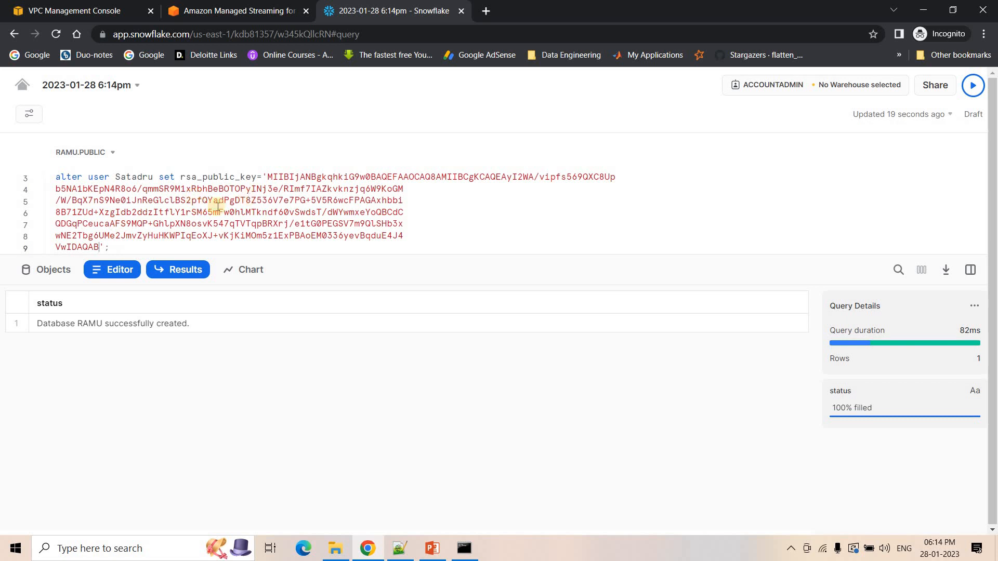
# - Run the complete multi-line alter user statement to assign the RSA public key to the Snowflake user
pyautogui.click(312, 191)
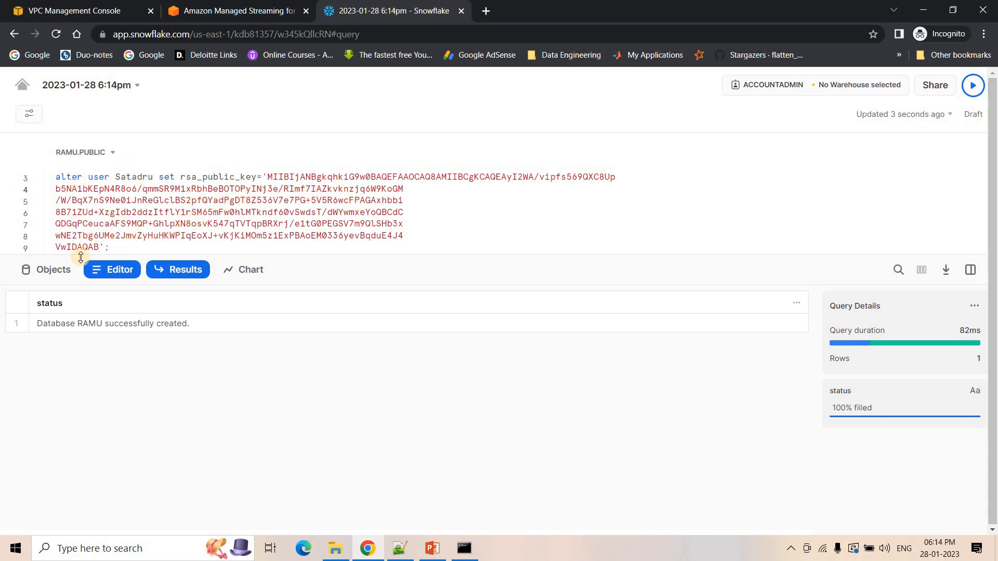
pyautogui.moveTo(115, 248); pyautogui.dragTo(55, 178)
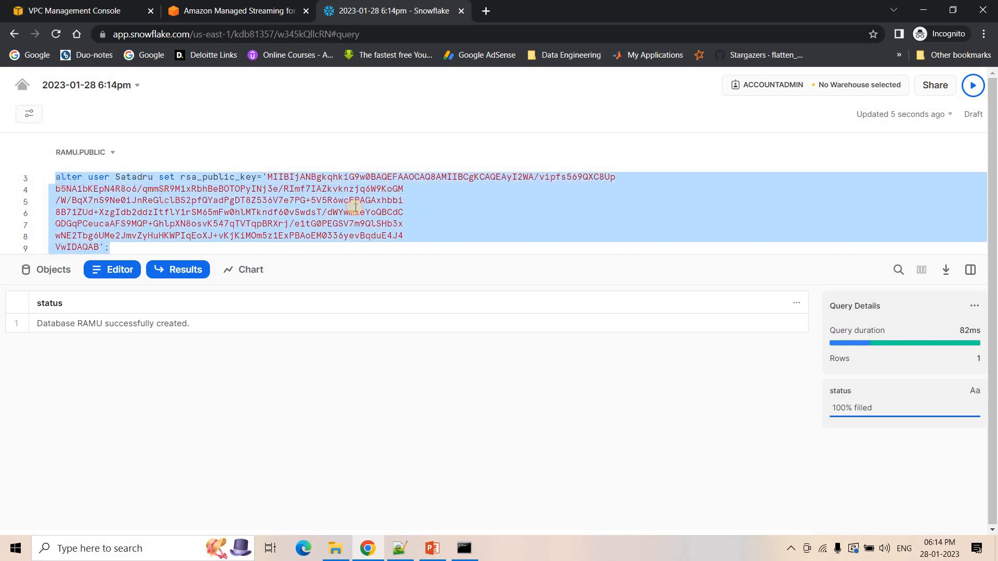
pyautogui.hotkey('ctrl', 'Return')
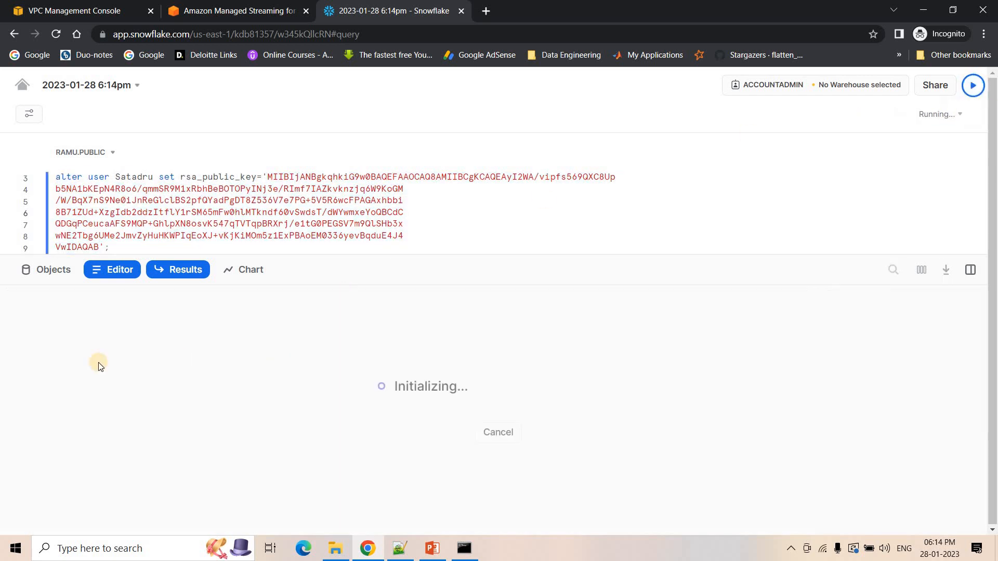
# - Run the desc user statement and inspect the full RSA_PUBLIC_KEY value in the results
pyautogui.scroll(-1, 127, 222)
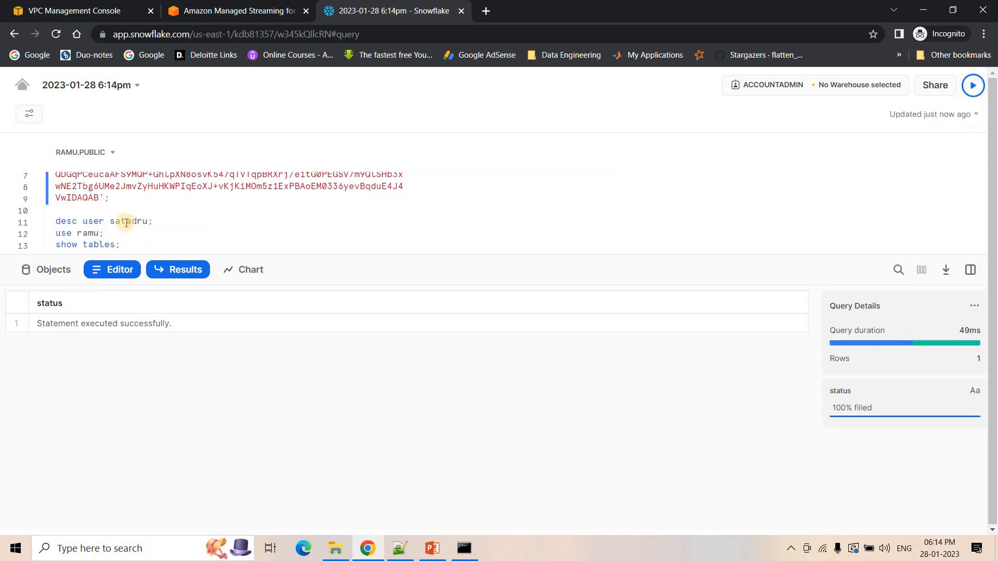
pyautogui.click(165, 220)
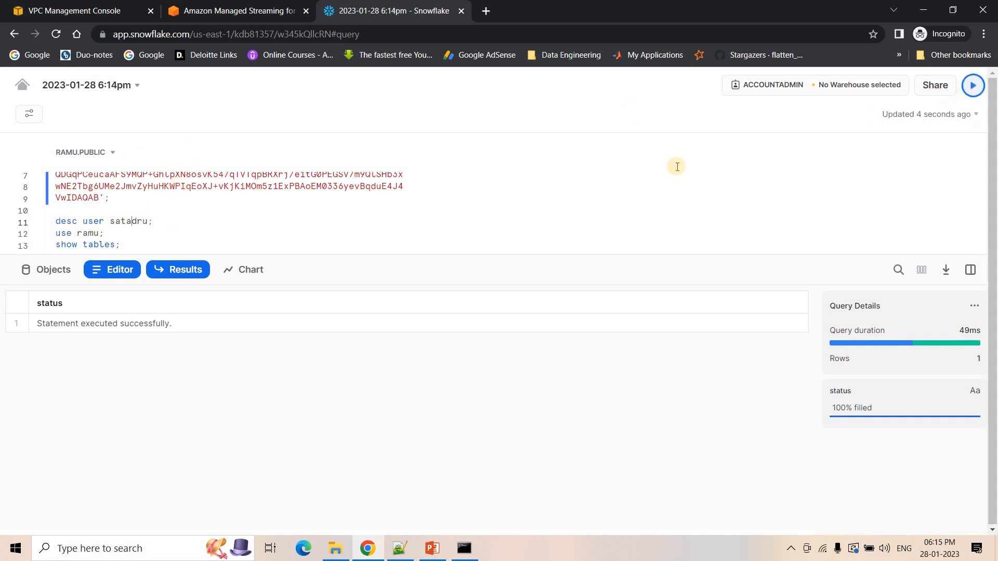
pyautogui.click(974, 98)
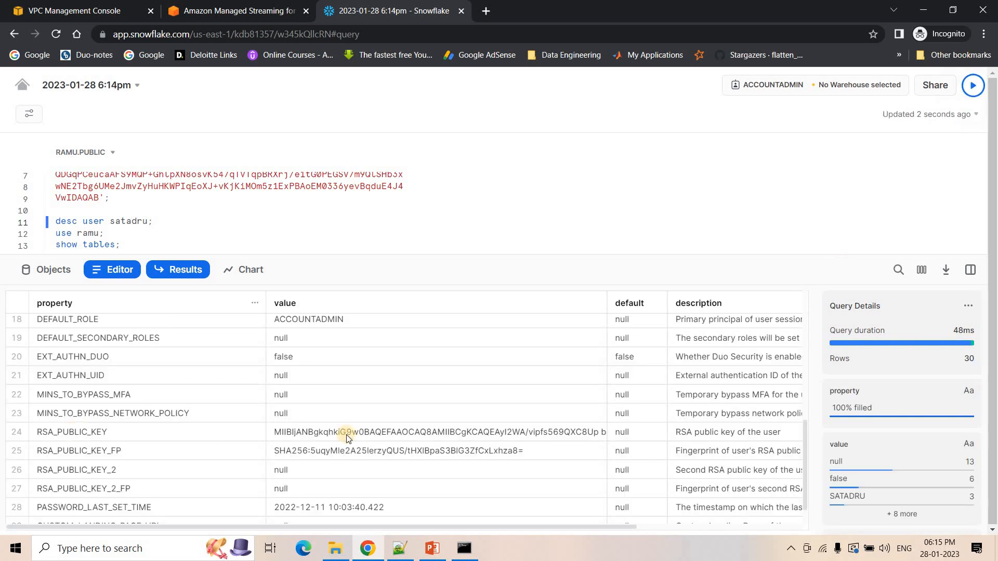
pyautogui.click(73, 433)
pyautogui.click(324, 434)
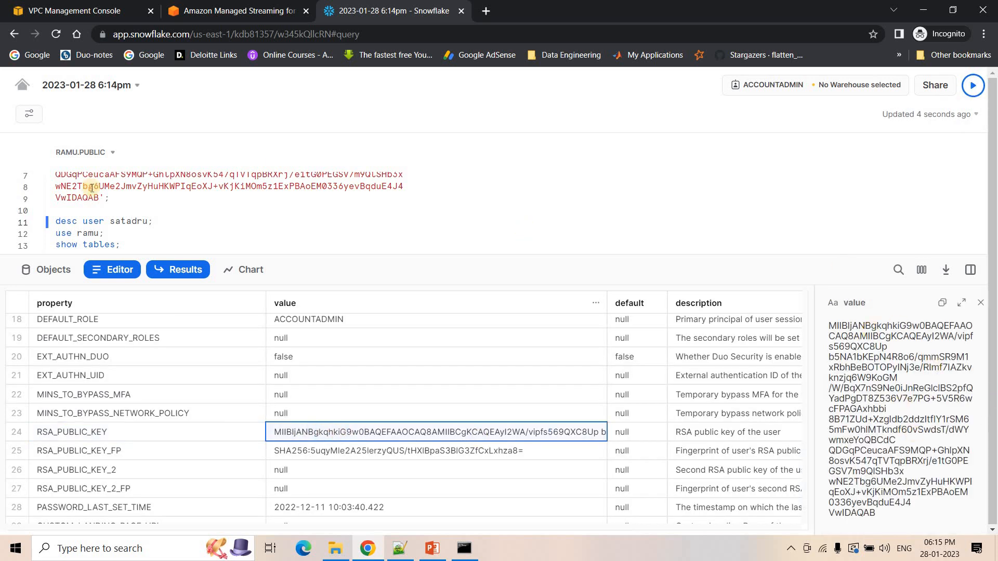
# - Run "use ramu;" to switch to the new database, and run "show tables;" to list its tables
pyautogui.click(83, 233)
pyautogui.hotkey('ctrl', 'Return')
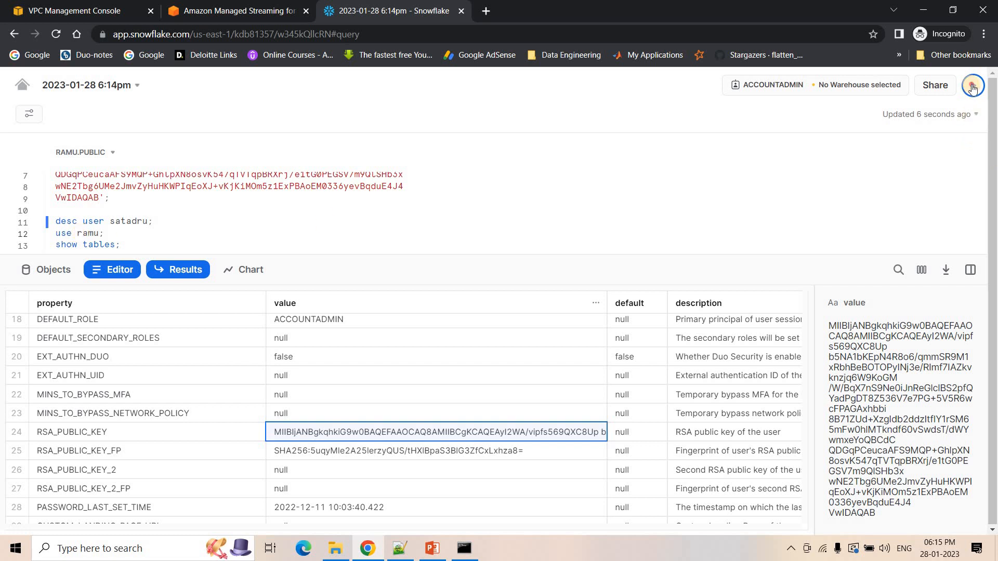
pyautogui.click(98, 245)
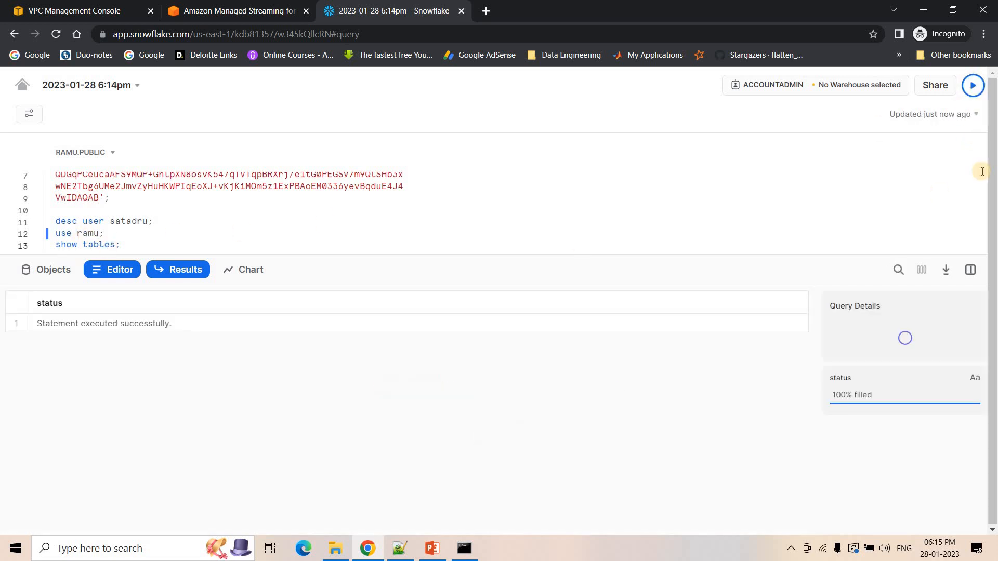
pyautogui.hotkey('ctrl', 'Return')
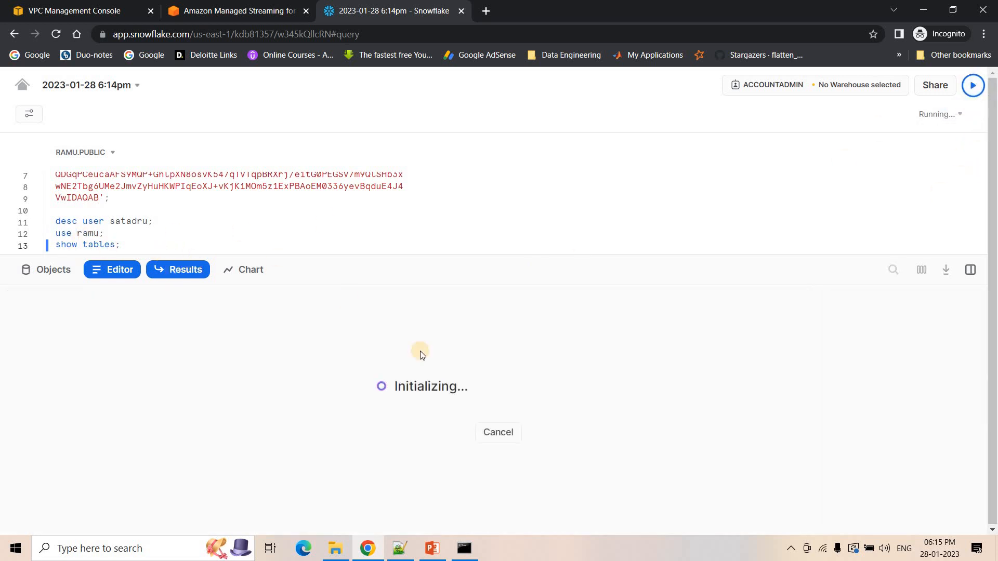
pyautogui.scroll(3, 80, 201)
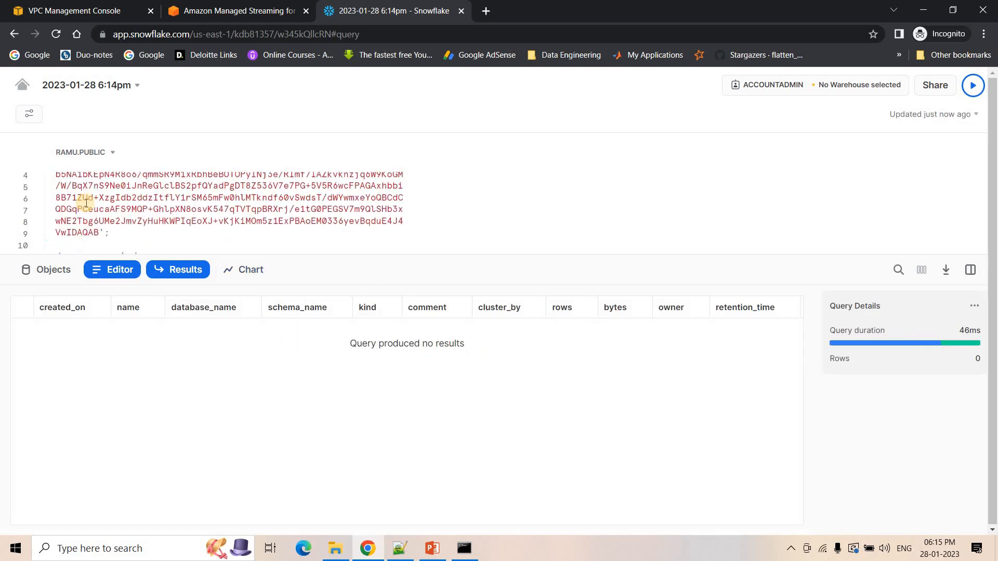
pyautogui.moveTo(55, 179); pyautogui.dragTo(169, 192)
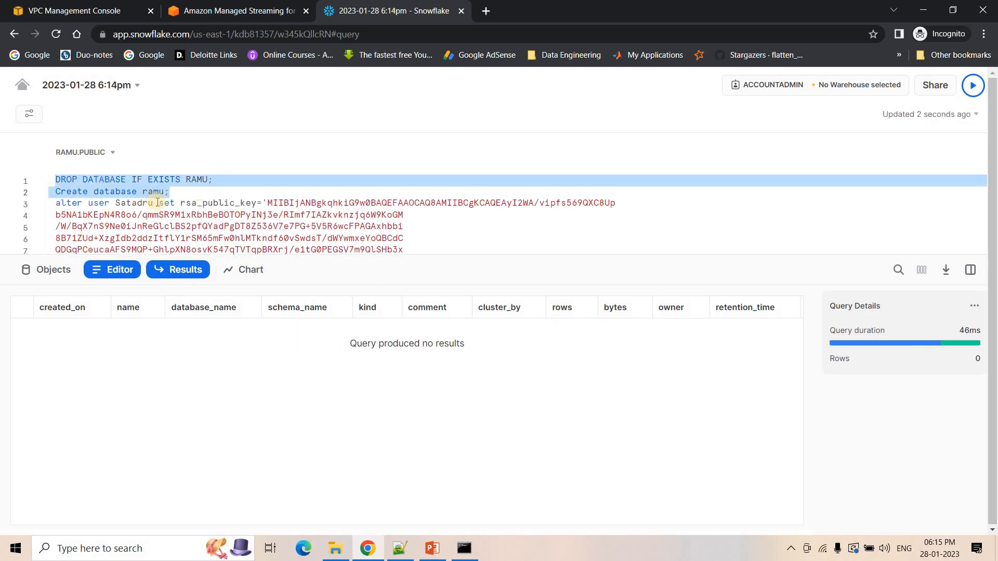
pyautogui.click(173, 193)
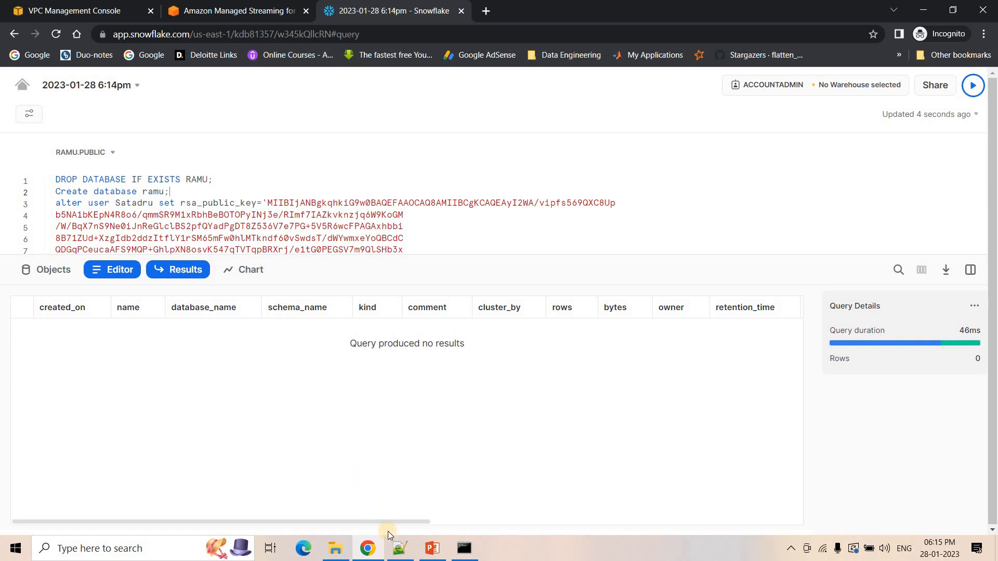
# - Check the EC2 client machine commands in the Notepad++ notes, and open the running EC2 instances in a new AWS console tab
pyautogui.hotkey('alt', 'Tab')
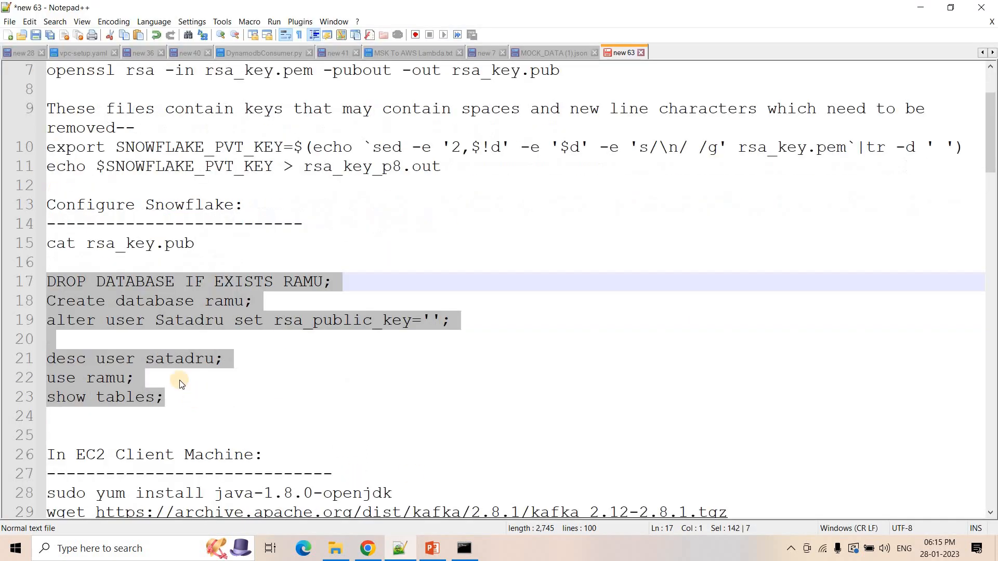
pyautogui.scroll(-4, 182, 380)
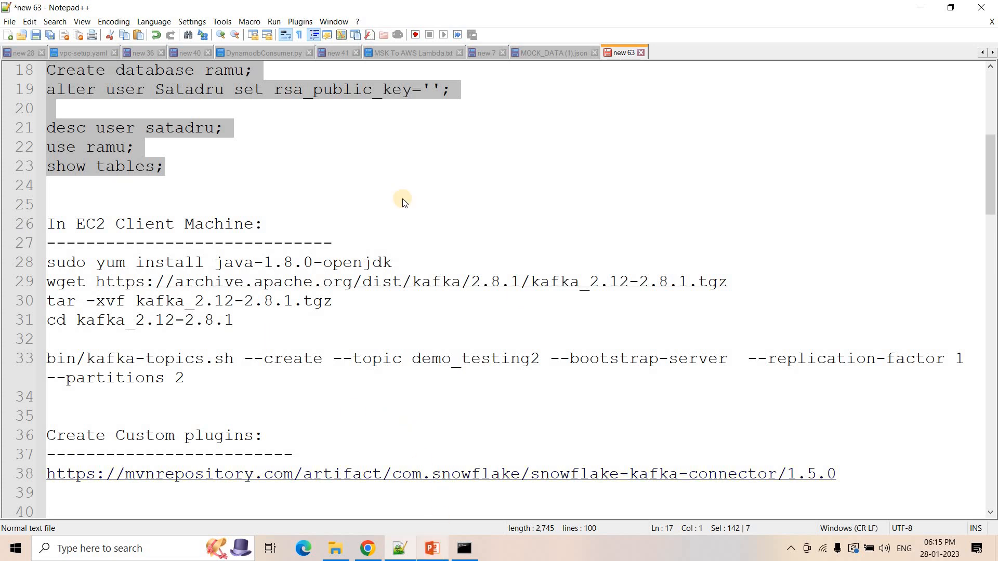
pyautogui.hotkey('alt', 'Tab')
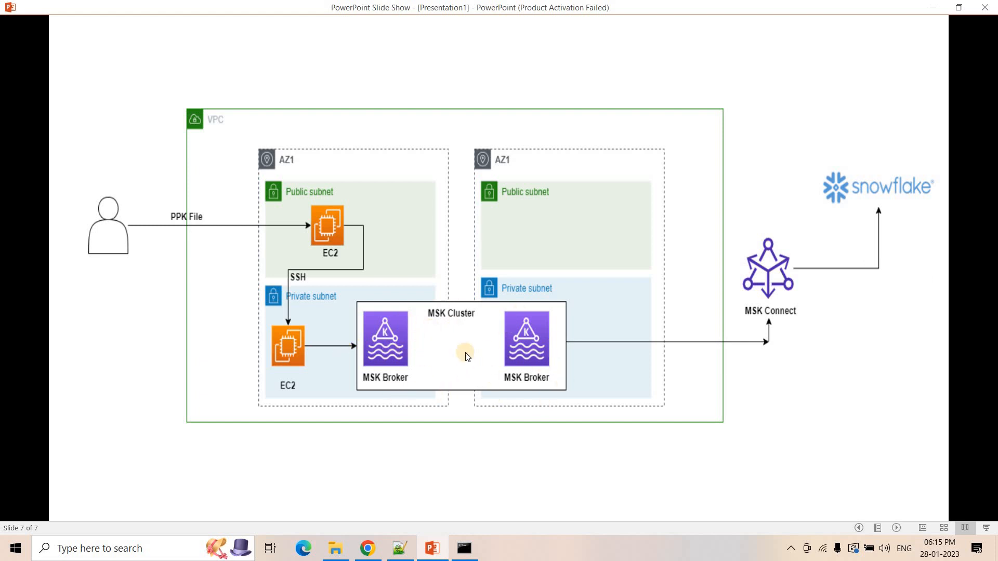
pyautogui.click(368, 548)
pyautogui.click(208, 8)
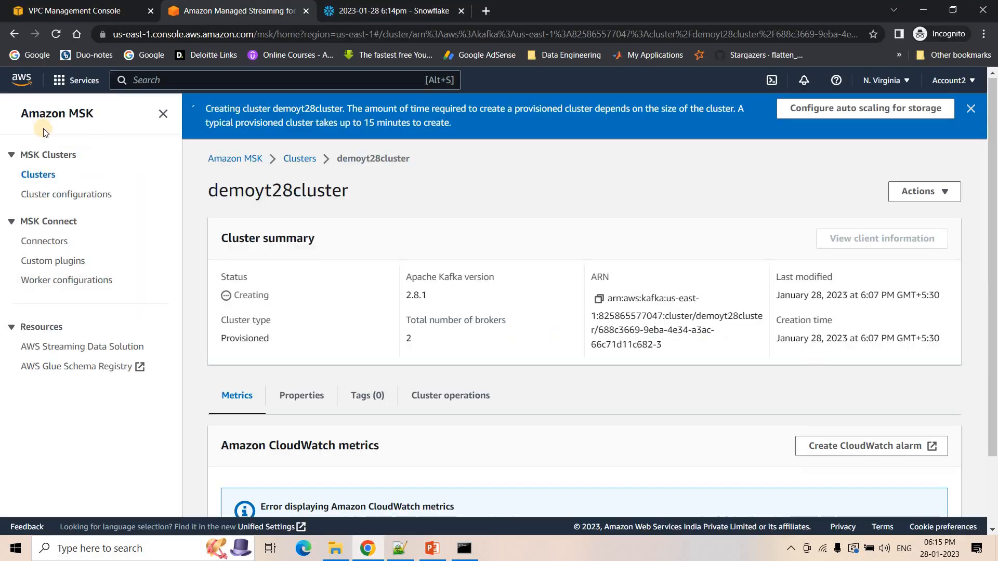
pyautogui.rightClick(26, 82)
pyautogui.click(57, 85)
pyautogui.click(347, 4)
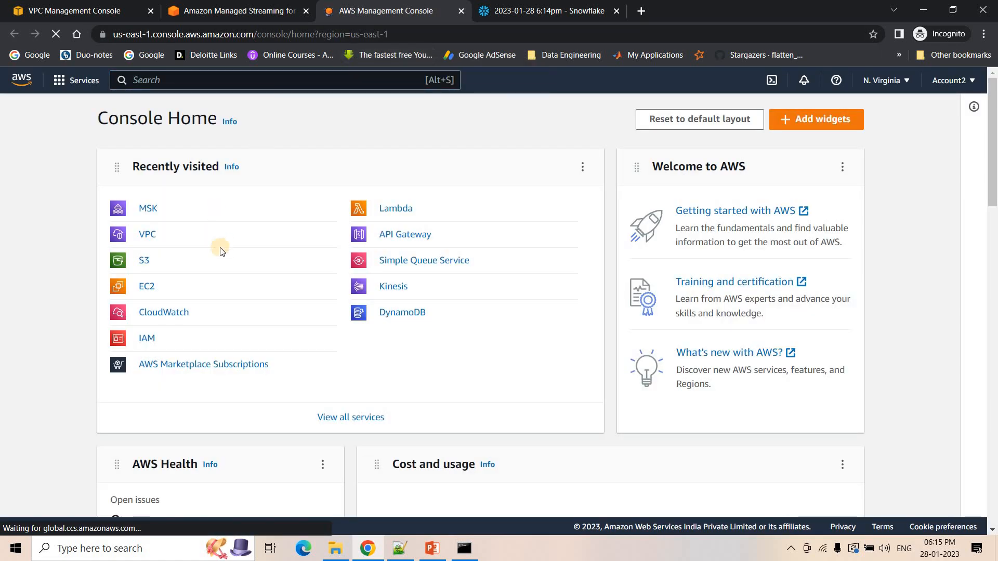
pyautogui.click(149, 291)
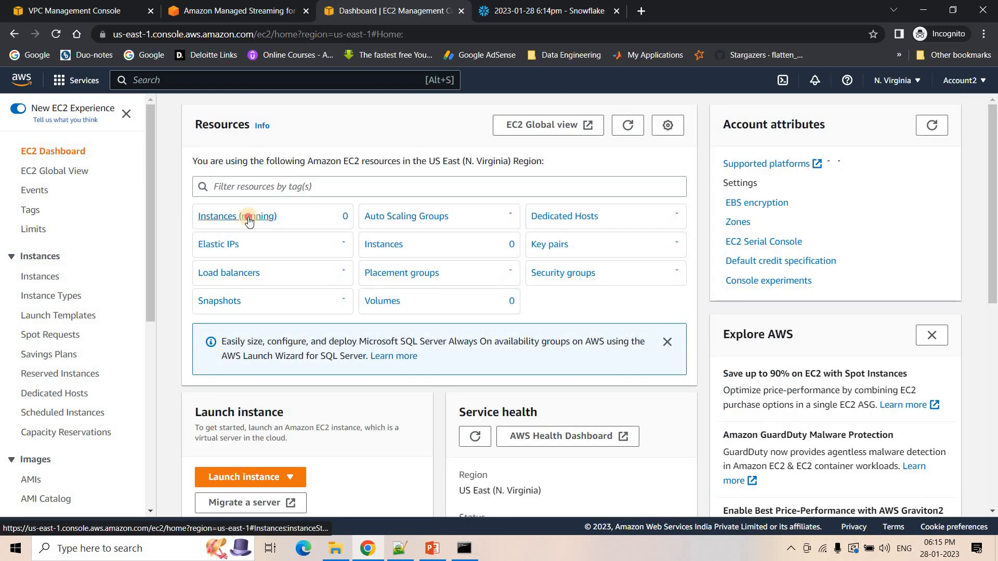
pyautogui.click(249, 221)
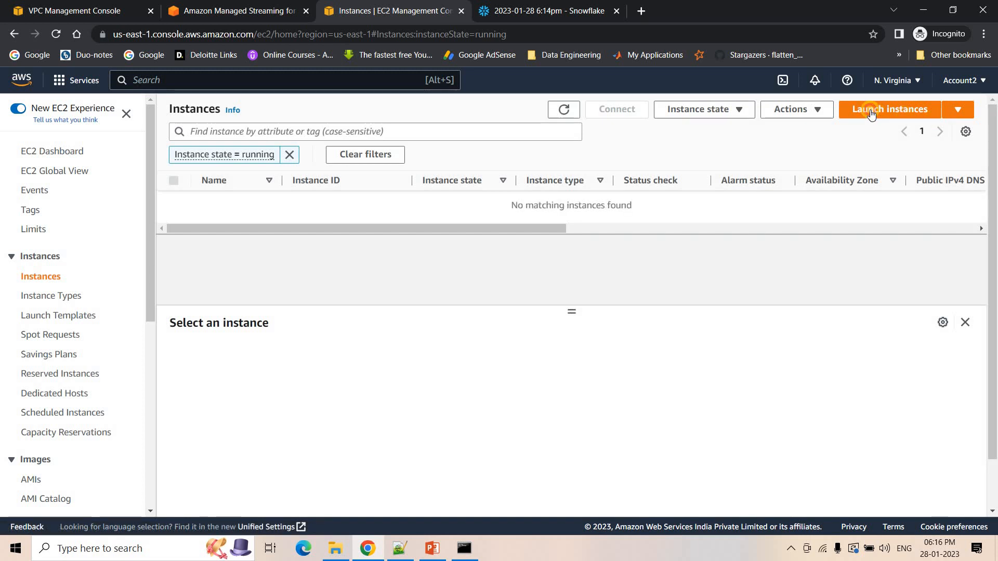
# - Start launching a new EC2 instance and name it publicec2demo
pyautogui.click(872, 114)
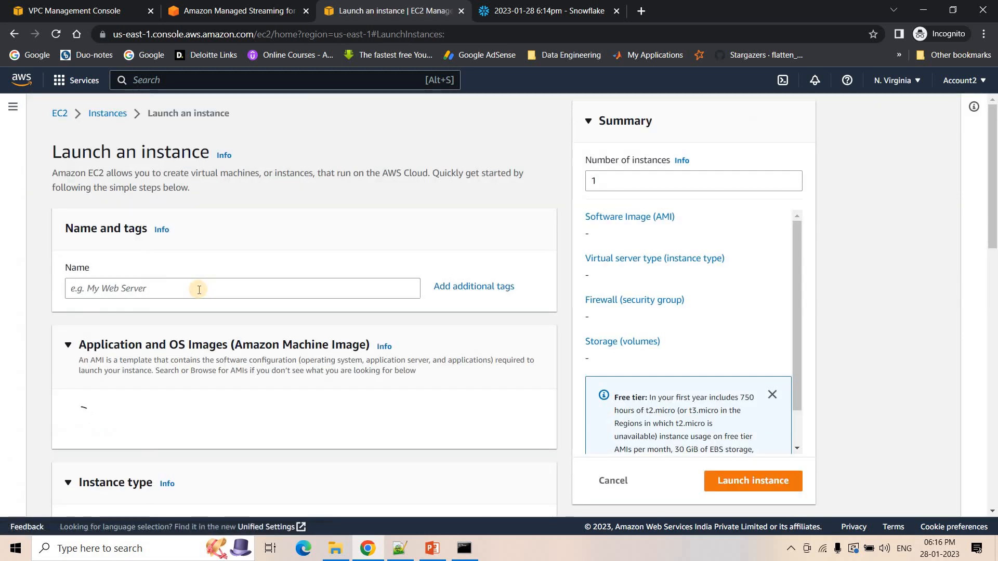
pyautogui.click(199, 290)
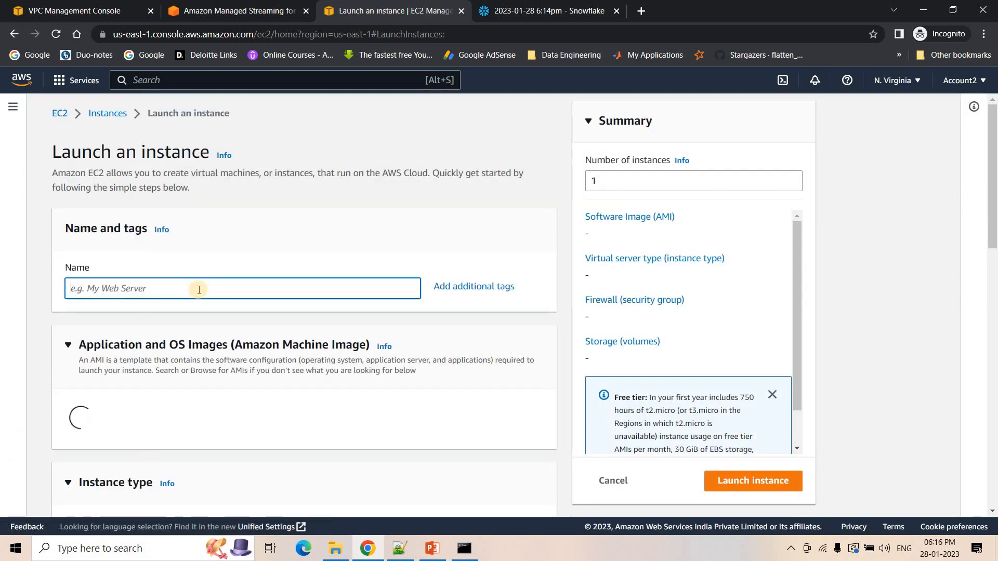
pyautogui.write('publicec2')
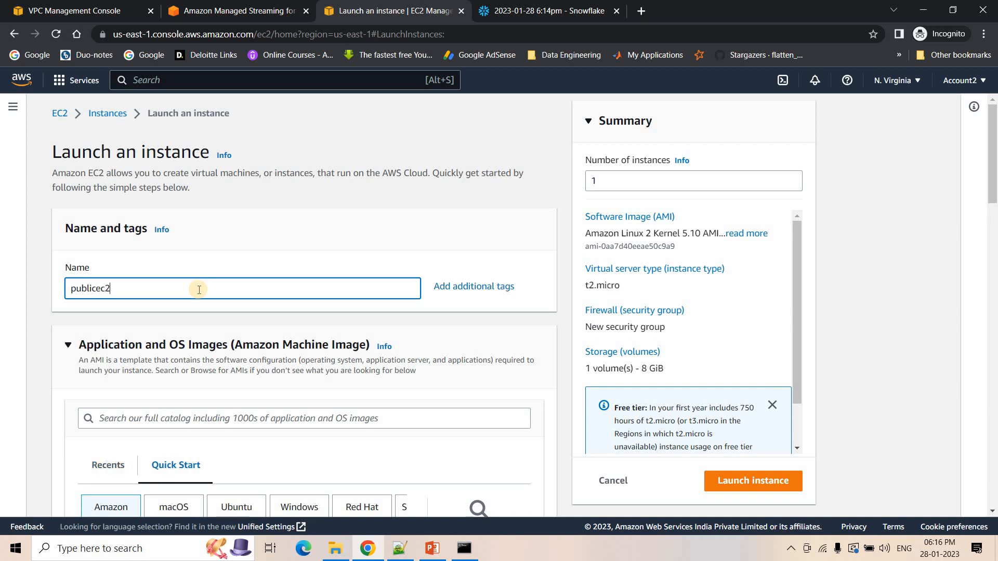
pyautogui.write('demo')
# - Create an RSA key pair named connectordemo in .ppk format for the instance
pyautogui.scroll(-3, 167, 333)
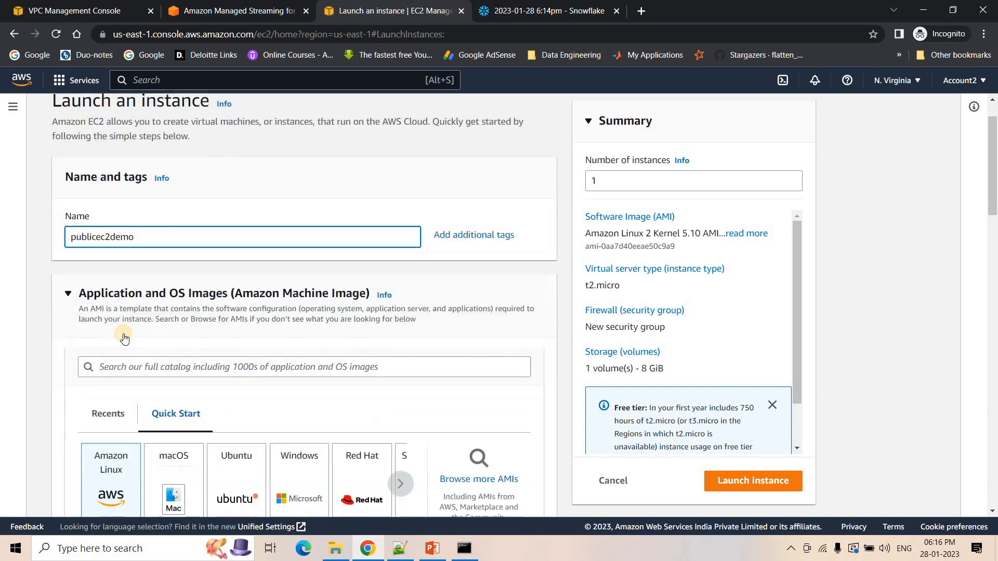
pyautogui.scroll(-6, 119, 338)
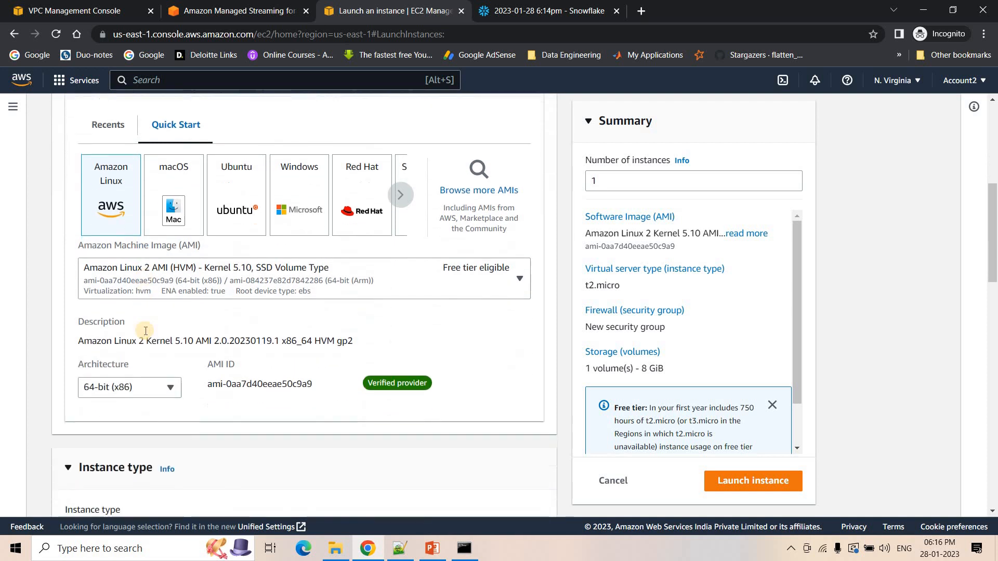
pyautogui.scroll(-3, 88, 306)
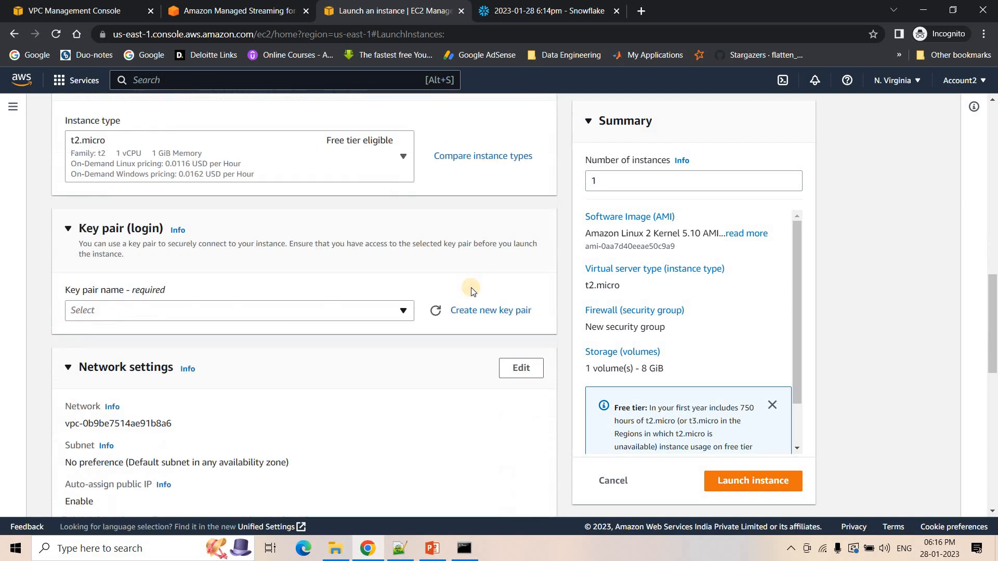
pyautogui.click(471, 279)
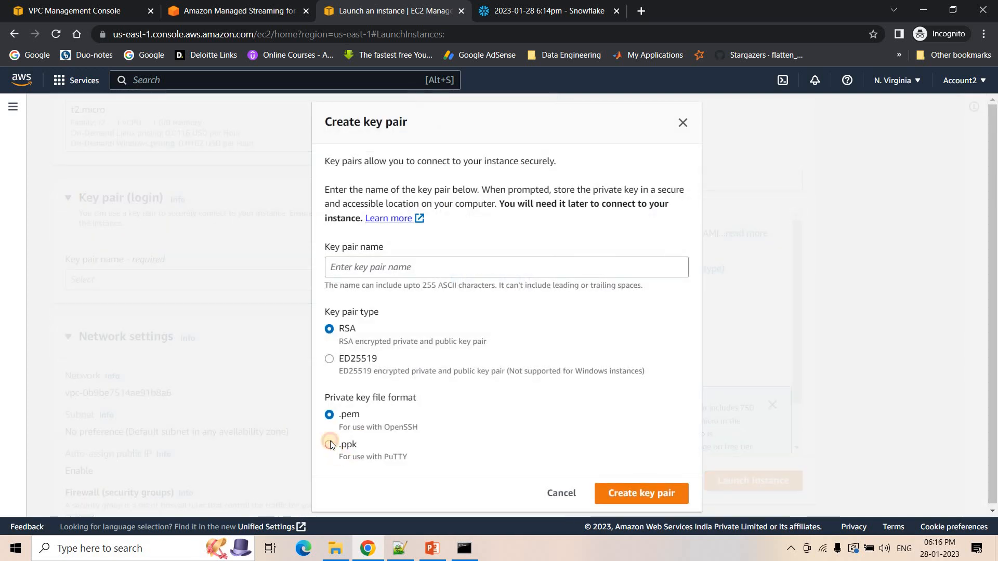
pyautogui.click(330, 444)
pyautogui.click(358, 272)
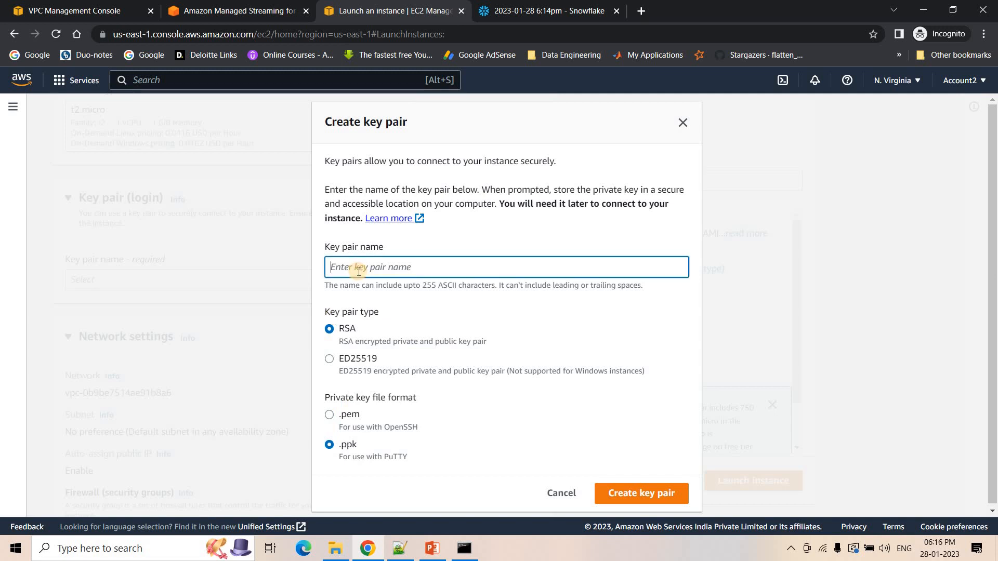
pyautogui.write('connectordemo')
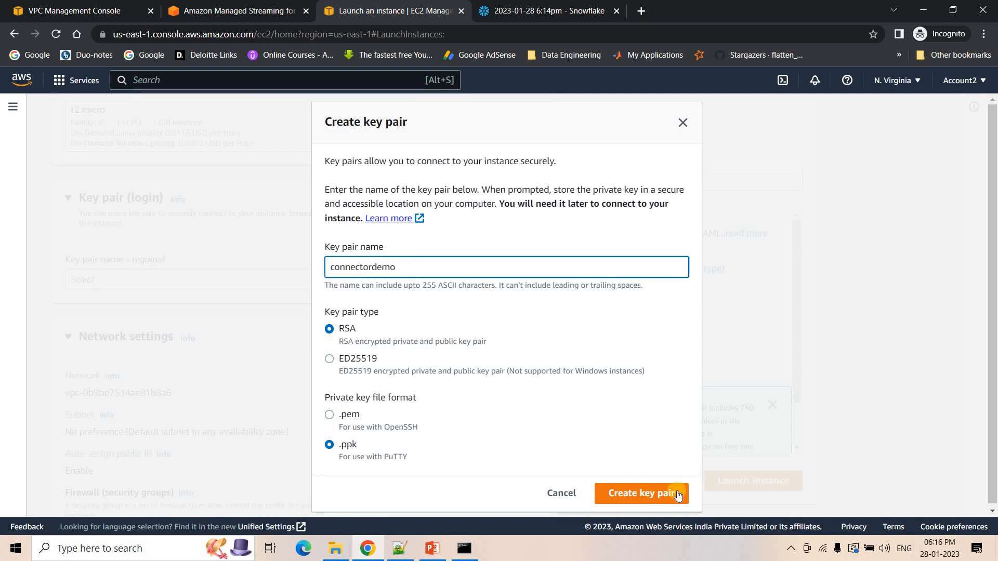
pyautogui.click(645, 491)
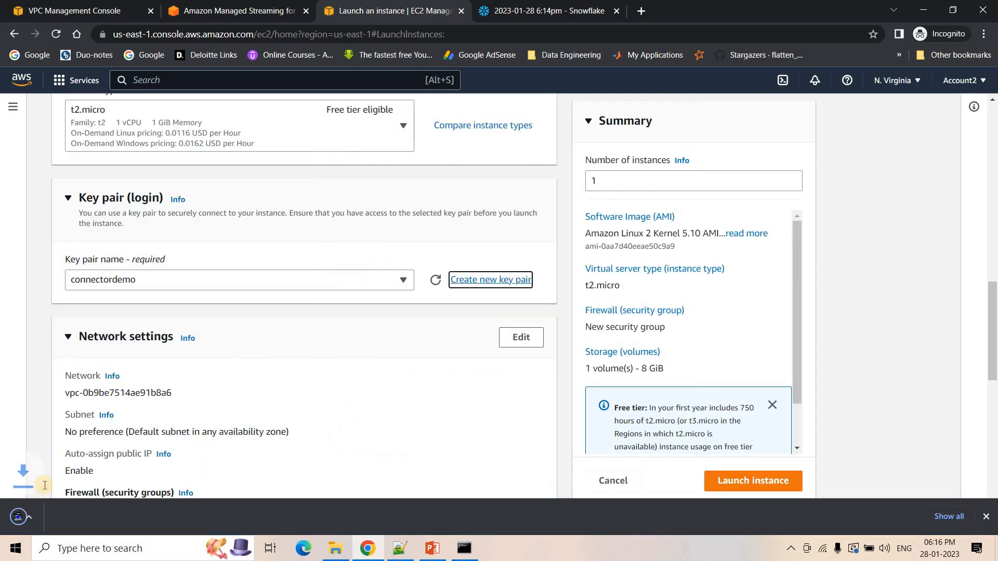
# - Set the instance's network to VPC virtual-private-cloud-lambda and subnet Public-Subnet-A-lambda, with auto-assign public IP enabled
pyautogui.scroll(-3, 501, 168)
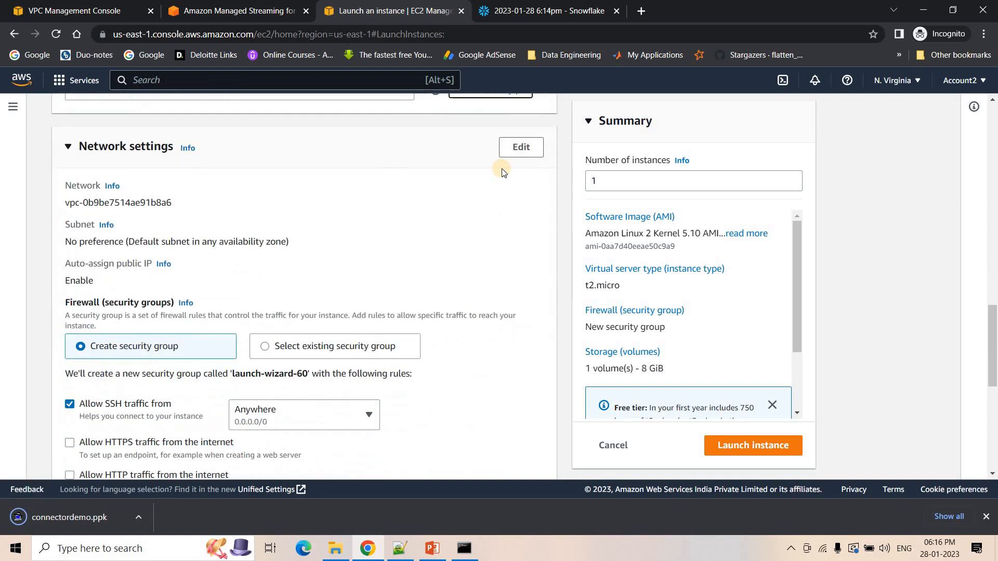
pyautogui.click(520, 144)
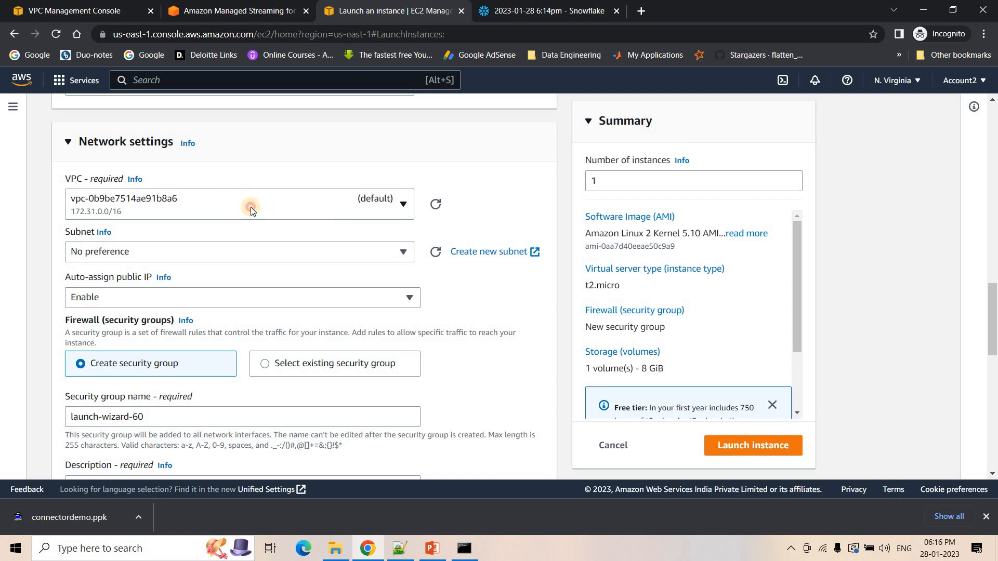
pyautogui.click(251, 206)
pyautogui.click(268, 317)
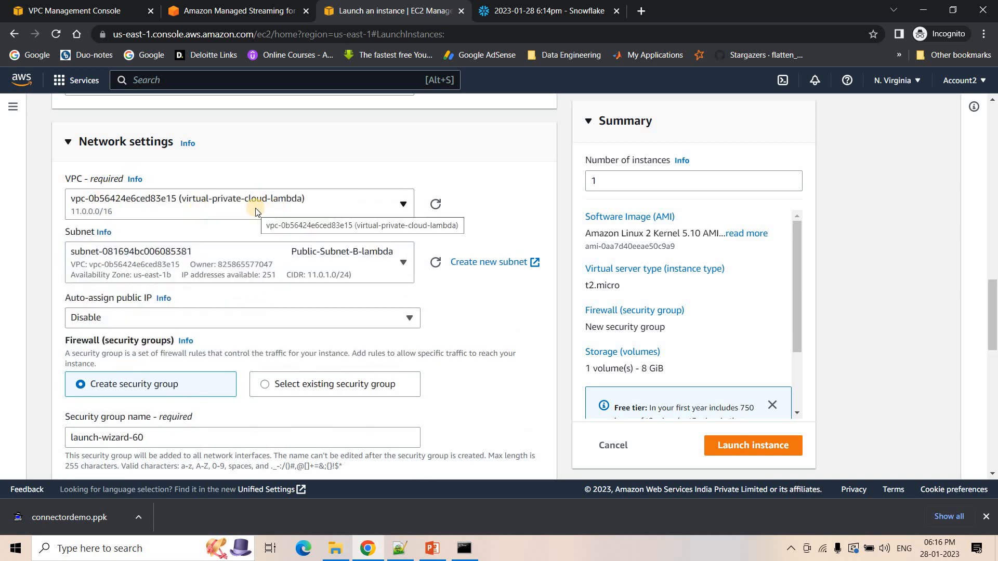
pyautogui.click(348, 262)
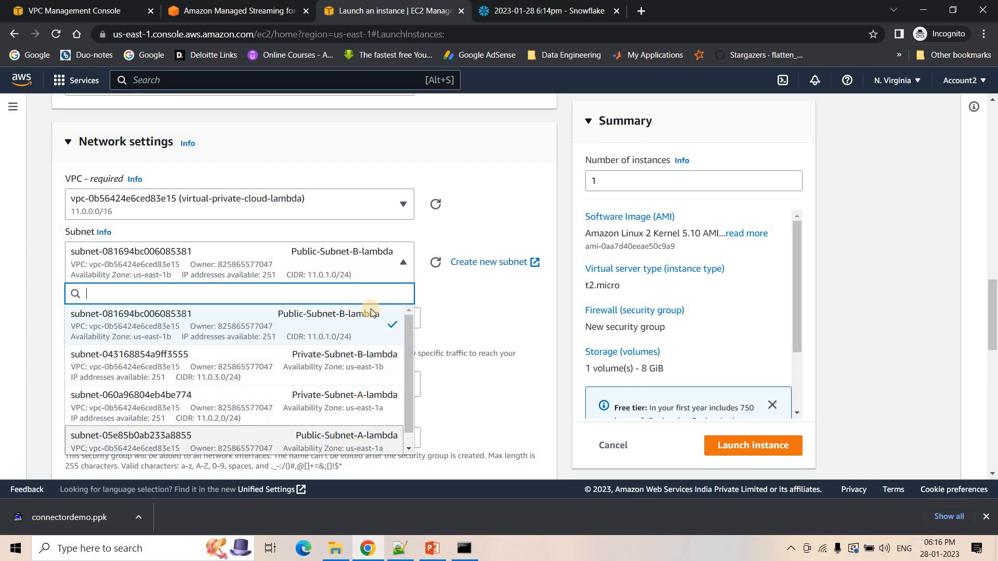
pyautogui.click(342, 443)
pyautogui.click(134, 325)
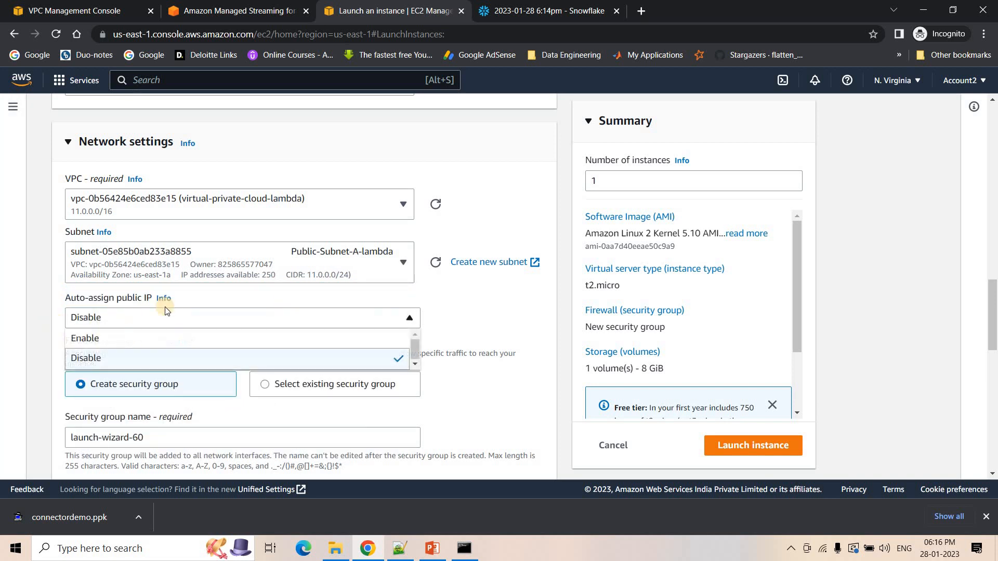
pyautogui.click(112, 335)
# - Launch the publicec2demo instance with the default security group and storage settings, and return to the instances list
pyautogui.scroll(-1, 129, 229)
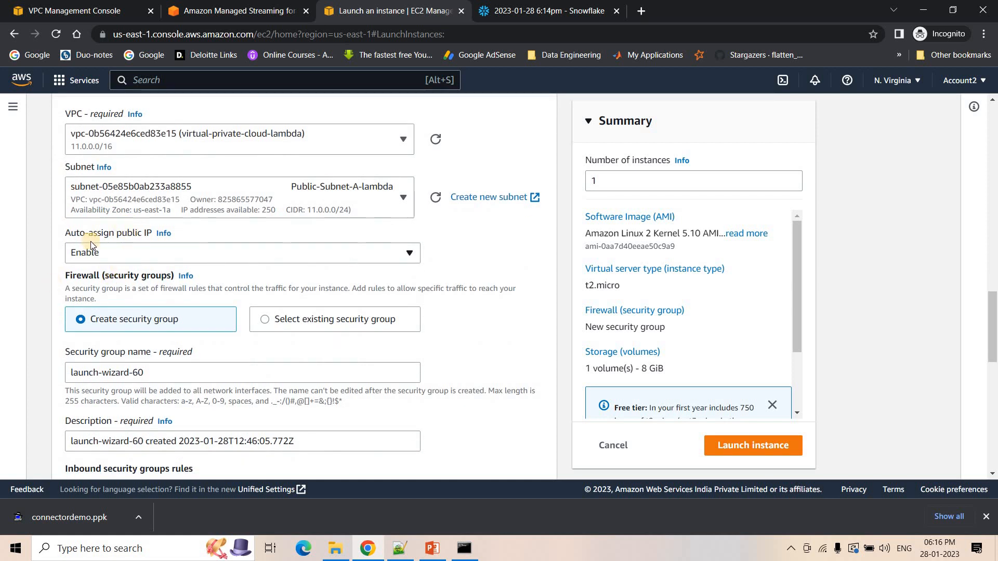
pyautogui.scroll(-4, 104, 257)
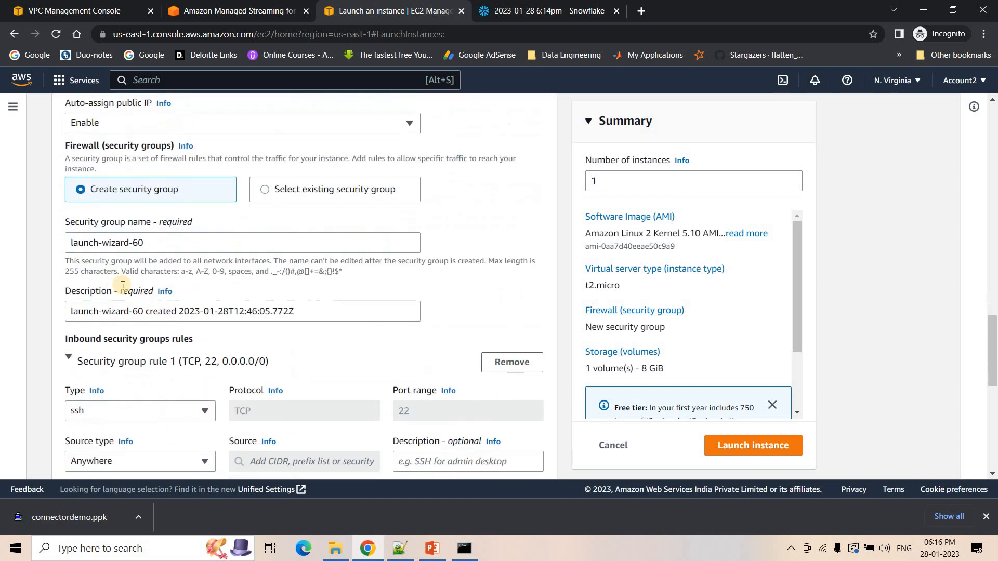
pyautogui.scroll(-6, 129, 285)
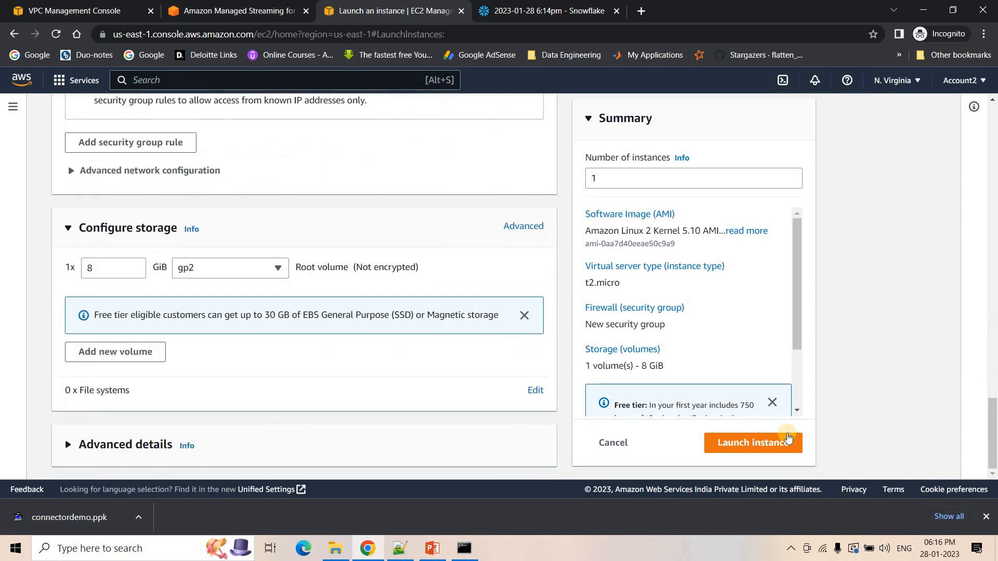
pyautogui.click(753, 445)
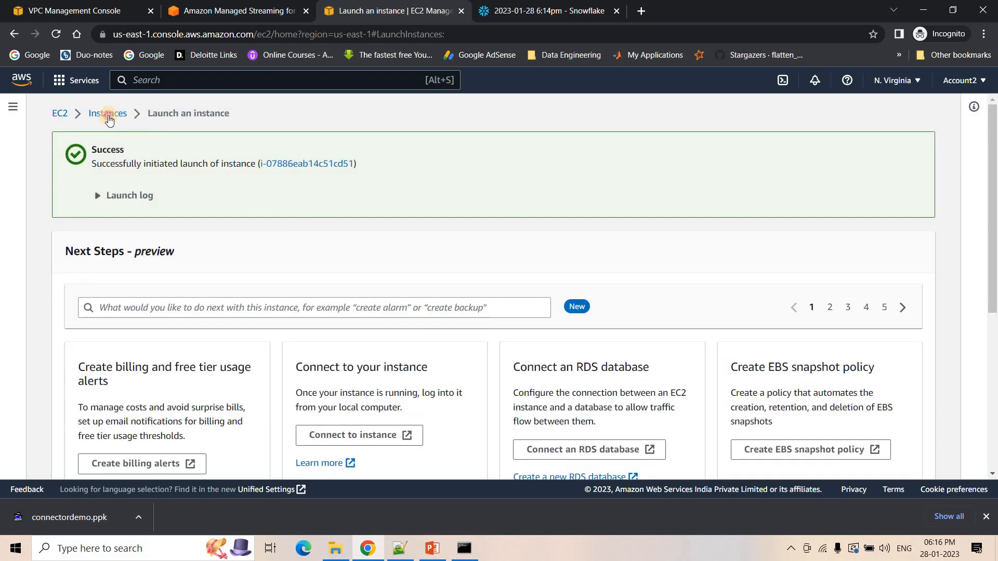
pyautogui.click(108, 115)
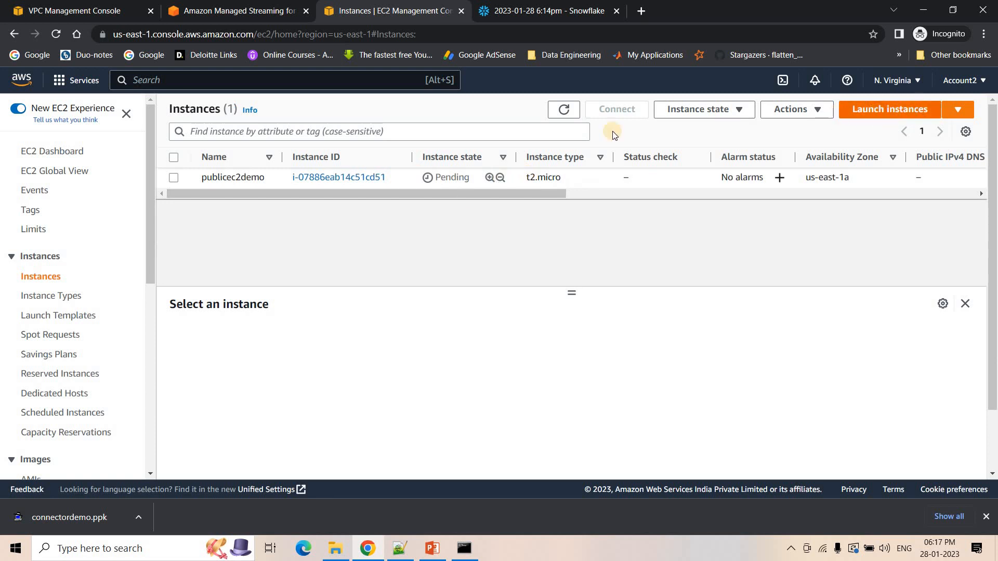
# - Start launching a second EC2 instance and name it privateec2demo
pyautogui.click(896, 108)
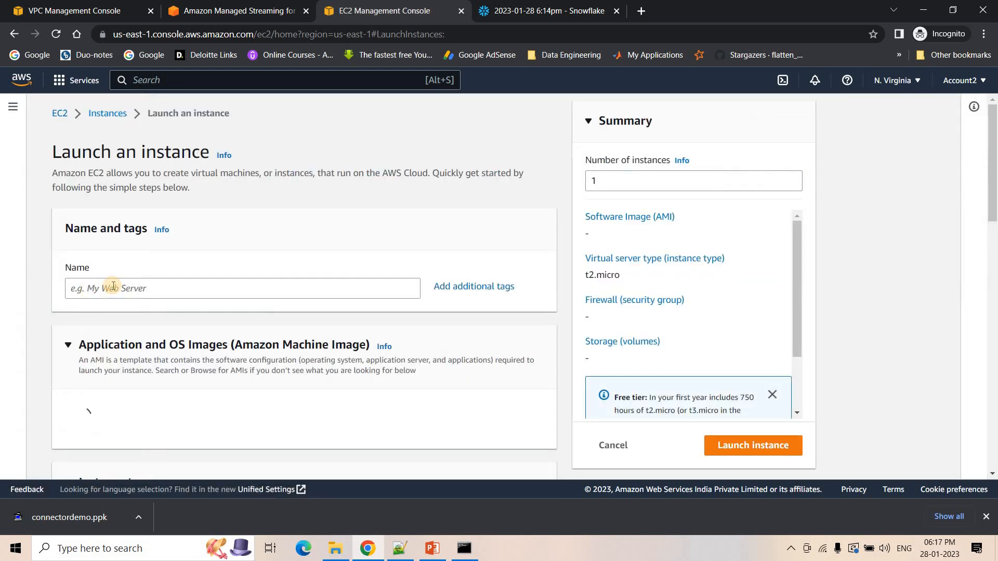
pyautogui.click(114, 288)
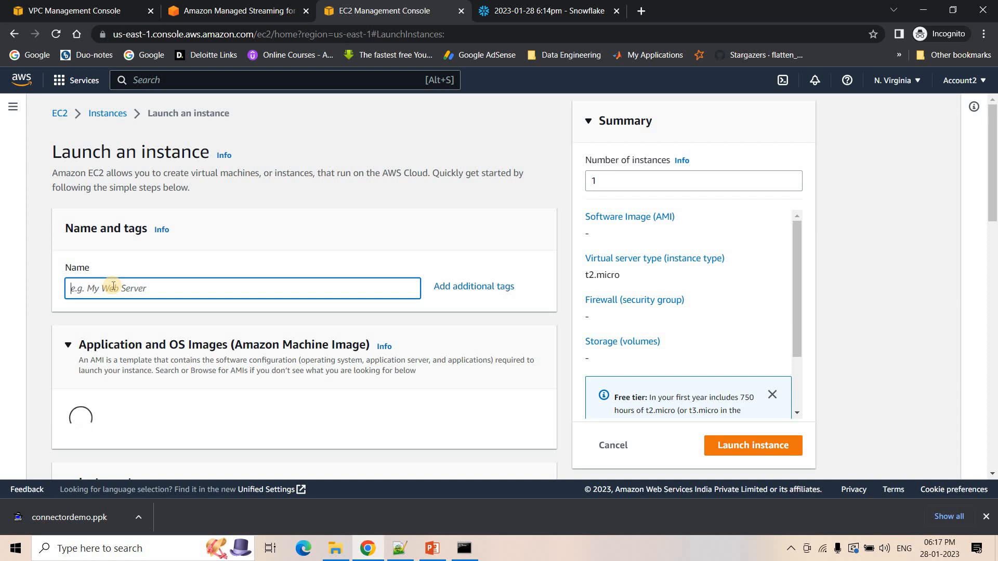
pyautogui.write('privateec2')
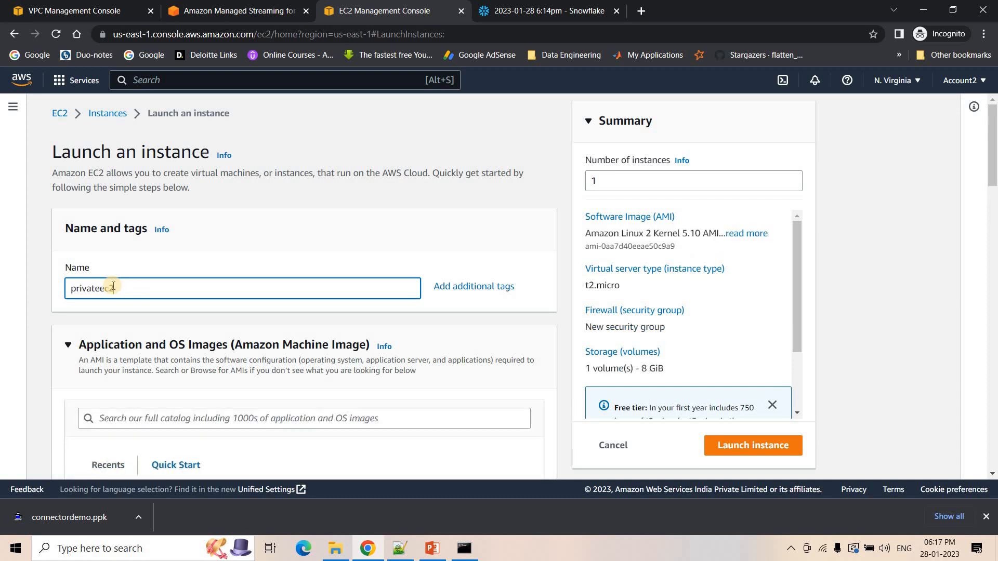
pyautogui.write('demo')
# - Select the existing connectordemo key pair for the privateec2demo instance
pyautogui.scroll(-4, 114, 285)
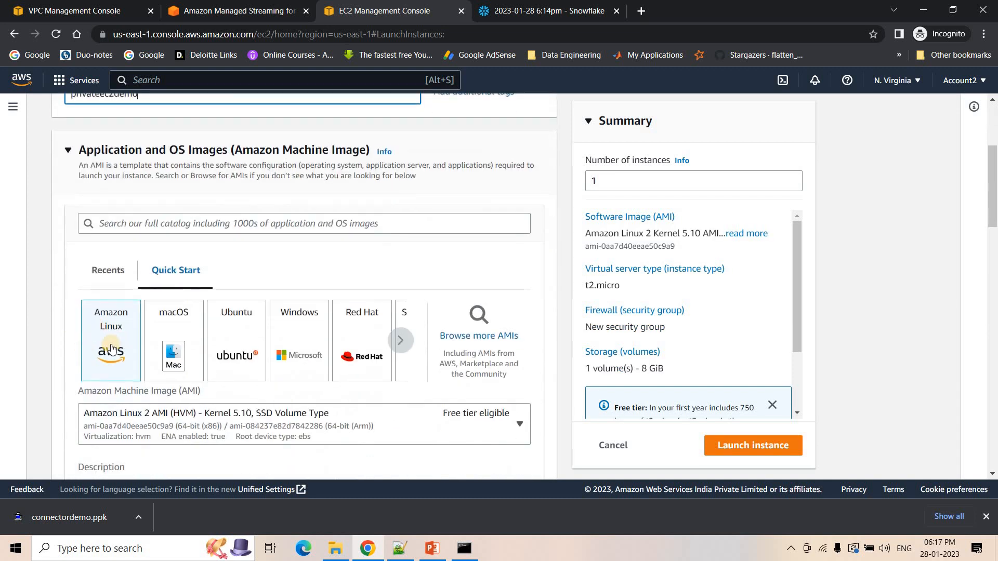
pyautogui.scroll(-8, 108, 337)
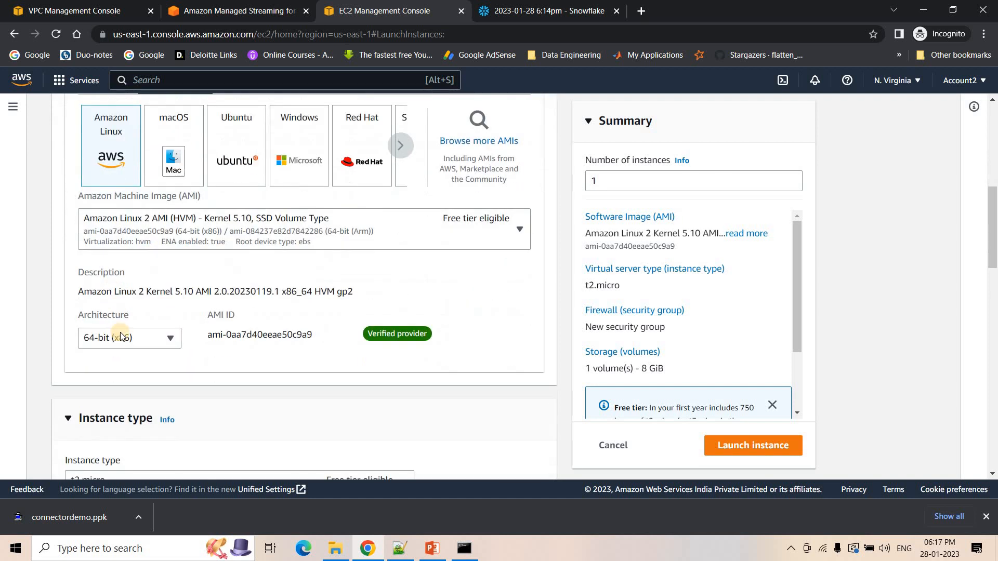
pyautogui.scroll(-2, 413, 340)
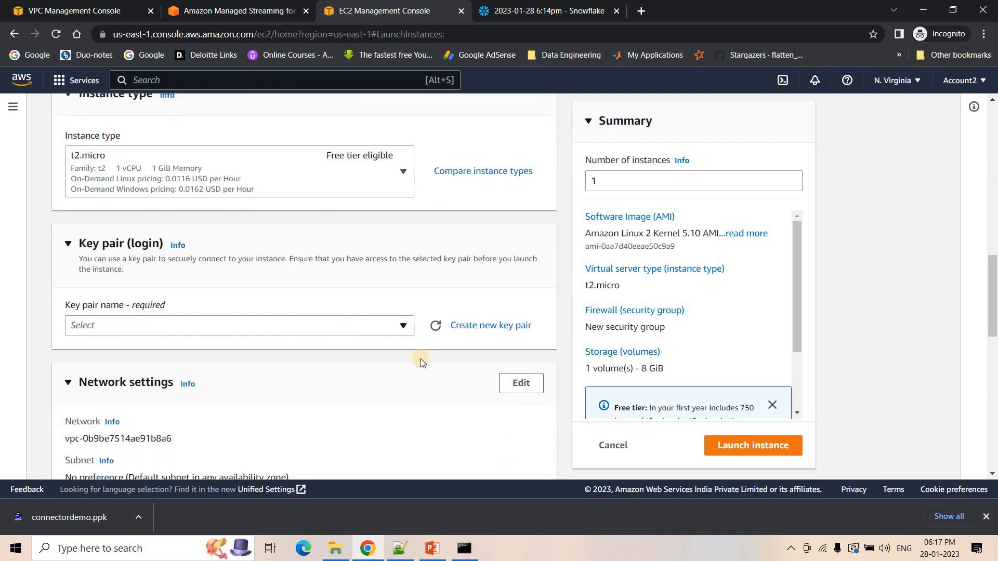
pyautogui.click(404, 325)
pyautogui.moveTo(407, 376); pyautogui.dragTo(410, 442)
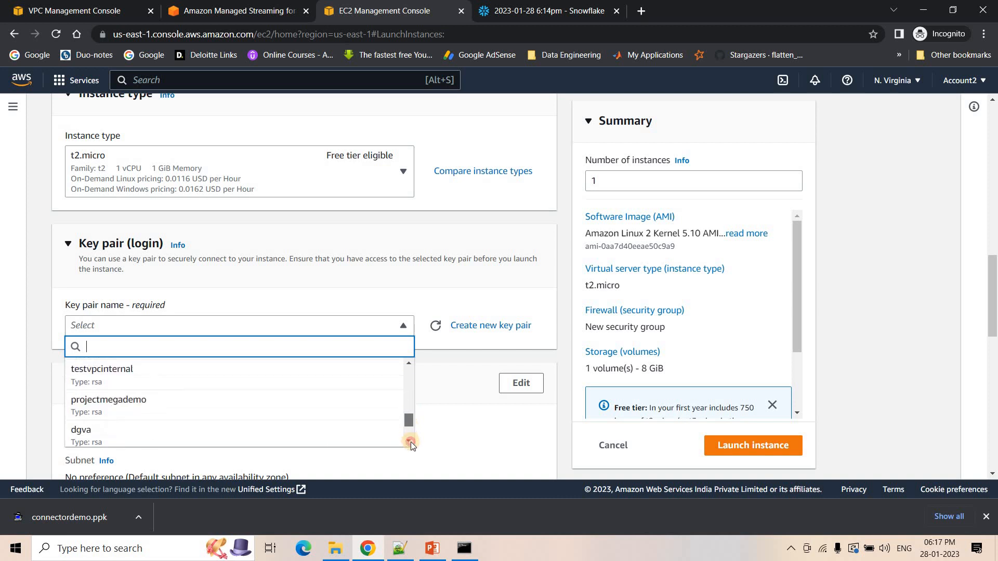
pyautogui.click(131, 441)
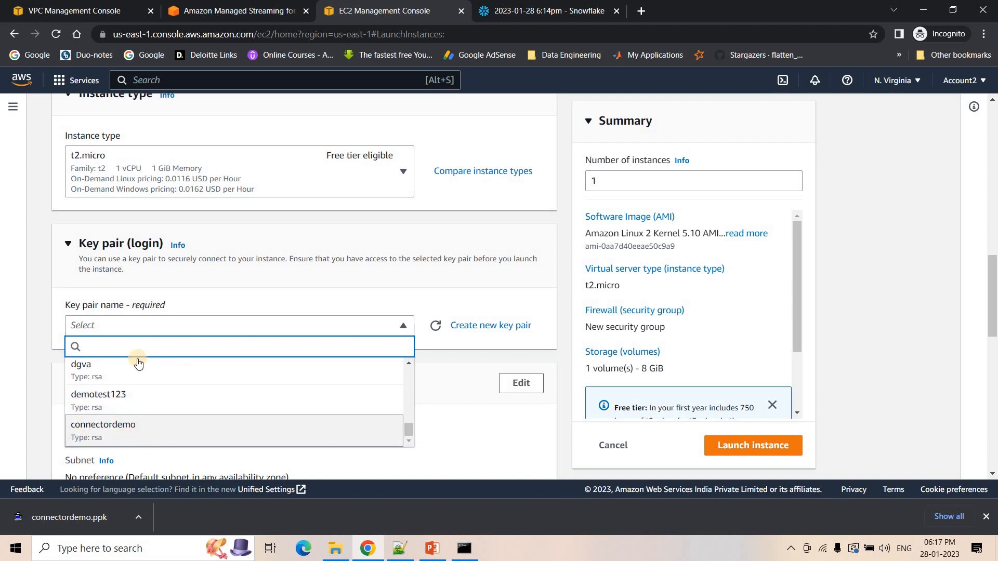
# - Set the privateec2demo instance's network to VPC virtual-private-cloud-lambda and subnet Private-Subnet-A-lambda
pyautogui.scroll(-5, 443, 223)
pyautogui.click(540, 127)
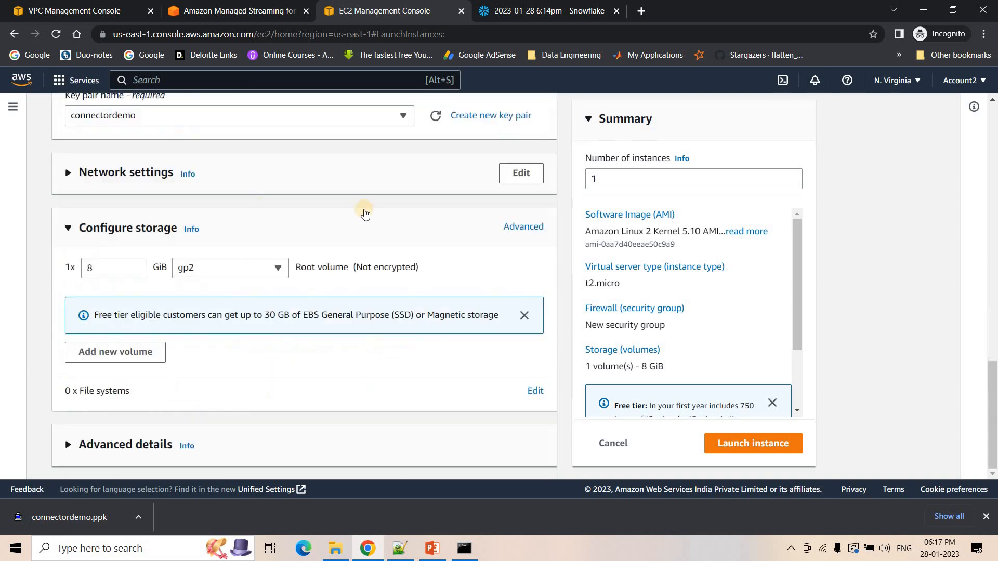
pyautogui.click(95, 174)
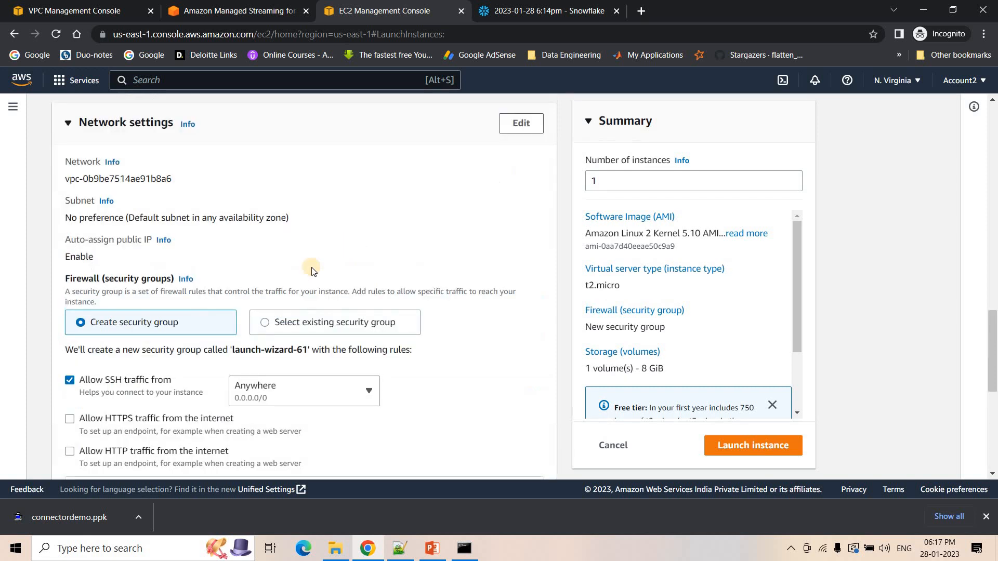
pyautogui.click(506, 133)
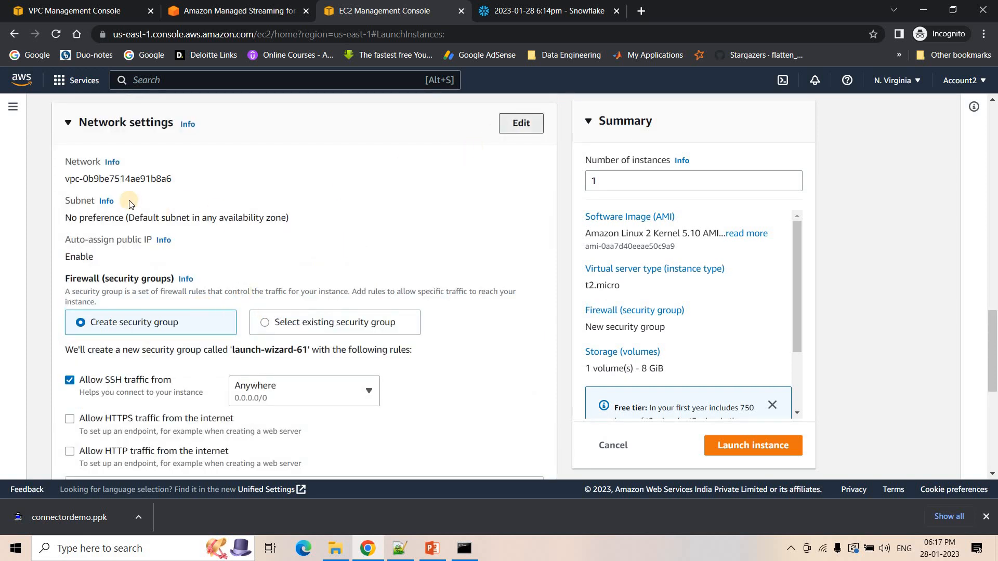
pyautogui.click(273, 188)
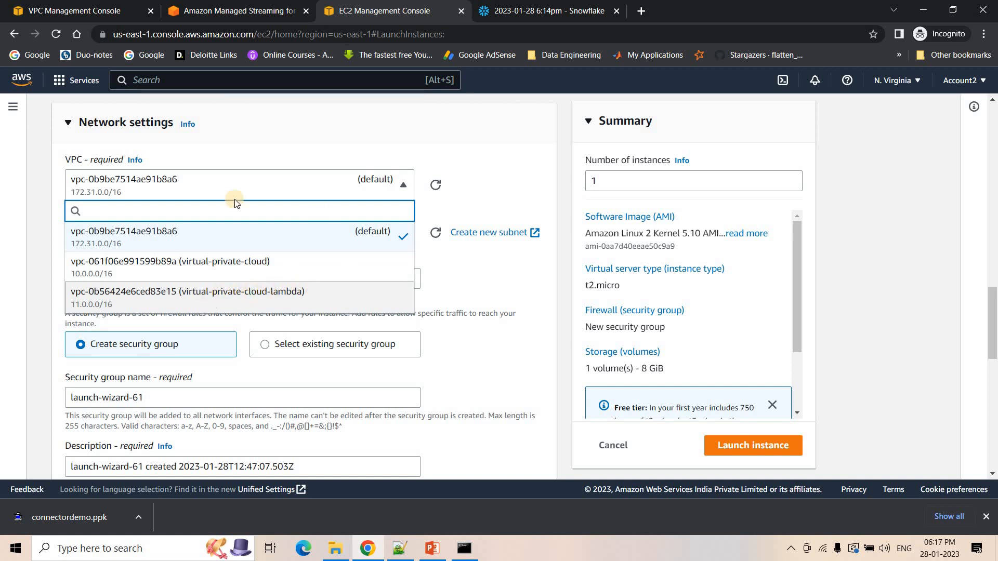
pyautogui.click(244, 297)
pyautogui.click(309, 242)
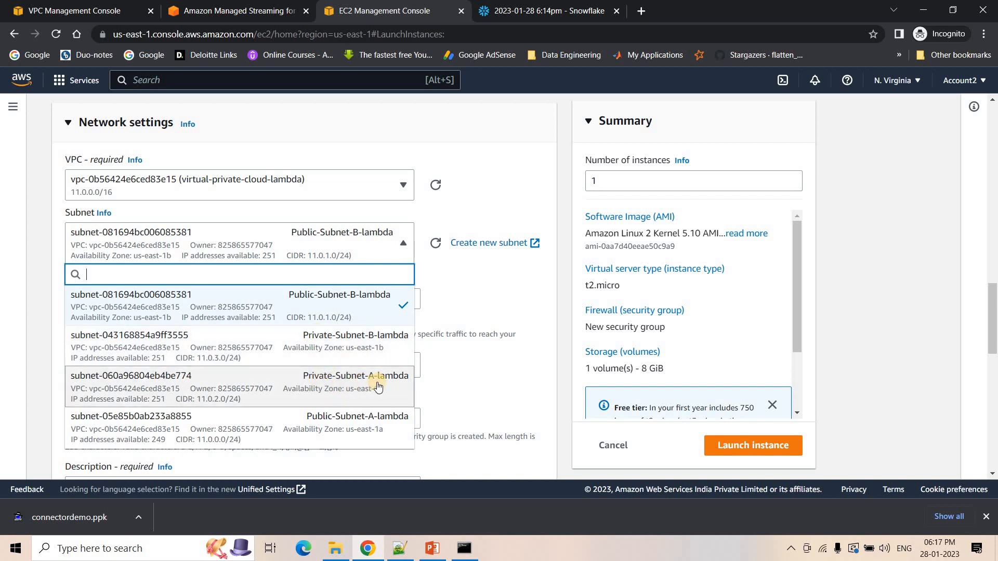
pyautogui.press('Return')
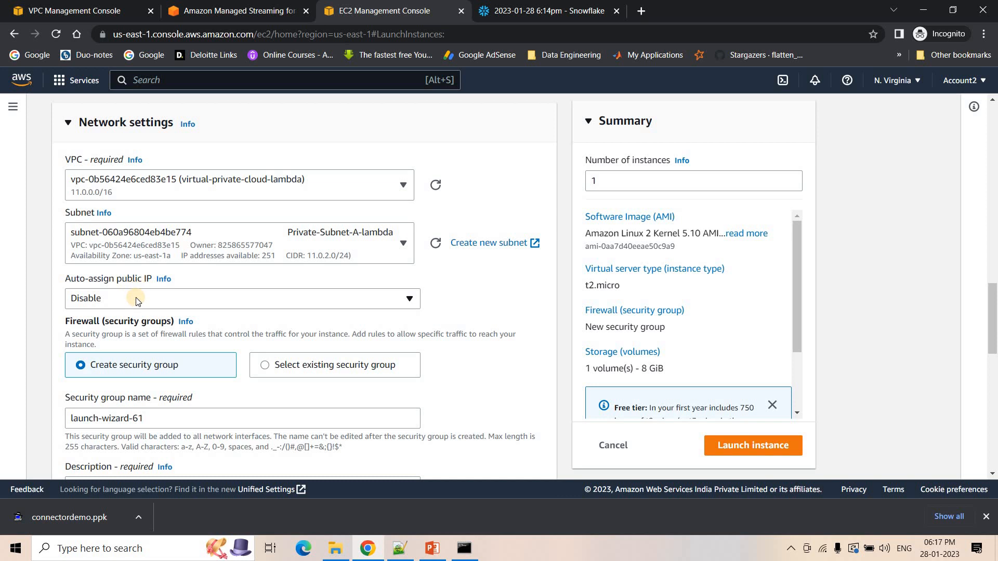
# - Launch the privateec2demo instance with a new security group and default storage, and return to the instances list
pyautogui.scroll(-10, 137, 301)
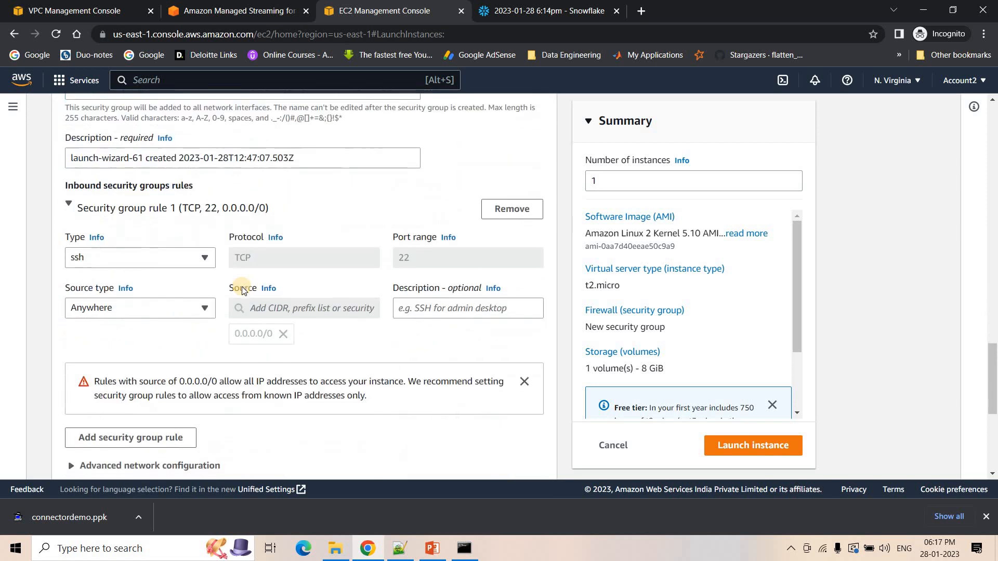
pyautogui.scroll(-2, 246, 297)
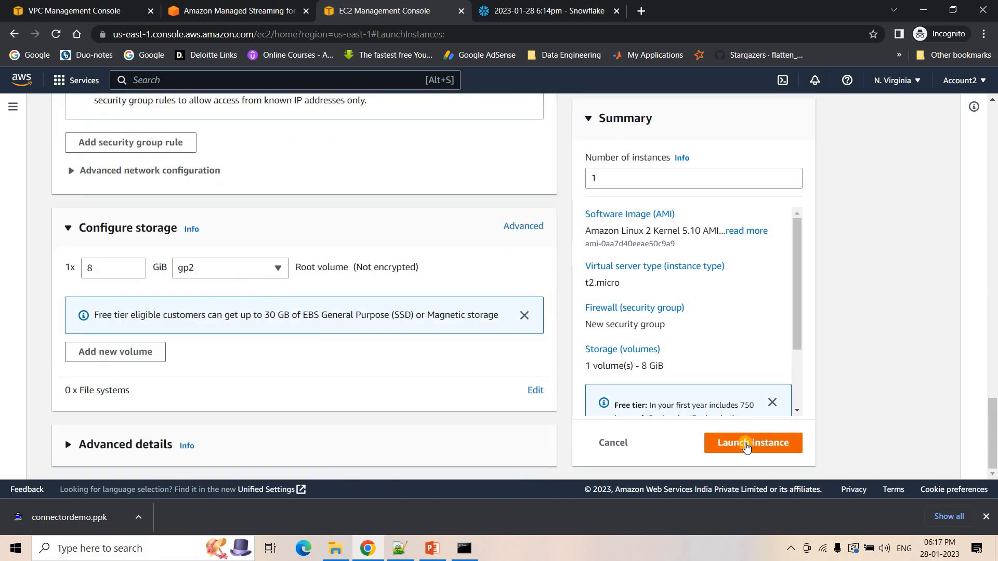
pyautogui.click(738, 442)
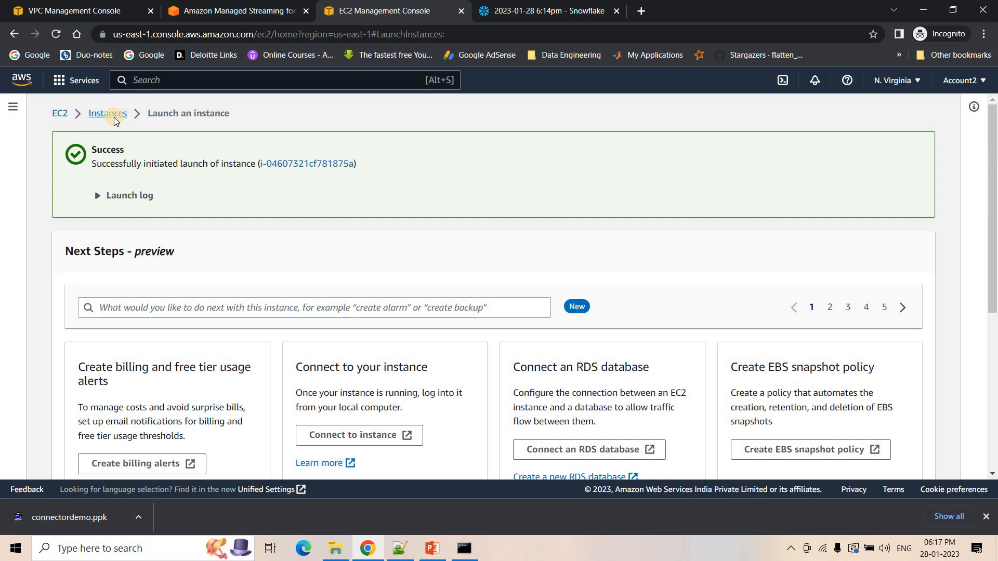
pyautogui.click(114, 114)
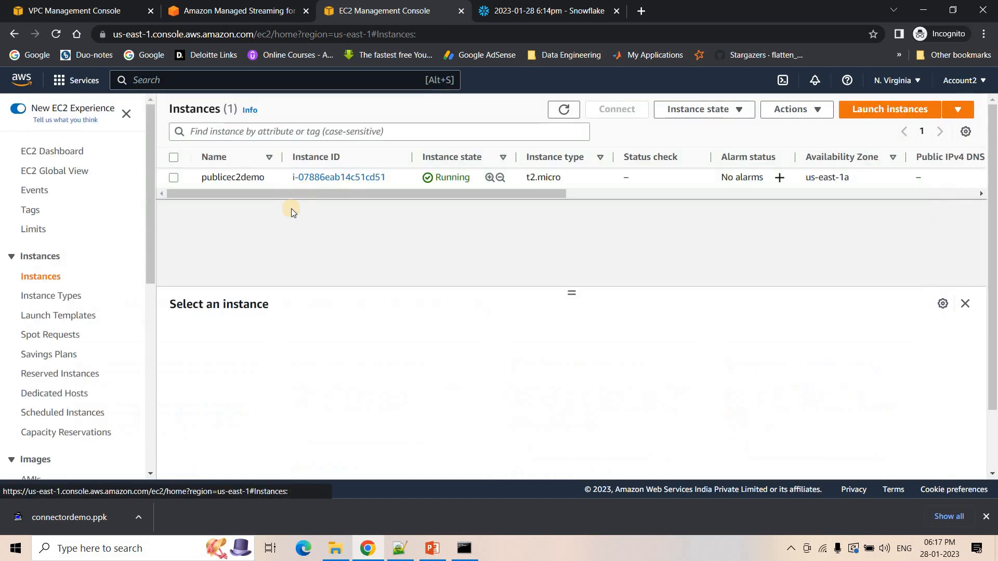
# - Review the VPC, EC2 and MSK architecture diagram in the PowerPoint slide show, and return to the EC2 console
pyautogui.click(431, 549)
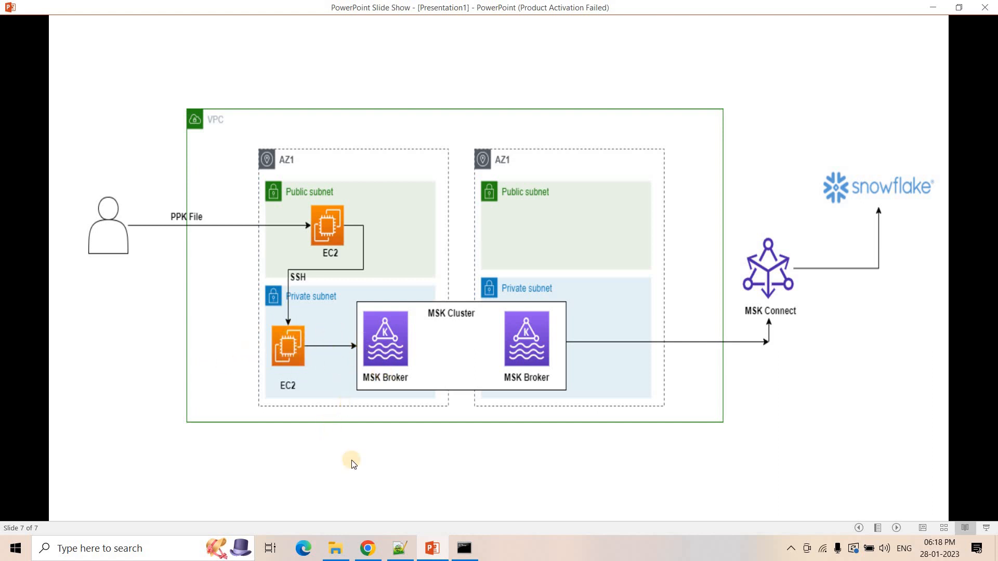
pyautogui.hotkey('alt', 'Tab')
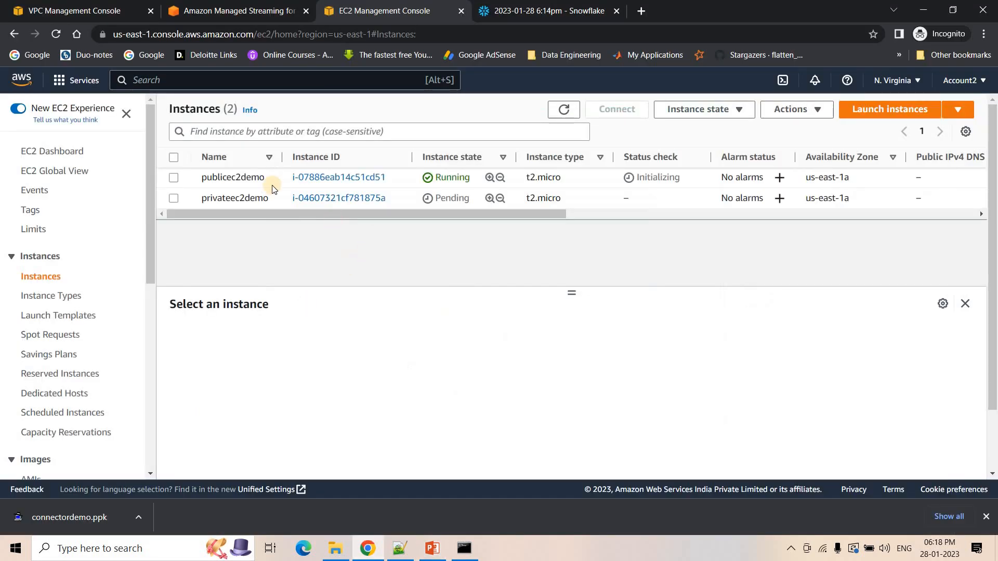
# - Open the security group attached to the privateec2demo instance and start editing its inbound rules
pyautogui.click(336, 198)
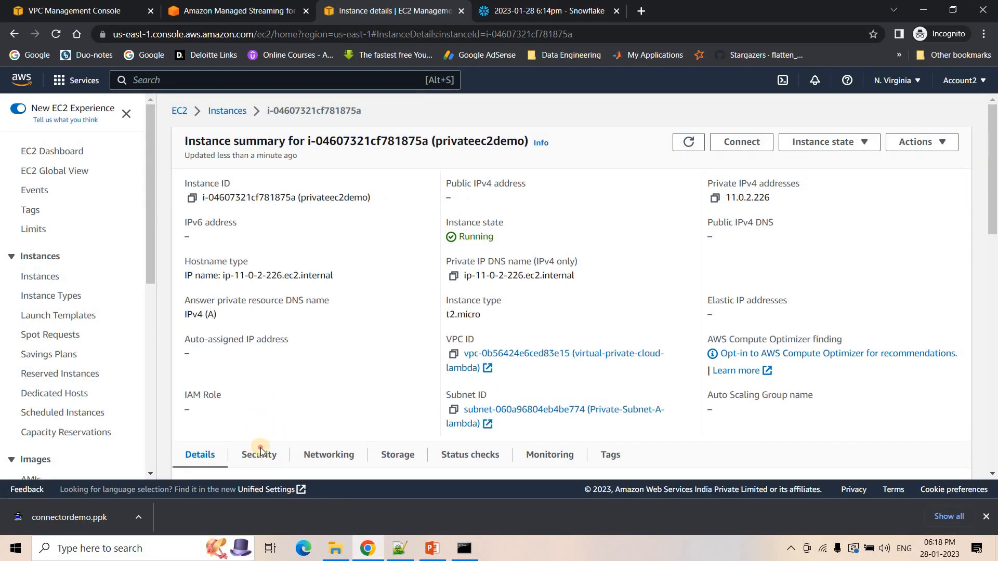
pyautogui.scroll(-2, 261, 453)
pyautogui.click(263, 334)
pyautogui.scroll(-2, 314, 304)
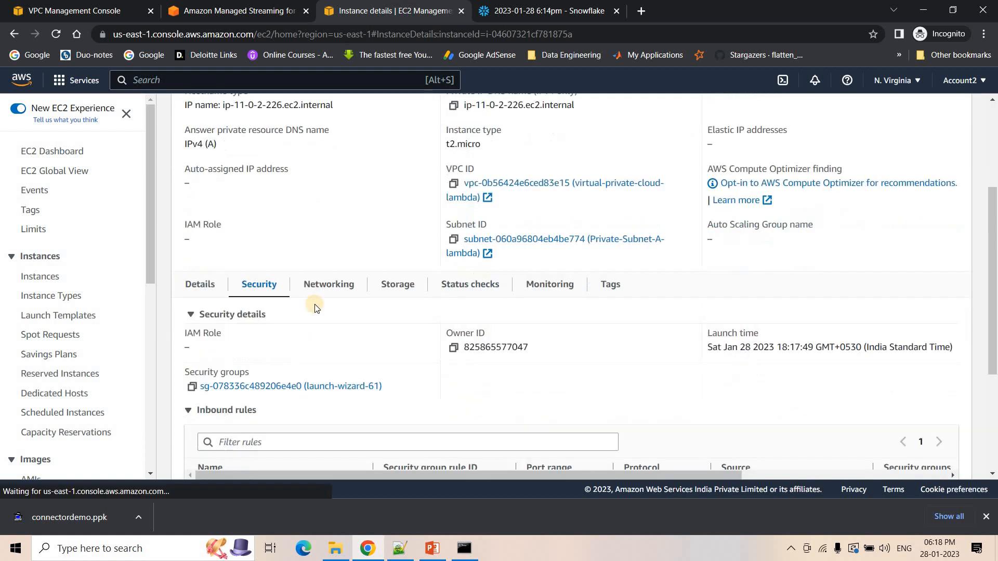
pyautogui.scroll(-2, 517, 311)
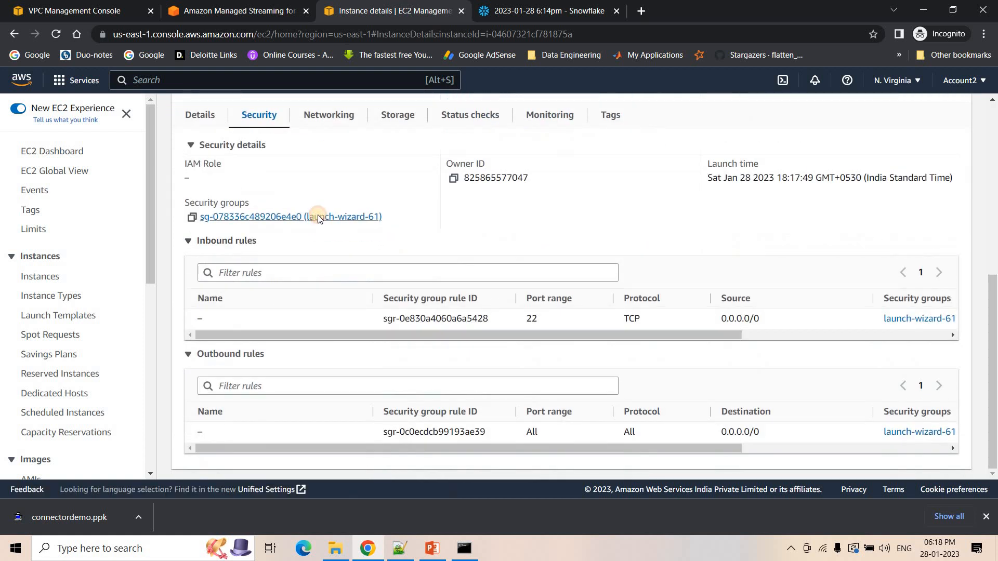
pyautogui.click(314, 213)
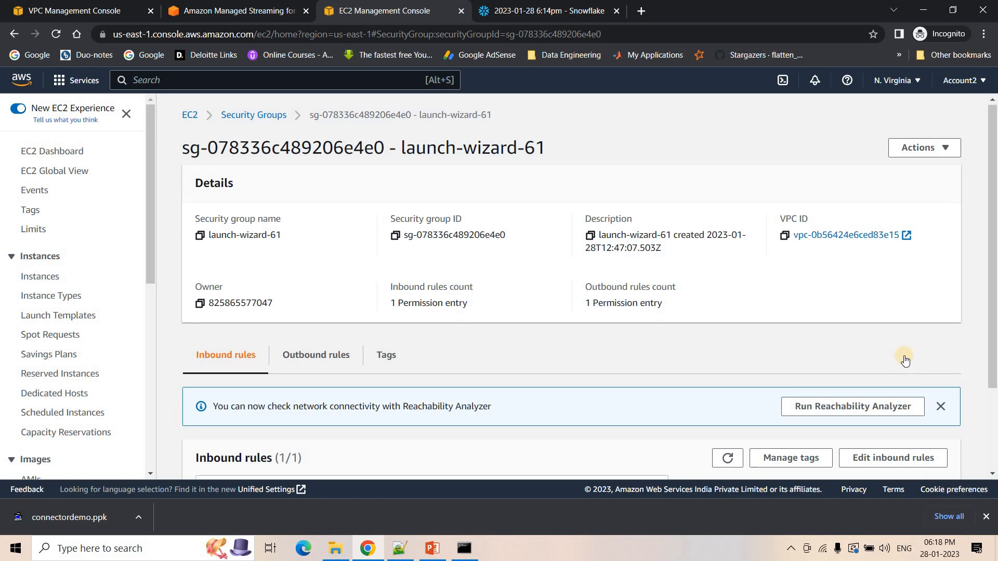
pyautogui.scroll(-2, 899, 357)
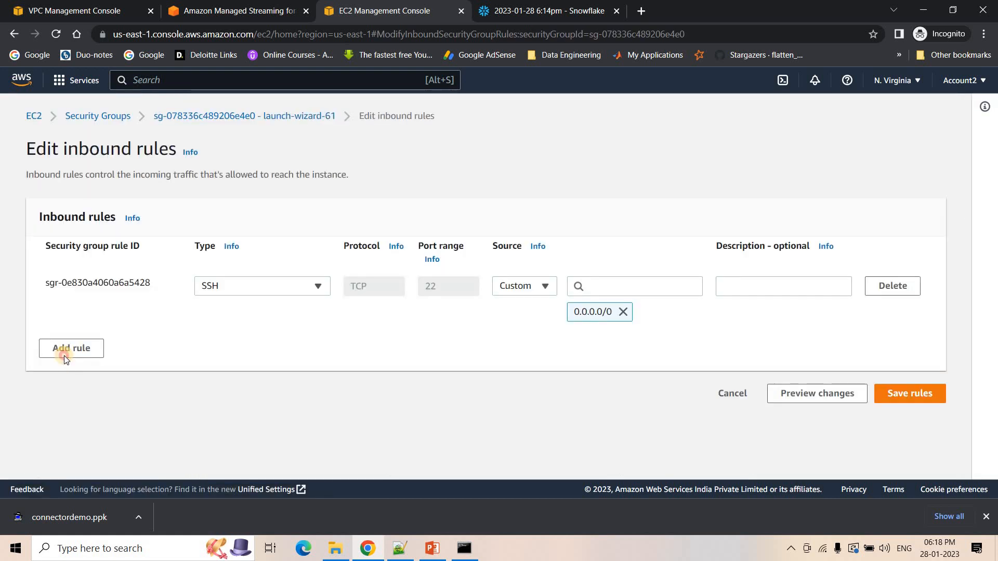
# - Add an inbound rule of type All traffic to the launch-wizard-61 security group
pyautogui.click(64, 353)
pyautogui.click(244, 339)
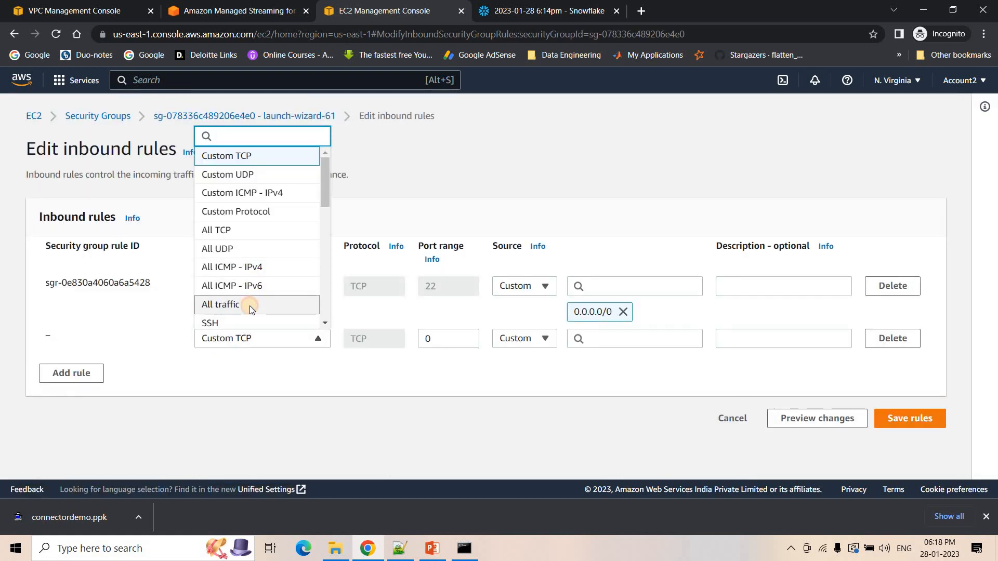
pyautogui.click(250, 306)
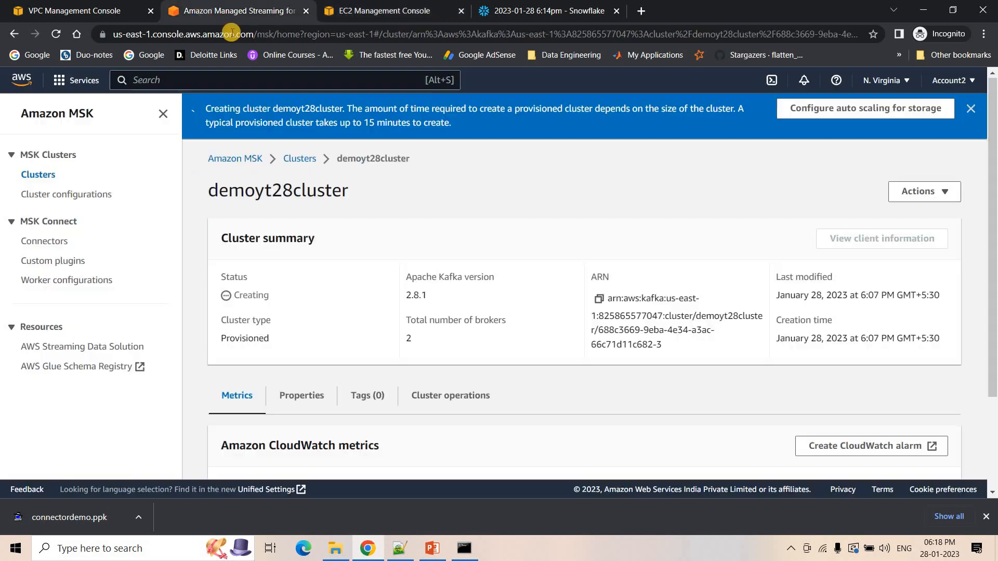
# - Copy the ID of the security group applied to the MSK cluster from the cluster's networking settings
pyautogui.click(218, 11)
pyautogui.scroll(-2, 296, 282)
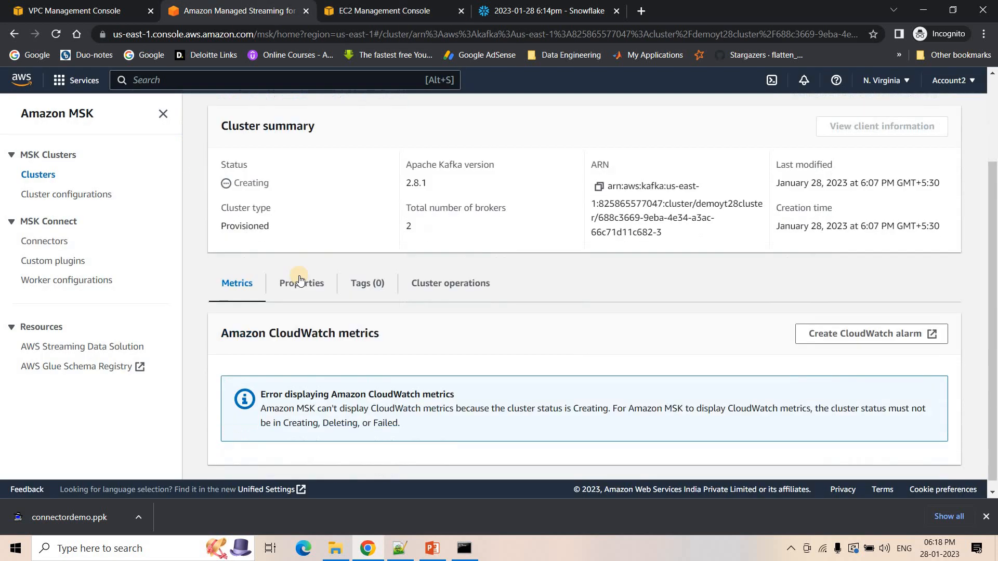
pyautogui.click(297, 274)
pyautogui.scroll(-6, 644, 192)
pyautogui.scroll(-3, 644, 192)
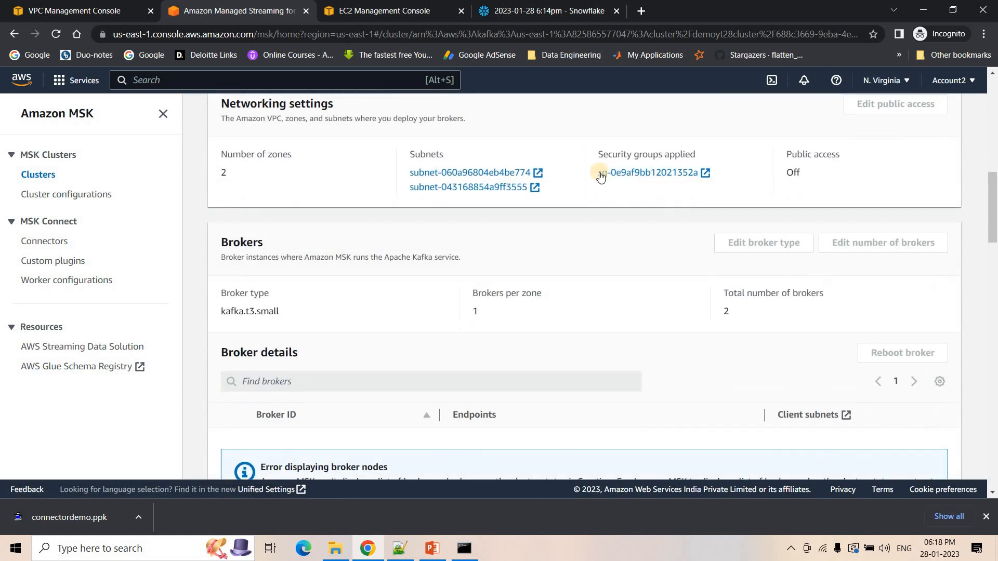
pyautogui.moveTo(598, 173); pyautogui.dragTo(697, 180)
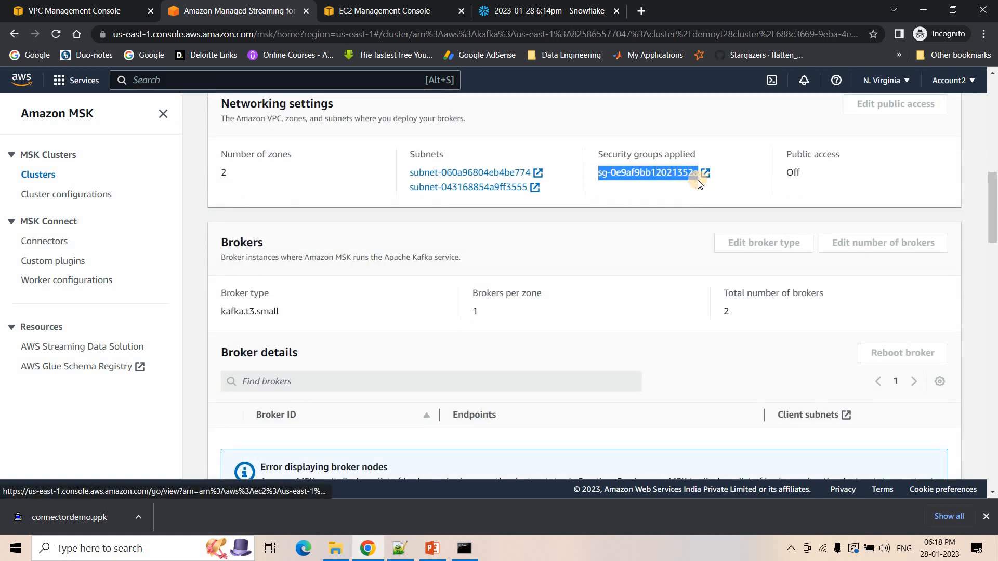
# - Set the new inbound rule's source to the MSK cluster's security group sg-0e9af9bb12021352a and save the rules
pyautogui.click(388, 7)
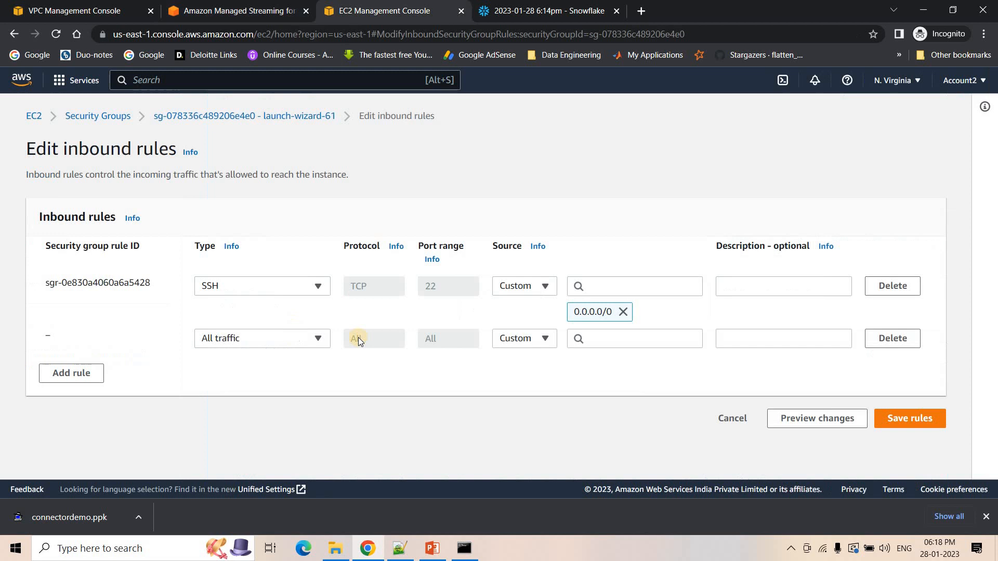
pyautogui.click(618, 343)
pyautogui.hotkey('ctrl', 'v')
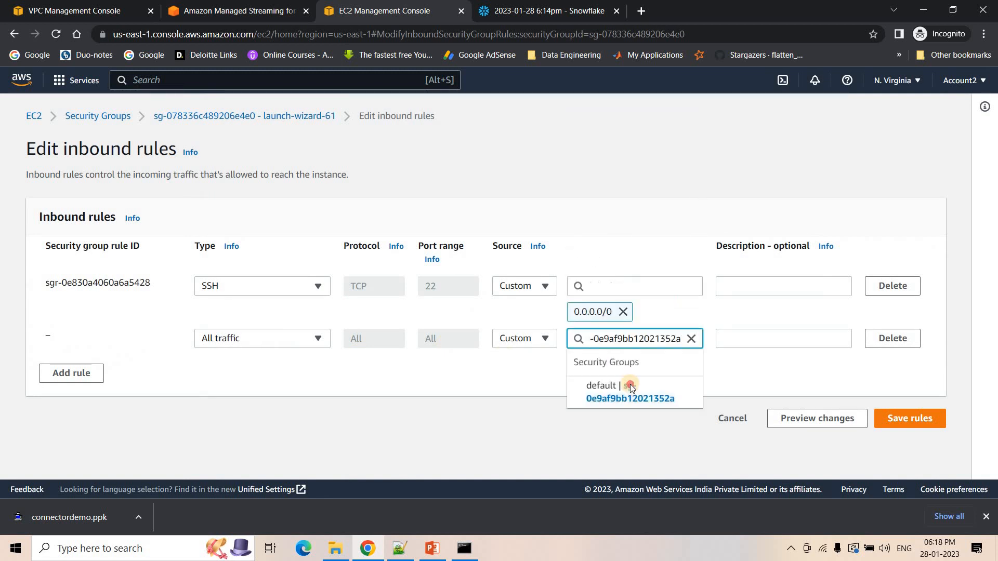
pyautogui.click(630, 385)
pyautogui.click(894, 458)
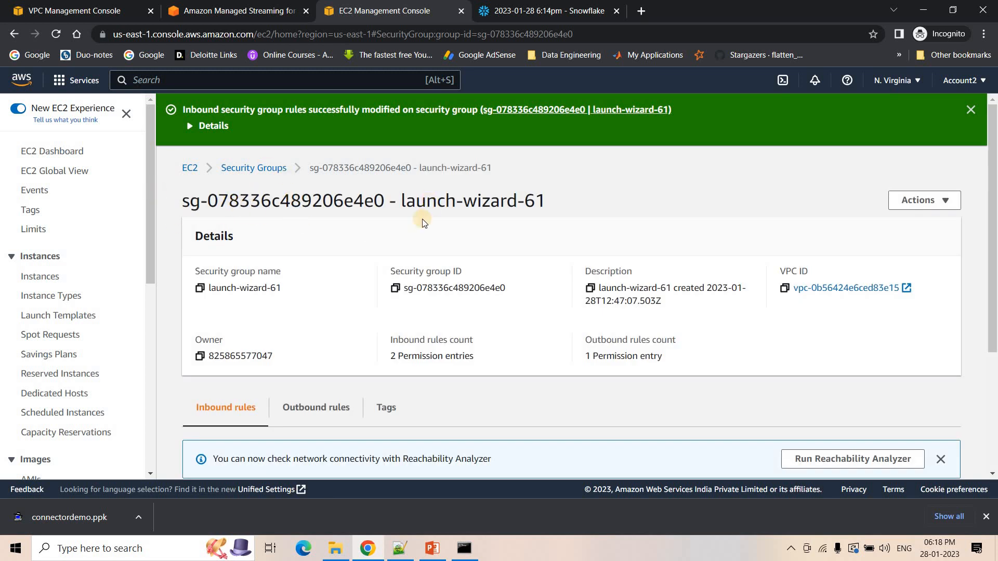
# - Open the security group applied to the MSK cluster and start editing its inbound rules
pyautogui.click(213, 7)
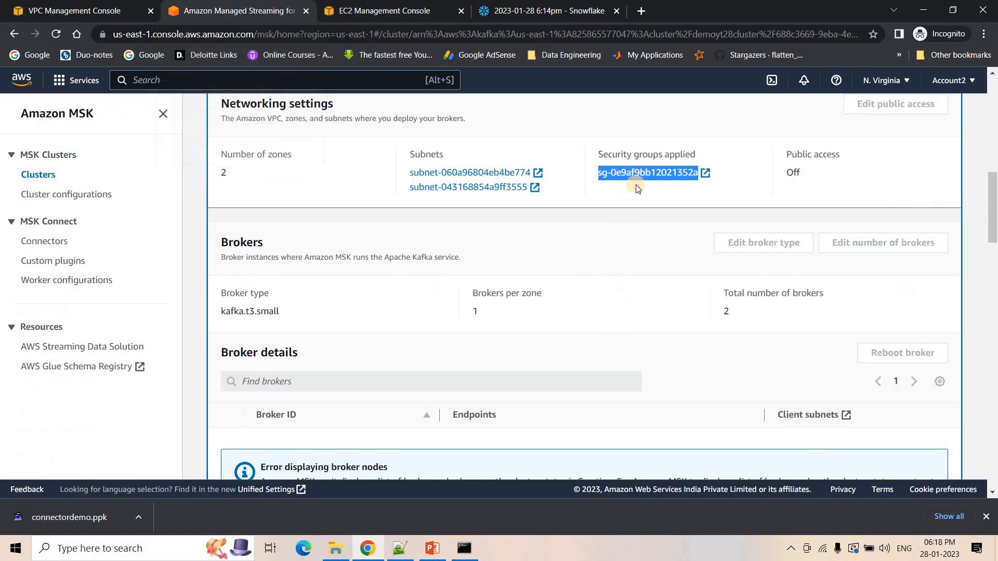
pyautogui.click(650, 174)
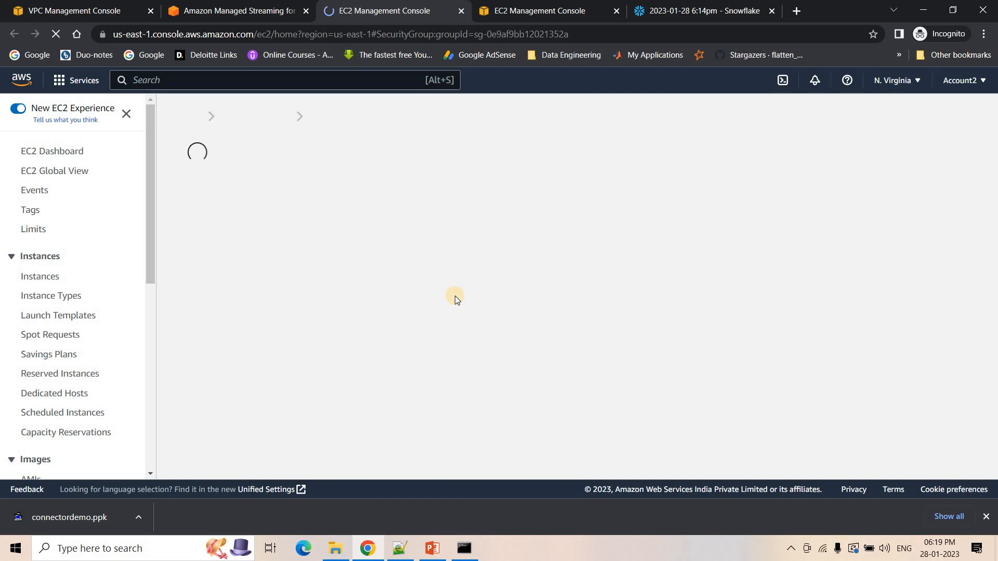
pyautogui.scroll(-2, 885, 332)
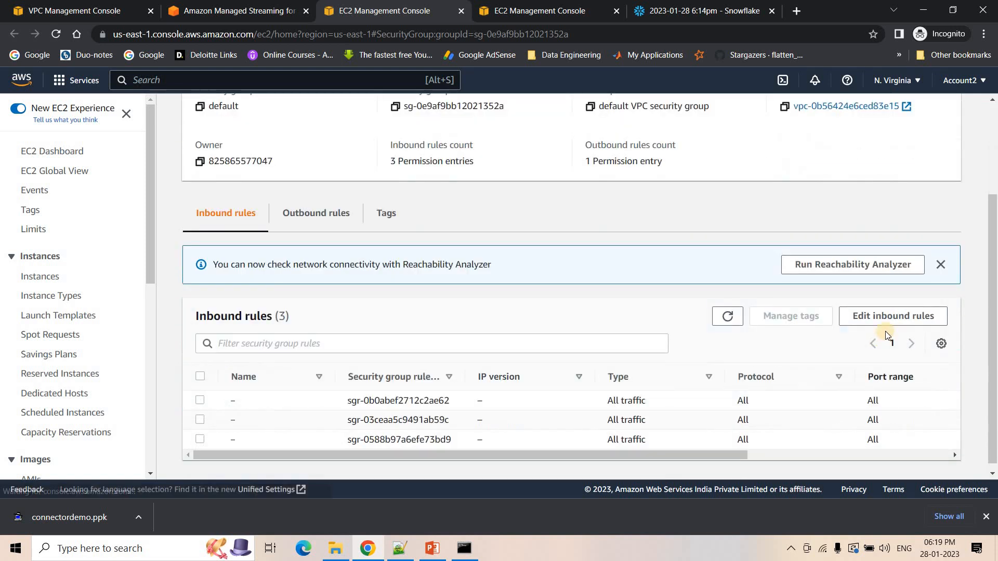
pyautogui.click(887, 318)
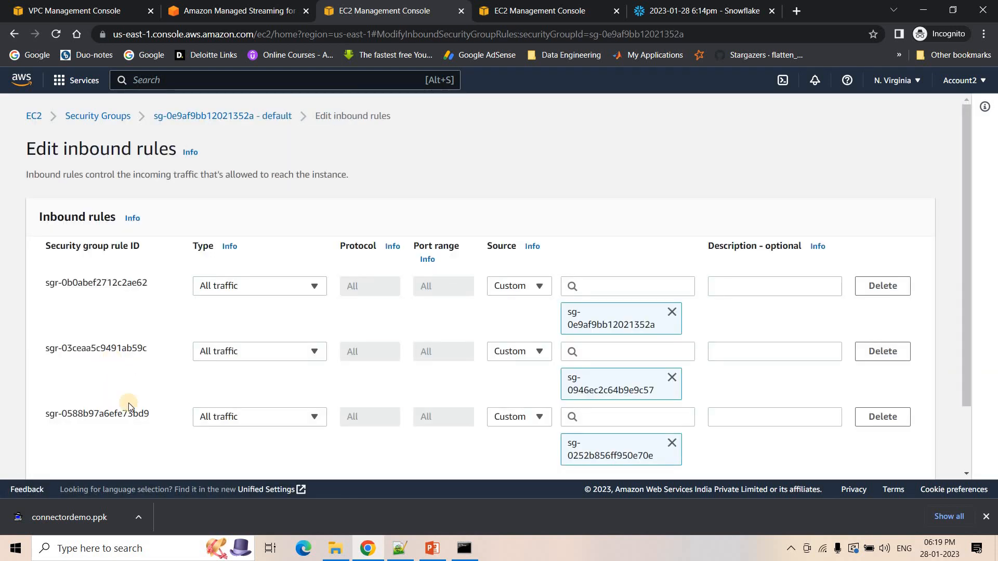
# - Add an inbound rule of type All traffic to the MSK cluster's default security group
pyautogui.scroll(-3, 156, 401)
pyautogui.click(72, 412)
pyautogui.click(257, 402)
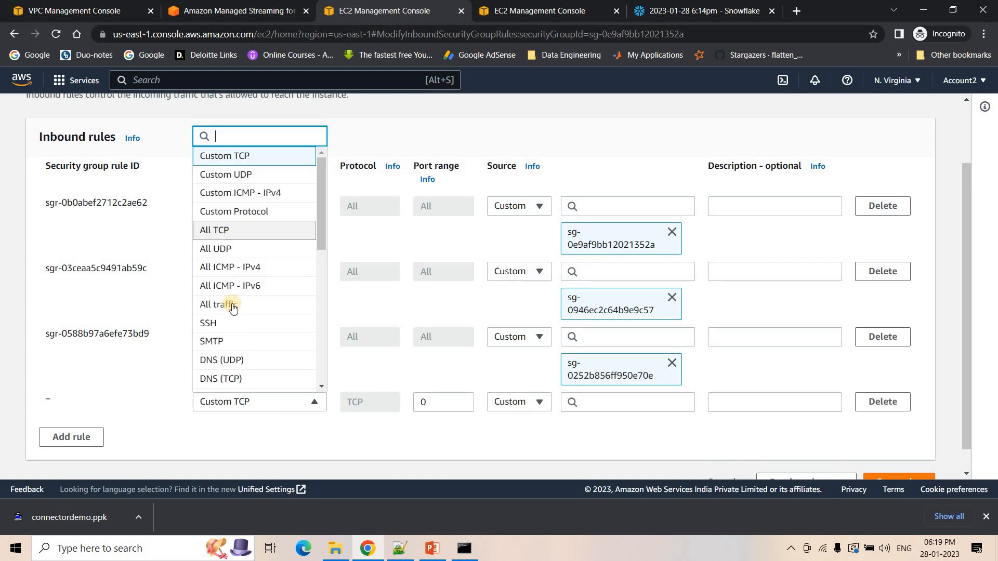
pyautogui.click(255, 305)
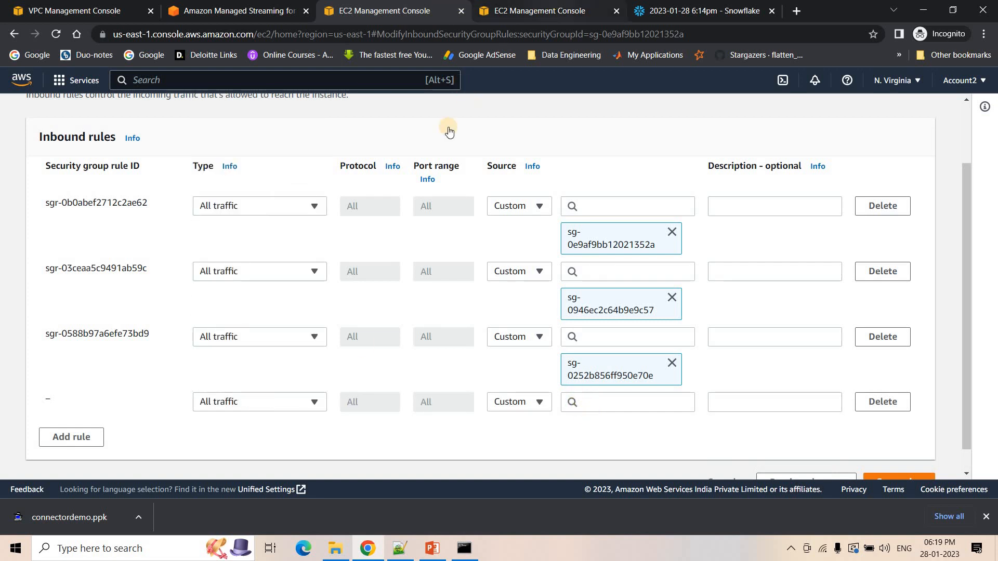
# - Copy the security group ID of launch-wizard-61, the group used by the private EC2 instance
pyautogui.click(551, 10)
pyautogui.scroll(-2, 361, 270)
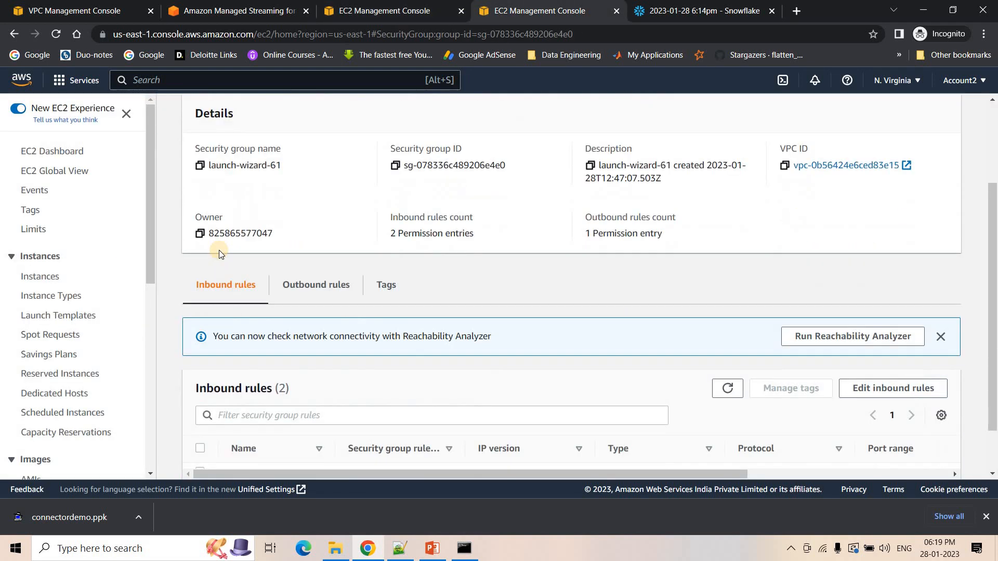
pyautogui.scroll(1, 223, 252)
pyautogui.click(395, 222)
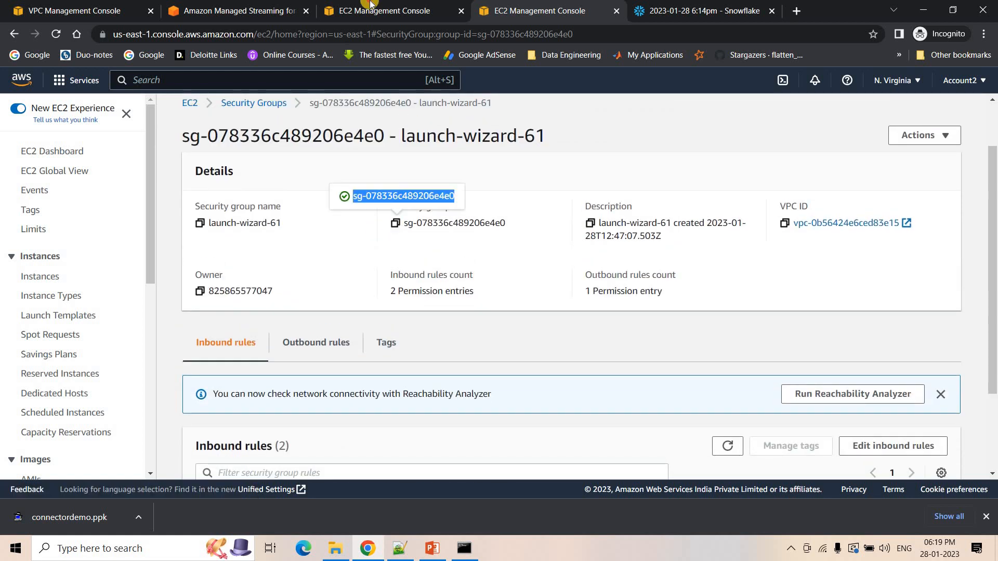
# - Set the new All traffic rule's source to security group sg-078336c489206e4e0 and save the MSK cluster group's inbound rules
pyautogui.click(380, 10)
pyautogui.click(600, 400)
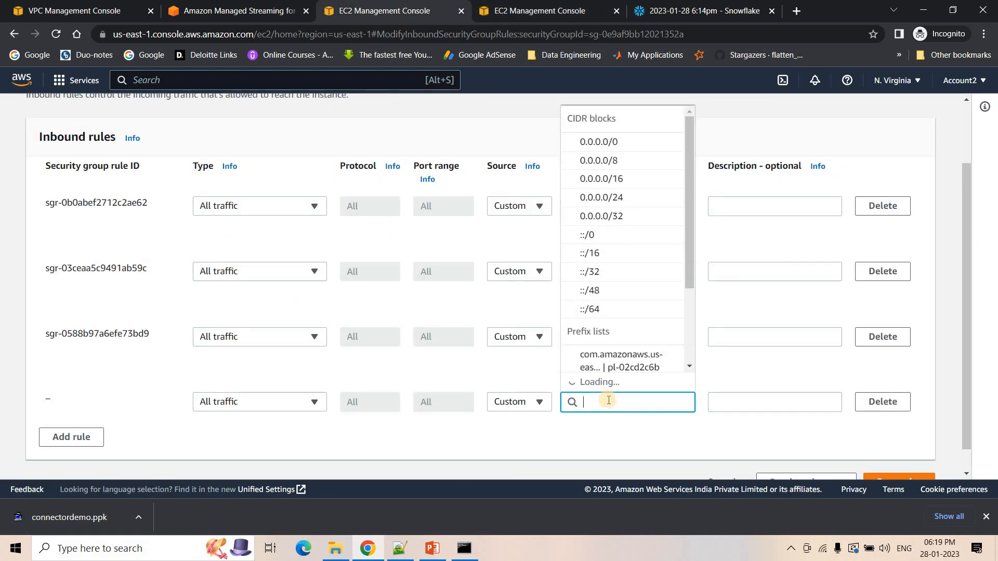
pyautogui.hotkey('ctrl', 'v')
pyautogui.click(647, 380)
pyautogui.scroll(-3, 617, 422)
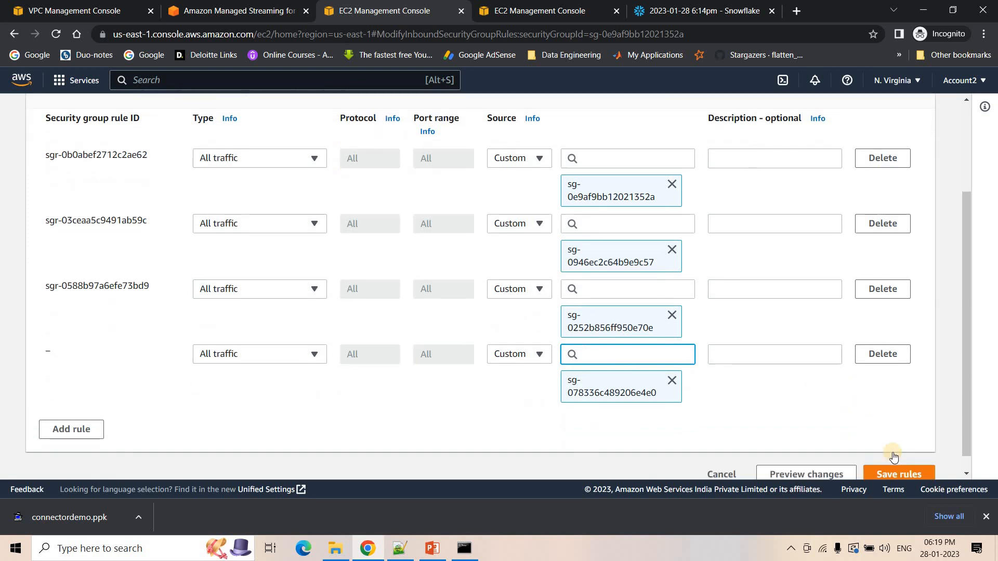
pyautogui.click(880, 451)
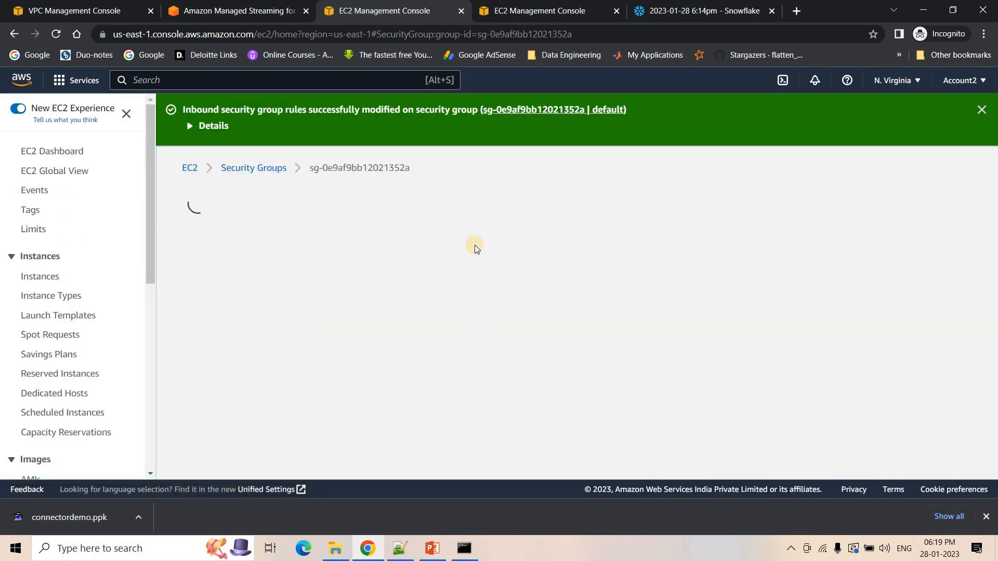
# - Close the MSK cluster's security group page and open the list of running EC2 instances
pyautogui.click(457, 11)
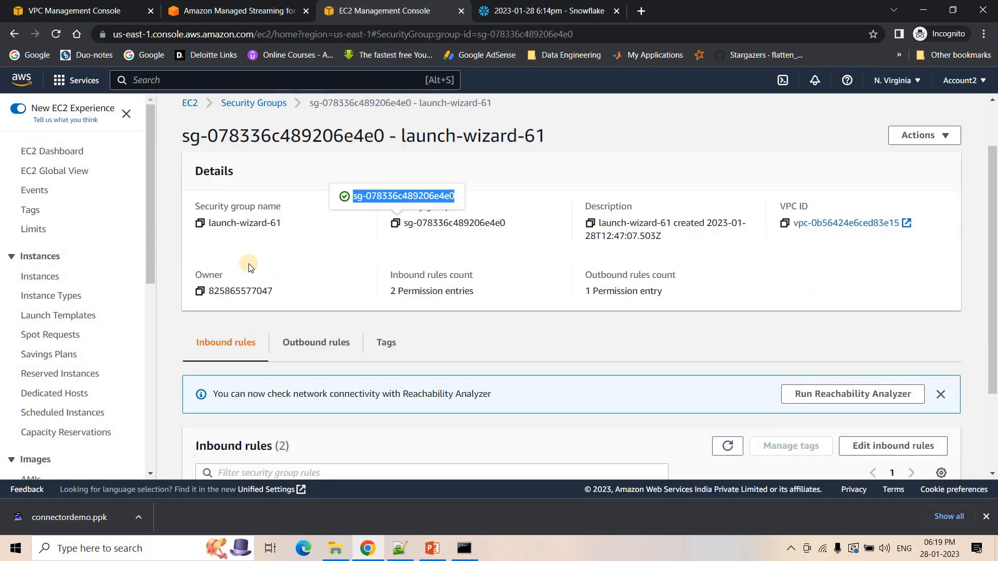
pyautogui.click(66, 156)
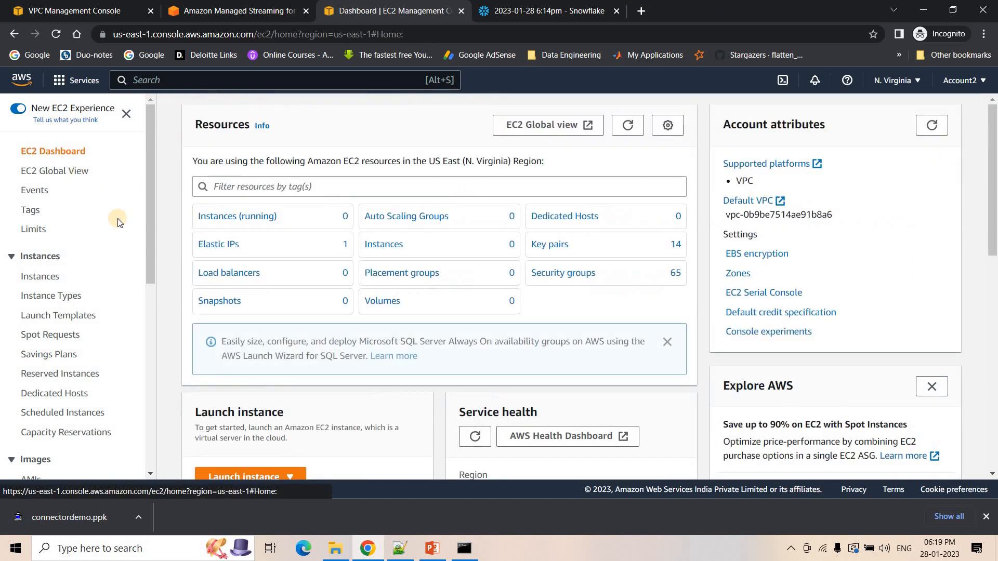
pyautogui.click(232, 218)
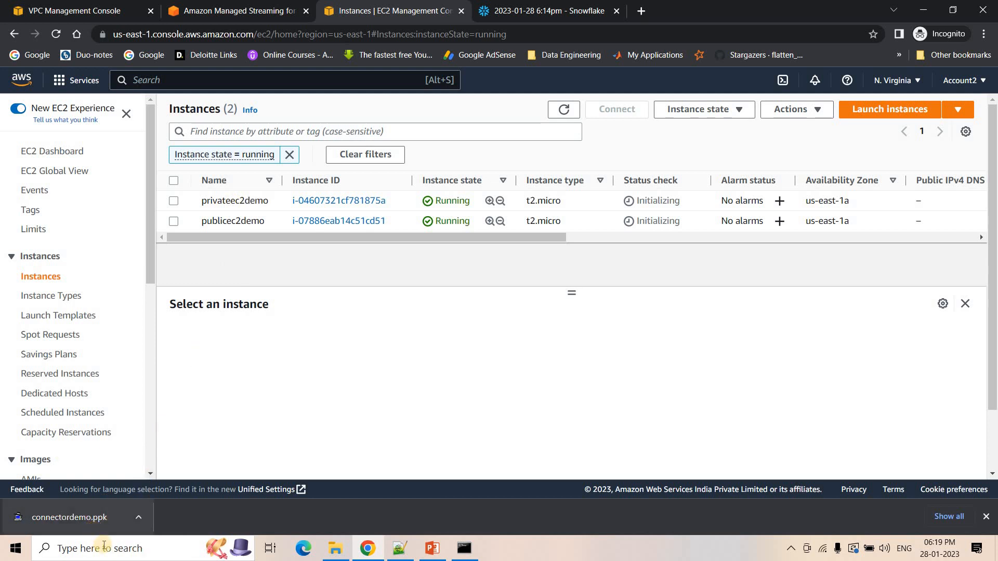
# - Launch PuTTYgen and load the existing private key connectordemo from the Downloads folder
pyautogui.click(138, 557)
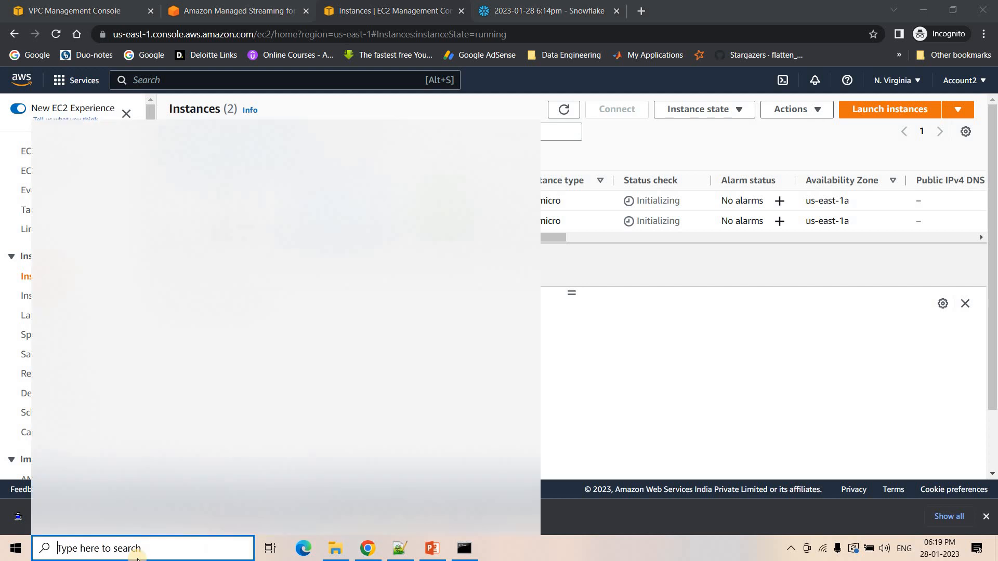
pyautogui.write('uttygen')
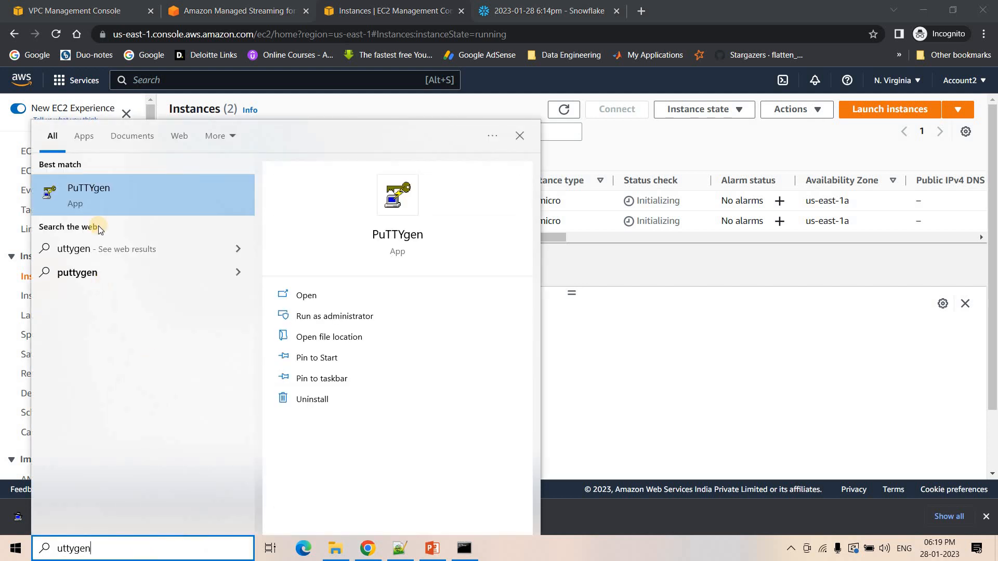
pyautogui.click(175, 211)
pyautogui.click(585, 342)
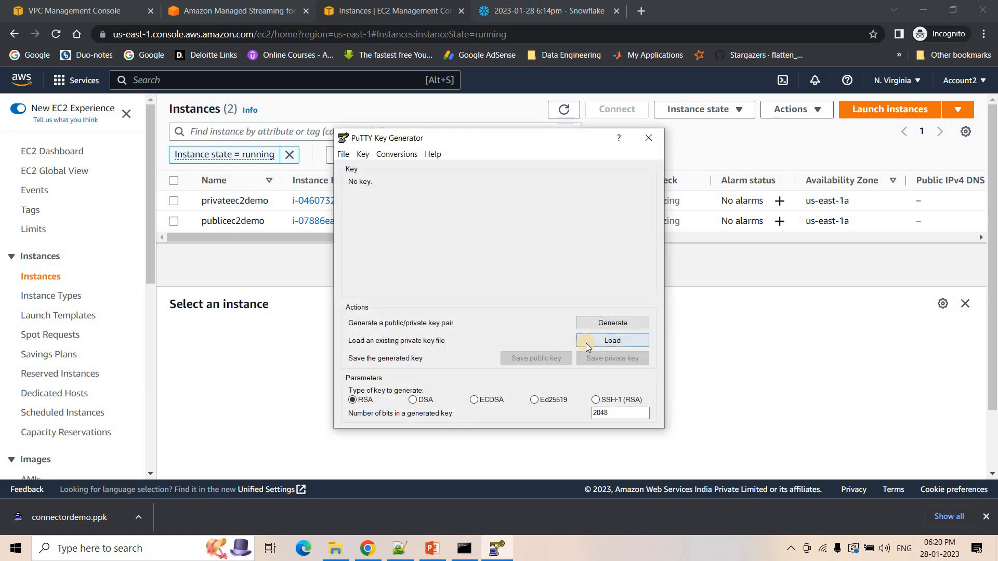
pyautogui.scroll(2, 400, 265)
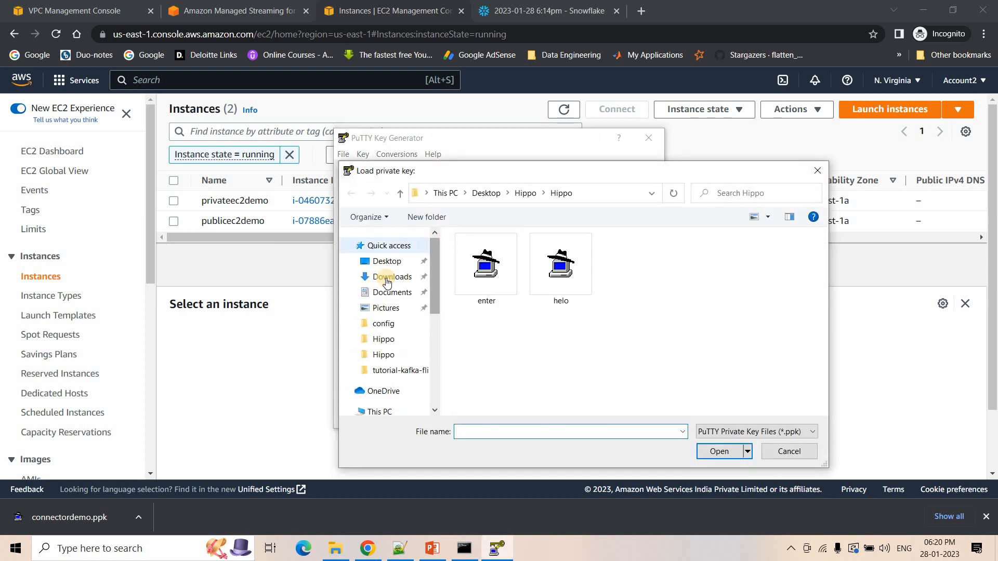
pyautogui.click(392, 278)
pyautogui.click(572, 300)
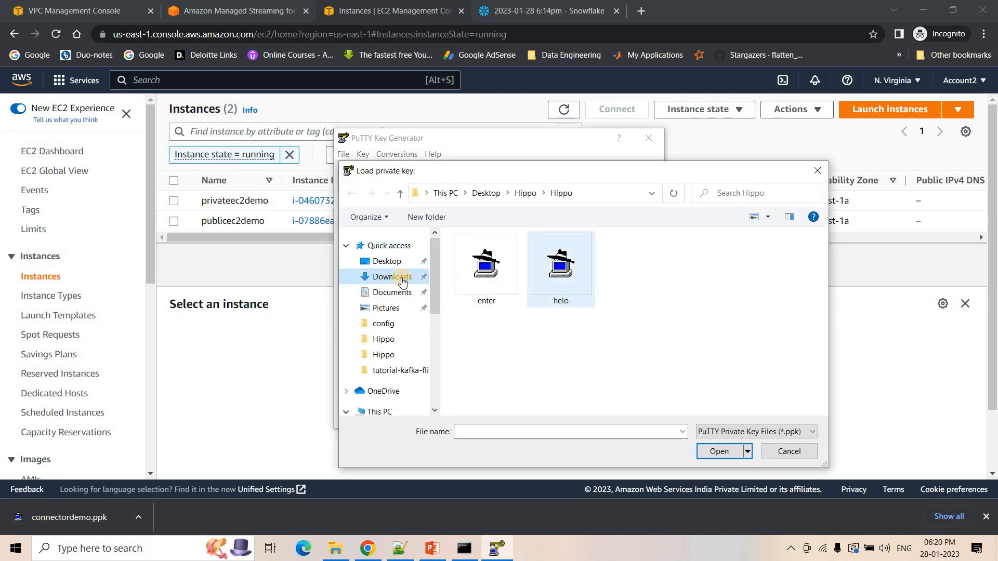
pyautogui.click(402, 278)
pyautogui.click(515, 273)
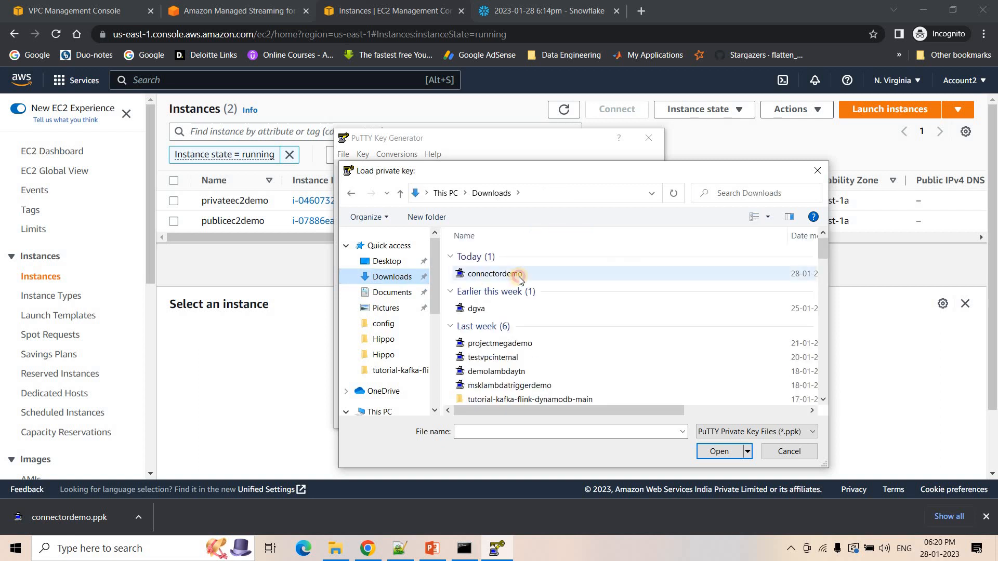
pyautogui.click(719, 451)
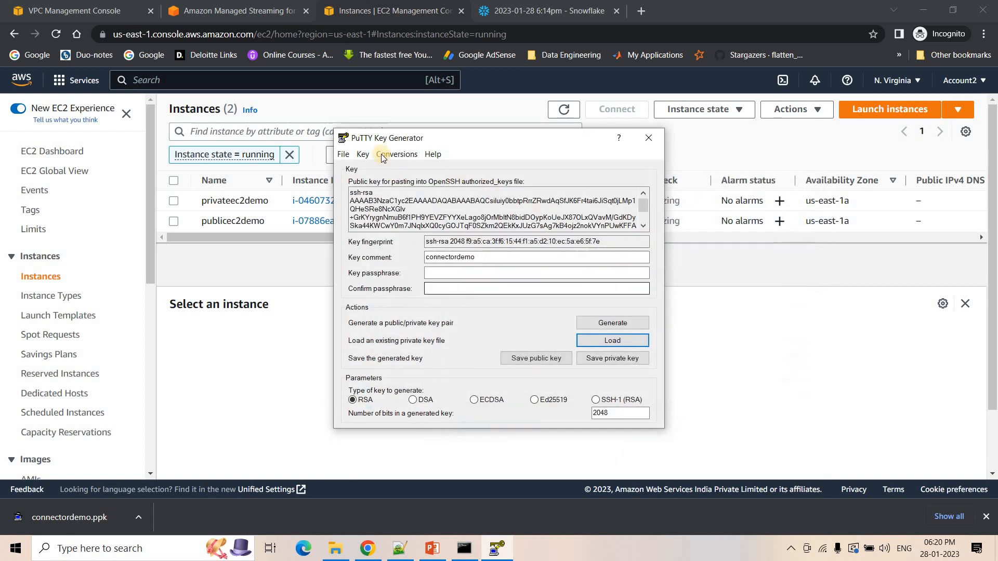
# - Start exporting the loaded key as an OpenSSH key without a passphrase, choosing the Desktop\Hippo\democonnector folder as its destination
pyautogui.click(397, 155)
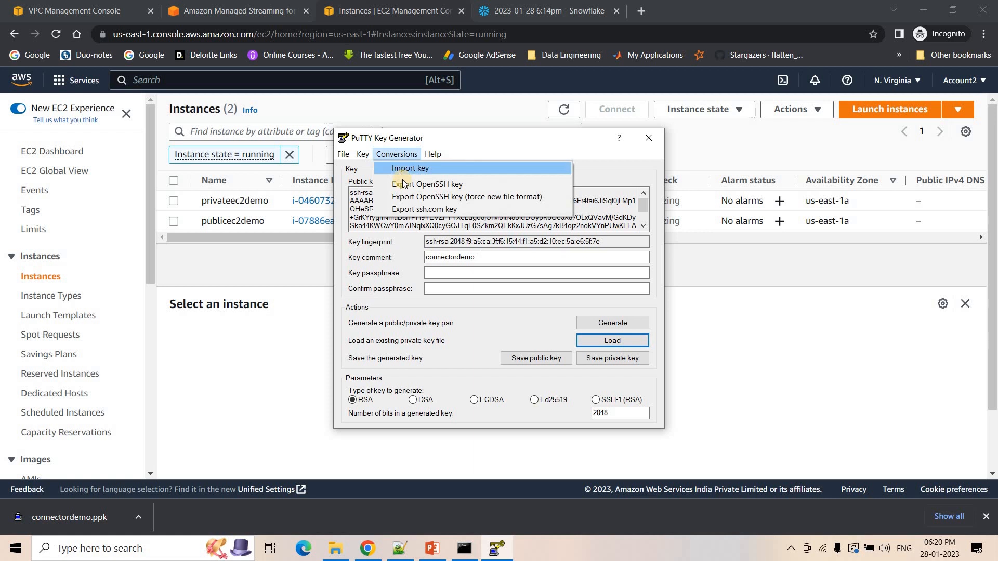
pyautogui.click(402, 184)
pyautogui.click(503, 323)
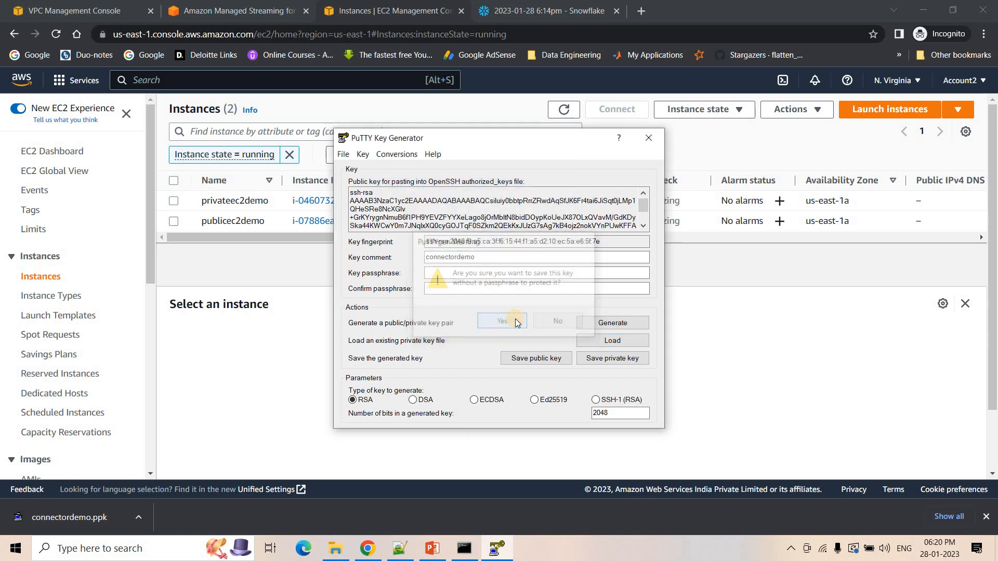
pyautogui.click(431, 267)
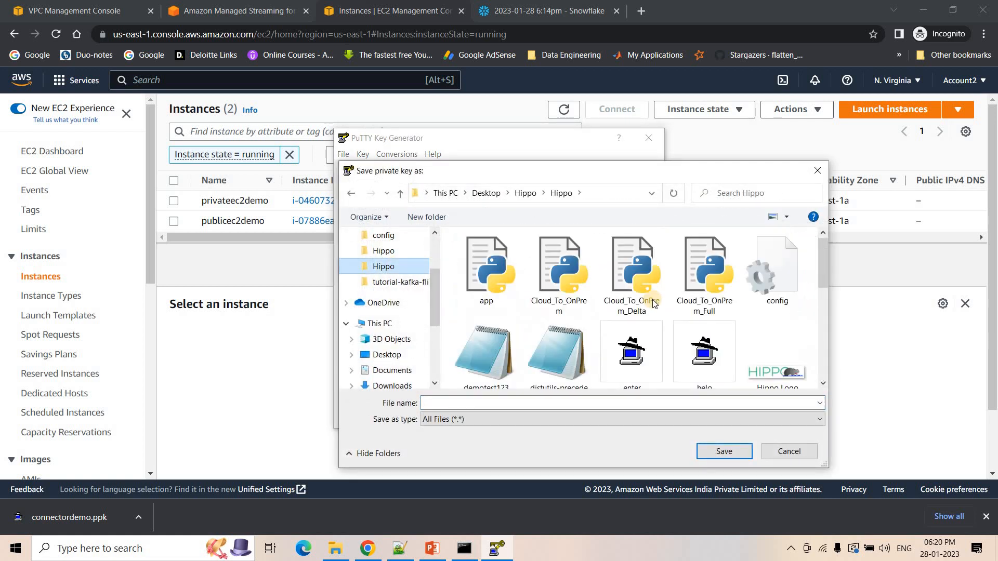
pyautogui.scroll(-5, 653, 301)
pyautogui.scroll(4, 694, 343)
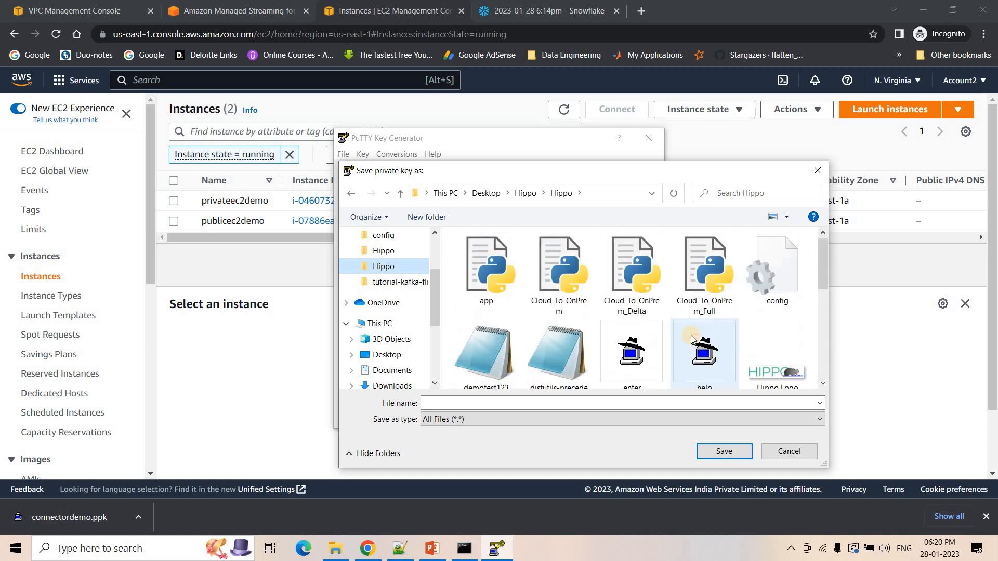
pyautogui.scroll(-2, 692, 339)
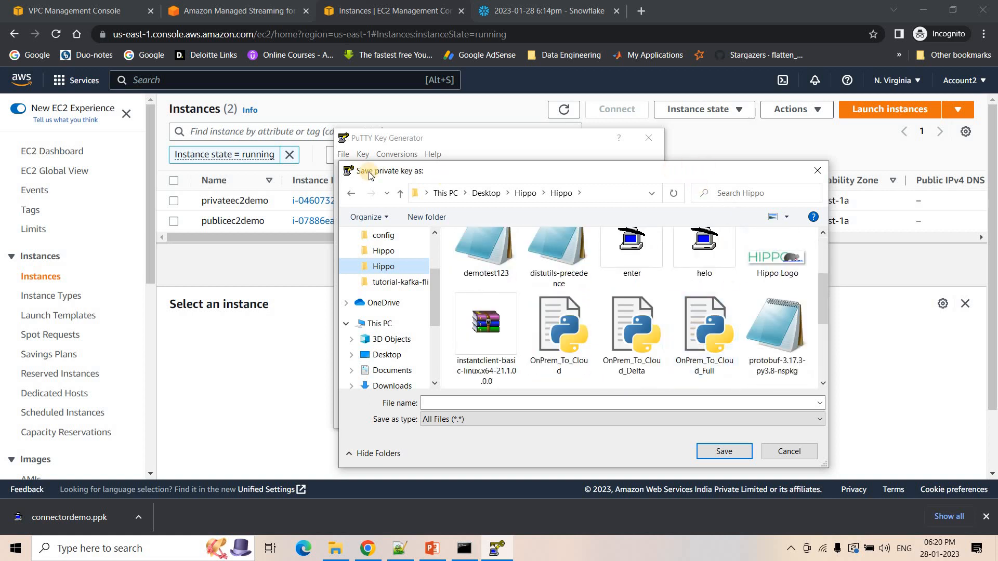
pyautogui.moveTo(339, 162); pyautogui.dragTo(158, 79)
pyautogui.scroll(2, 487, 270)
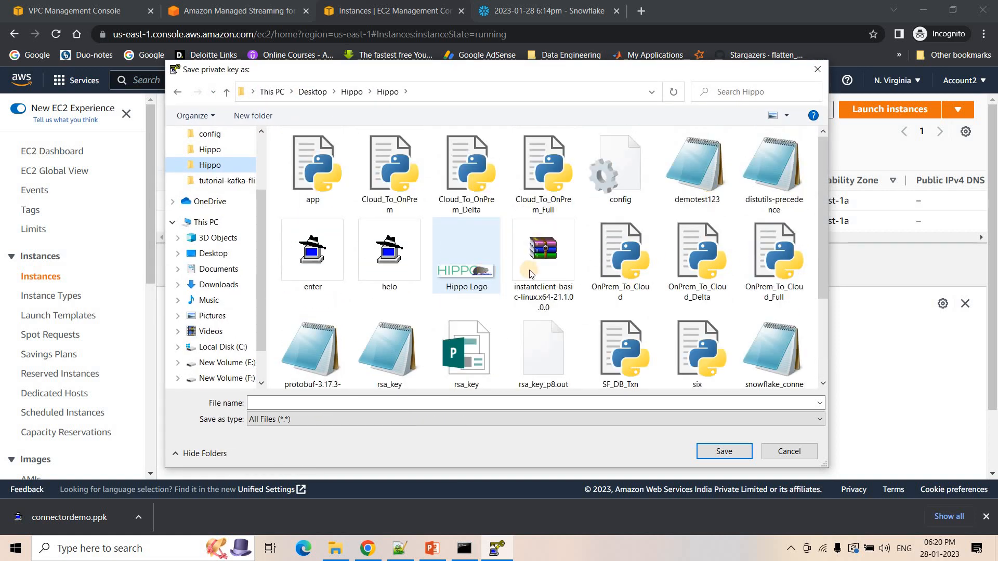
pyautogui.scroll(-2, 529, 270)
pyautogui.click(352, 92)
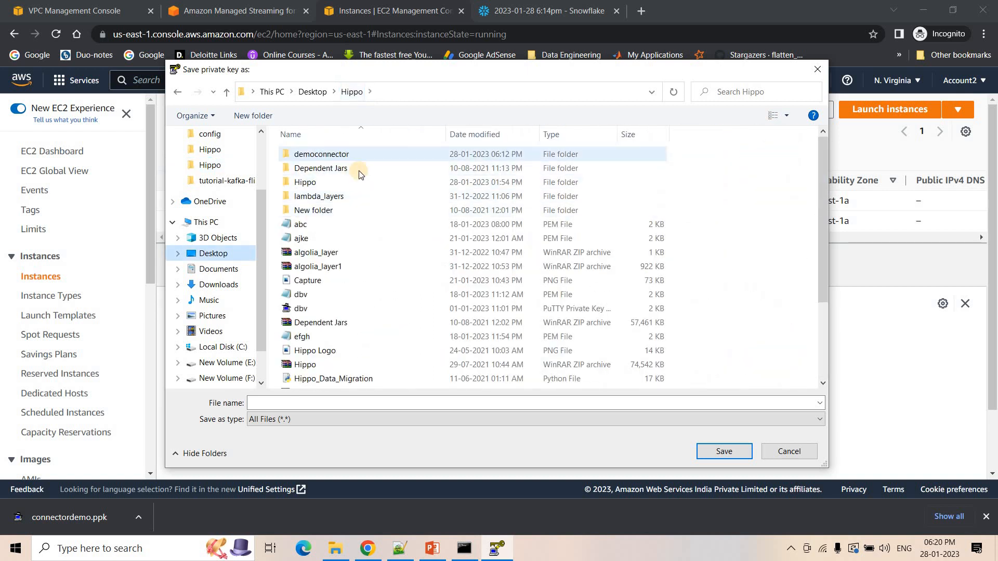
pyautogui.doubleClick(334, 155)
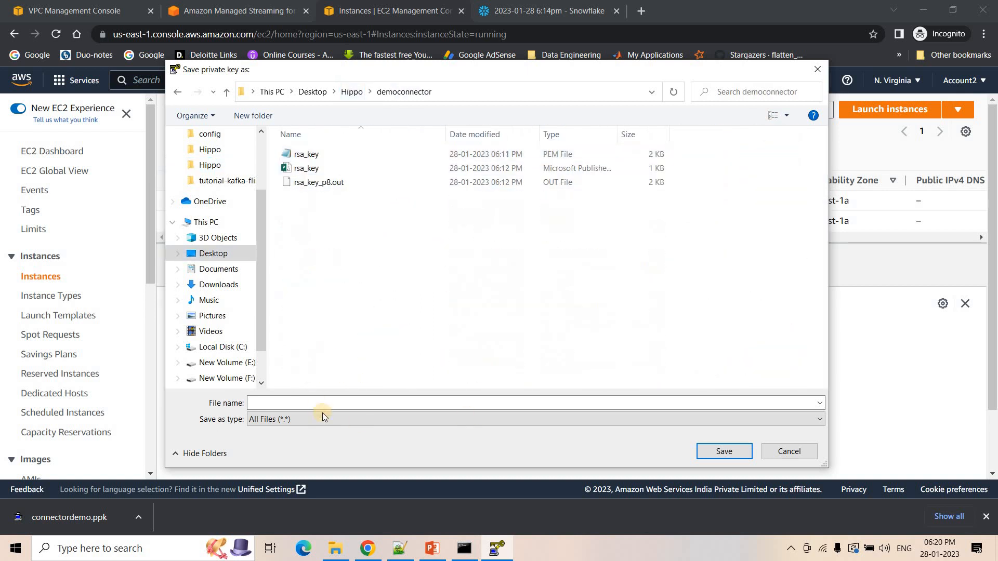
# - Save the exported key as connectordemo.pem and close PuTTYgen
pyautogui.click(316, 402)
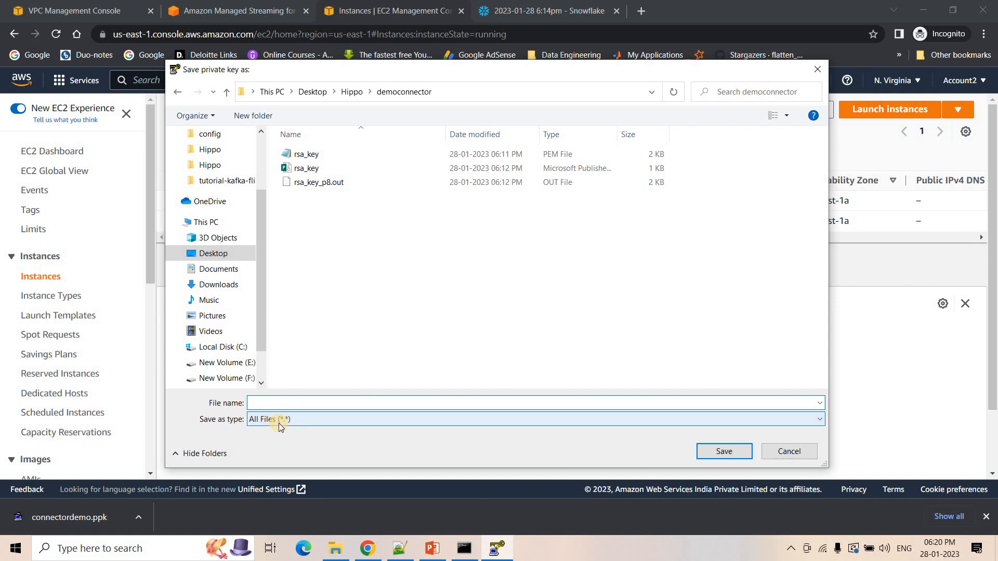
pyautogui.write('connectordemo.pem')
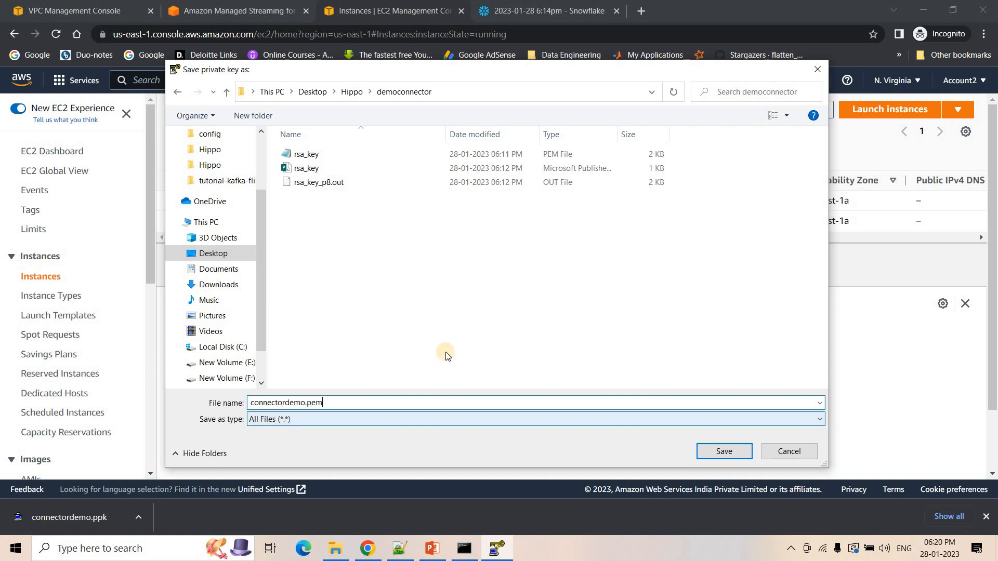
pyautogui.click(735, 452)
pyautogui.click(641, 145)
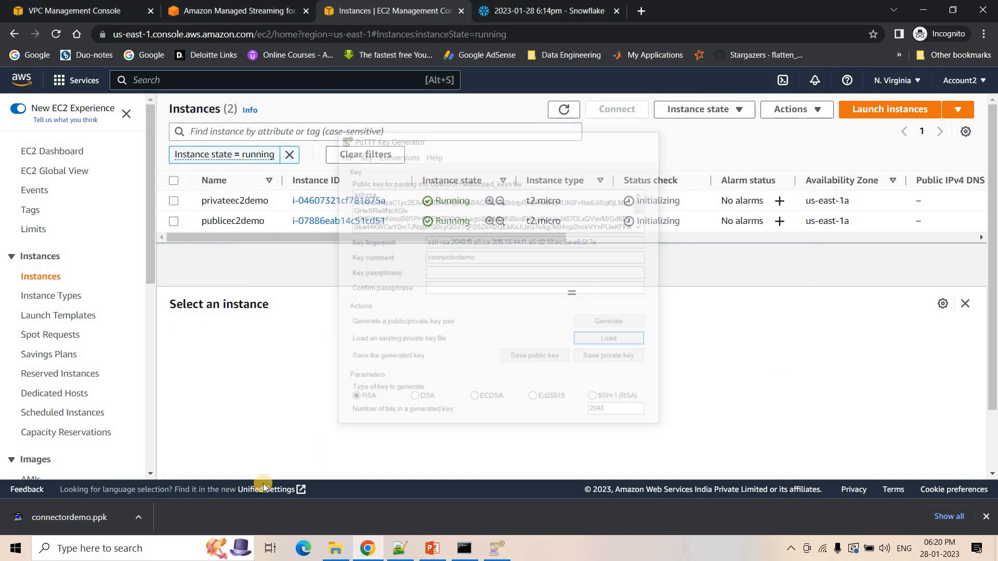
# - Launch WinSCP and copy the public IPv4 address of the publicec2demo instance from the EC2 console
pyautogui.click(123, 552)
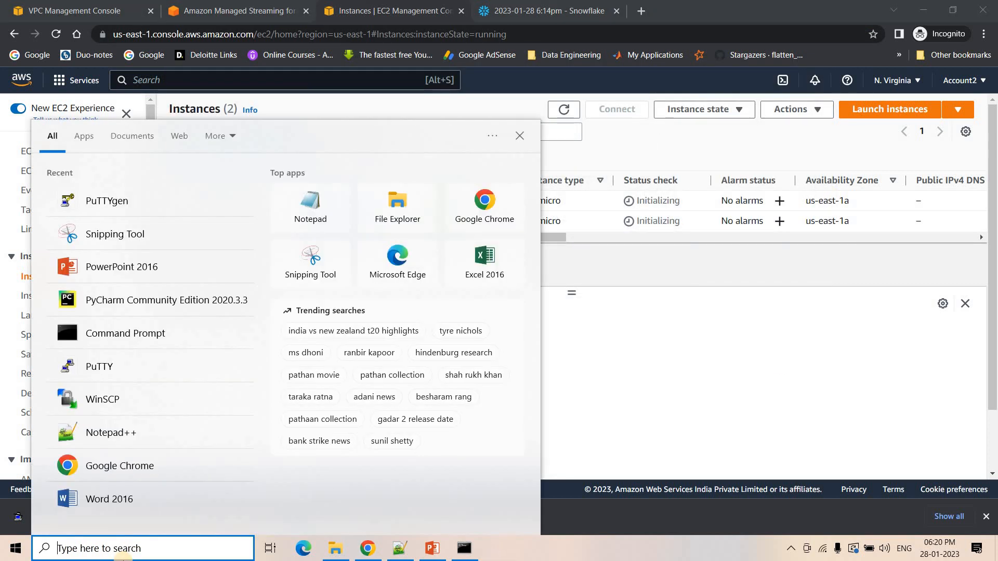
pyautogui.write('winscp')
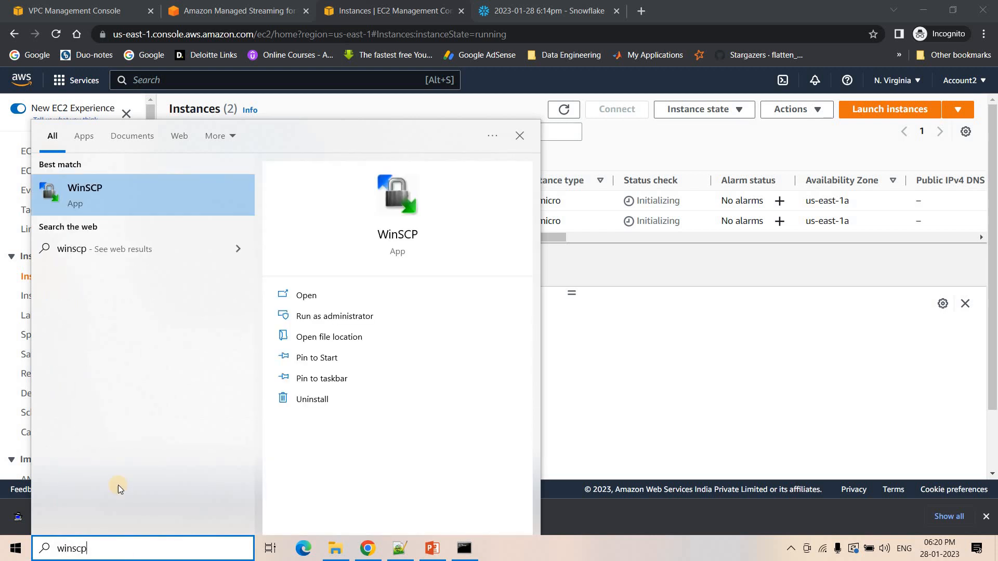
pyautogui.click(103, 202)
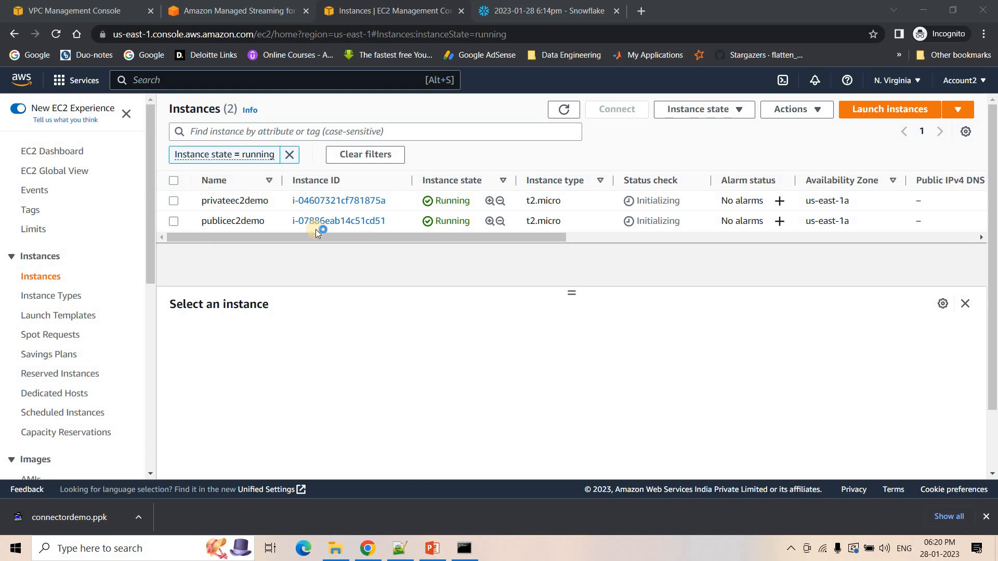
pyautogui.click(341, 222)
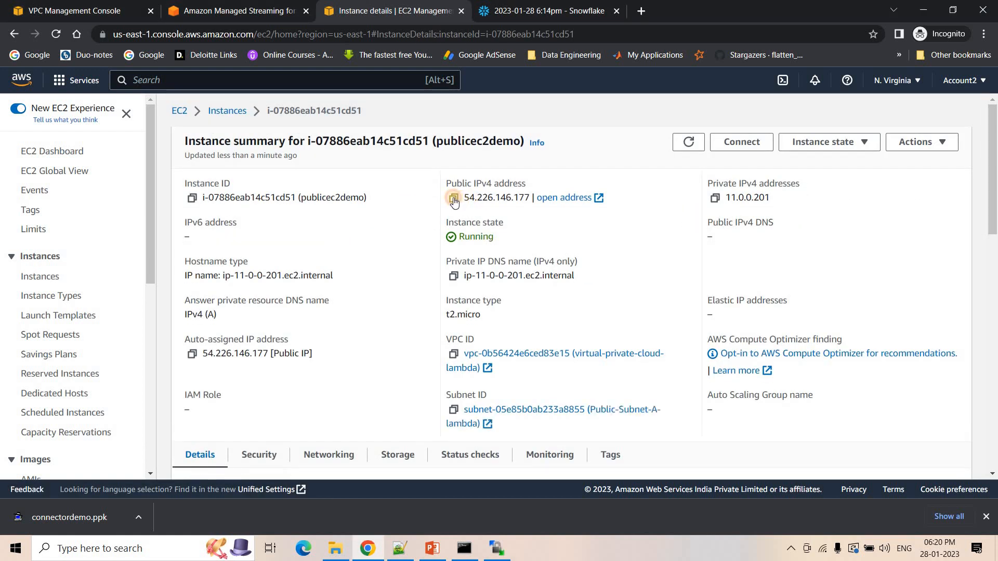
pyautogui.click(454, 199)
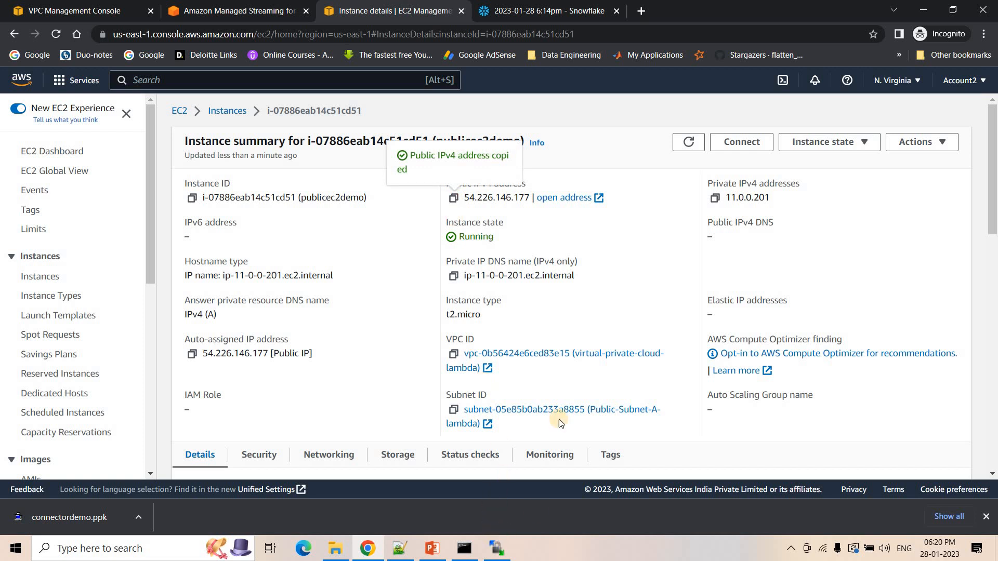
# - In WinSCP, decline deleting past temporary folders and set up a new SFTP site with host 54.226.146.177 and user name ec2-user
pyautogui.click(572, 404)
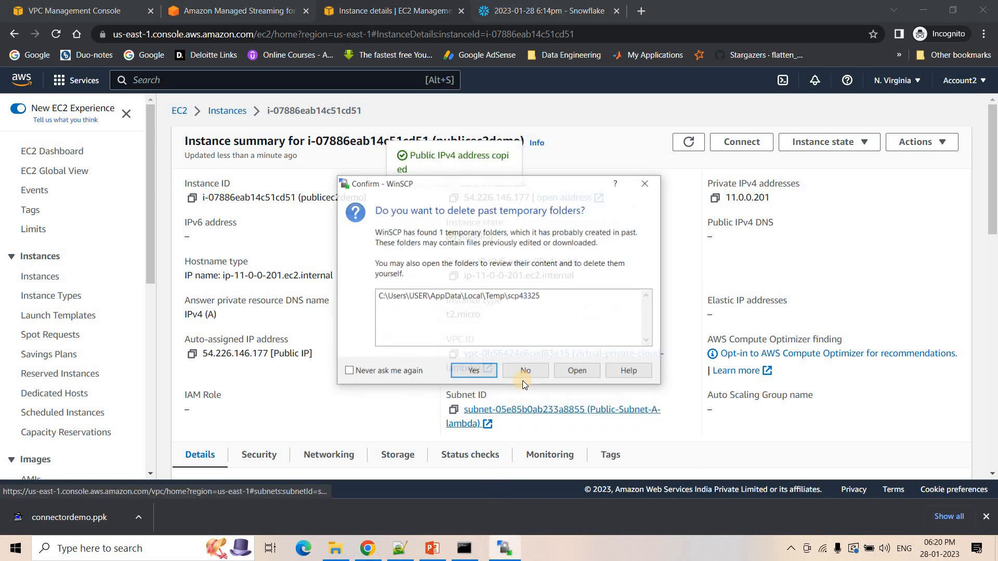
pyautogui.click(525, 371)
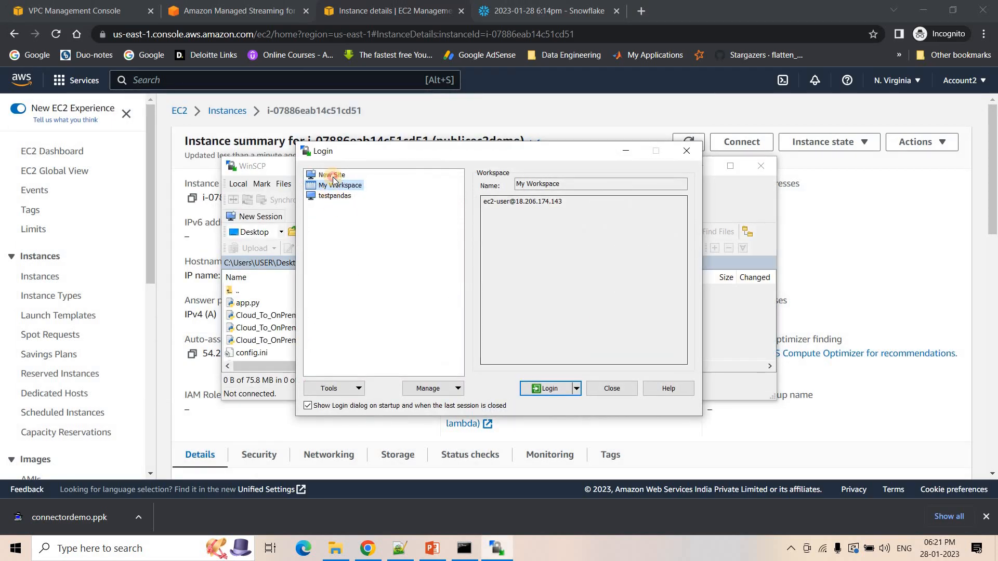
pyautogui.click(333, 175)
pyautogui.hotkey('ctrl', 'v')
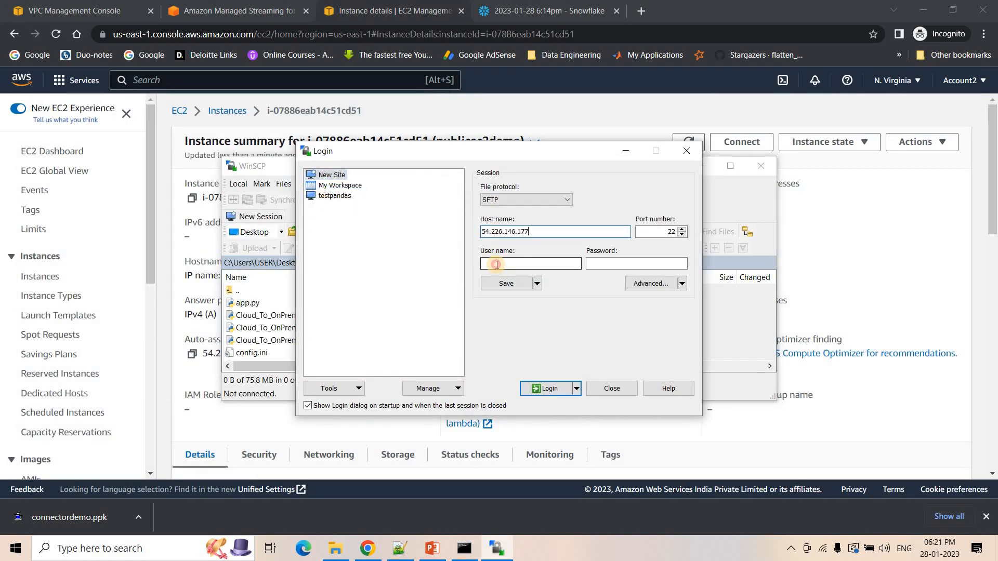
pyautogui.click(496, 265)
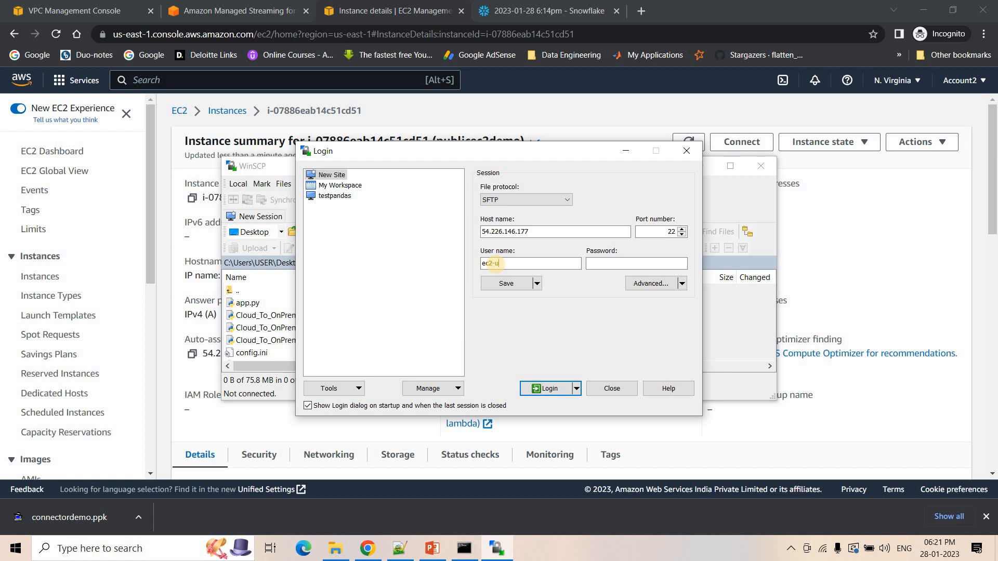
# - Set connectordemo.ppk from the Downloads folder as the SFTP site's SSH authentication private key file
pyautogui.click(647, 285)
pyautogui.click(385, 264)
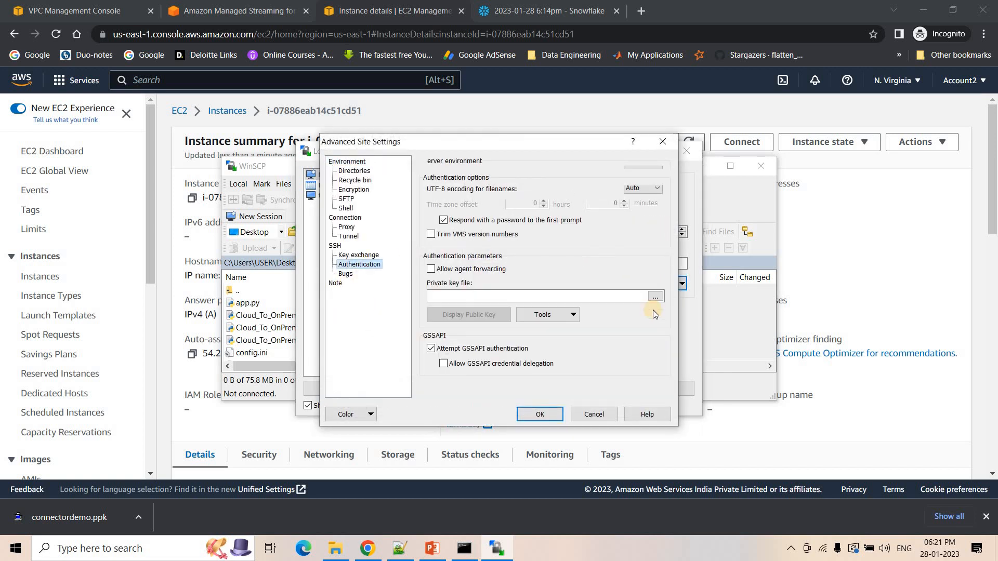
pyautogui.click(658, 297)
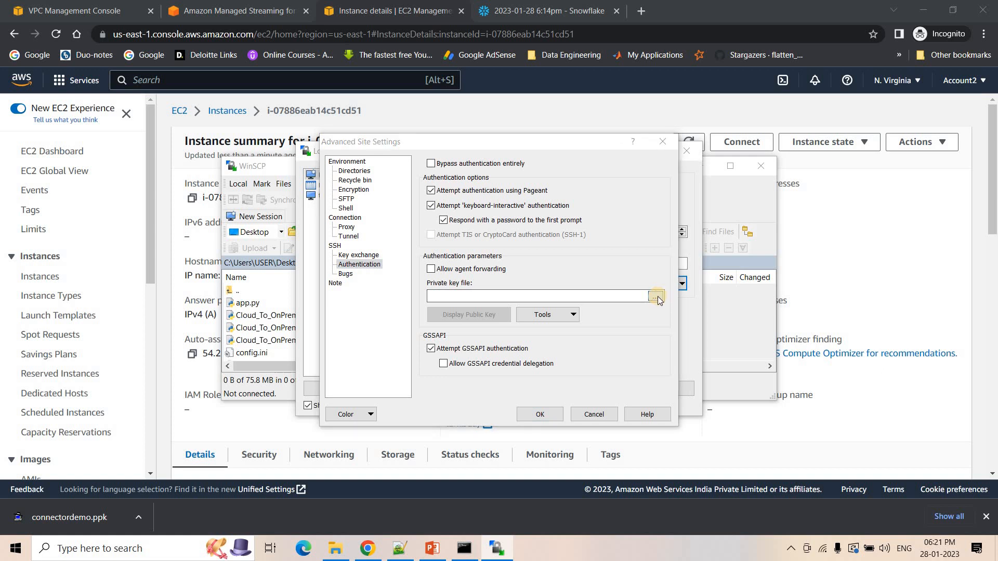
pyautogui.moveTo(420, 322); pyautogui.dragTo(420, 253)
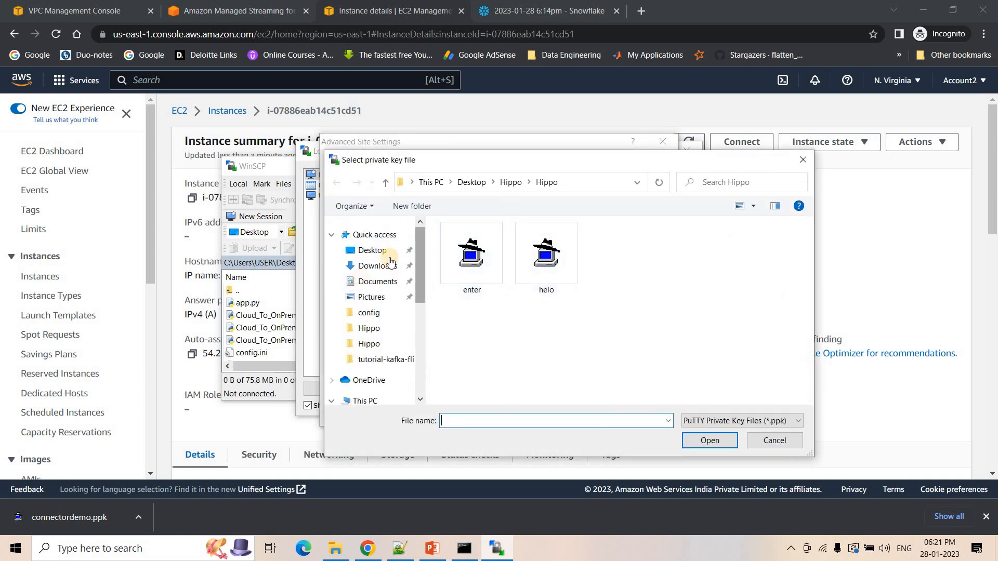
pyautogui.click(385, 264)
pyautogui.click(468, 260)
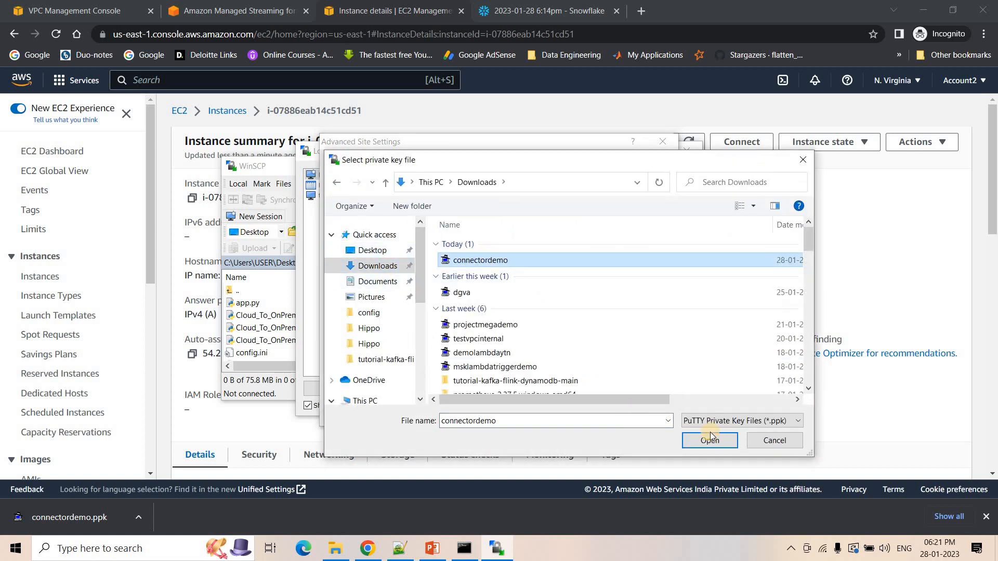
pyautogui.click(715, 441)
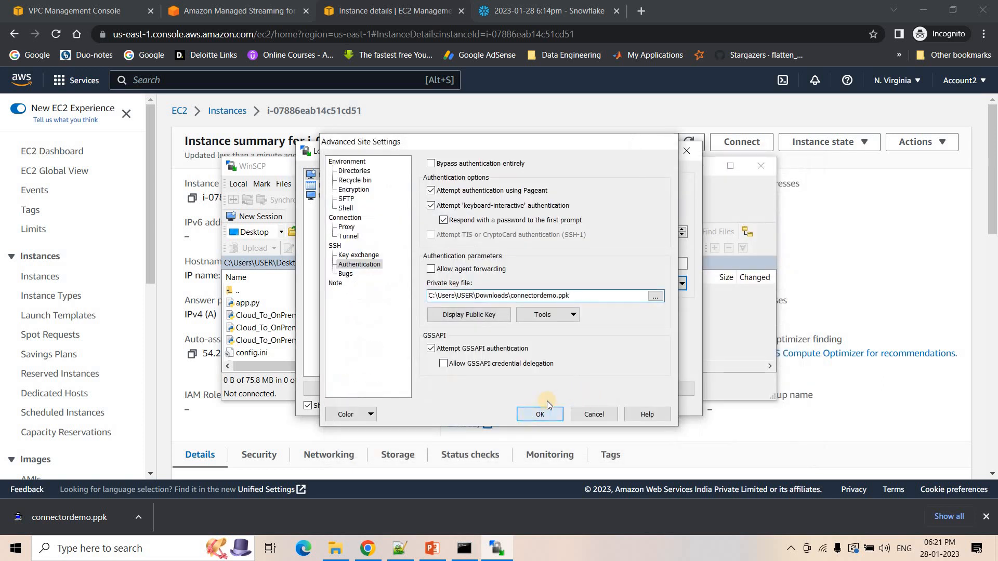
pyautogui.click(538, 412)
# - Log in to the new SFTP site and maximize the WinSCP window
pyautogui.click(546, 389)
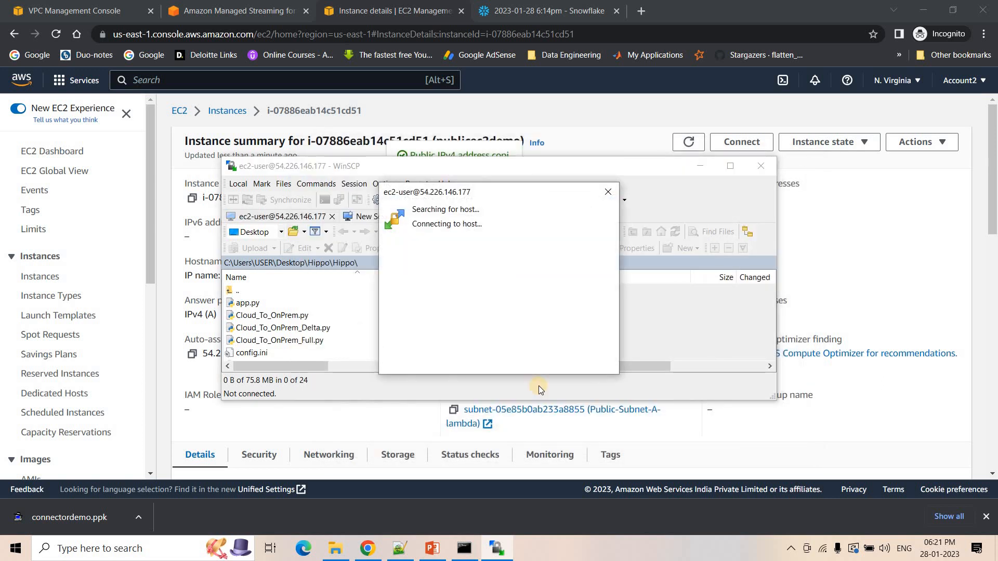
pyautogui.click(527, 384)
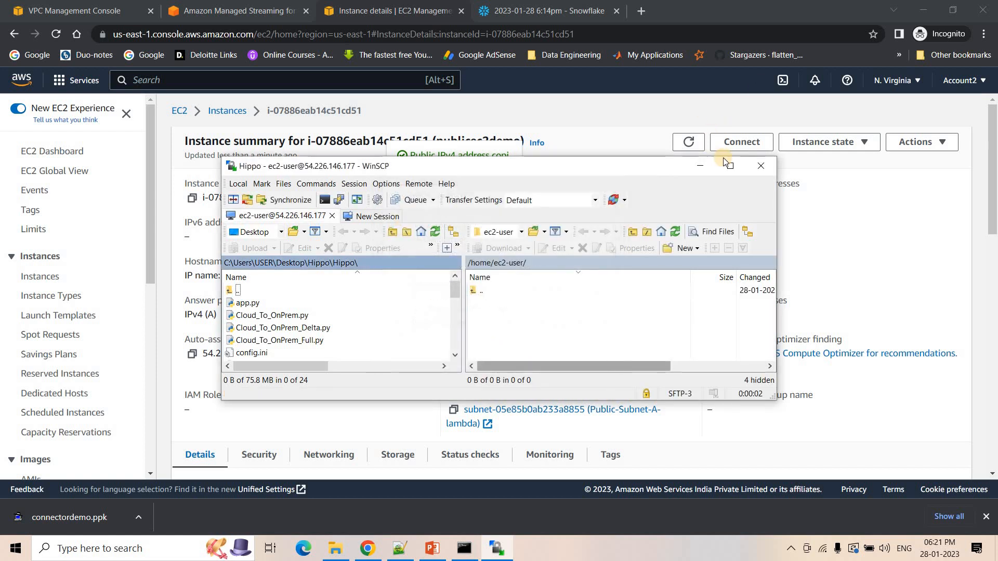
pyautogui.click(730, 165)
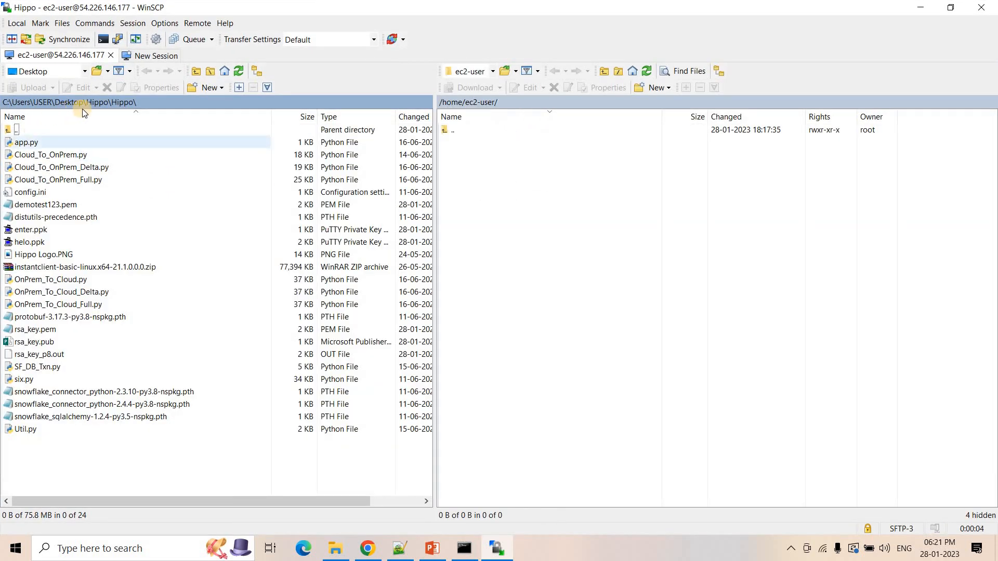
# - Open the local Desktop\Hippo\democonnector folder and upload connectordemo.pem to /home/ec2-user on the server
pyautogui.click(95, 103)
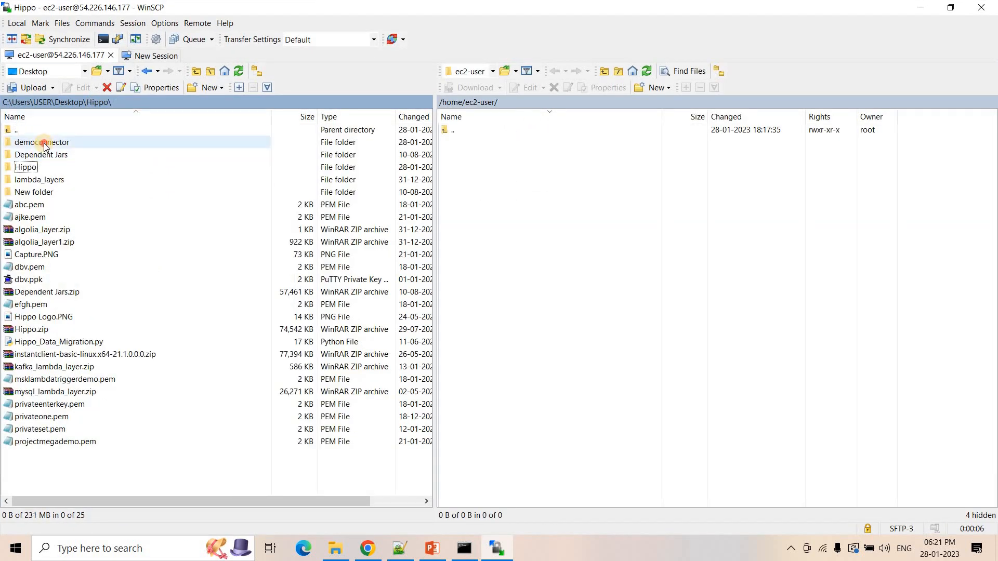
pyautogui.doubleClick(41, 143)
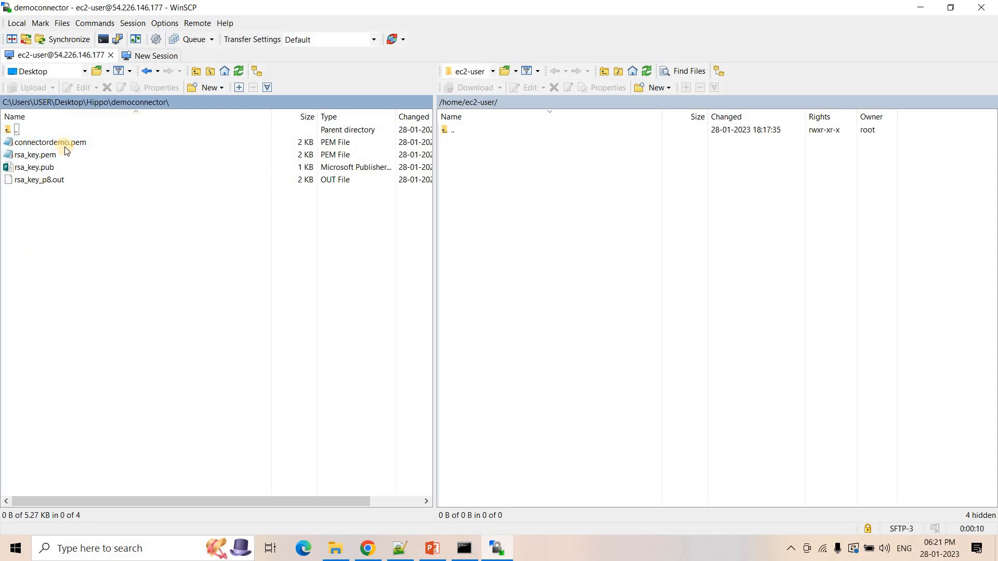
pyautogui.moveTo(54, 142); pyautogui.dragTo(583, 246)
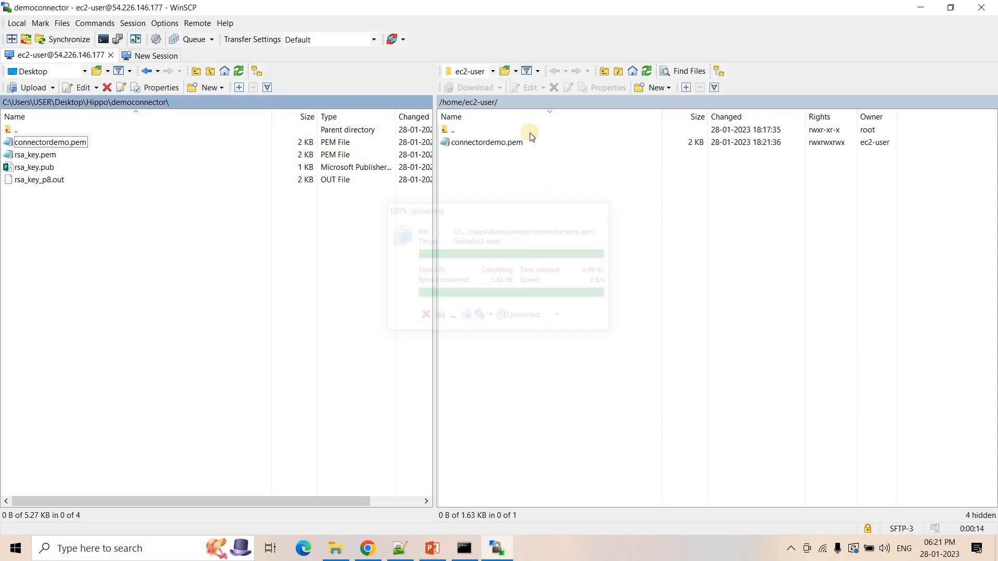
# - Launch PuTTY and set the host name to the copied public IP address 54.226.146.177
pyautogui.click(378, 553)
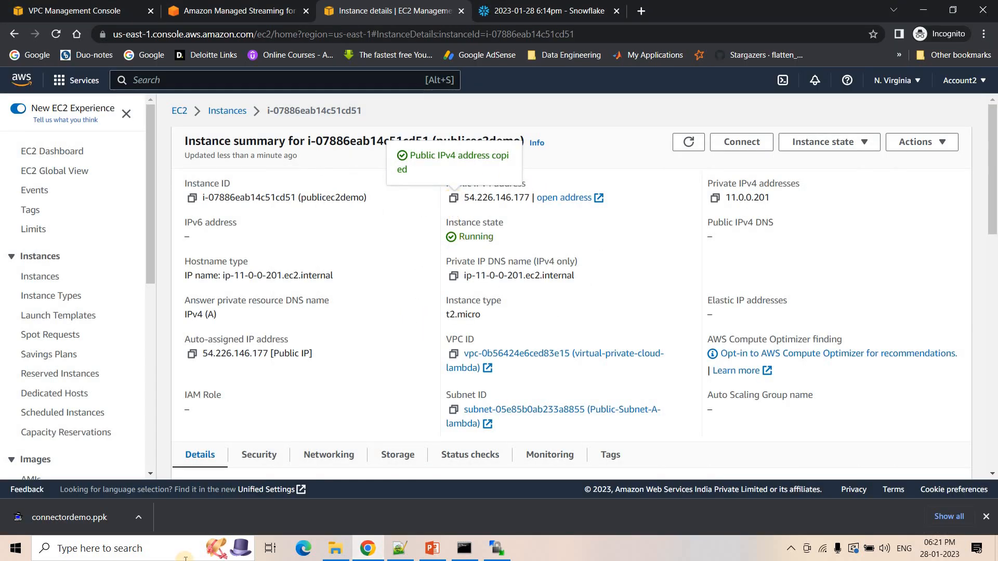
pyautogui.click(140, 556)
pyautogui.write('pu')
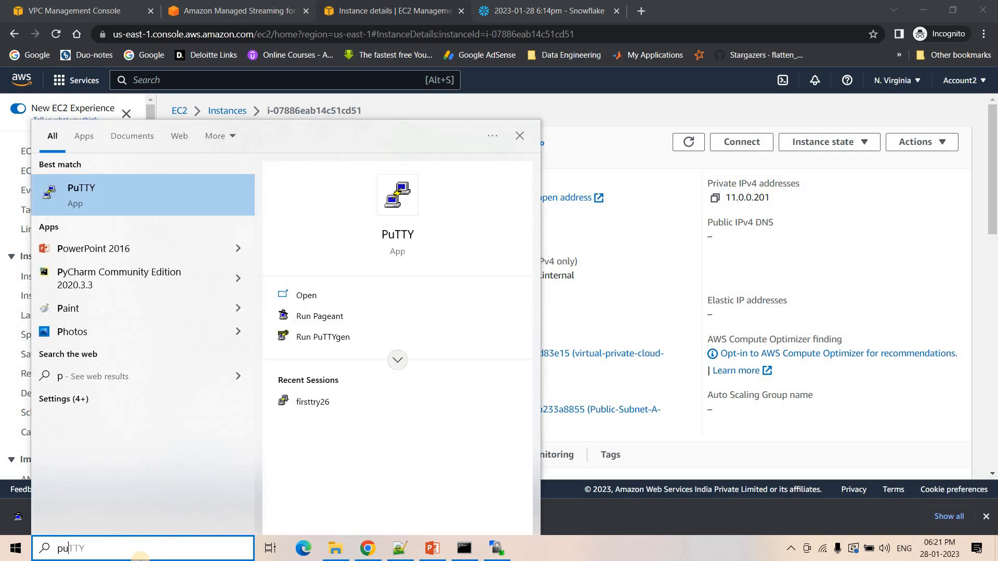
pyautogui.write('tty')
pyautogui.press('Return')
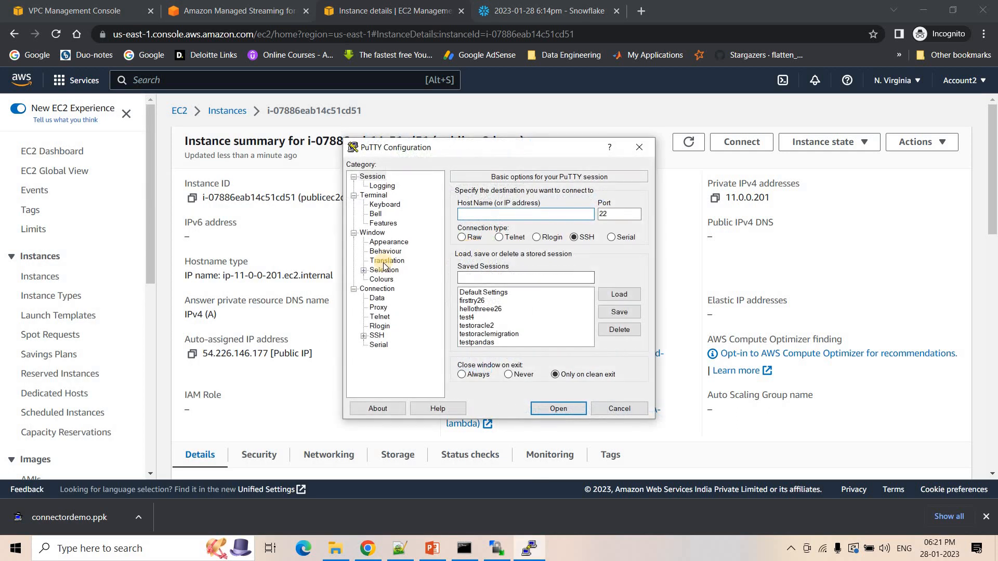
pyautogui.hotkey('ctrl', 'v')
# - Set connectordemo.ppk from the Downloads folder as PuTTY's SSH authentication private key
pyautogui.click(364, 336)
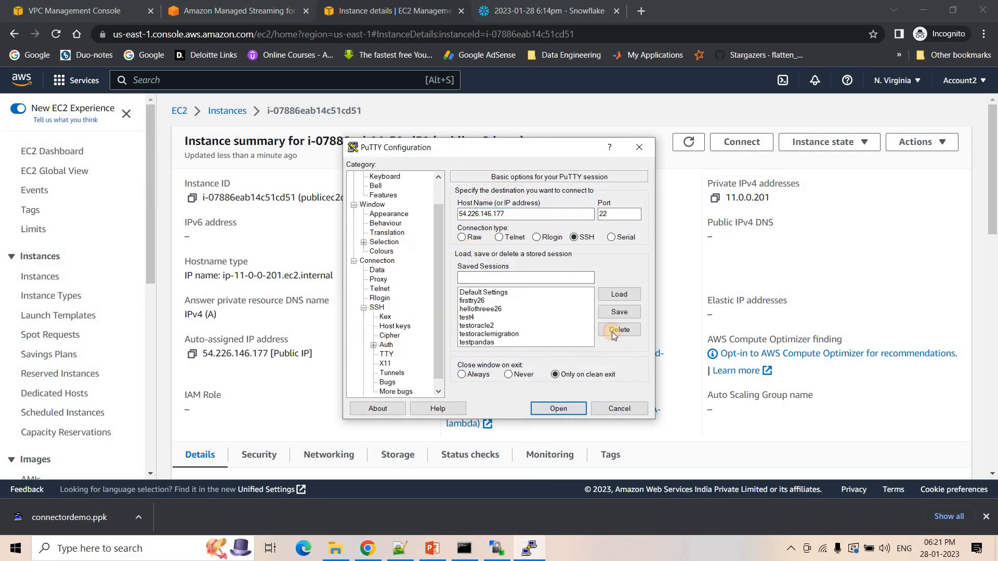
pyautogui.click(386, 344)
pyautogui.click(619, 320)
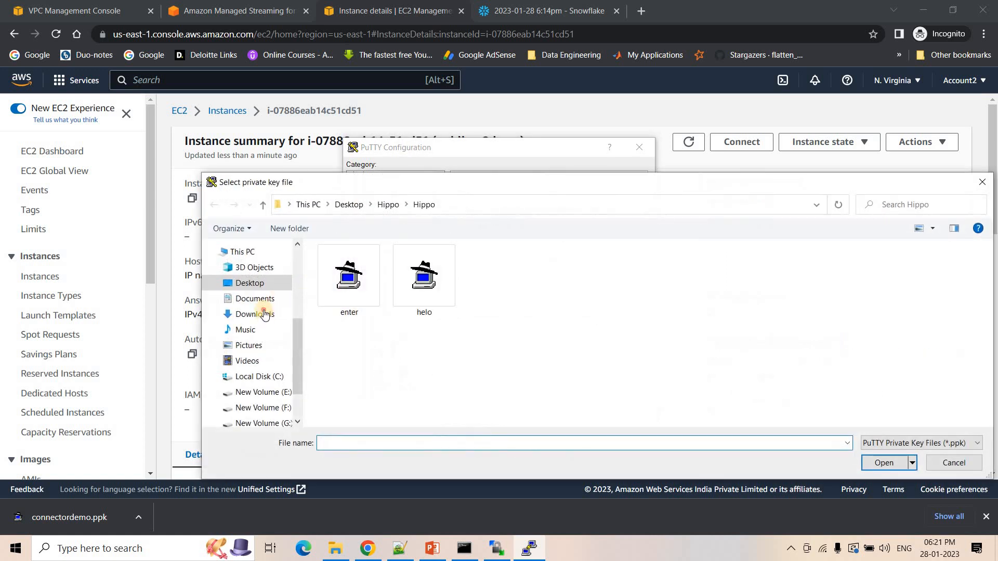
pyautogui.click(264, 315)
pyautogui.click(364, 285)
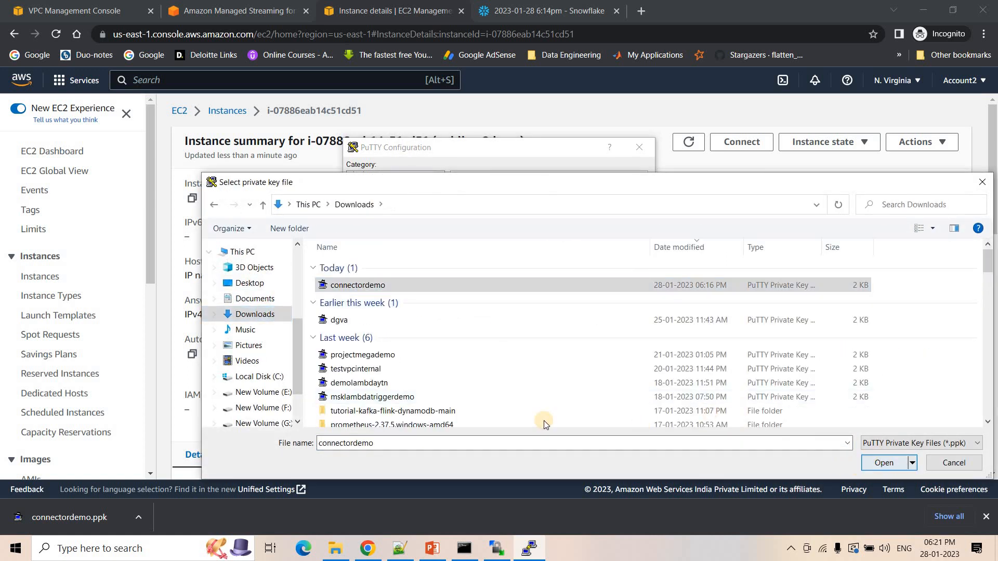
pyautogui.press('Return')
# - Open the PuTTY session, log in as ec2-user and maximize the terminal window
pyautogui.click(579, 408)
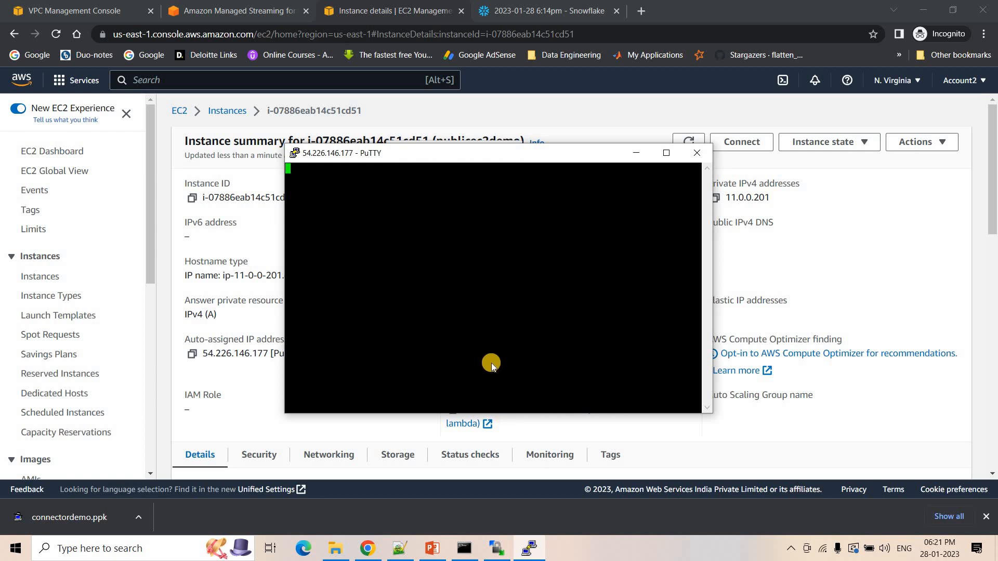
pyautogui.press('Return')
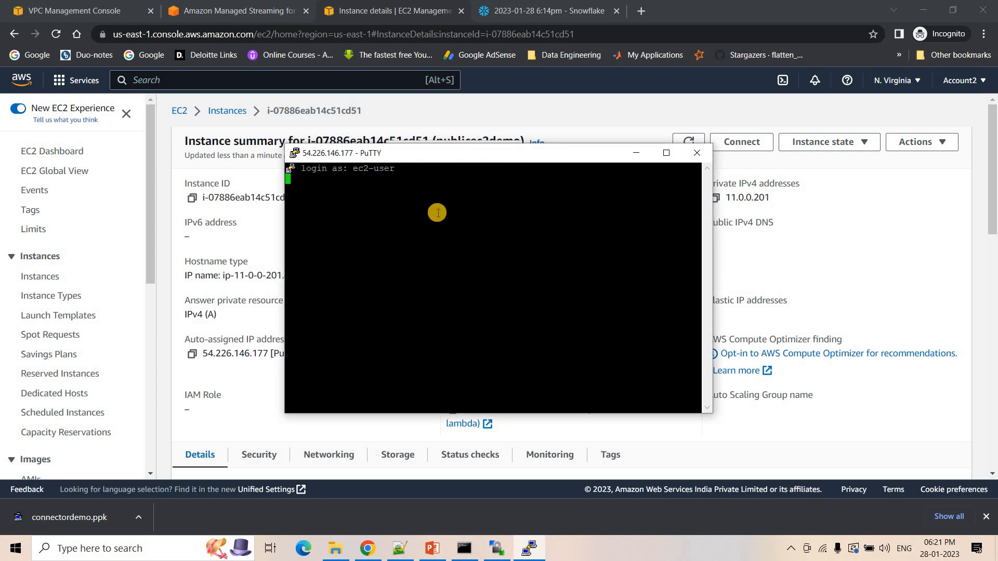
pyautogui.press('Return')
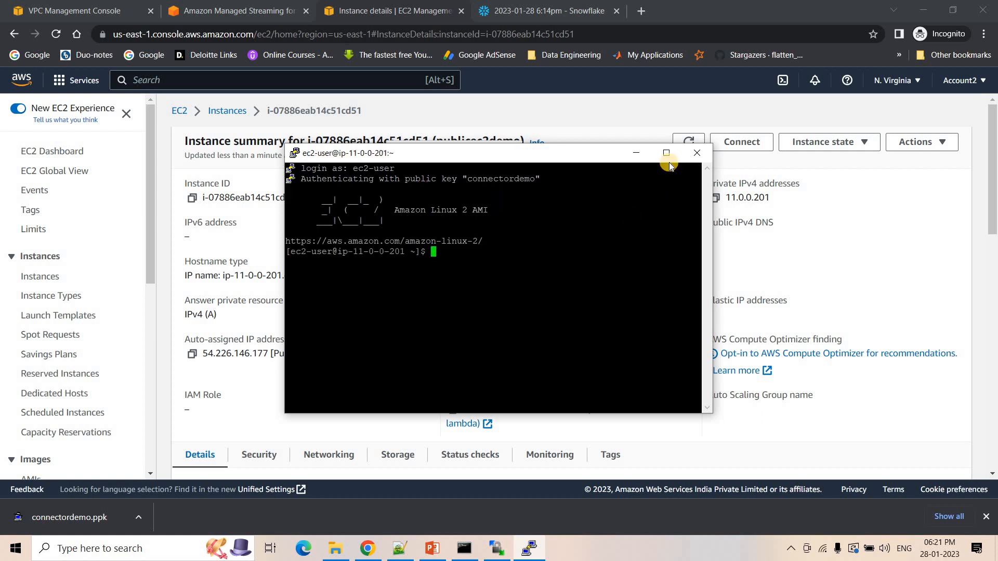
pyautogui.click(666, 153)
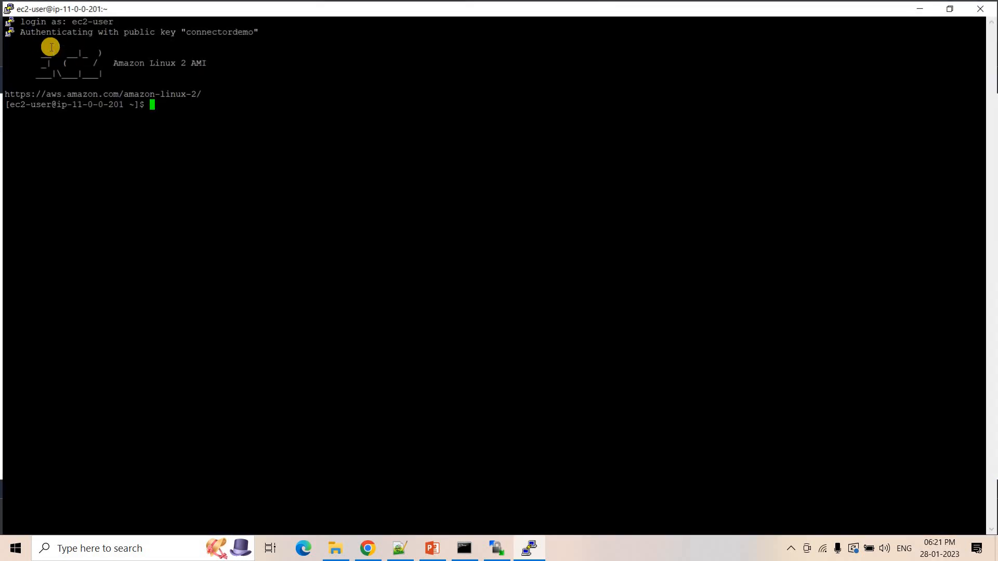
# - Set the seconds between keepalives in the running PuTTY session's connection settings and apply the change
pyautogui.rightClick(341, 8)
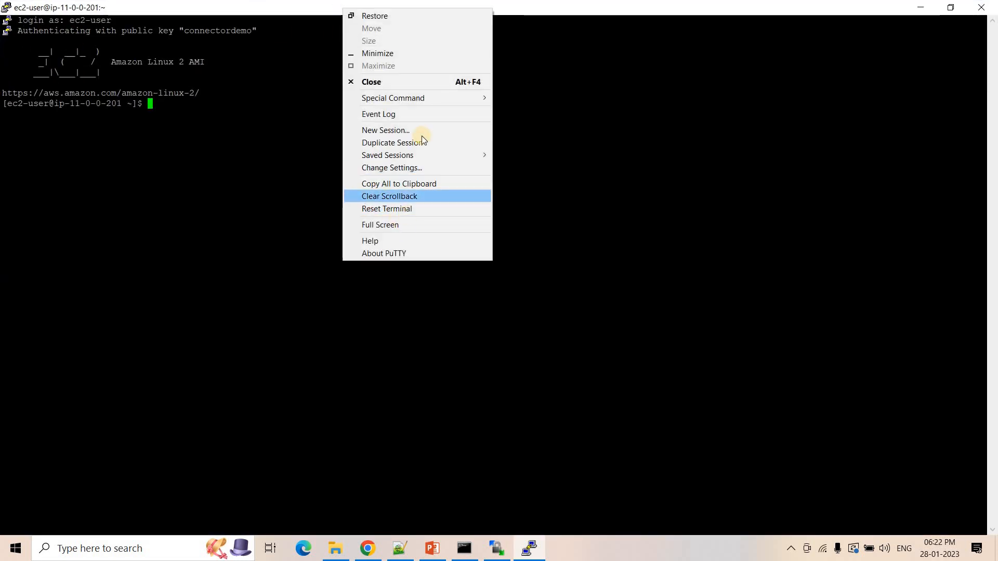
pyautogui.click(401, 167)
pyautogui.click(377, 289)
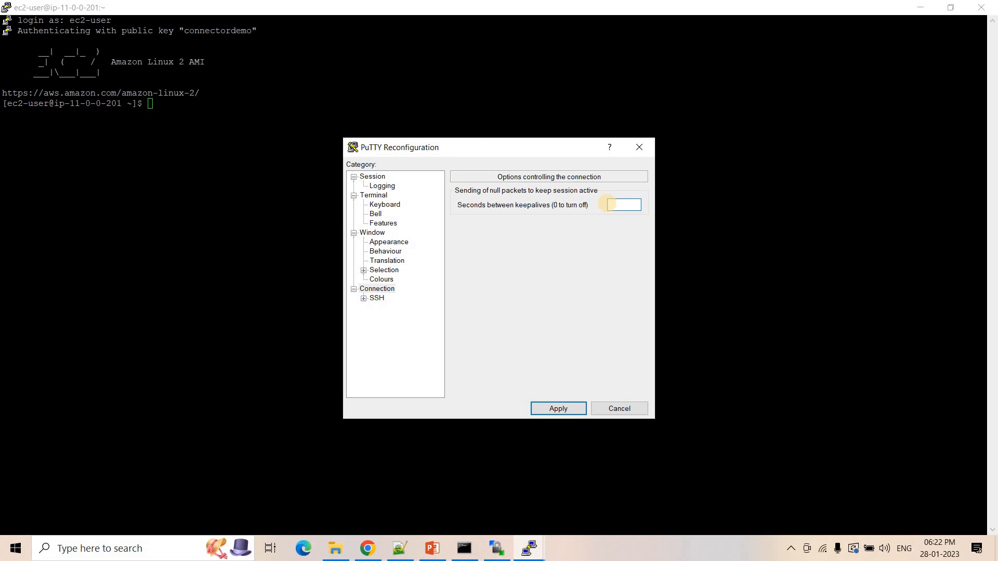
pyautogui.click(558, 410)
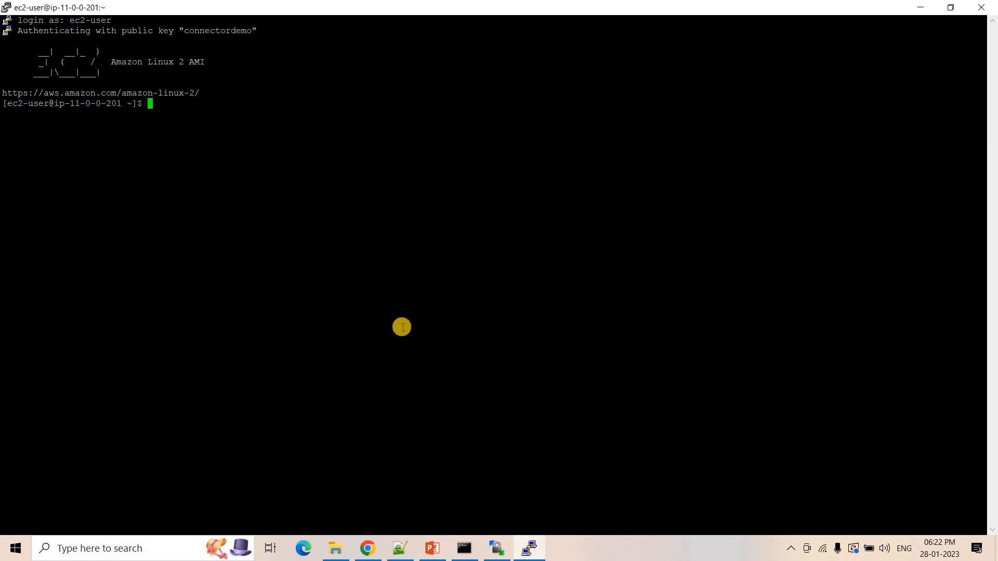
# - In the EC2 console, open the SSH client connection instructions for privateec2demo and copy the chmod 400 connectordemo.pem command
pyautogui.hotkey('alt', 'Tab')
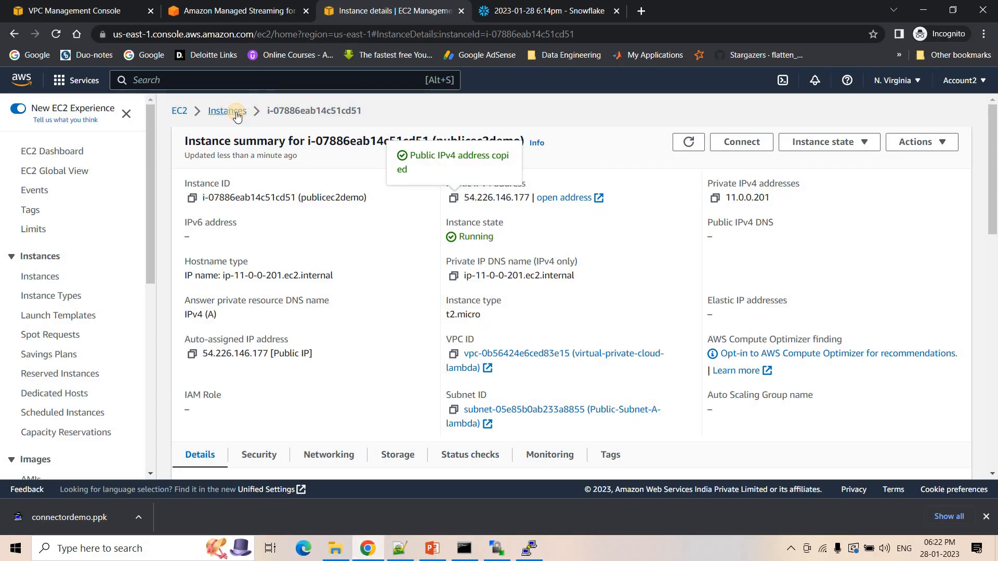
pyautogui.click(227, 111)
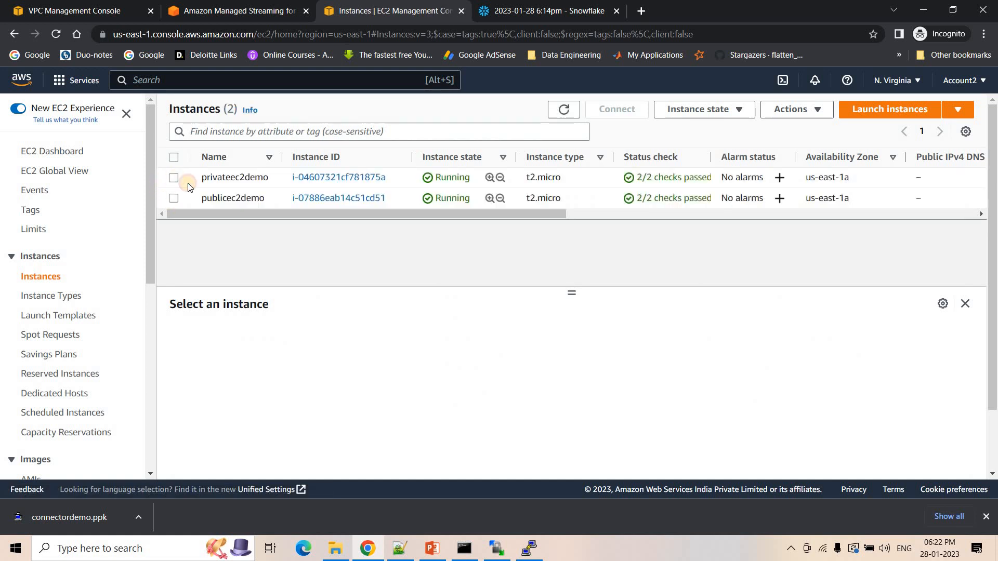
pyautogui.click(188, 183)
pyautogui.click(603, 118)
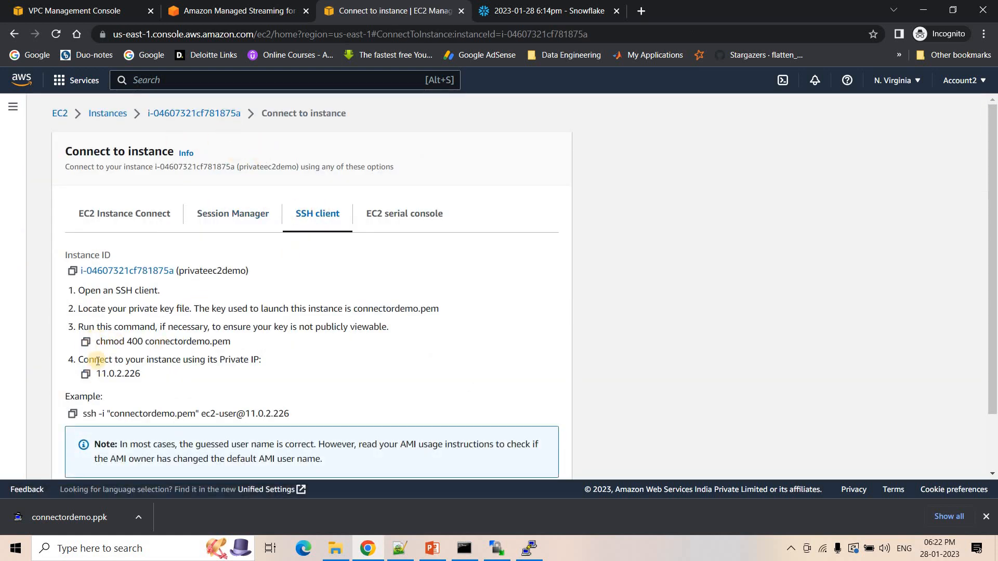
pyautogui.click(86, 342)
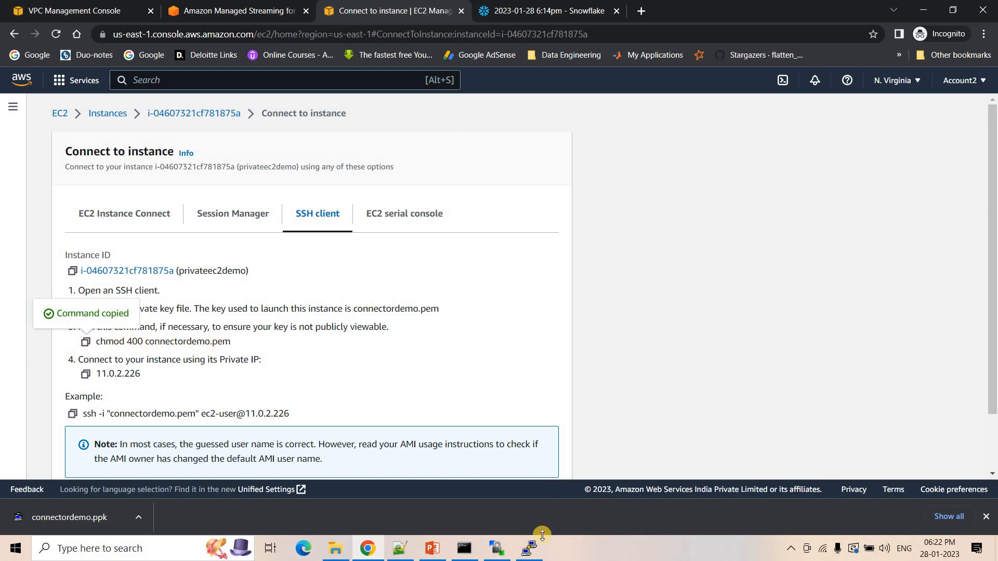
# - Switch to the PuTTY terminal, list the home directory's files and run the copied chmod 400 connectordemo.pem command
pyautogui.click(529, 548)
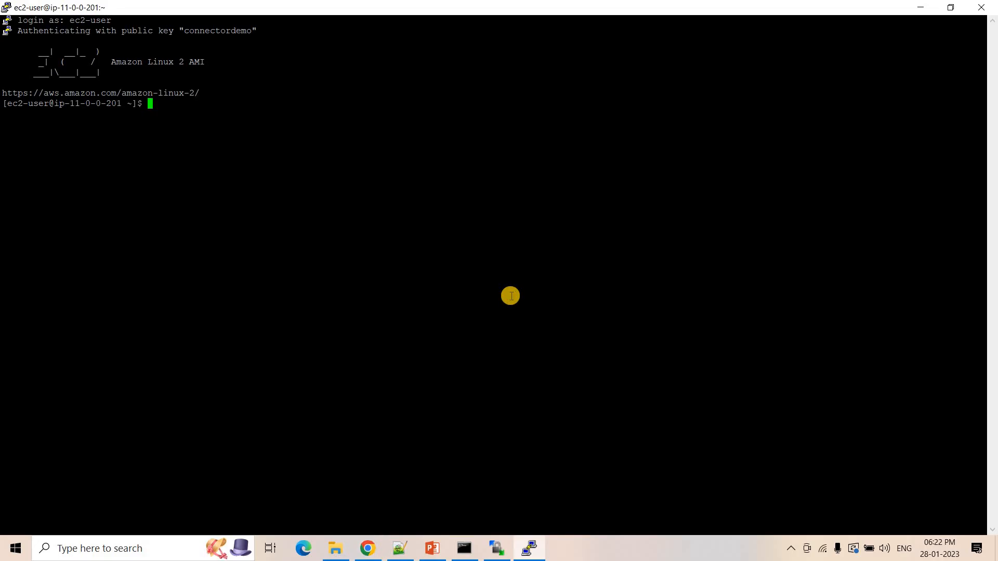
pyautogui.write('ls')
pyautogui.press('Return')
pyautogui.rightClick(246, 169)
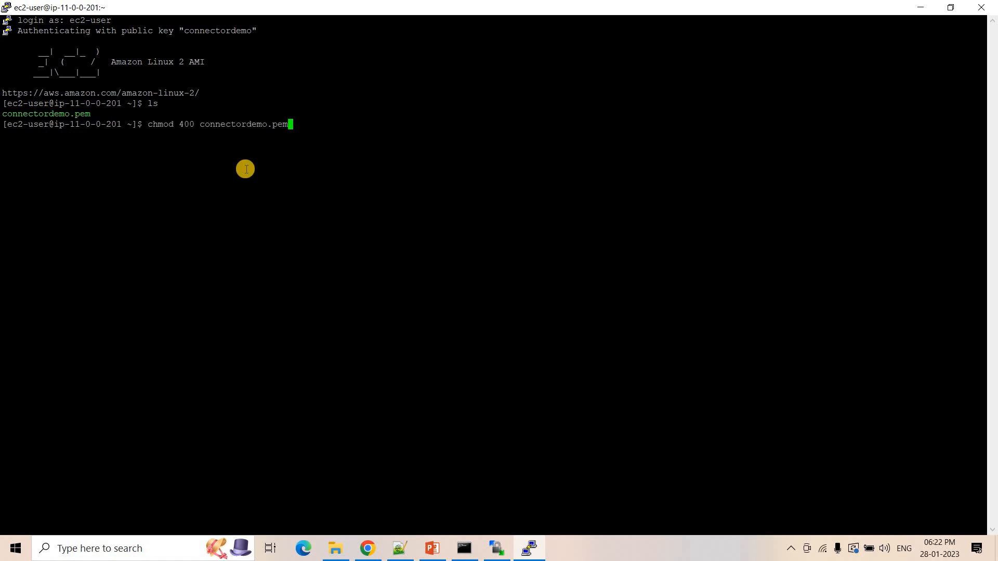
pyautogui.press('Return')
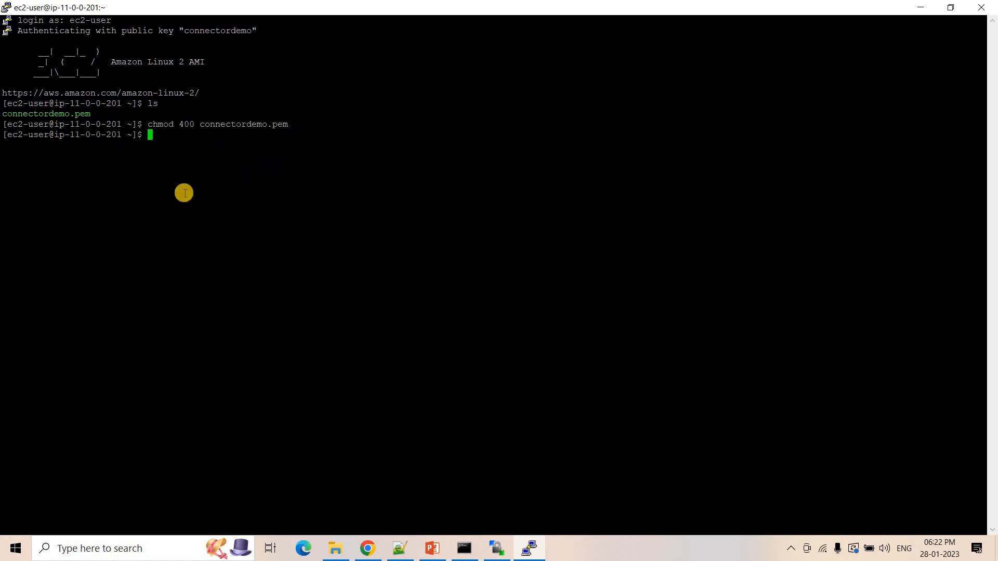
# - Copy the example SSH command for privateec2demo from the EC2 console, run it in PuTTY and accept the host key with yes
pyautogui.hotkey('alt', 'Tab')
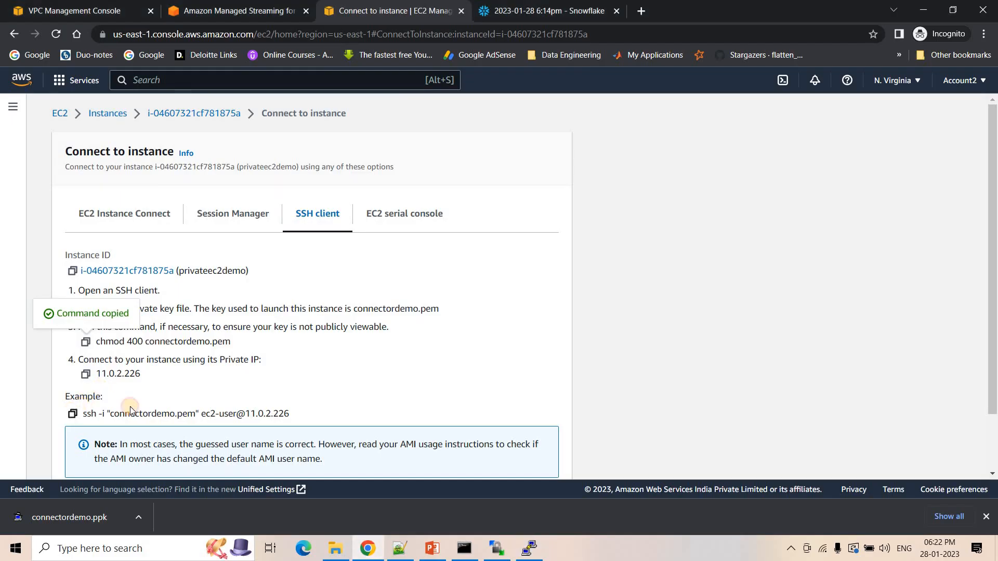
pyautogui.click(72, 413)
pyautogui.hotkey('alt', 'Tab')
pyautogui.rightClick(528, 382)
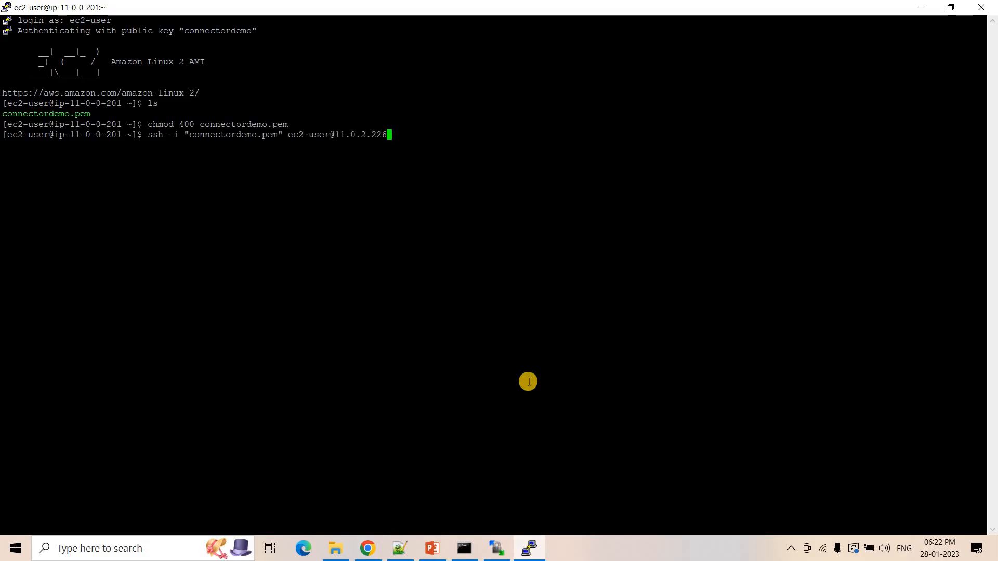
pyautogui.press('Return')
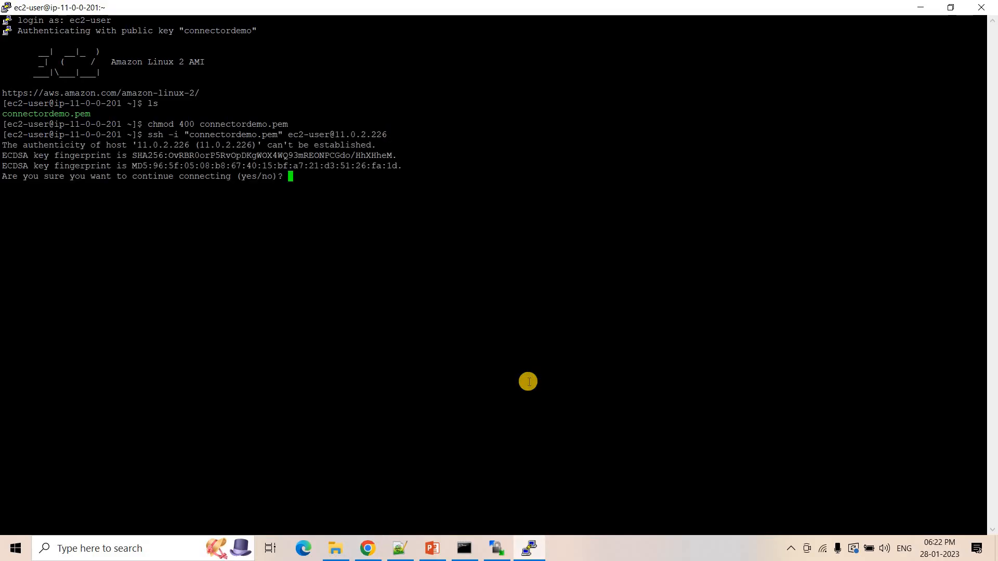
pyautogui.write('yes')
pyautogui.press('Return')
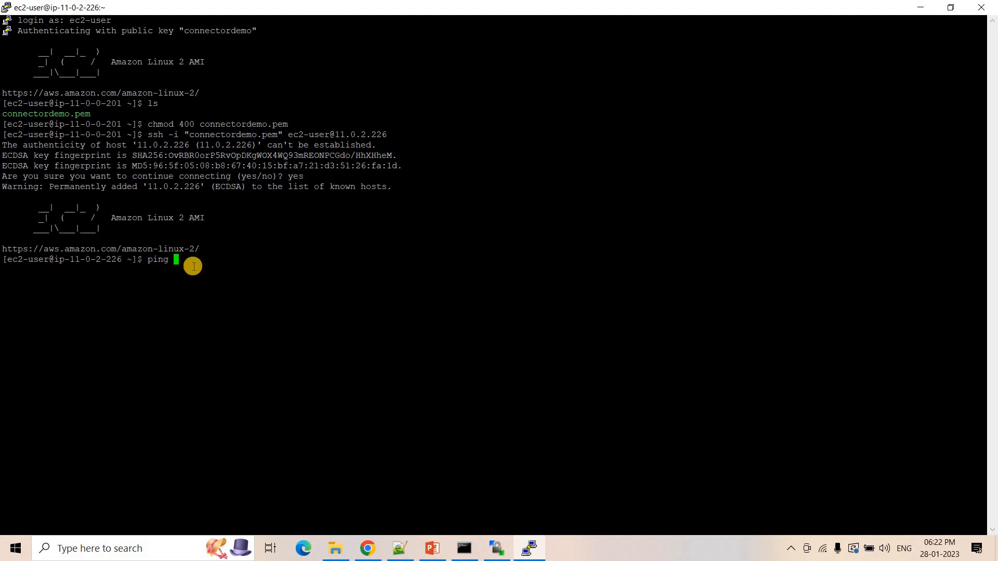
# - Test the private instance's internet connectivity by pinging google.com, and stop the ping after several replies
pyautogui.write('ping google.com')
pyautogui.press('Return')
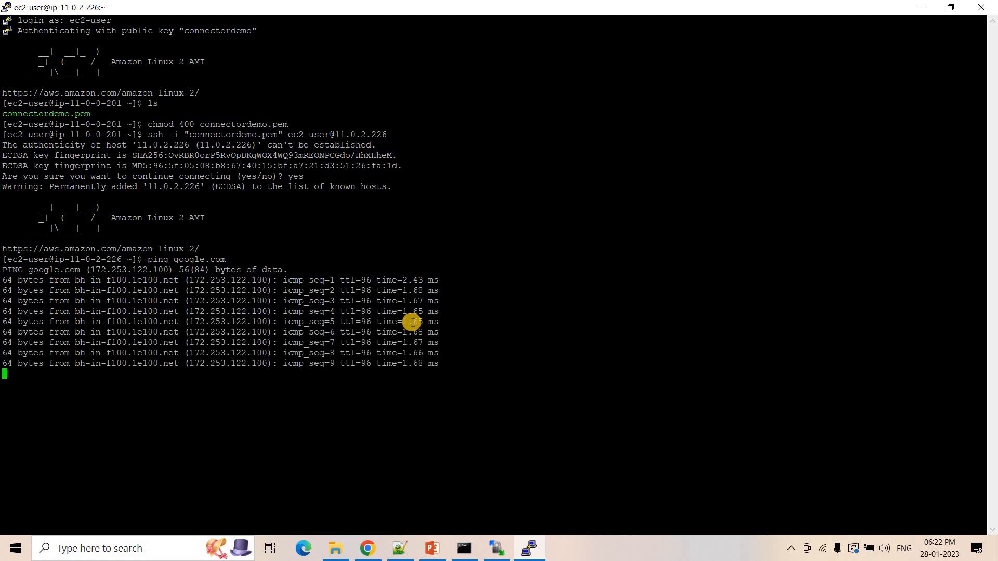
pyautogui.hotkey('ctrl', 'c')
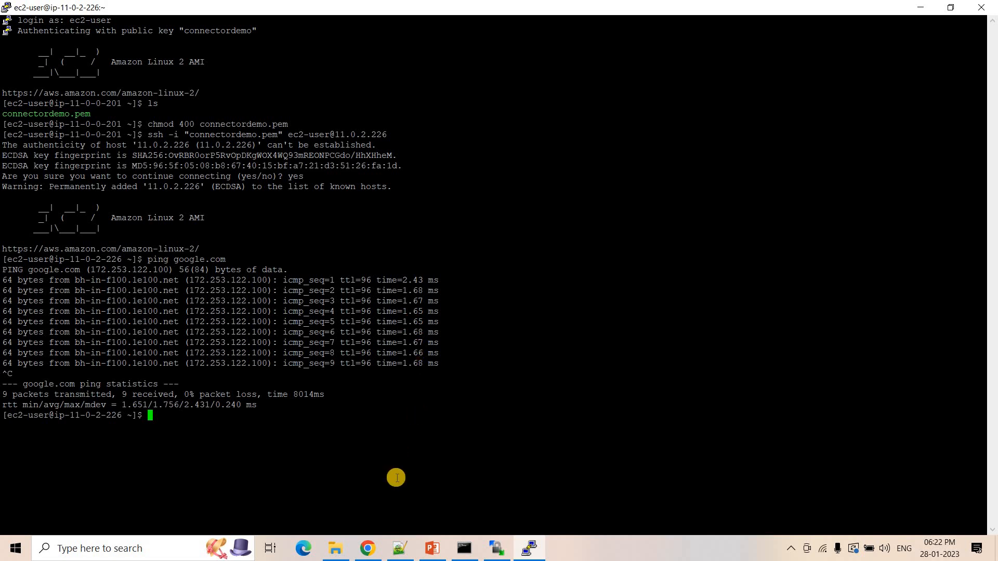
# - Copy the sudo yum install java-1.8.0-openjdk command from the Notepad++ notes, run it on the private instance and approve the installation
pyautogui.hotkey('alt', 'Tab')
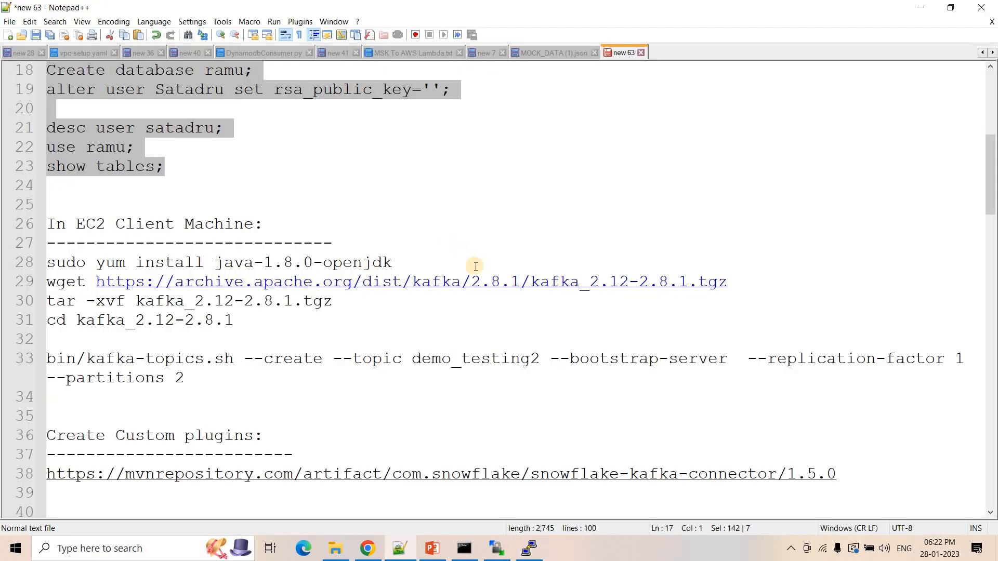
pyautogui.moveTo(395, 262); pyautogui.dragTo(41, 262)
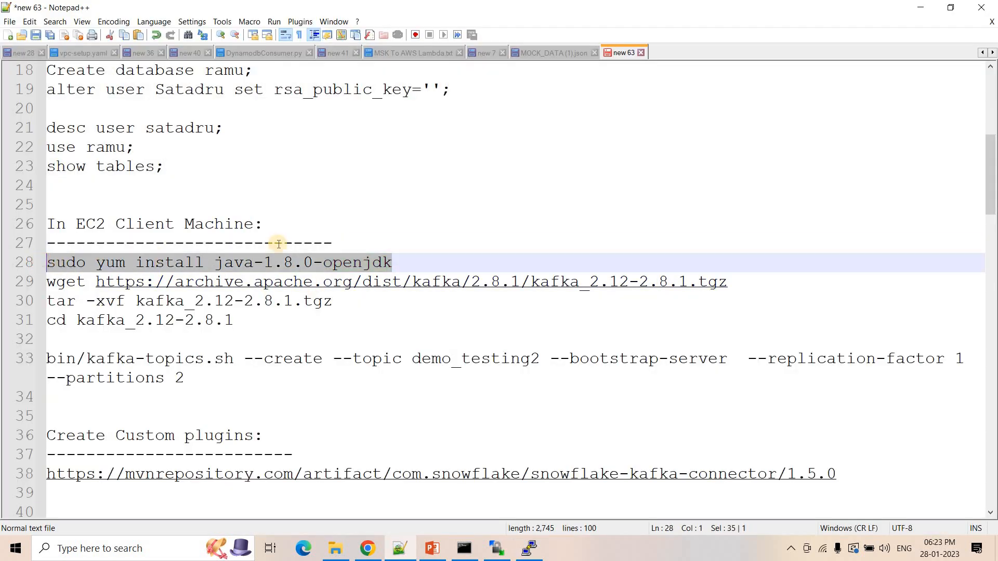
pyautogui.hotkey('ctrl', 'c')
pyautogui.hotkey('alt', 'Tab')
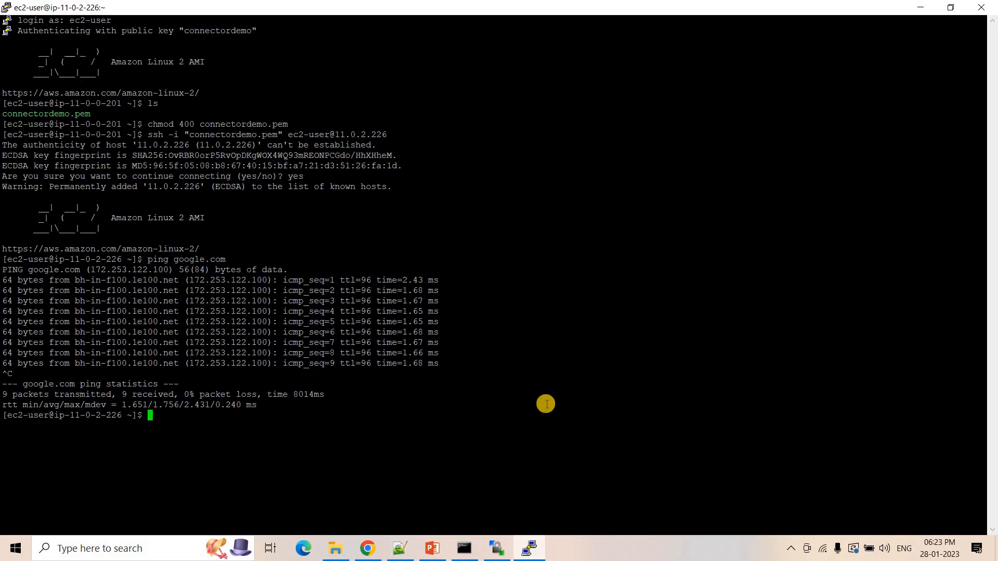
pyautogui.rightClick(546, 404)
pyautogui.press('Return')
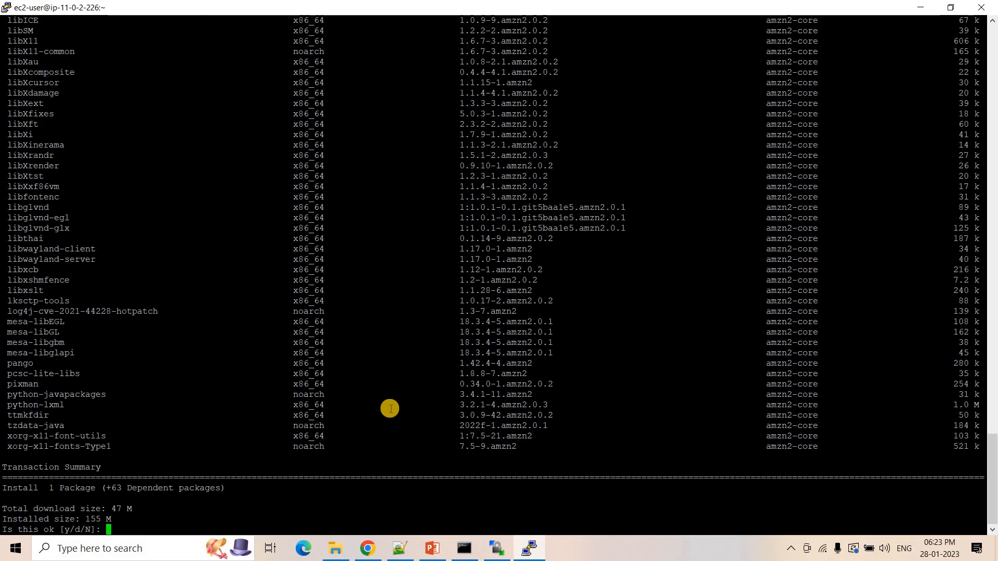
pyautogui.write('y')
pyautogui.press('Return')
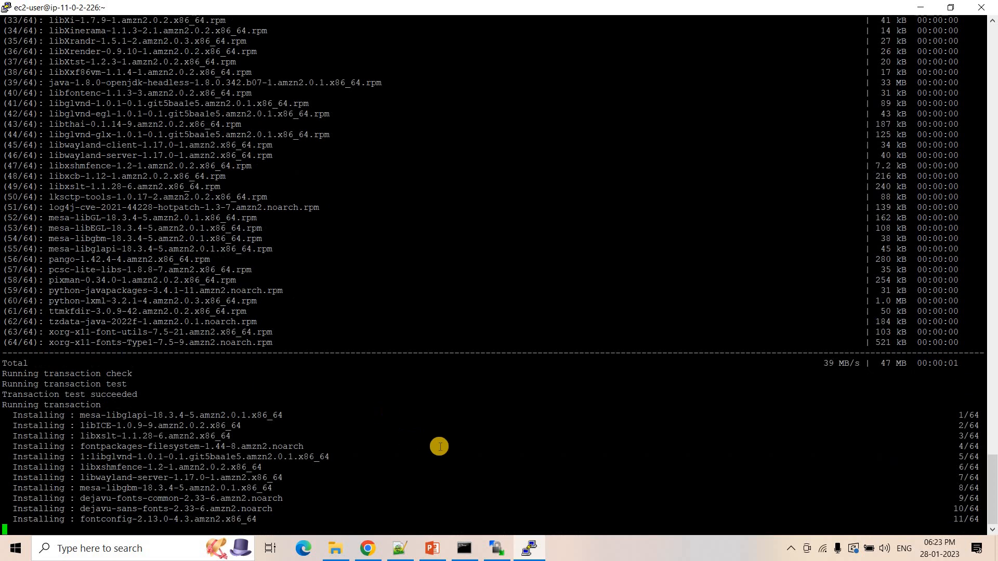
# - Download kafka_2.12-2.8.1.tgz from archive.apache.org onto the private instance using the wget command from the notes
pyautogui.click(400, 548)
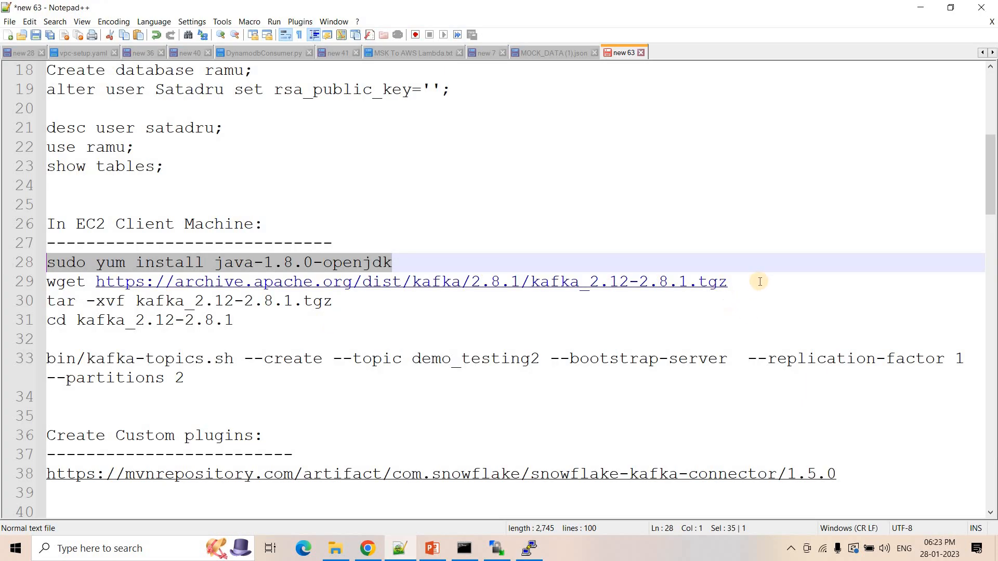
pyautogui.moveTo(728, 281); pyautogui.dragTo(29, 293)
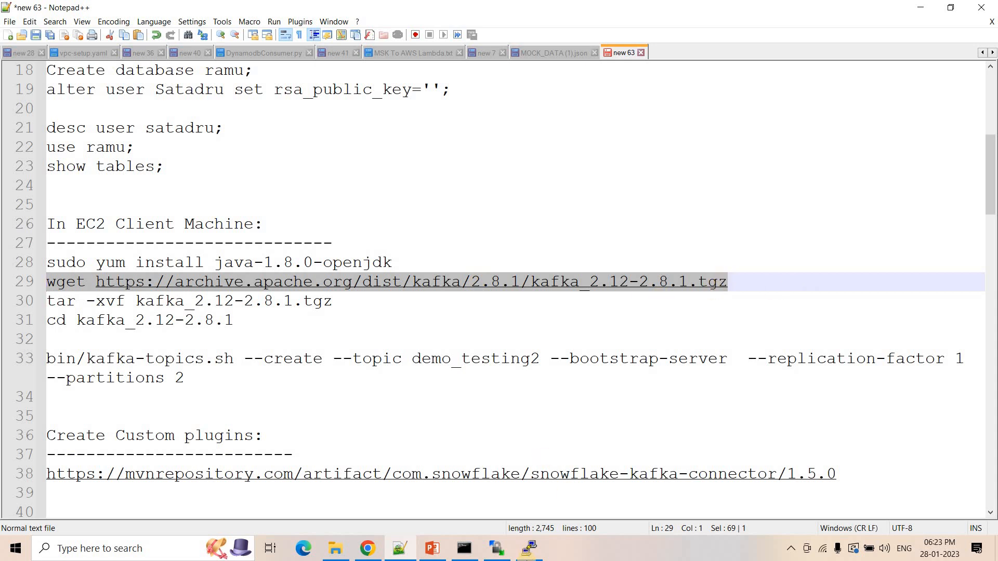
pyautogui.click(529, 549)
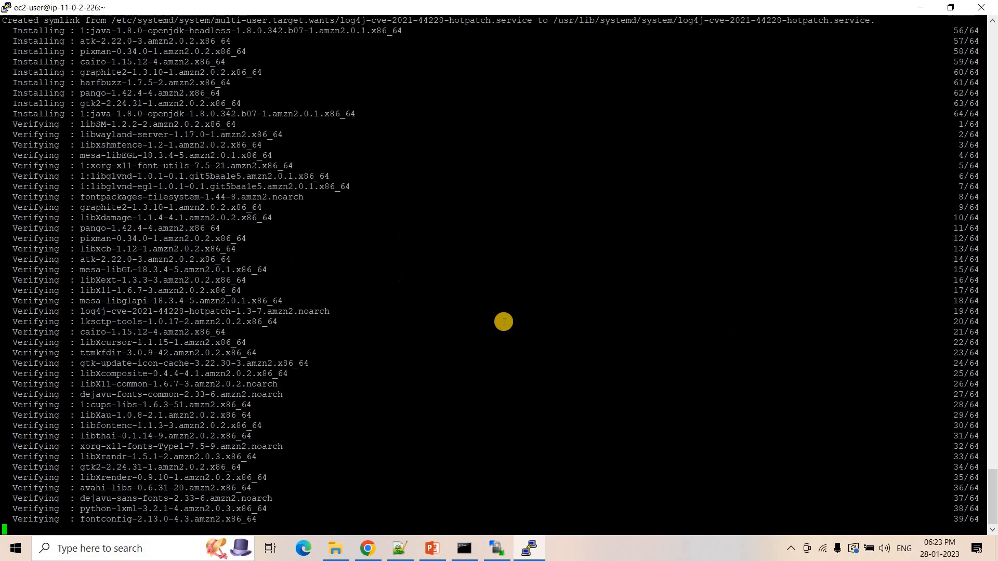
pyautogui.rightClick(504, 323)
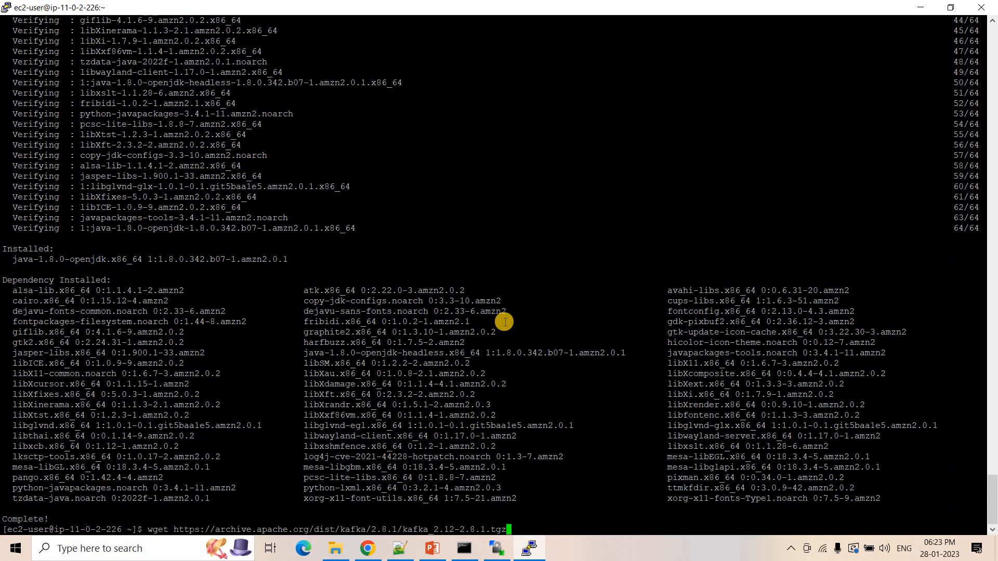
pyautogui.press('Return')
# - Extract the Kafka archive on the private instance with the notes' tar -xvf kafka_2.12-2.8.1.tgz command
pyautogui.click(400, 549)
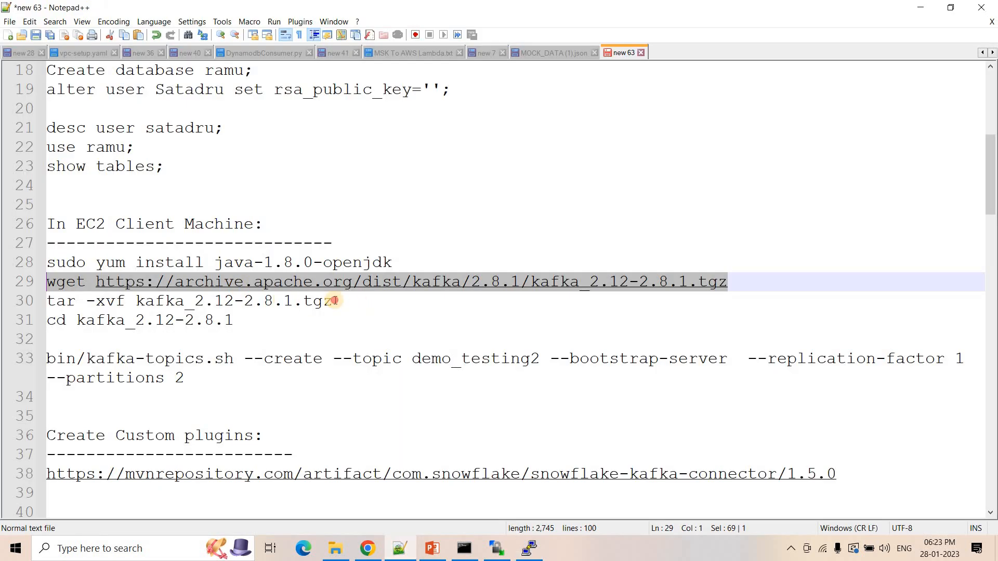
pyautogui.moveTo(334, 301); pyautogui.dragTo(42, 307)
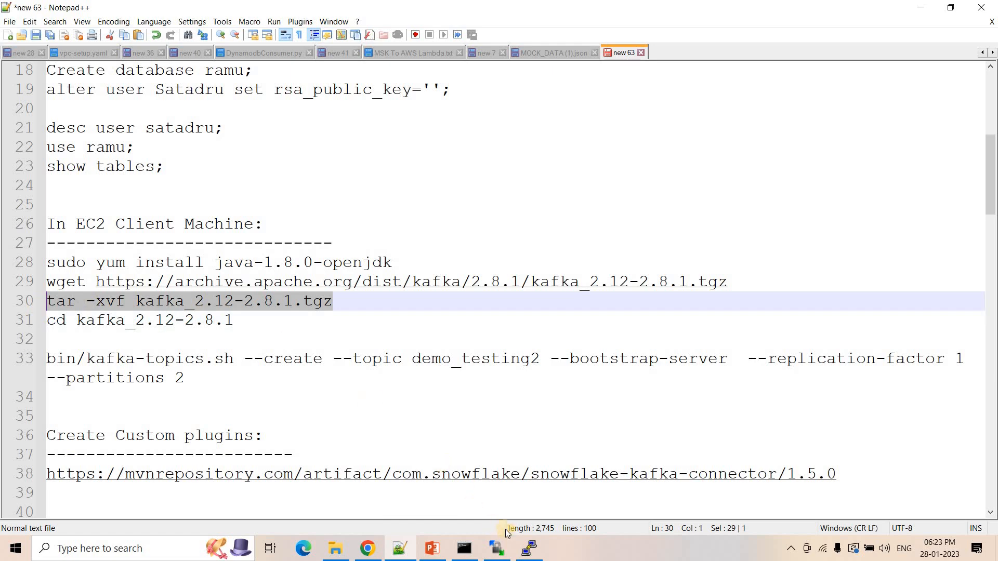
pyautogui.click(528, 549)
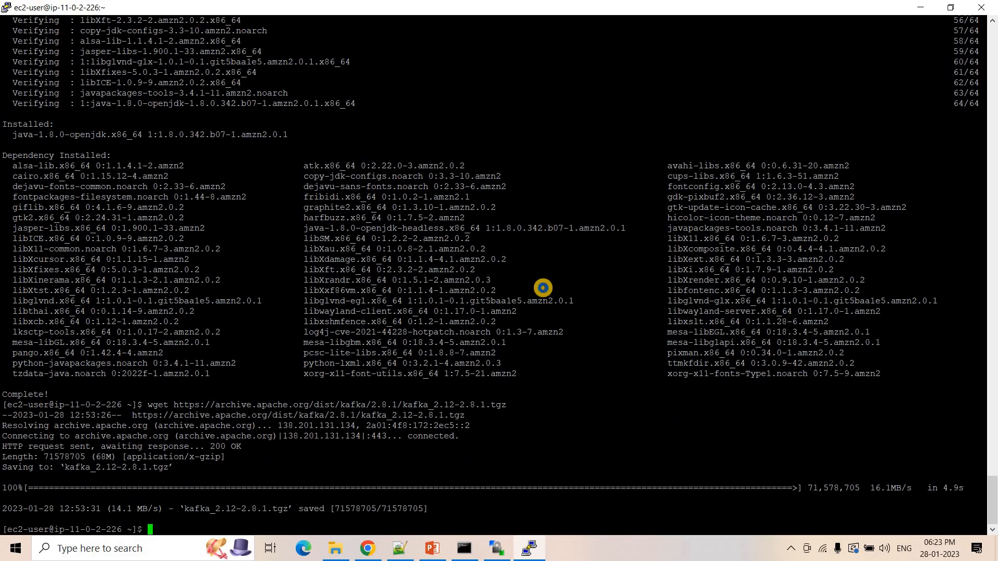
pyautogui.rightClick(544, 287)
pyautogui.press('Return')
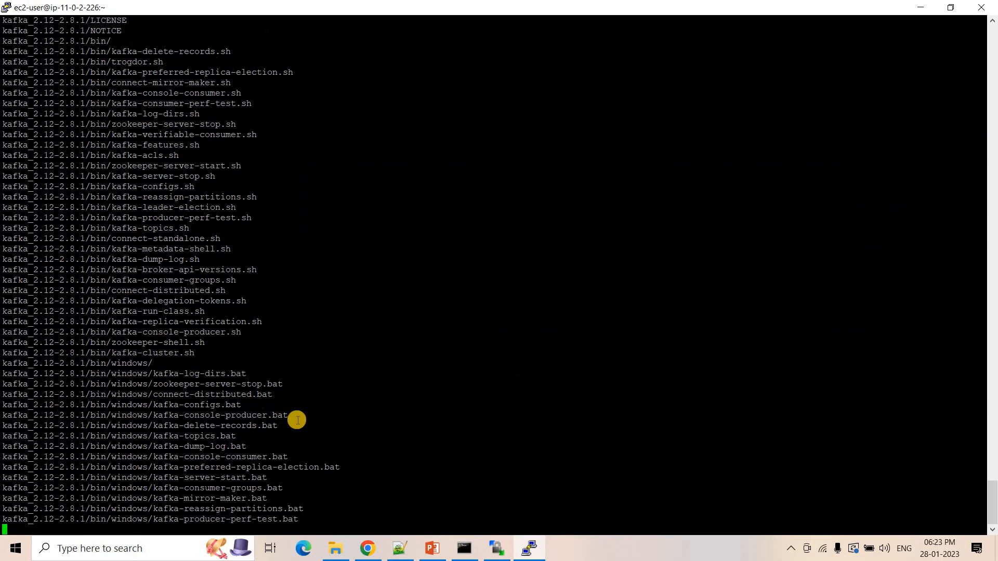
# - Change into the kafka_2.12-2.8.1 directory with the command from the notes and list its contents
pyautogui.click(401, 550)
pyautogui.moveTo(238, 323); pyautogui.dragTo(26, 321)
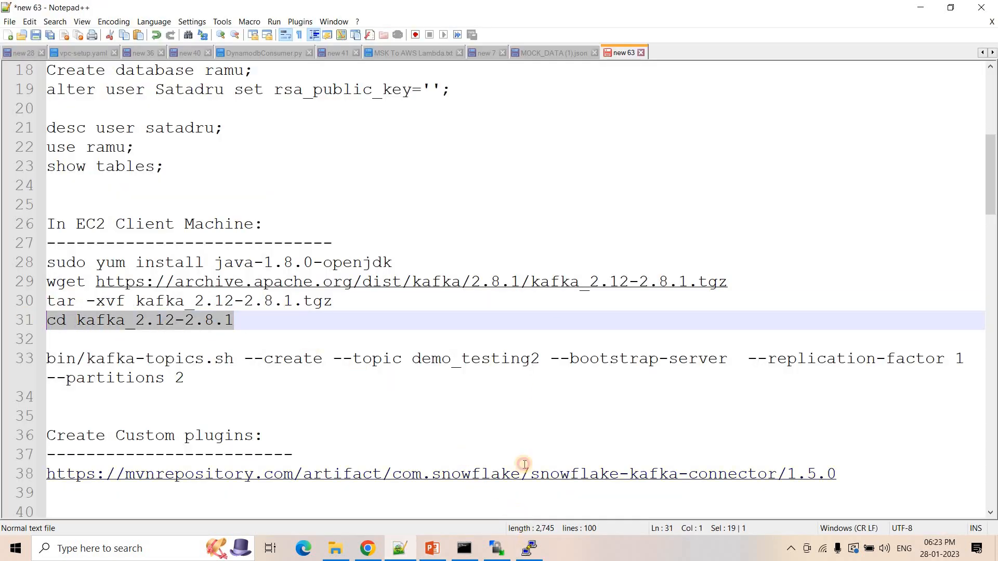
pyautogui.hotkey('alt', 'Tab')
pyautogui.rightClick(521, 386)
pyautogui.press('Return')
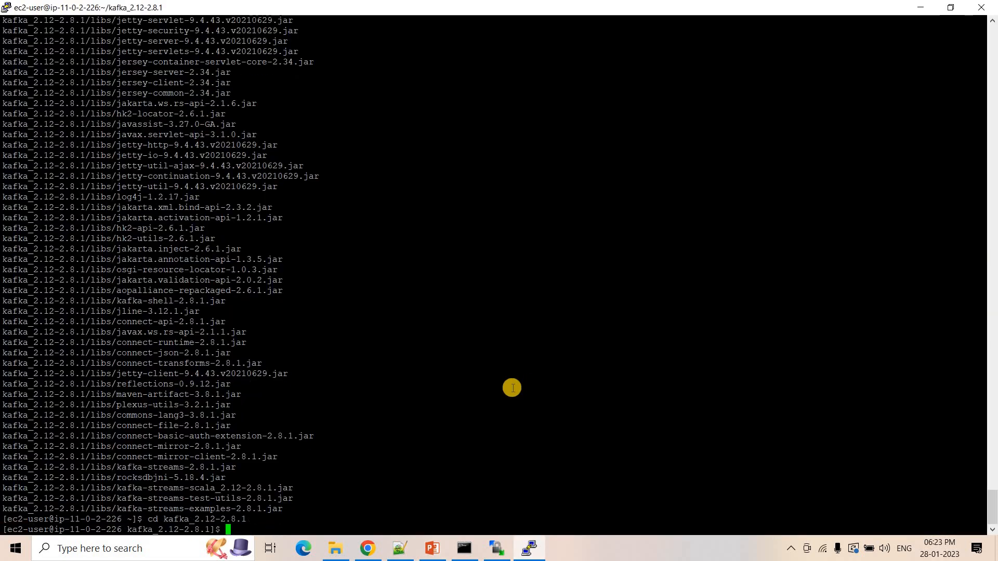
pyautogui.write('ls')
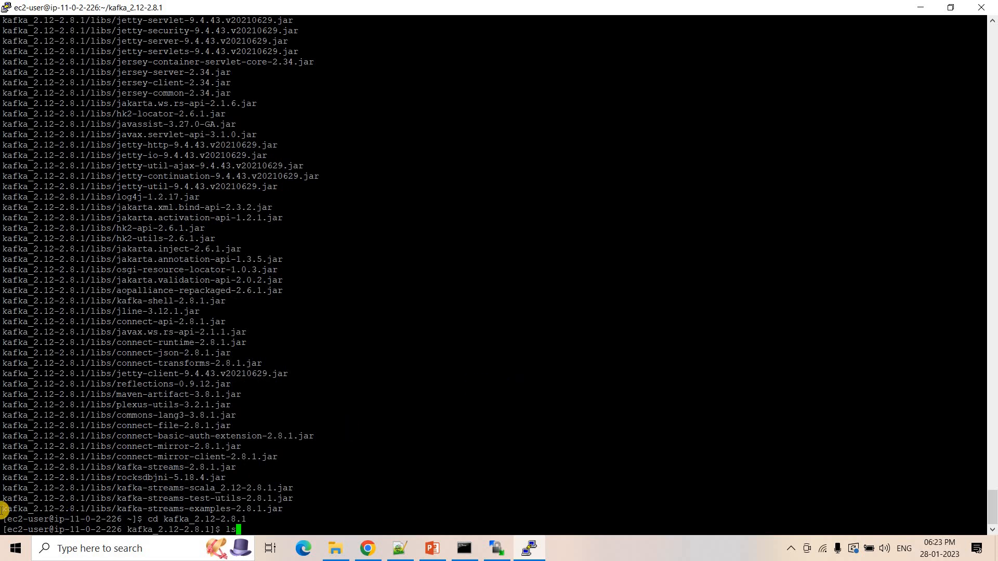
pyautogui.press('Return')
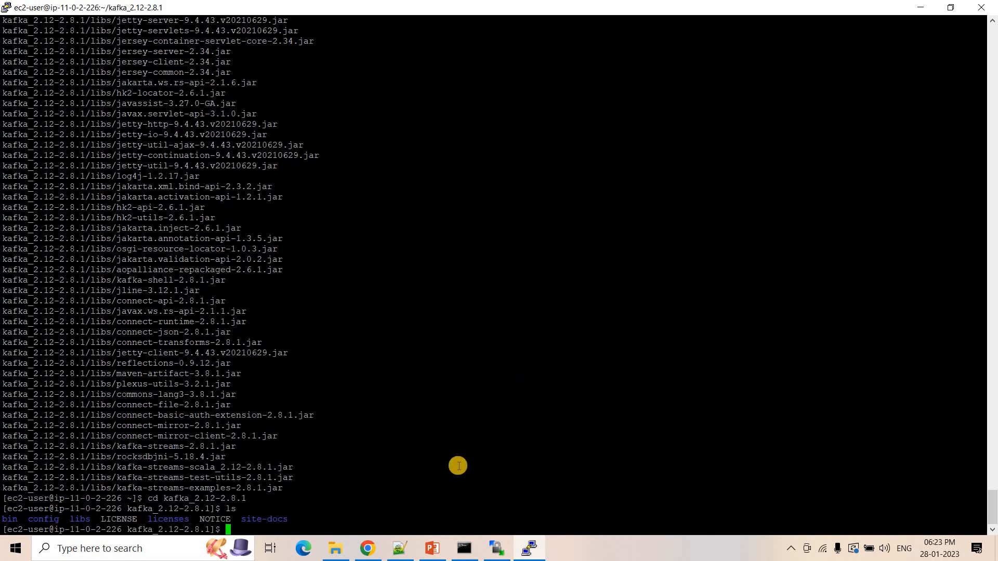
# - In the Notepad++ notes, examine the kafka-topics.sh create command's script name, demo_testing2 topic and bootstrap-server argument
pyautogui.click(399, 551)
pyautogui.moveTo(88, 360); pyautogui.dragTo(234, 360)
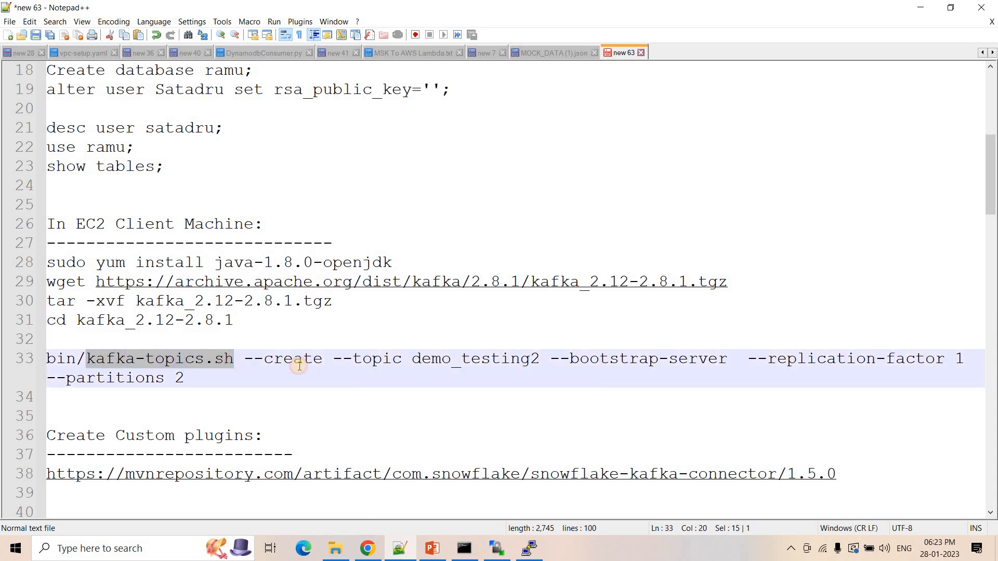
pyautogui.click(499, 364)
pyautogui.doubleClick(451, 362)
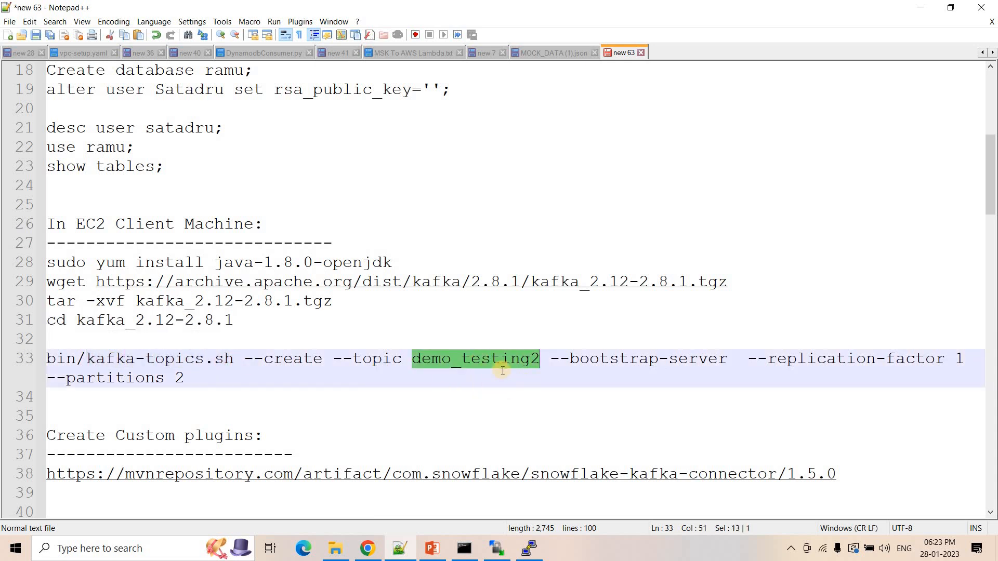
pyautogui.click(738, 360)
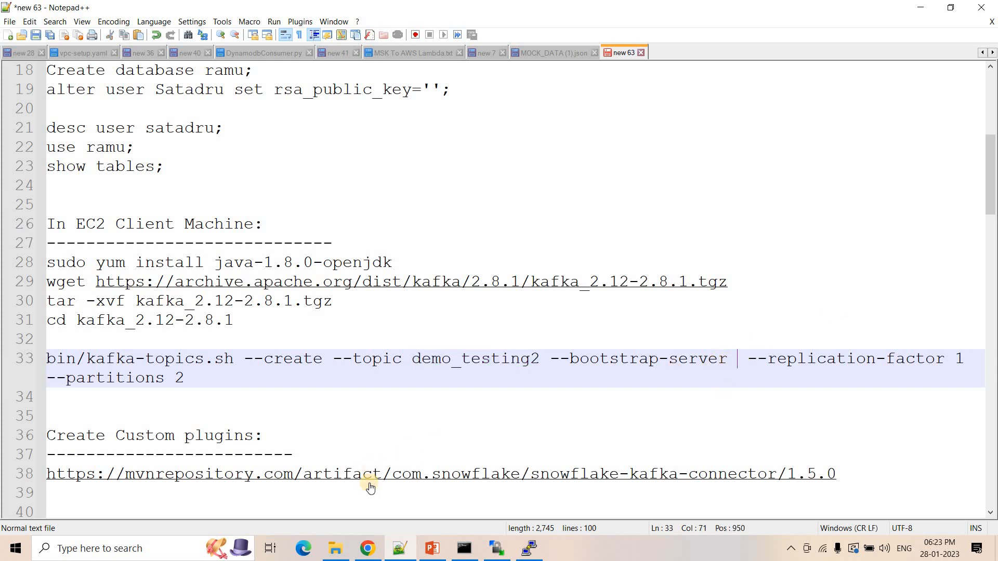
# - Return to the Amazon MSK clusters list in Chrome to check the status of demoyt28cluster
pyautogui.click(368, 549)
pyautogui.click(260, 11)
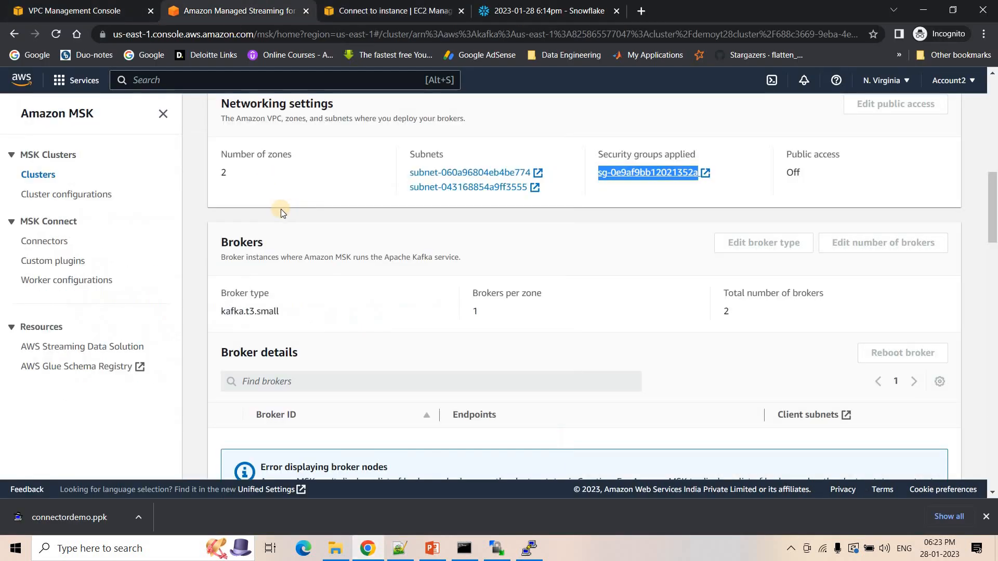
pyautogui.scroll(10, 281, 209)
pyautogui.click(295, 161)
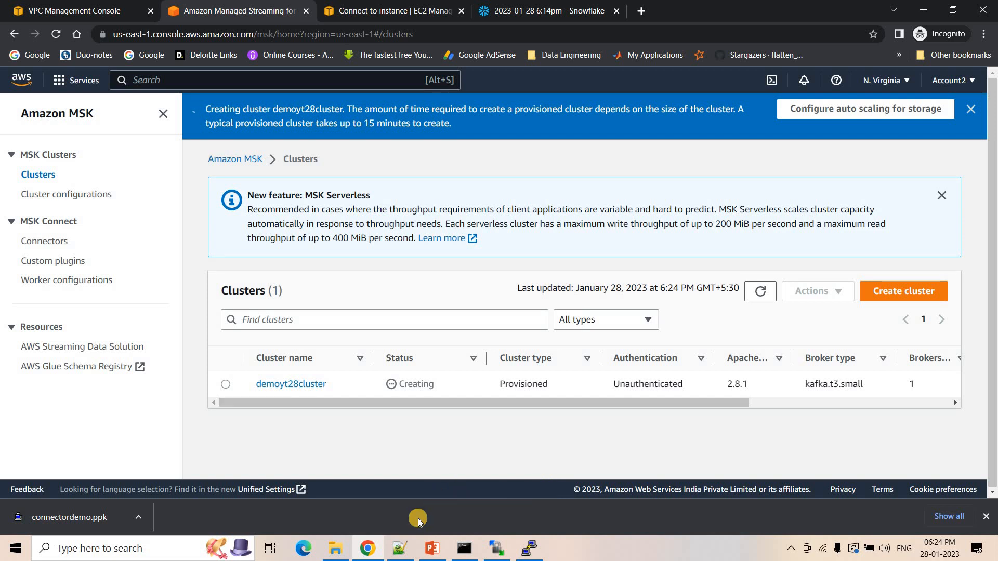
# - Review the demo_testing2 topic command and custom plugins section in the notes, and bring up the architecture diagram in PowerPoint
pyautogui.click(399, 549)
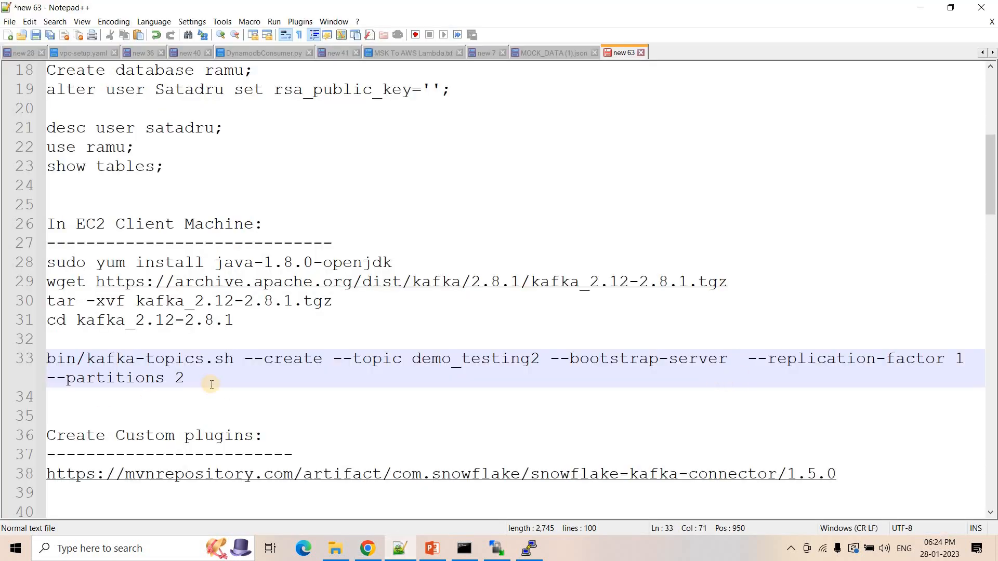
pyautogui.doubleClick(472, 360)
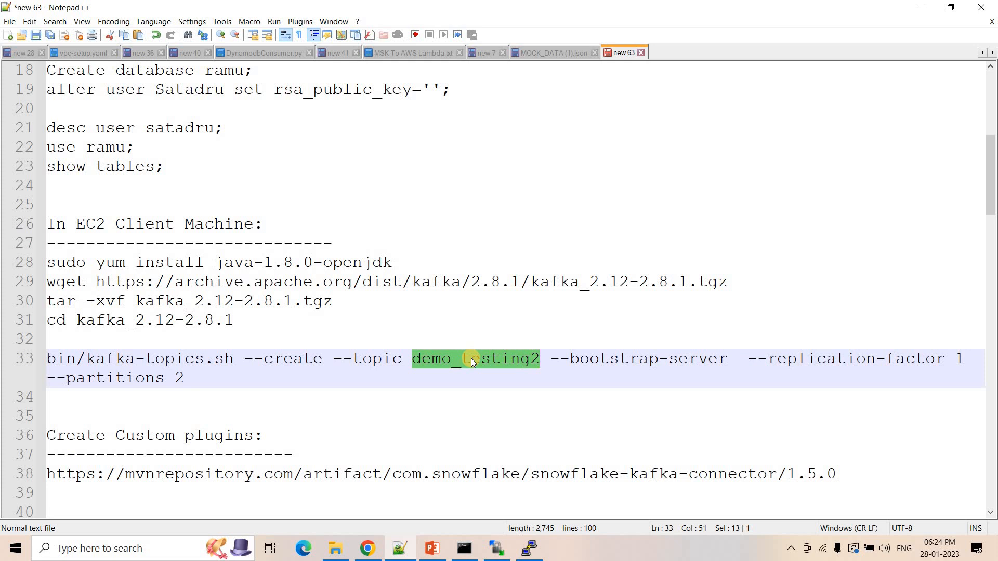
pyautogui.scroll(-1, 309, 399)
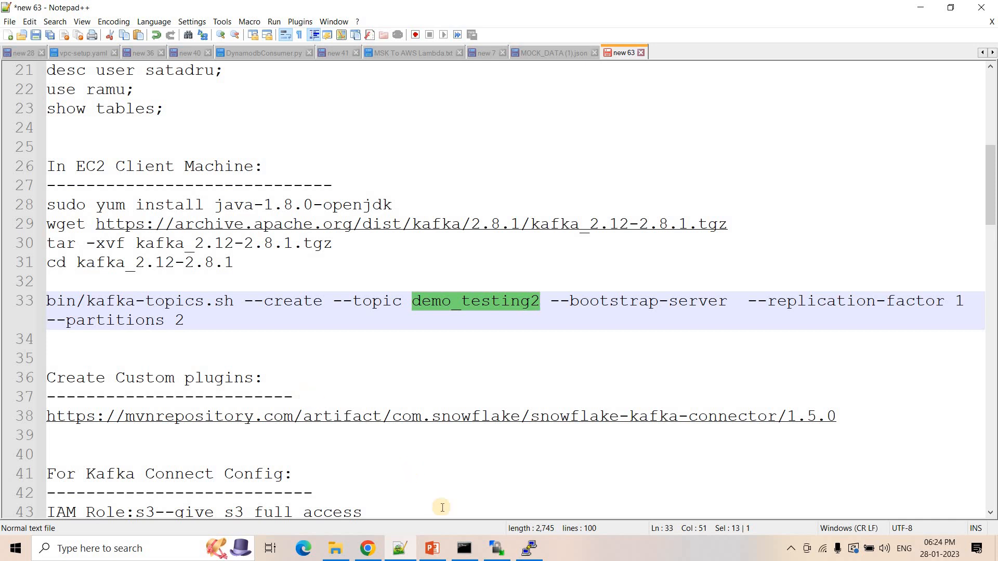
pyautogui.click(432, 549)
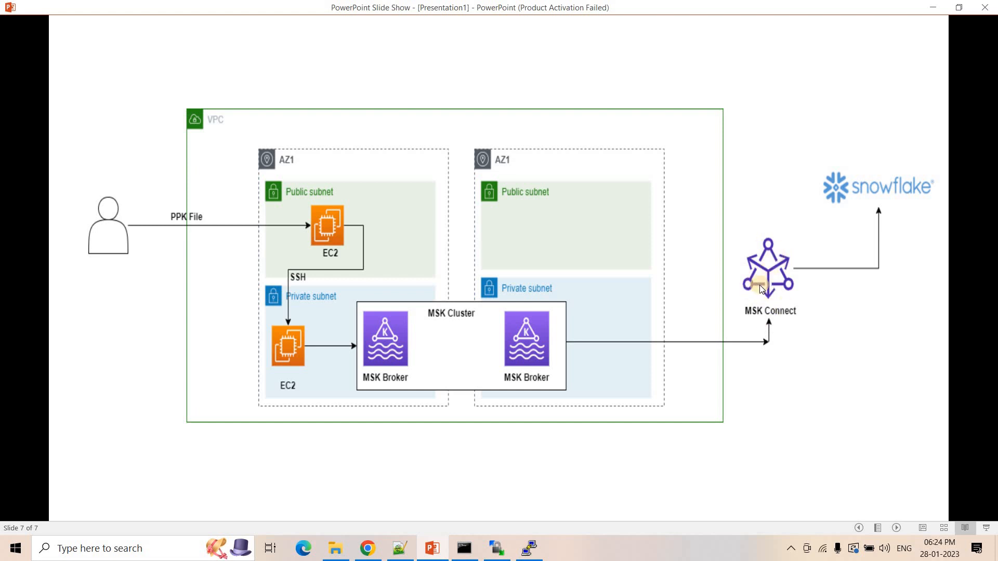
# - Open the snowflake-kafka-connector 1.5.0 Maven link from the Notepad++ notes in a new Chrome tab and download its jar file
pyautogui.click(402, 551)
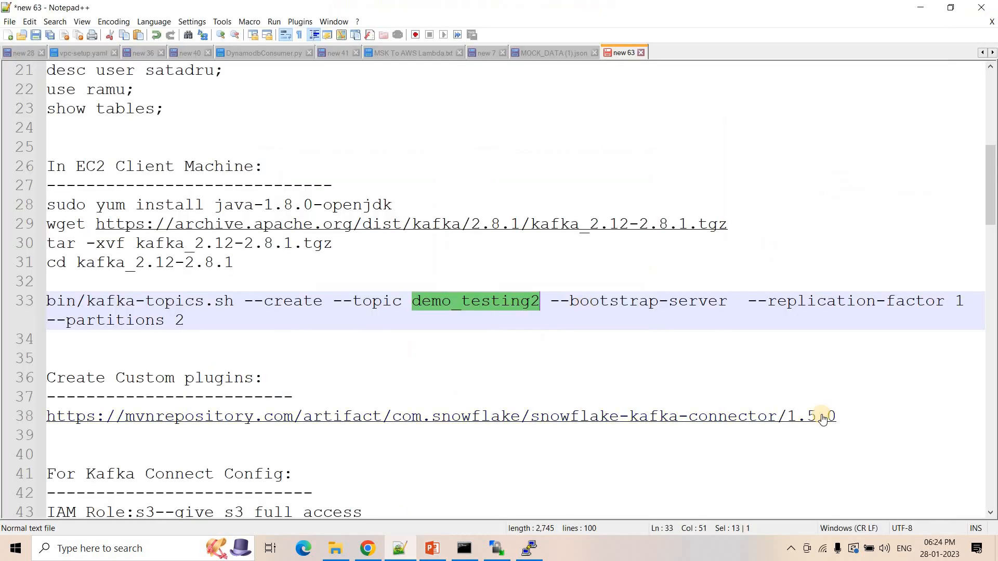
pyautogui.click(855, 416)
pyautogui.moveTo(54, 411); pyautogui.dragTo(46, 416)
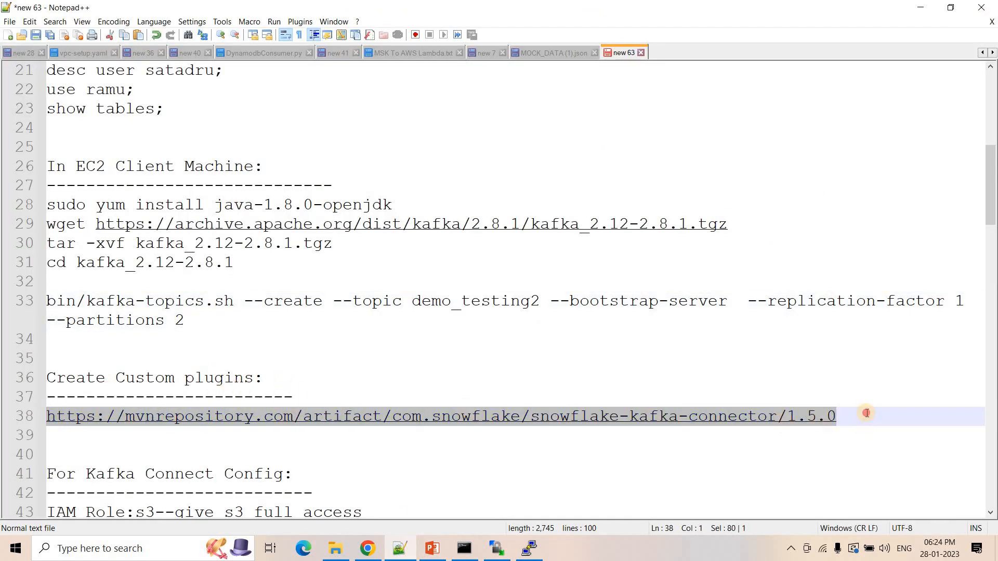
pyautogui.moveTo(837, 419); pyautogui.dragTo(2, 416)
pyautogui.hotkey('ctrl', 'c')
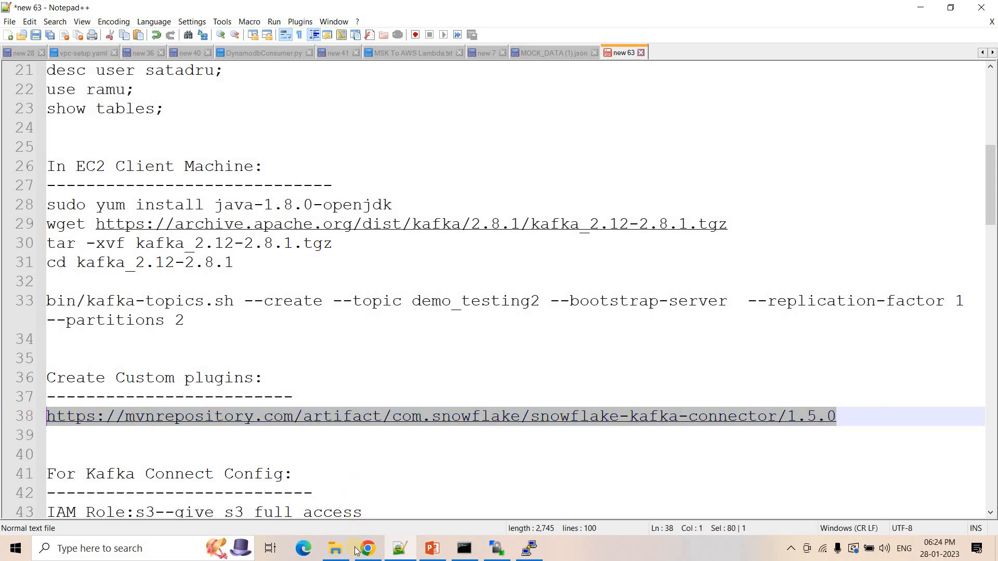
pyautogui.hotkey('alt', 'Tab')
pyautogui.hotkey('ctrl', 't')
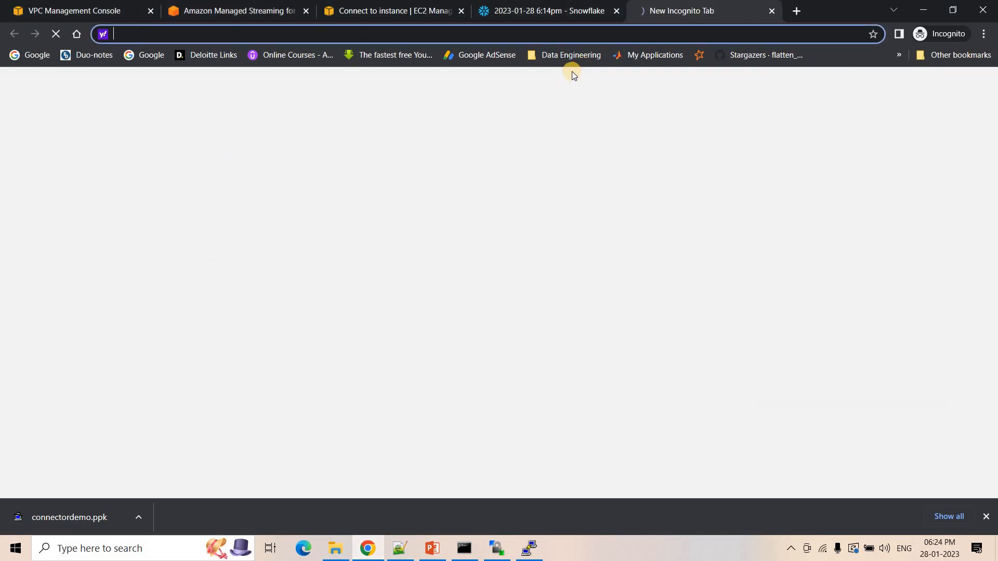
pyautogui.hotkey('ctrl', 'v')
pyautogui.press('Return')
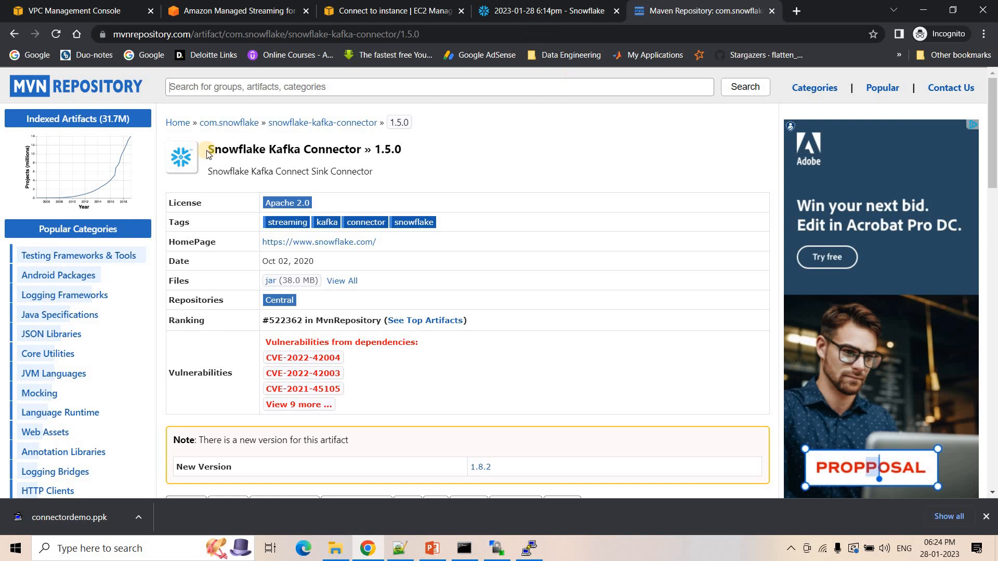
pyautogui.click(272, 283)
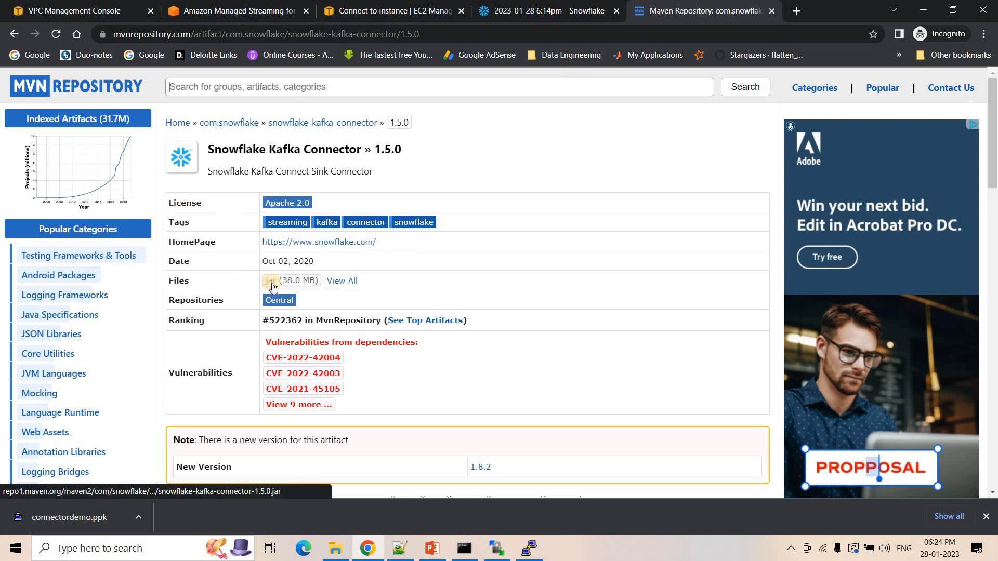
pyautogui.click(272, 285)
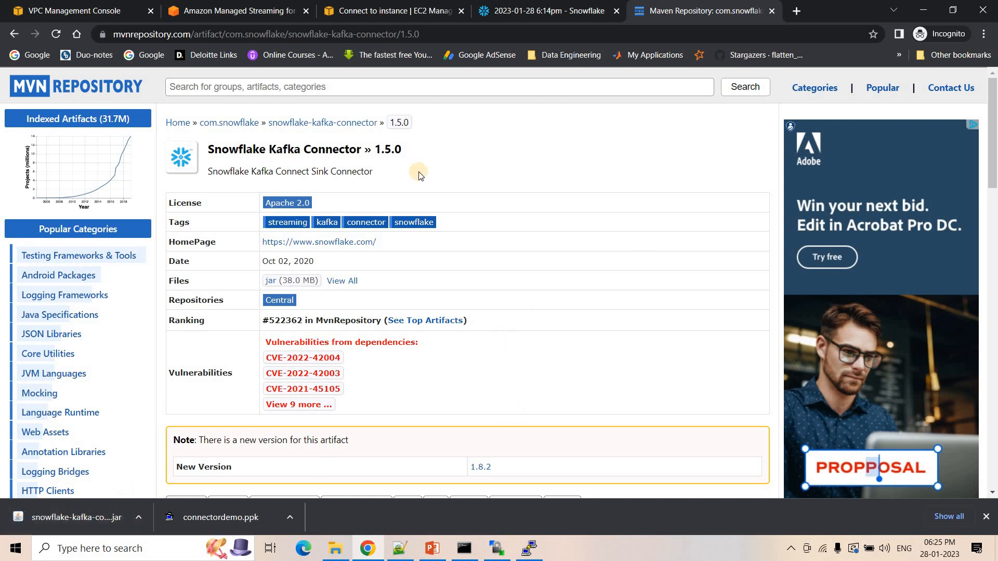
# - Open the AWS console home in a separate browser tab and go to the S3 buckets list
pyautogui.click(403, 5)
pyautogui.rightClick(24, 77)
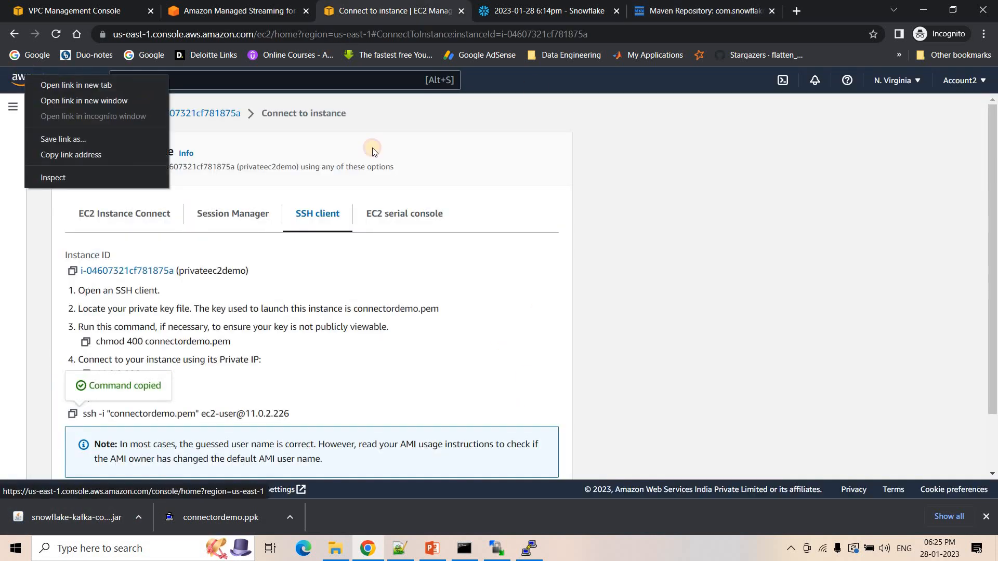
pyautogui.click(58, 83)
pyautogui.click(474, 6)
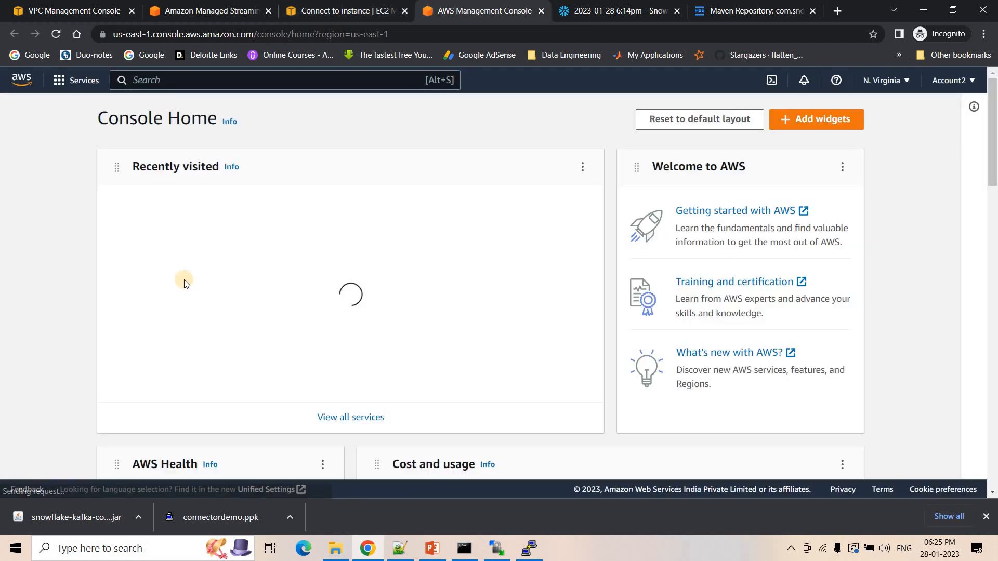
pyautogui.click(146, 286)
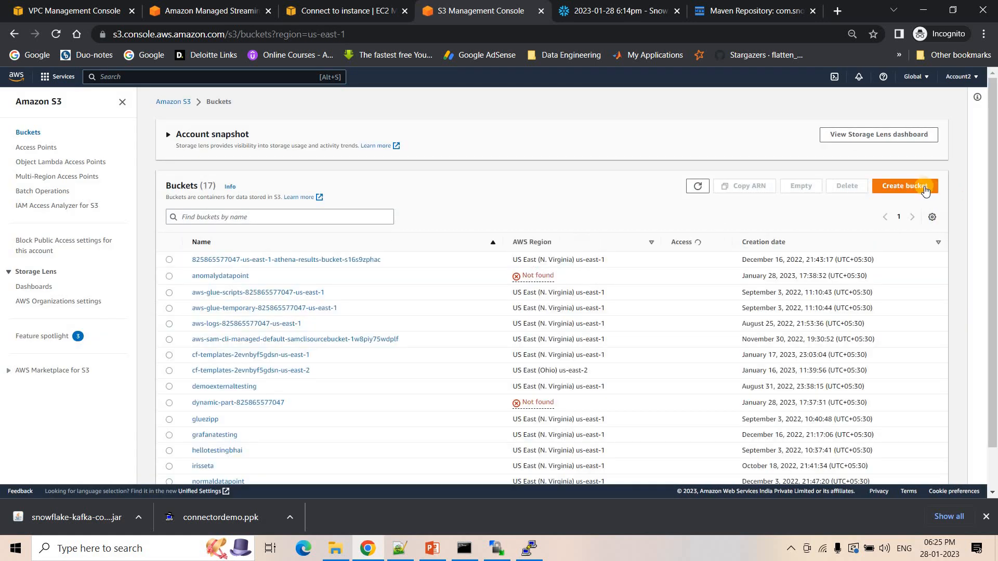
# - Create an S3 bucket named connectordemoyt in US East (N. Virginia) us-east-1, keeping the default settings
pyautogui.click(908, 186)
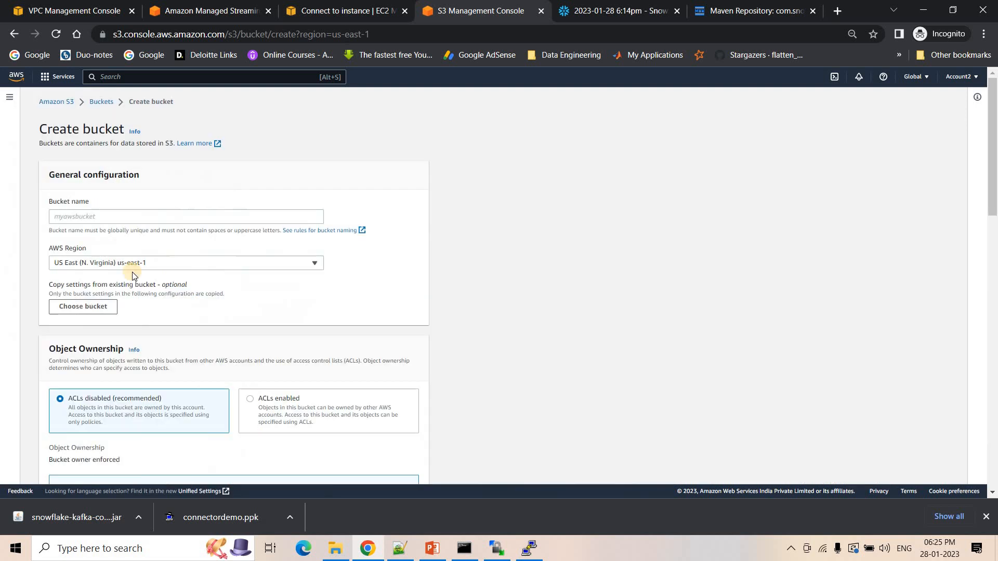
pyautogui.click(94, 213)
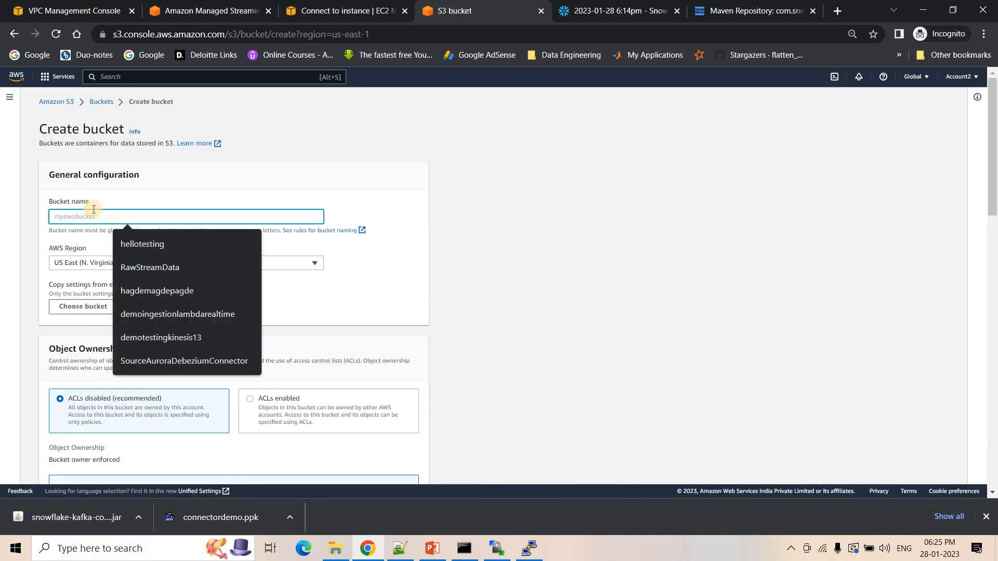
pyautogui.write('connectordemo')
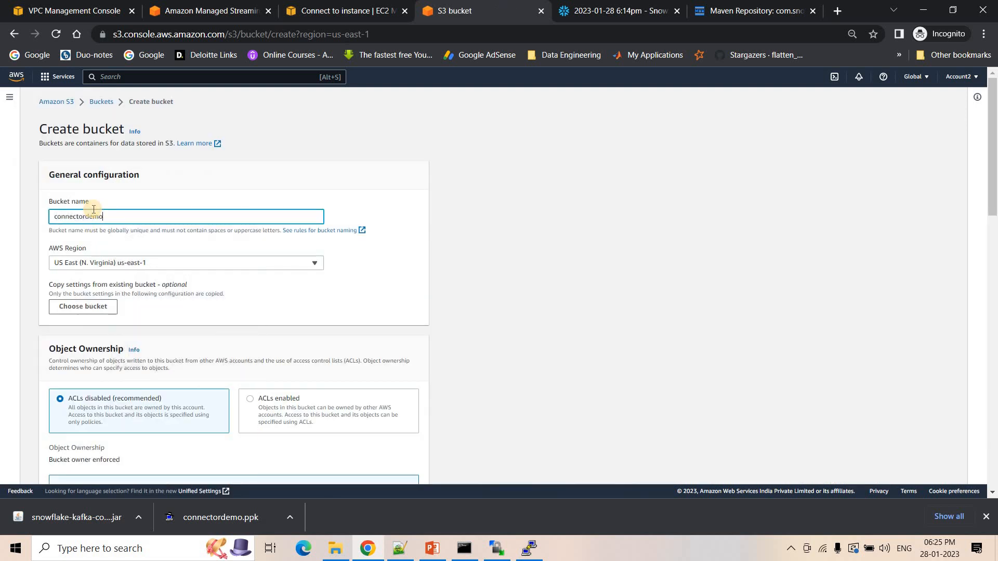
pyautogui.doubleClick(94, 213)
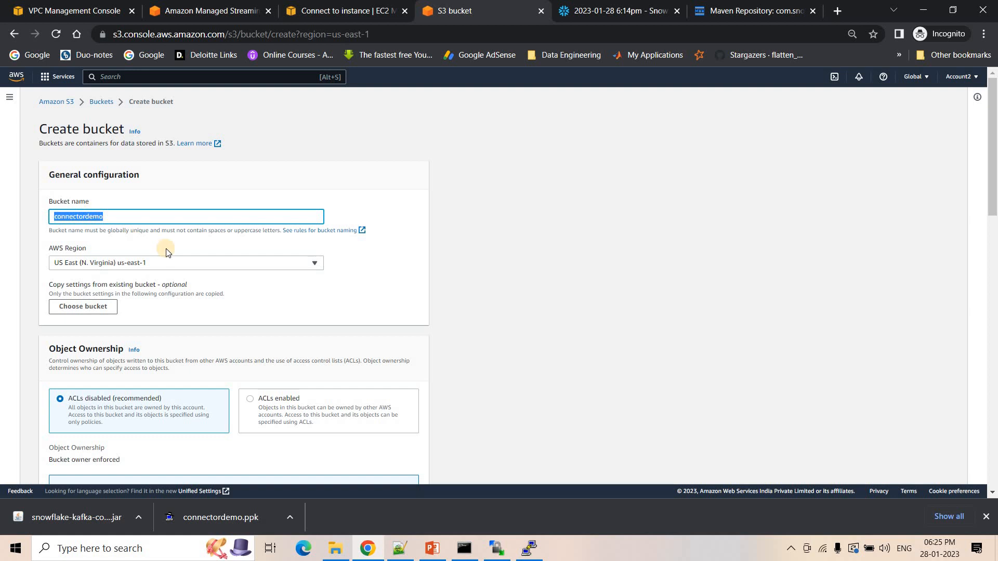
pyautogui.click(137, 218)
pyautogui.write('yt')
pyautogui.doubleClick(136, 217)
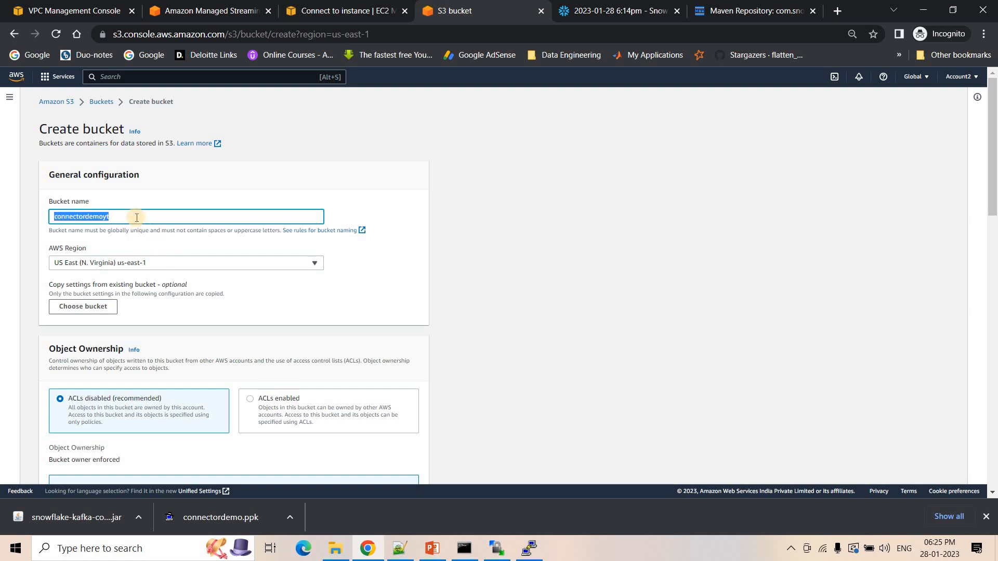
pyautogui.scroll(-20, 505, 471)
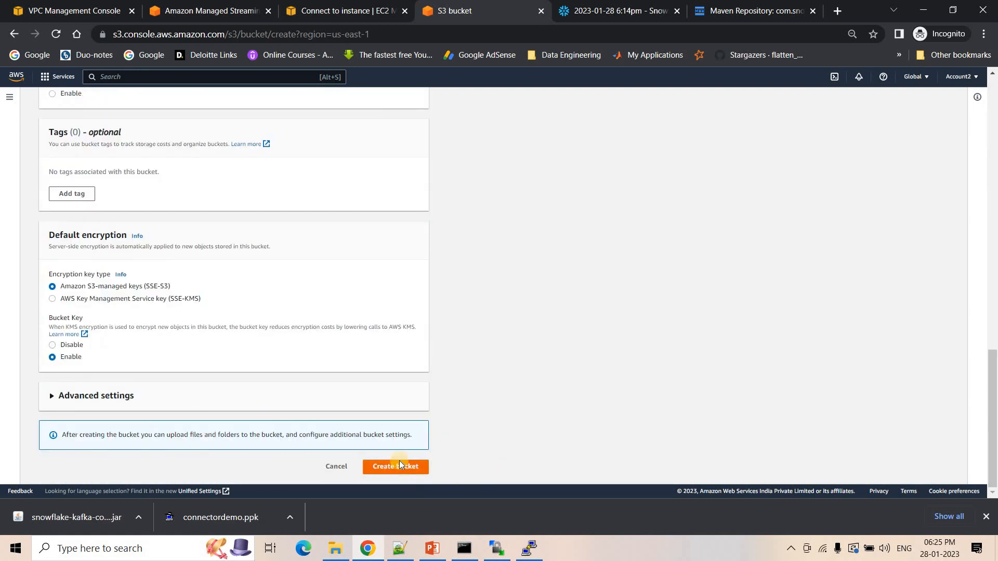
pyautogui.click(399, 464)
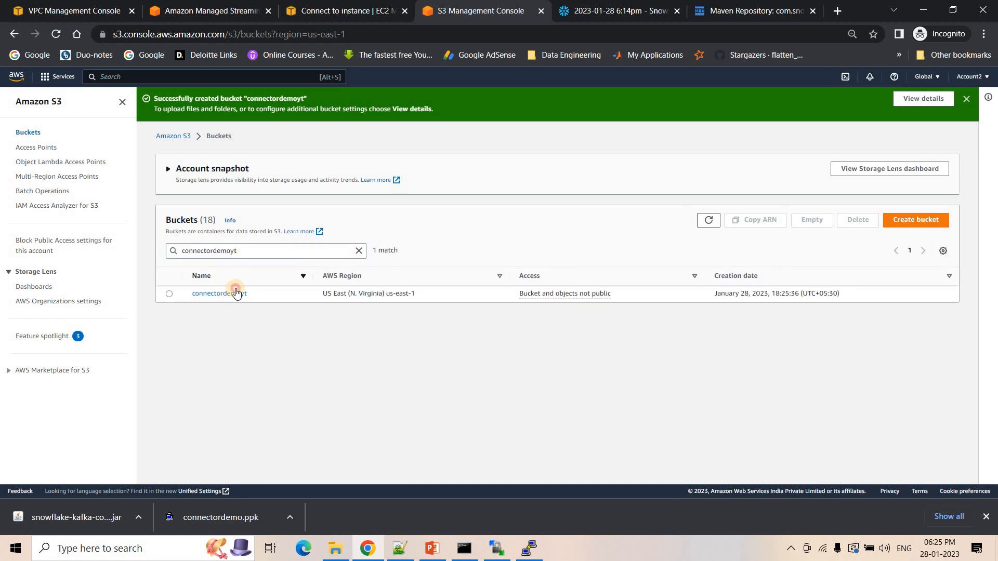
# - Upload snowflake-kafka-connector-1.5.0 (2).jar from Downloads to the connectordemoyt bucket and dismiss the browser's downloads bar
pyautogui.click(237, 294)
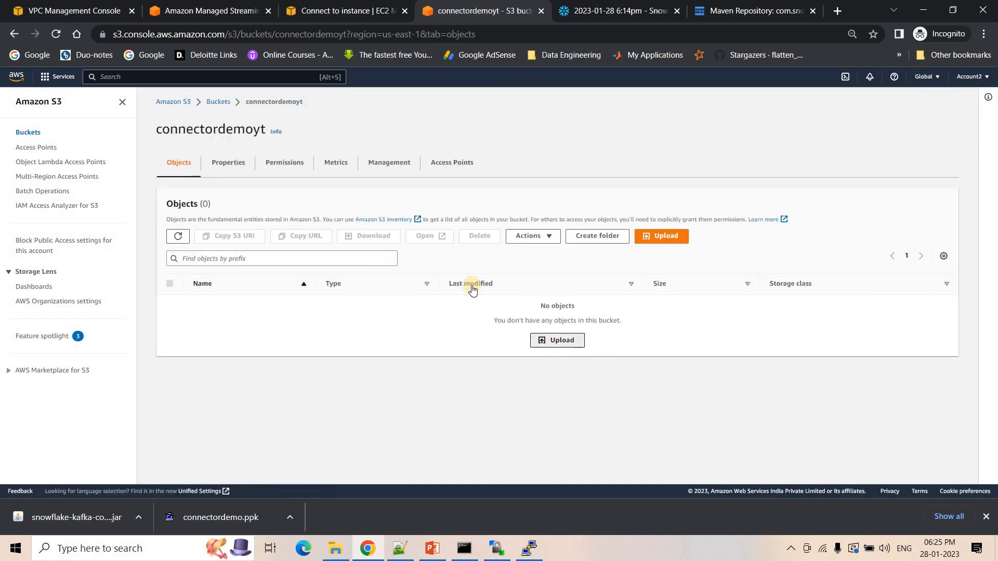
pyautogui.click(336, 228)
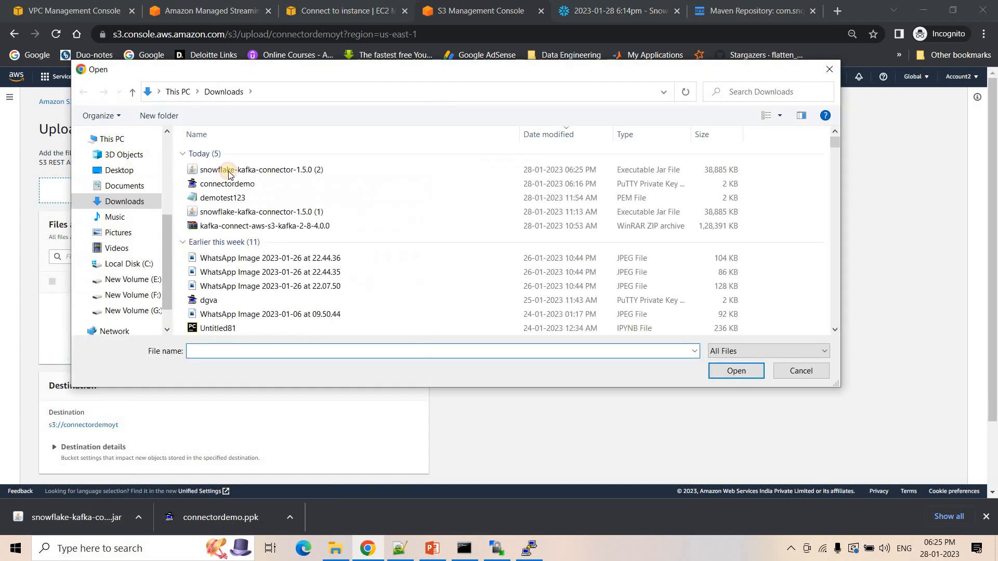
pyautogui.click(367, 171)
pyautogui.click(728, 371)
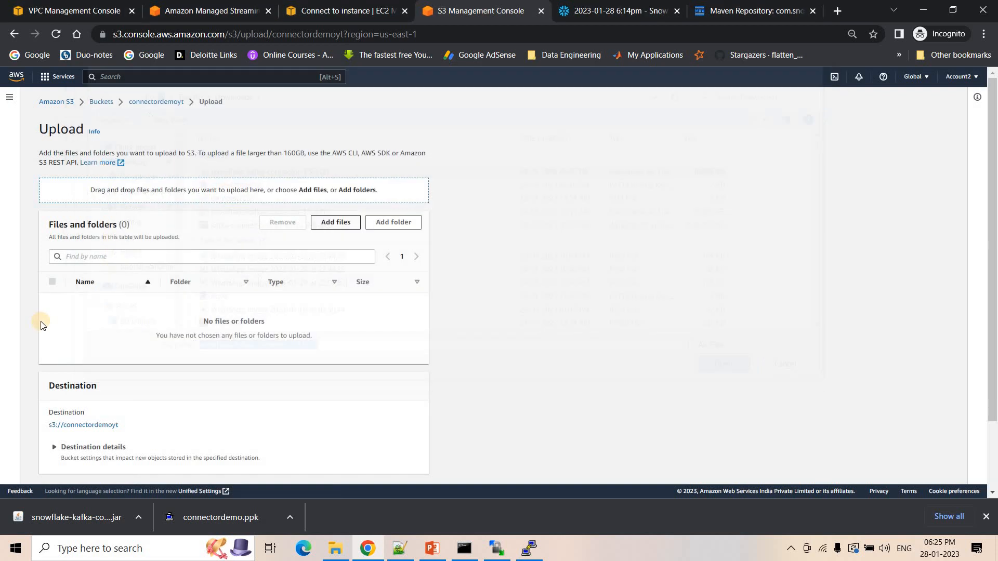
pyautogui.scroll(-1, 468, 468)
pyautogui.click(416, 470)
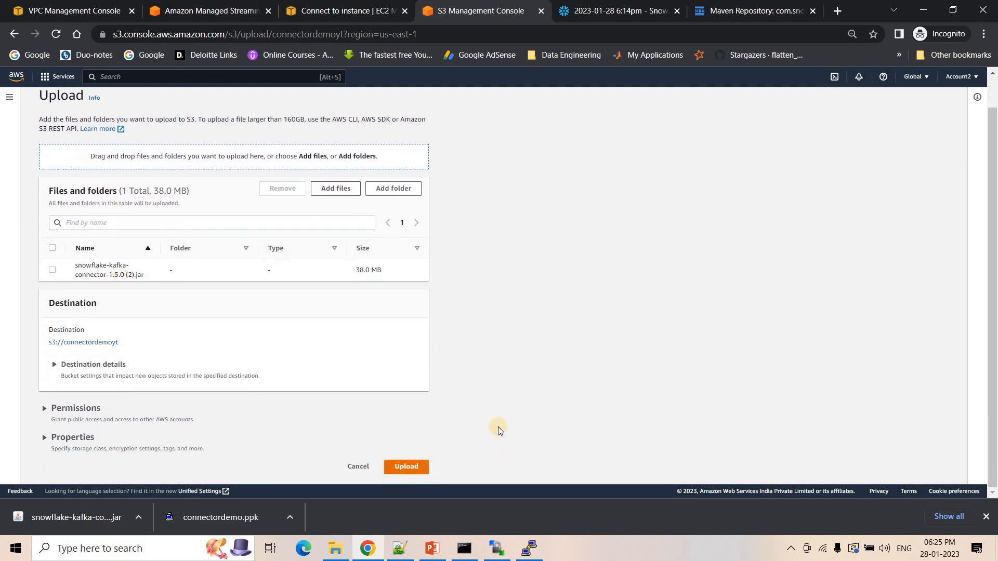
pyautogui.click(986, 520)
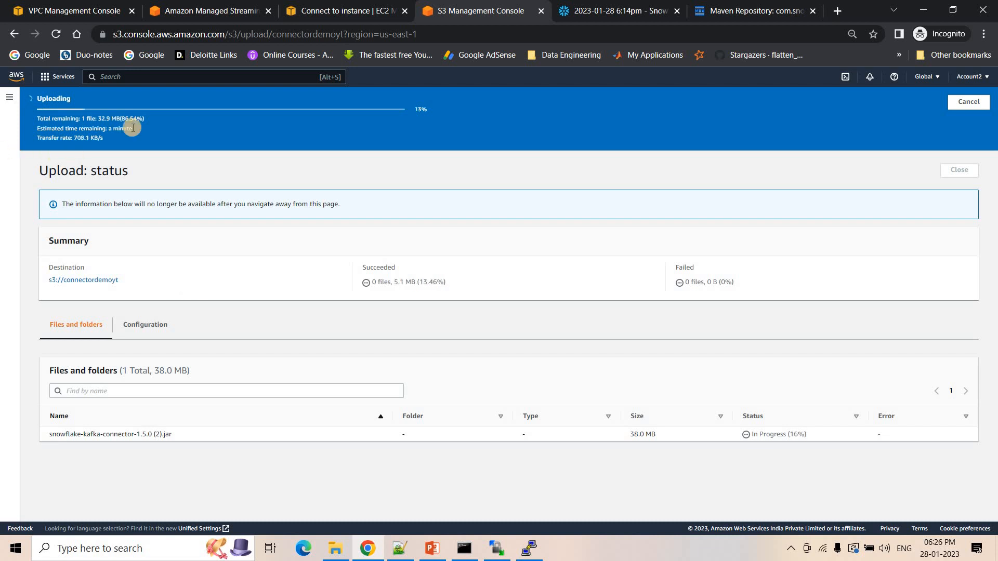
# - From Amazon MSK, start creating an MSK Connect custom plugin in a separate browser tab and review the plugin description
pyautogui.click(236, 6)
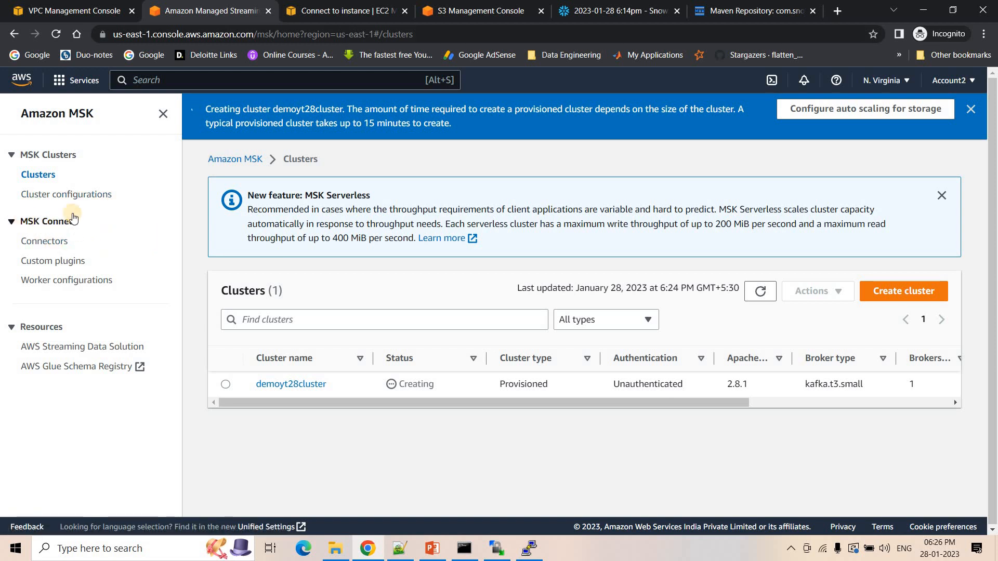
pyautogui.rightClick(62, 265)
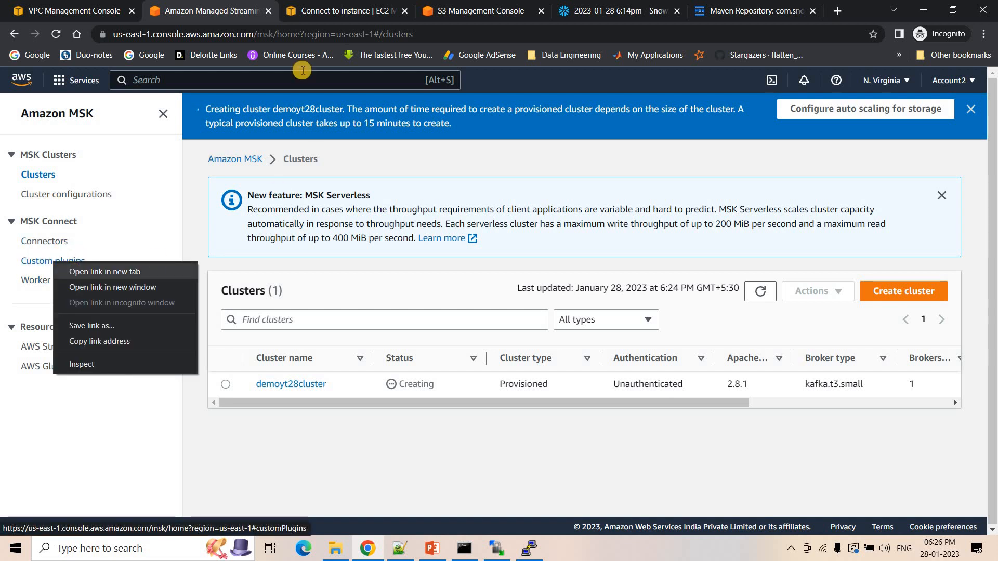
pyautogui.click(78, 270)
pyautogui.click(285, 6)
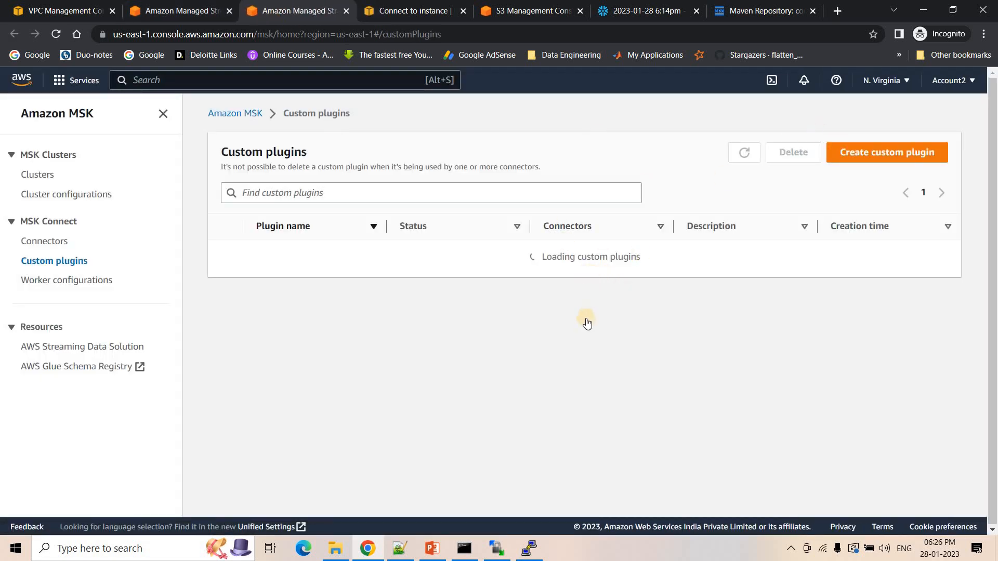
pyautogui.click(614, 325)
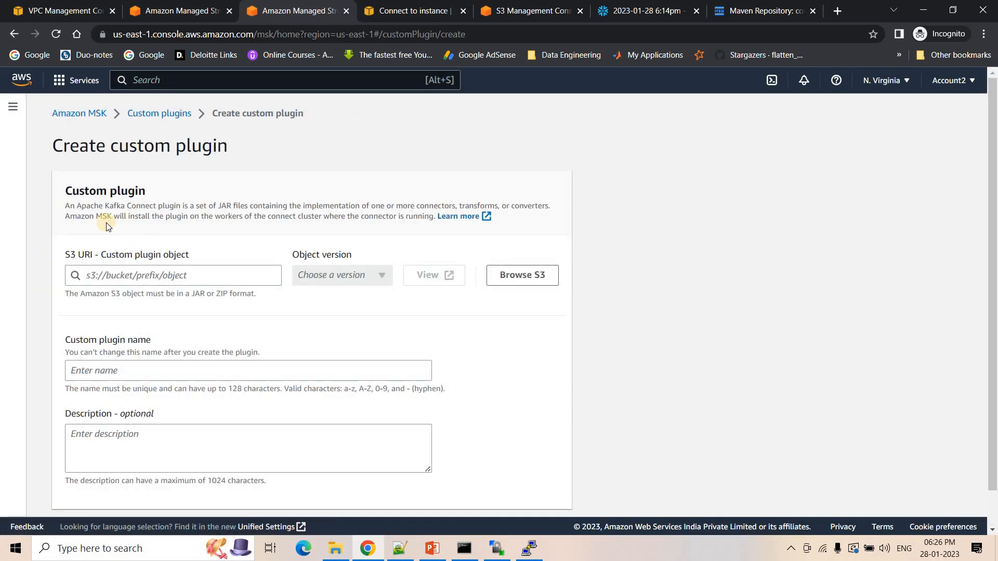
pyautogui.moveTo(65, 206); pyautogui.dragTo(183, 215)
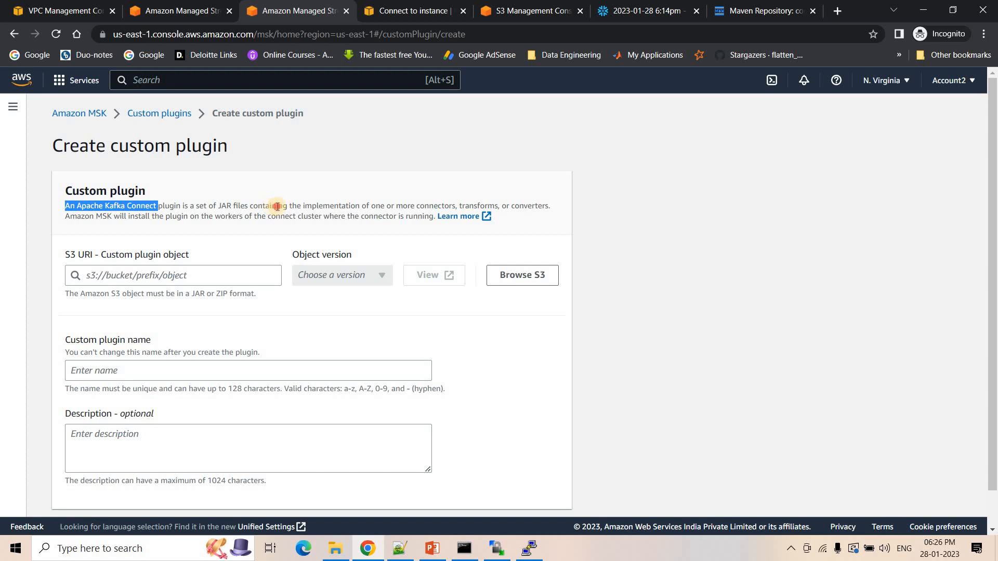
pyautogui.moveTo(269, 206); pyautogui.dragTo(345, 208)
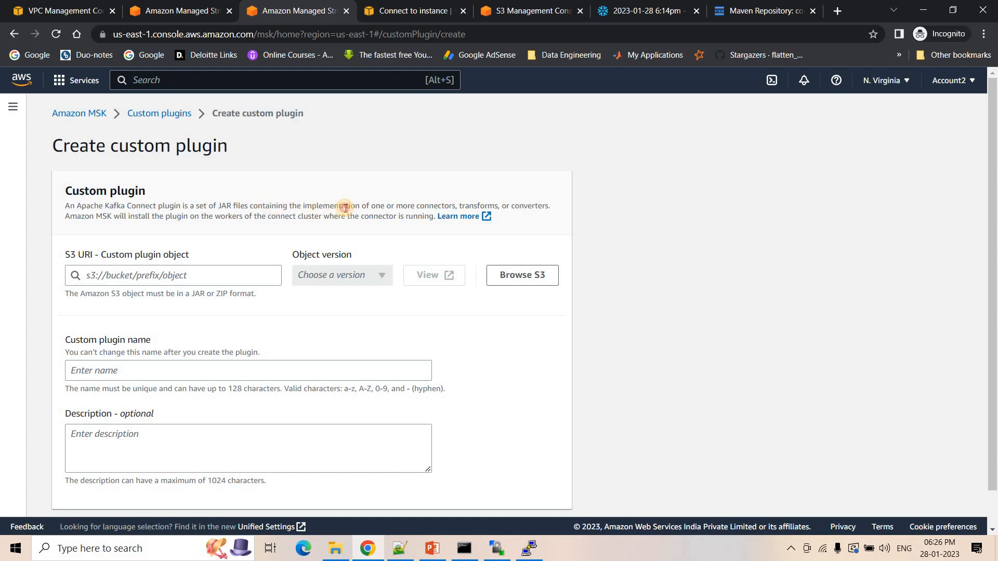
pyautogui.doubleClick(442, 206)
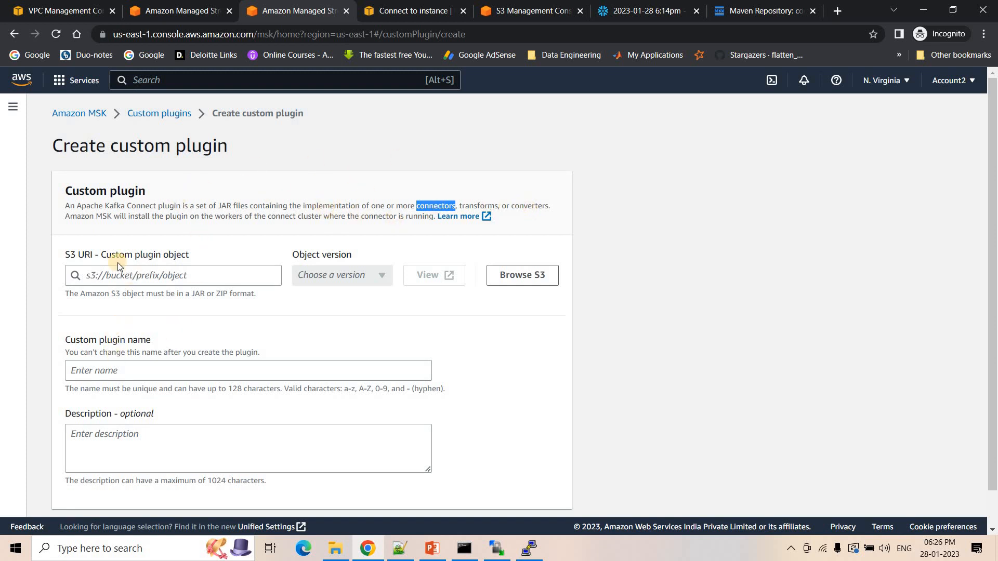
# - Copy the S3 URI of snowflake-kafka-connector-1.5.0 (2).jar in connectordemoyt and set it as the custom plugin object
pyautogui.click(201, 276)
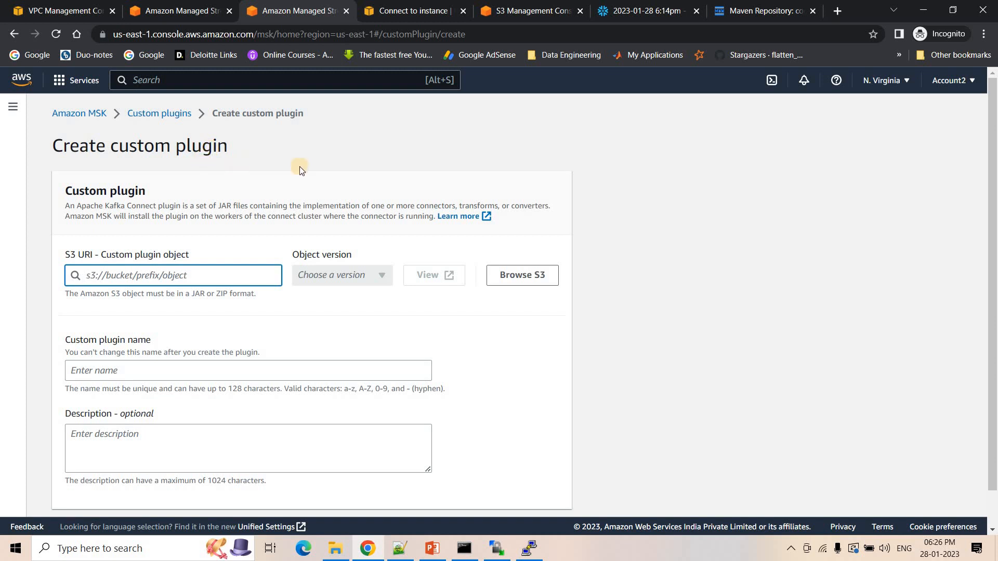
pyautogui.click(520, 8)
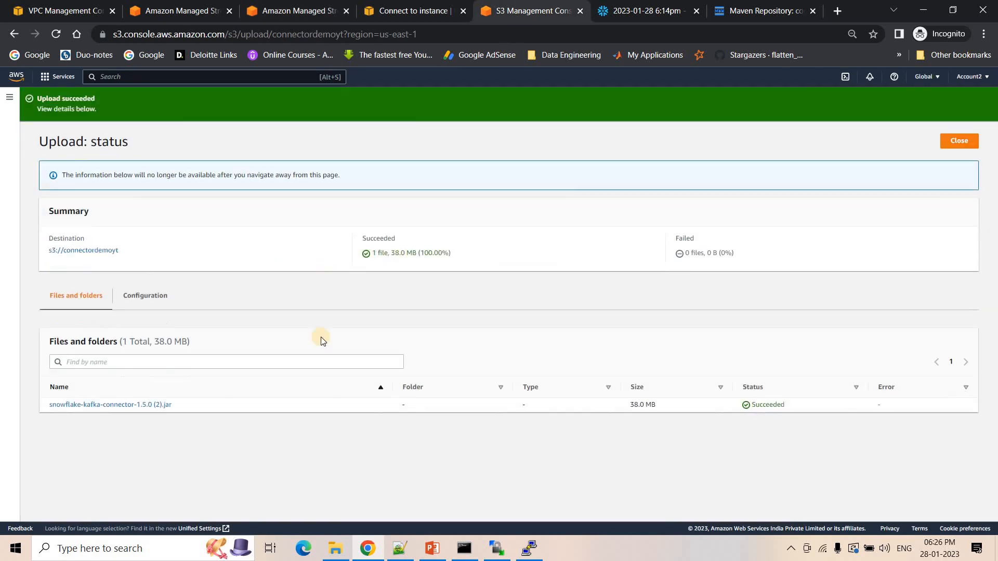
pyautogui.click(103, 251)
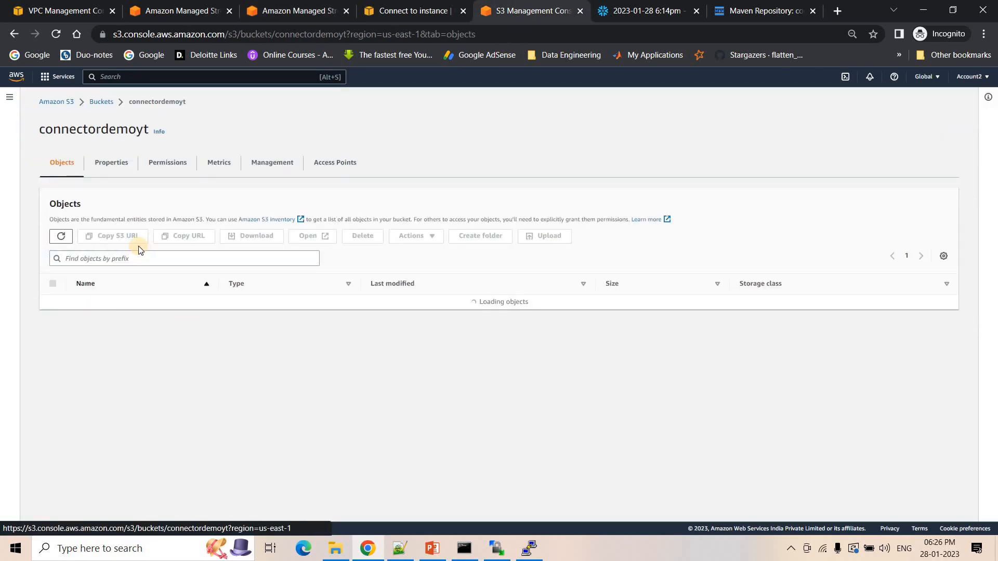
pyautogui.click(150, 302)
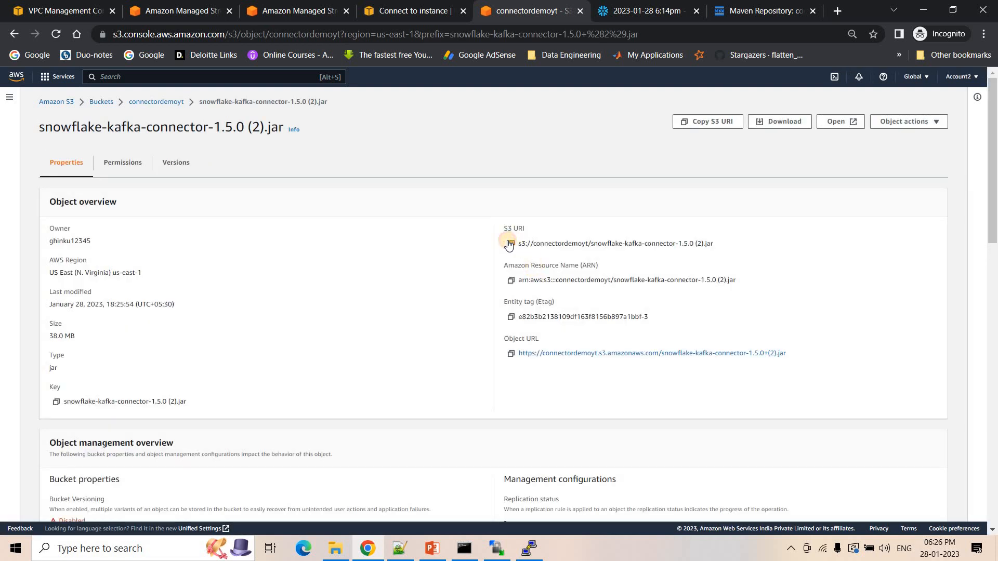
pyautogui.click(510, 243)
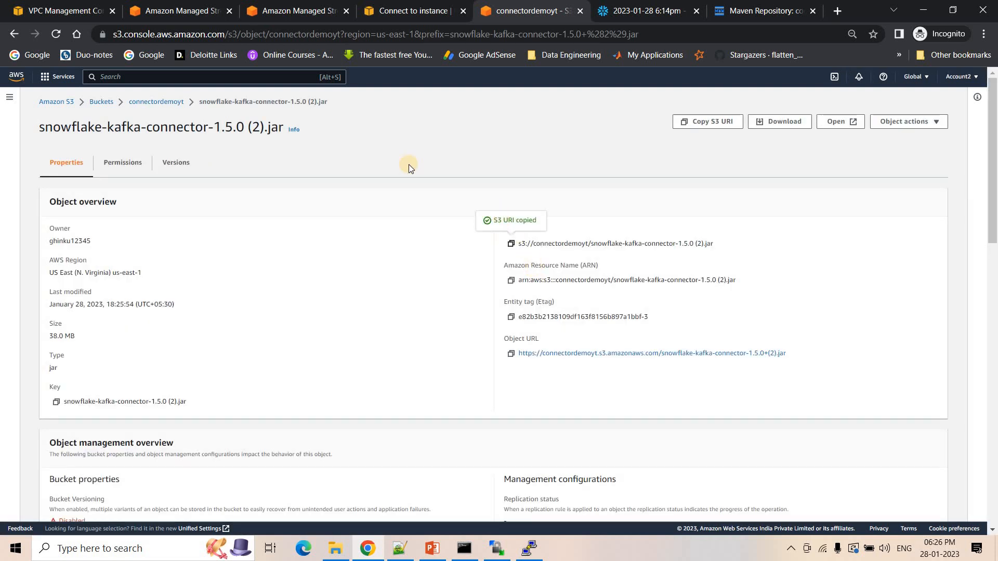
pyautogui.click(299, 10)
pyautogui.hotkey('ctrl', 'v')
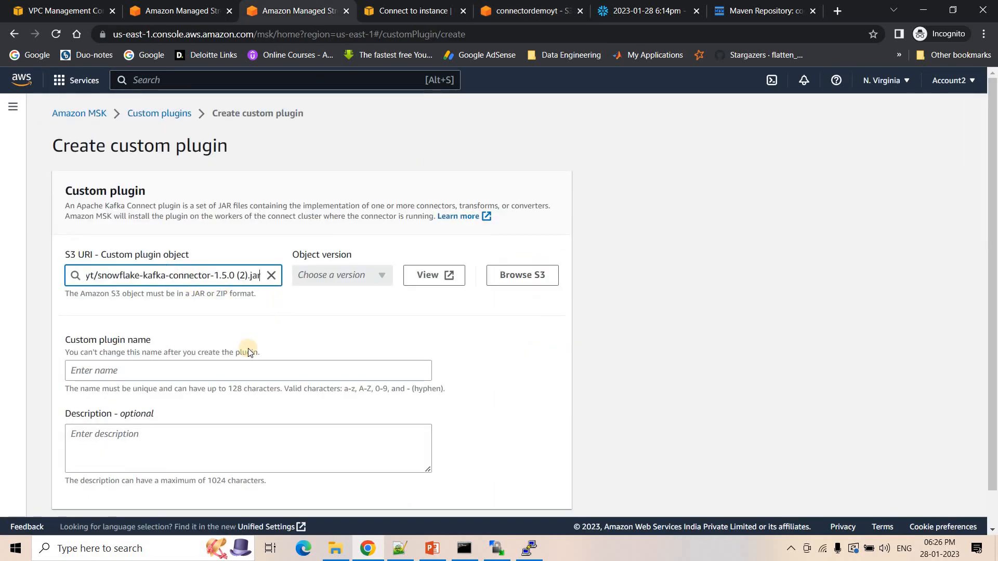
# - Name the custom plugin snowflakeconnectorjarplugin, create it, and dismiss the creation notification
pyautogui.click(137, 371)
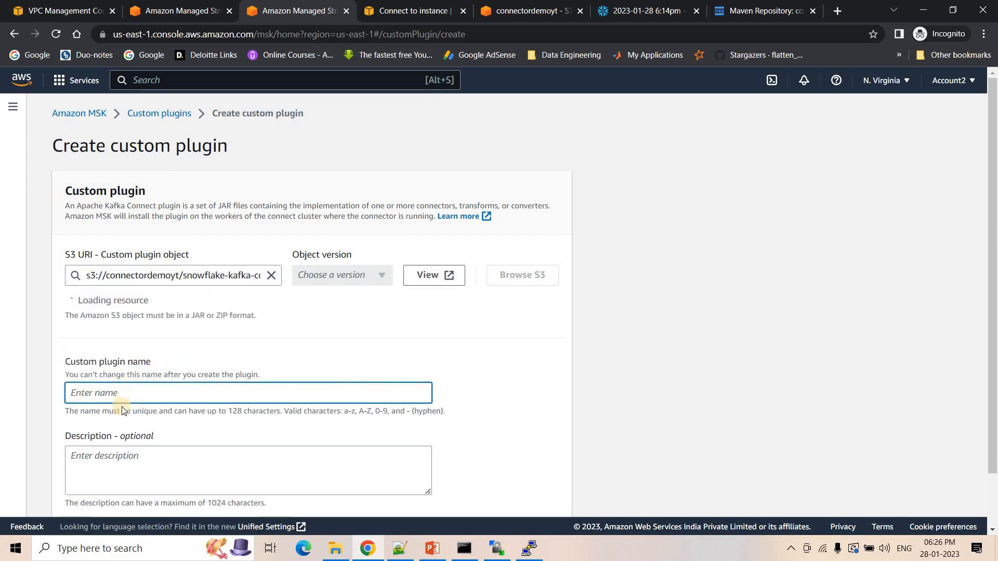
pyautogui.write('sno')
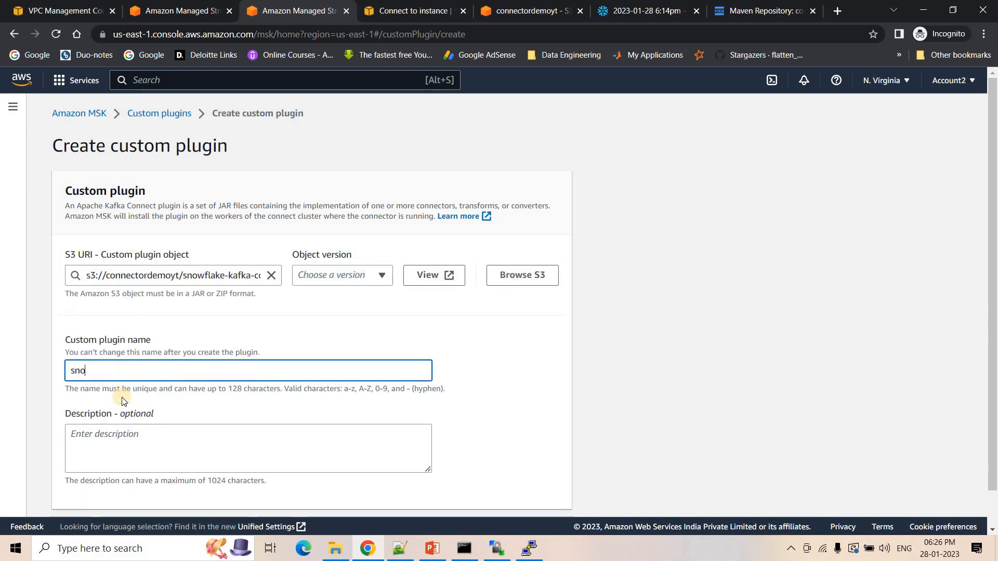
pyautogui.write('wflakeconnectorjarplugin')
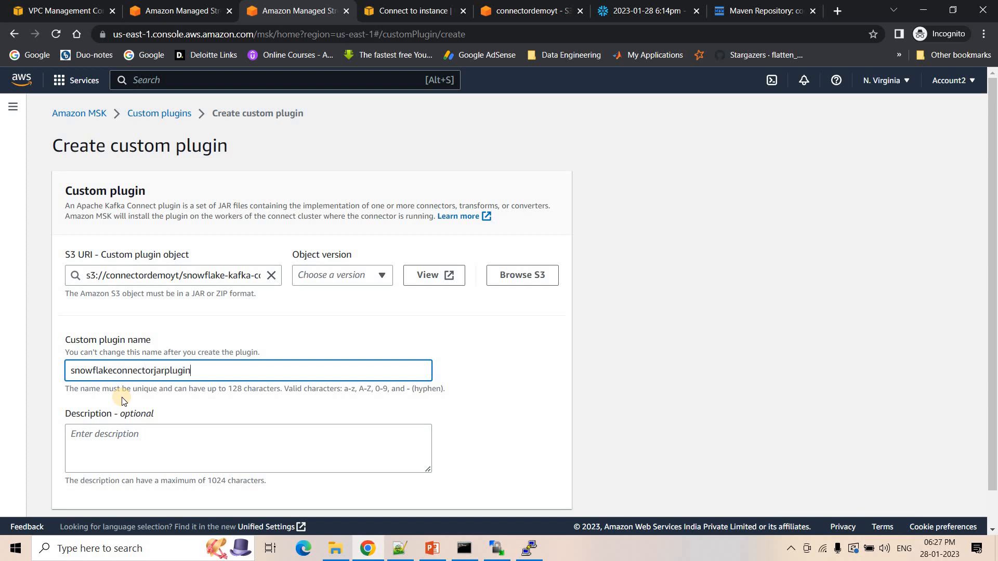
pyautogui.hotkey('ctrl', 'a')
pyautogui.scroll(-1, 198, 397)
pyautogui.click(519, 493)
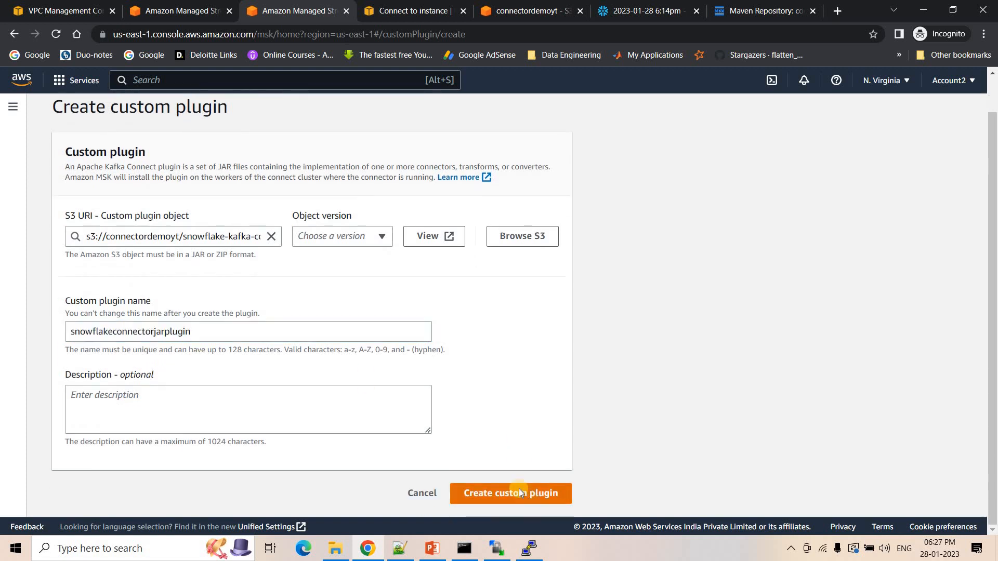
pyautogui.click(519, 493)
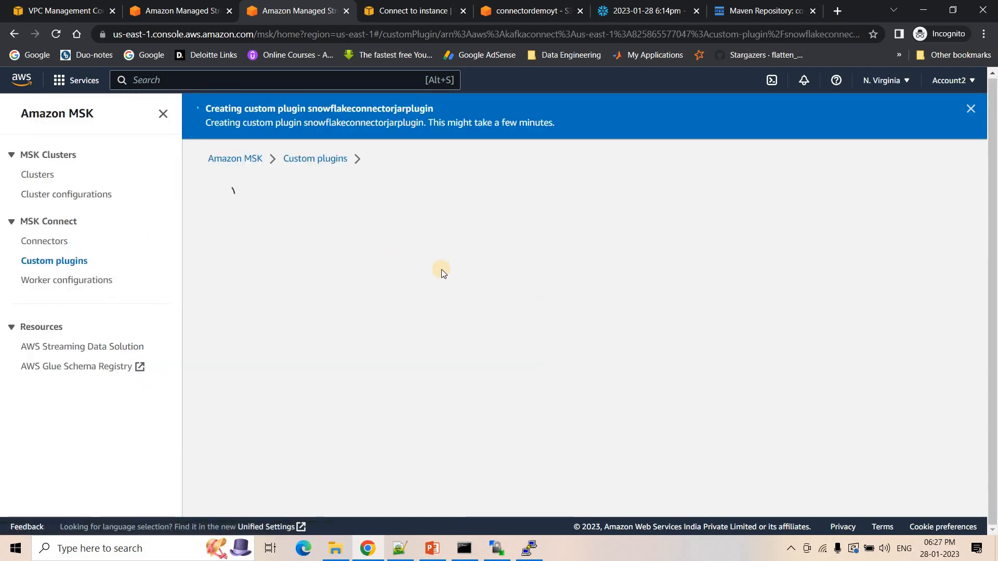
pyautogui.click(971, 111)
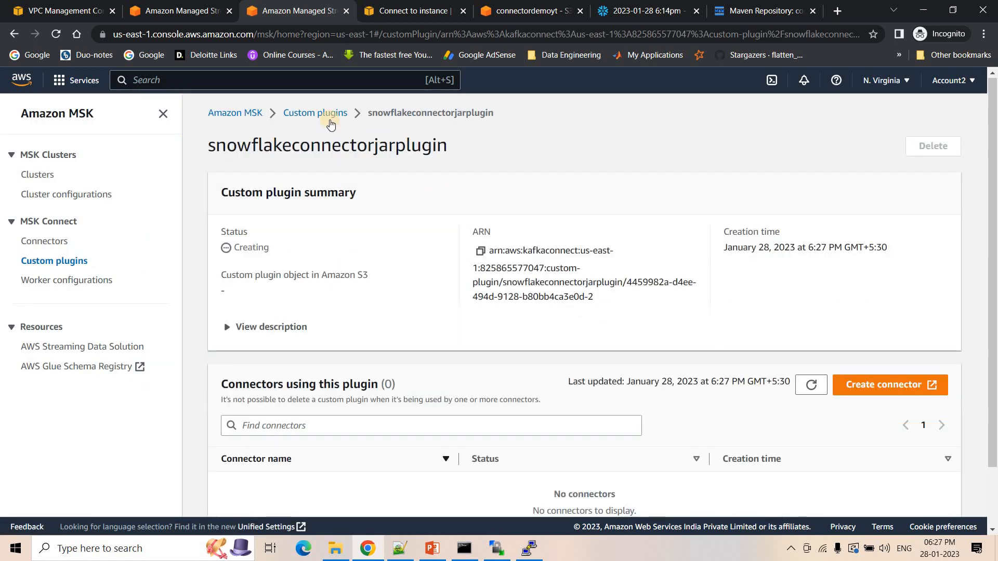
# - Check the MSK Connect custom plugins and connectors lists, and refresh the MSK cluster list to check demoyt28cluster's status
pyautogui.click(329, 115)
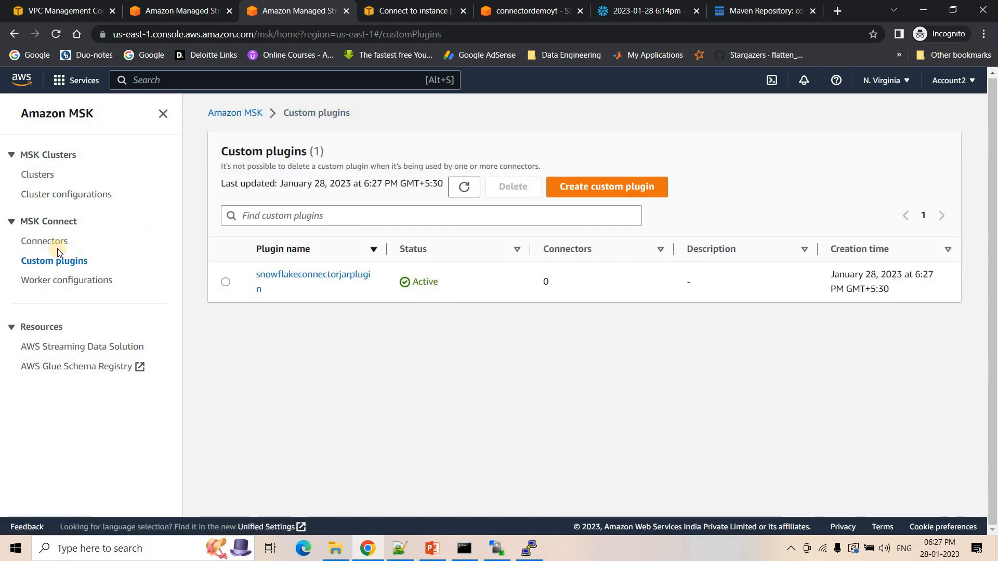
pyautogui.click(45, 242)
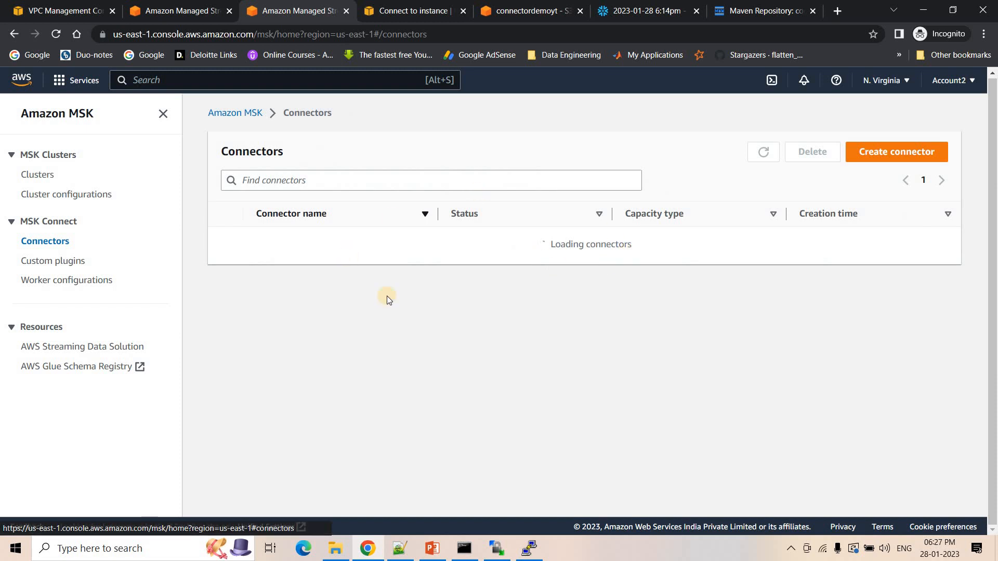
pyautogui.click(162, 5)
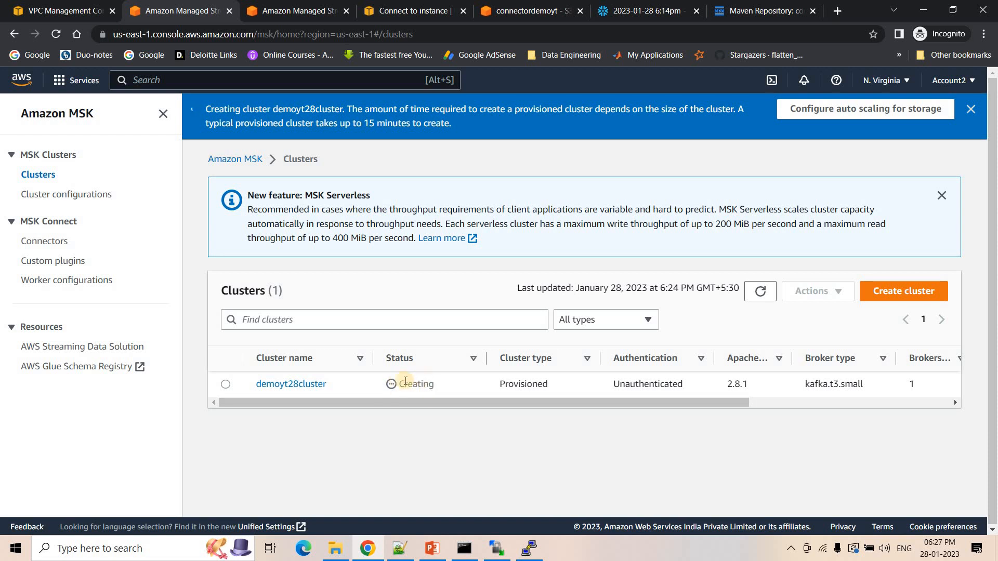
pyautogui.click(759, 291)
pyautogui.click(311, 6)
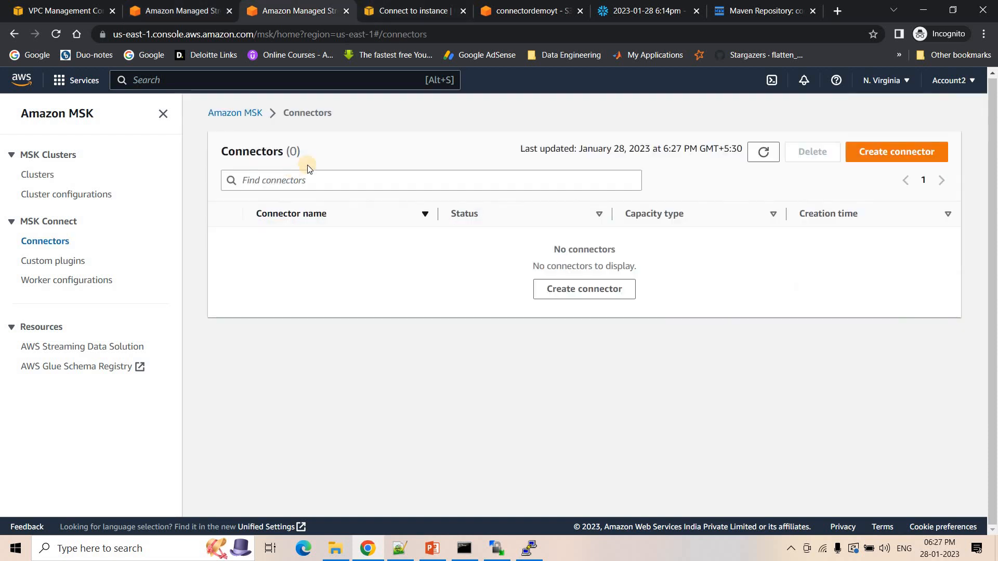
# - Copy demoyt28cluster's plaintext bootstrap server string and insert it after --bootstrap-server in the demo_testing2 topic command in the Notepad++ notes
pyautogui.click(177, 10)
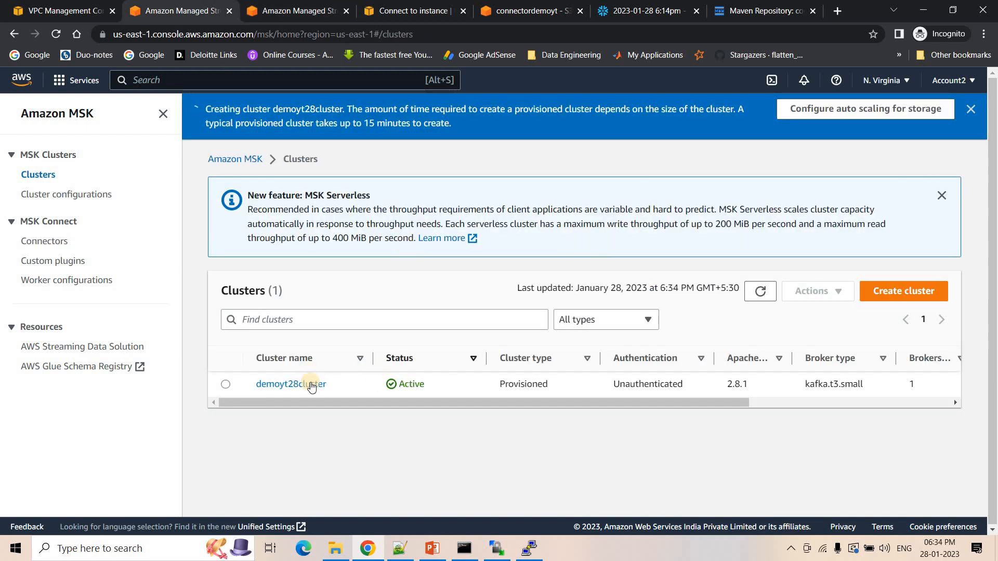
pyautogui.click(311, 386)
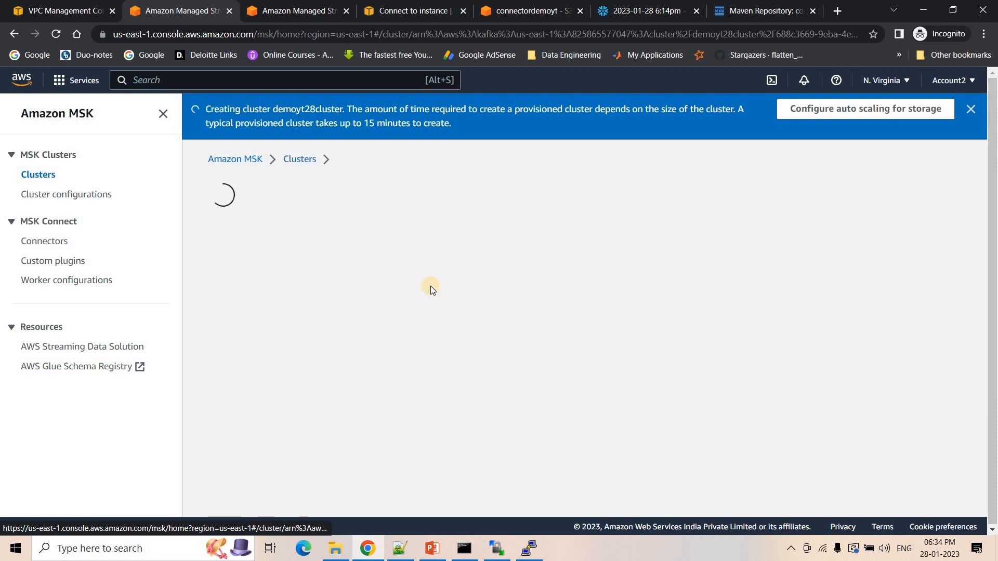
pyautogui.click(861, 239)
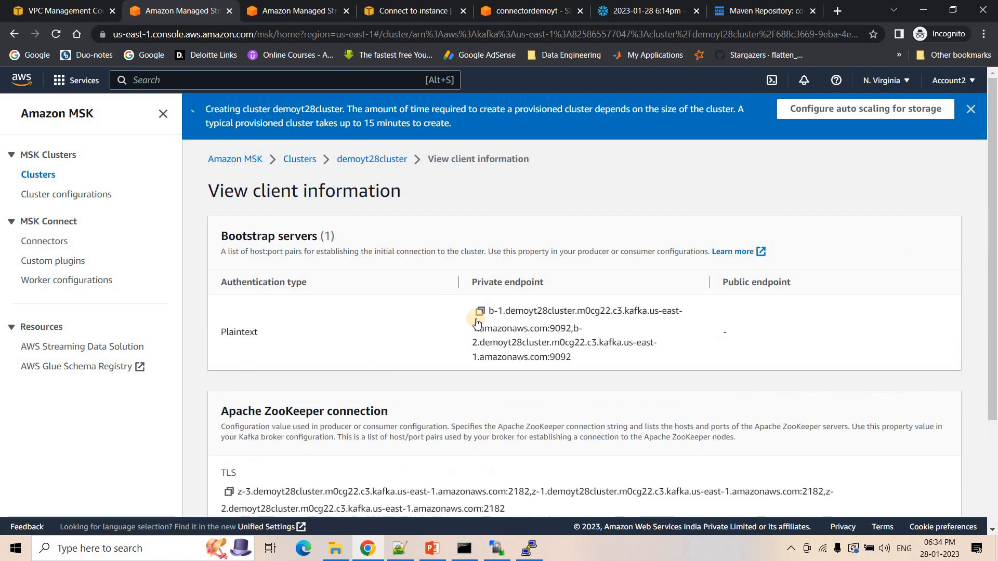
pyautogui.click(479, 312)
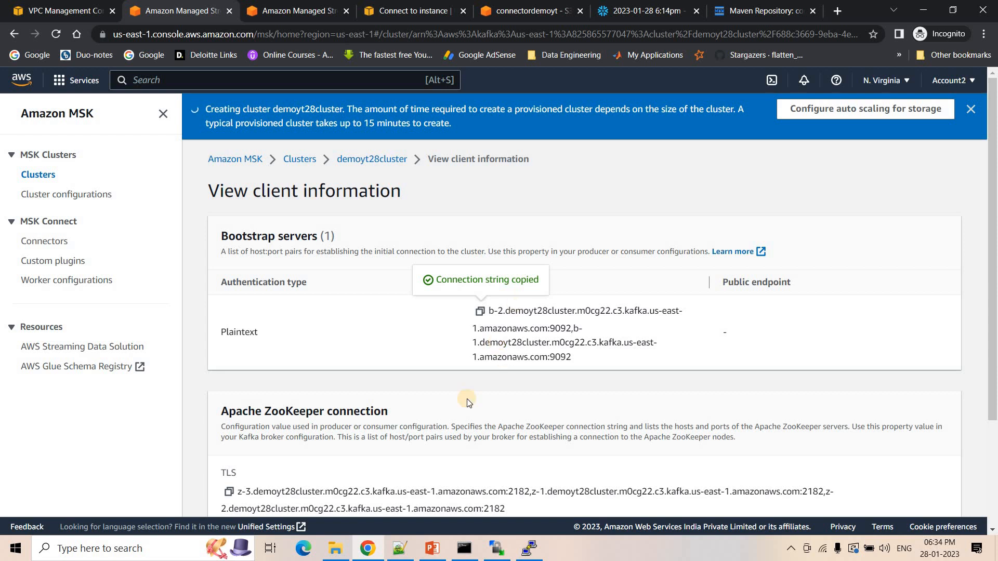
pyautogui.hotkey('alt', 'Tab')
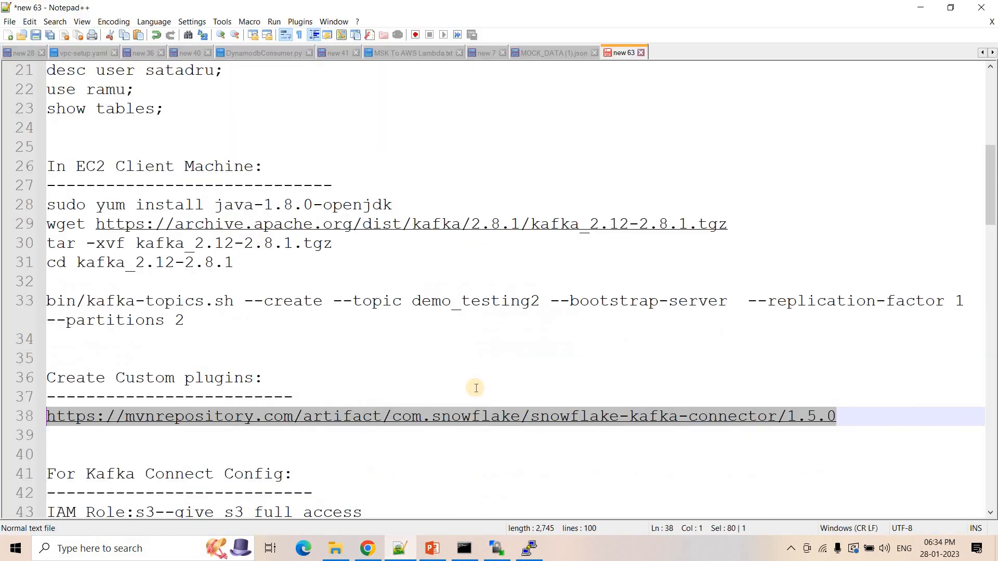
pyautogui.scroll(-2, 314, 339)
pyautogui.scroll(1, 744, 177)
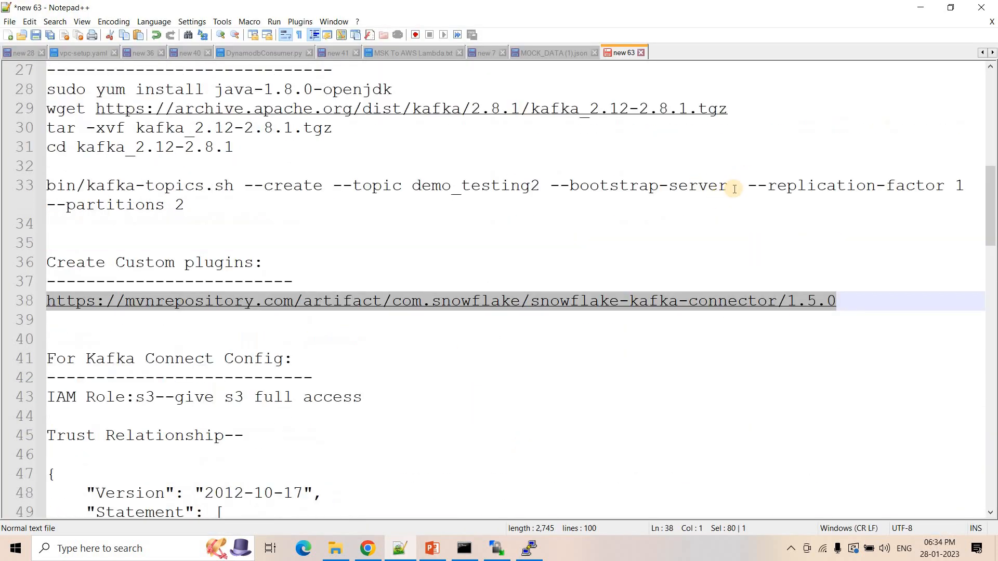
pyautogui.click(734, 187)
pyautogui.hotkey('ctrl', 'v')
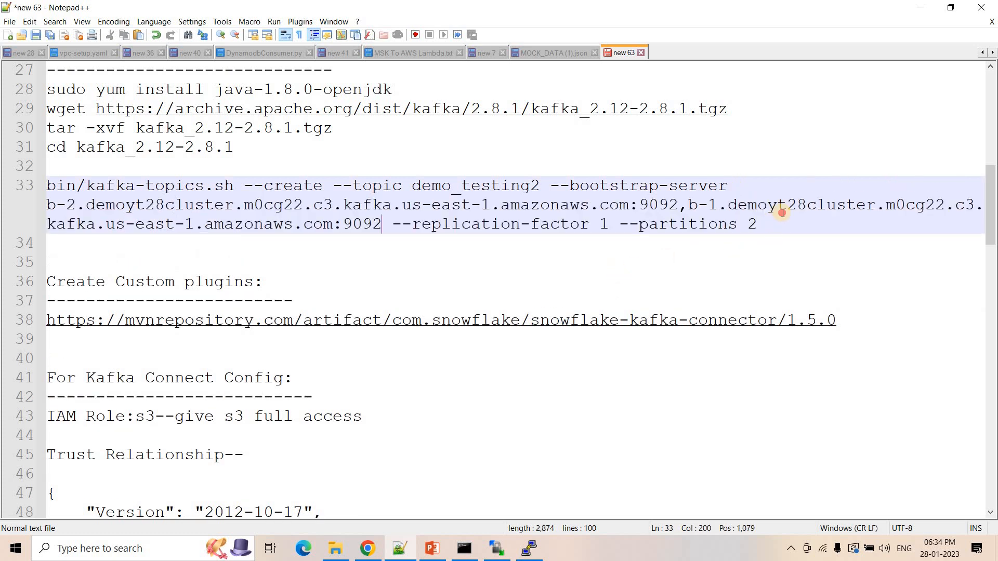
# - Copy the completed kafka-topics.sh command and run it in the EC2 terminal to create topic demo_testing2 with replication factor 1 and 2 partitions
pyautogui.moveTo(782, 213); pyautogui.dragTo(136, 190)
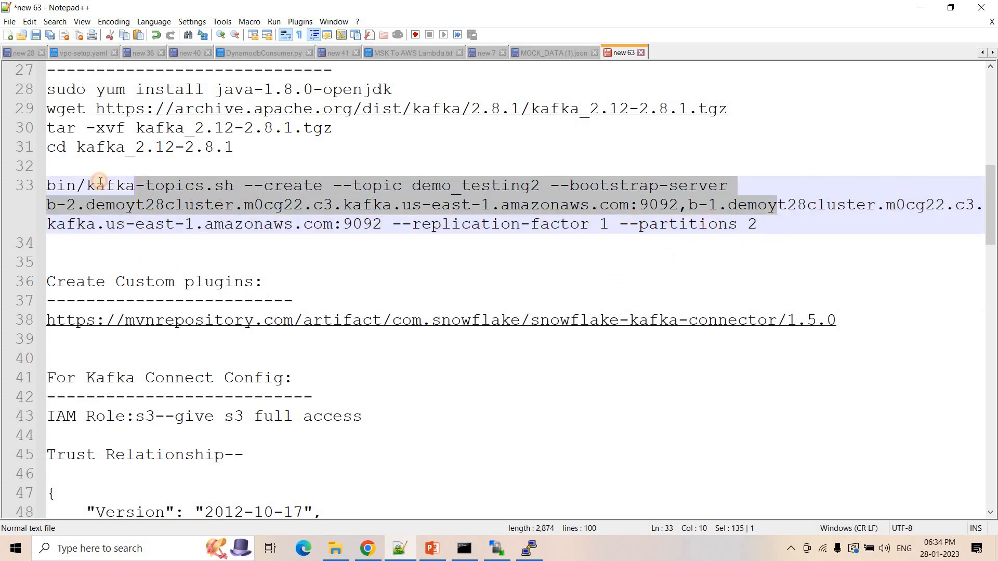
pyautogui.click(2, 188)
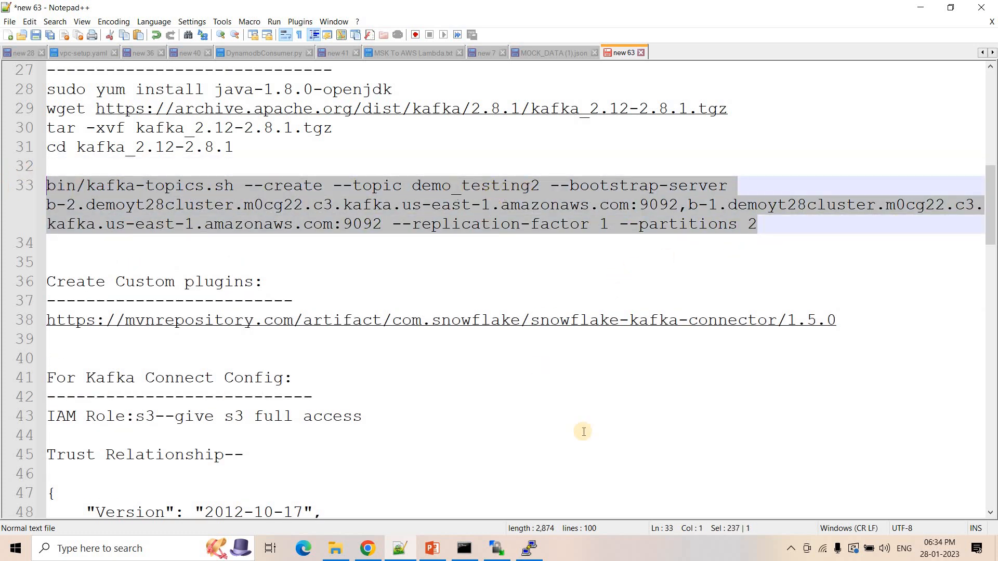
pyautogui.click(529, 548)
pyautogui.rightClick(508, 369)
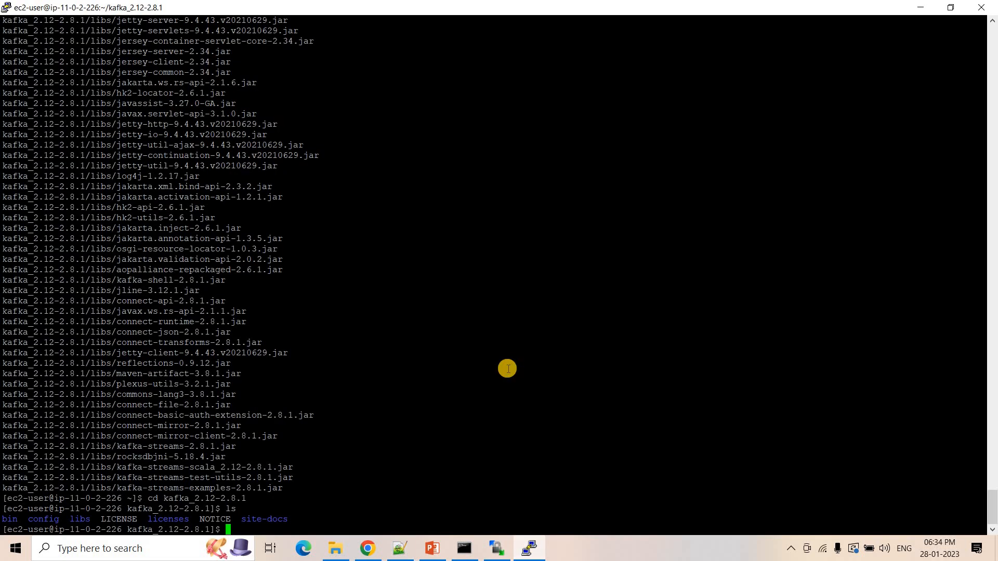
pyautogui.press('Return')
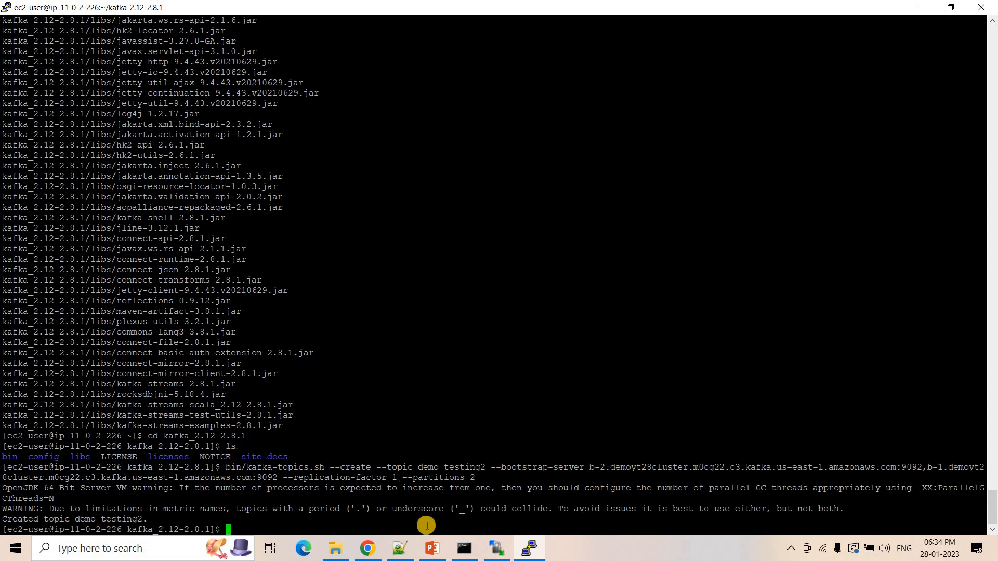
# - Glance at the Kafka Connect notes and start an MSK connector in the browser, using the existing snowflakeconnectorjarplugin and continuing to its properties
pyautogui.click(399, 549)
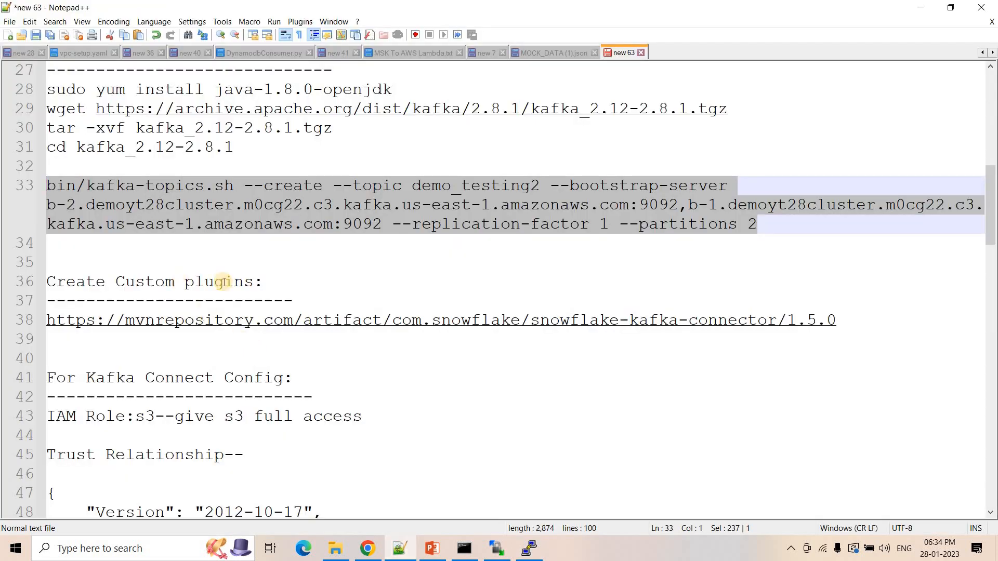
pyautogui.scroll(-4, 185, 287)
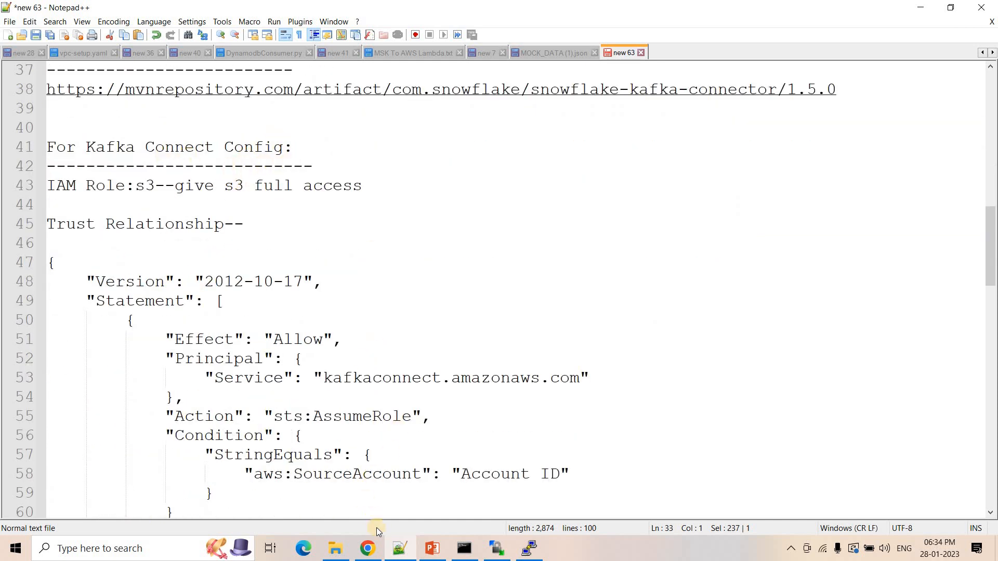
pyautogui.click(377, 550)
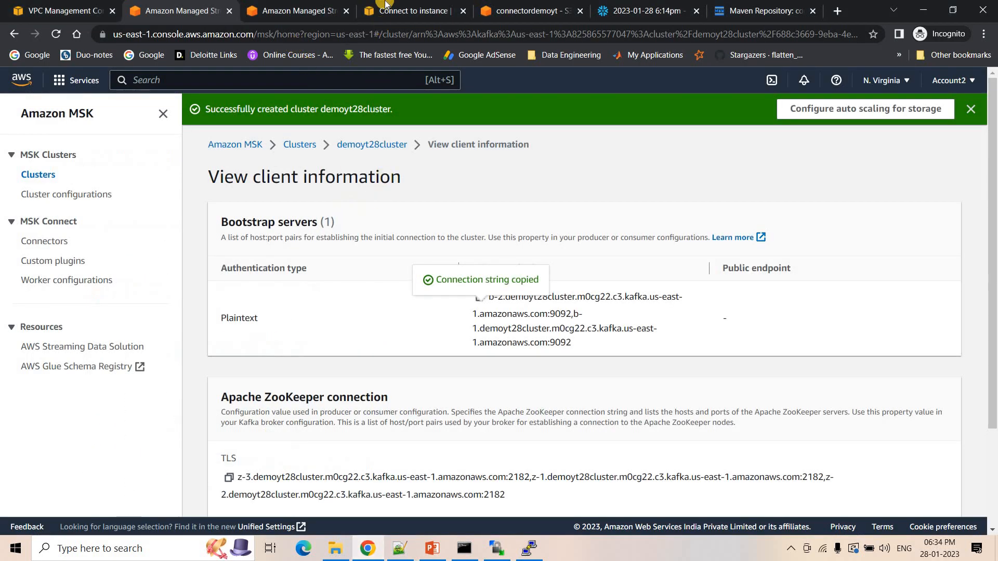
pyautogui.click(420, 9)
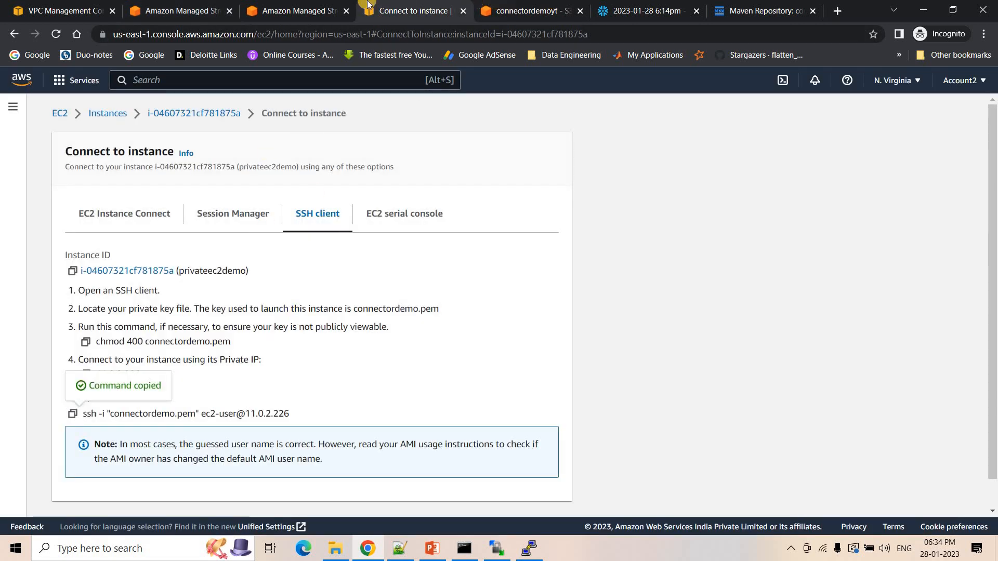
pyautogui.click(322, 7)
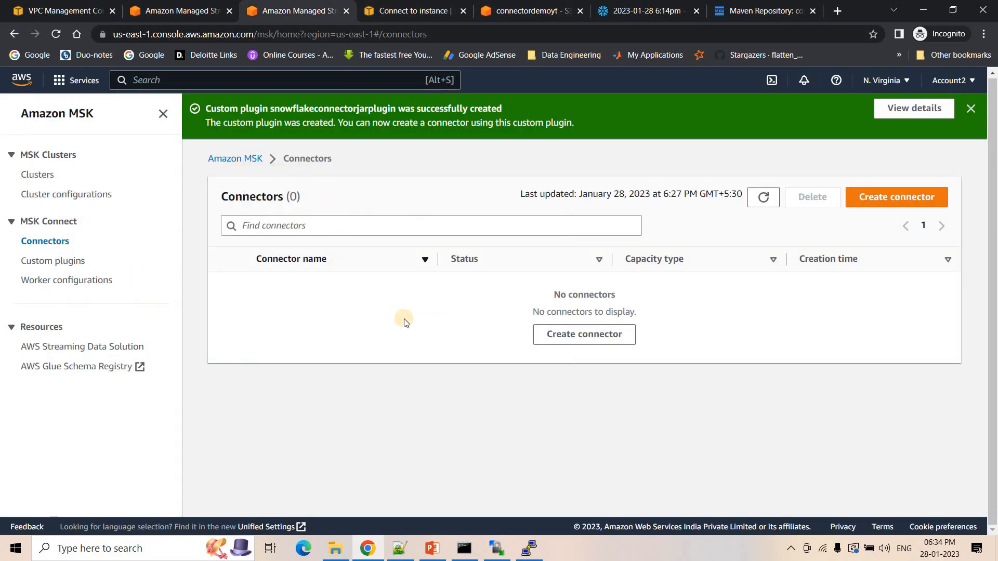
pyautogui.click(591, 338)
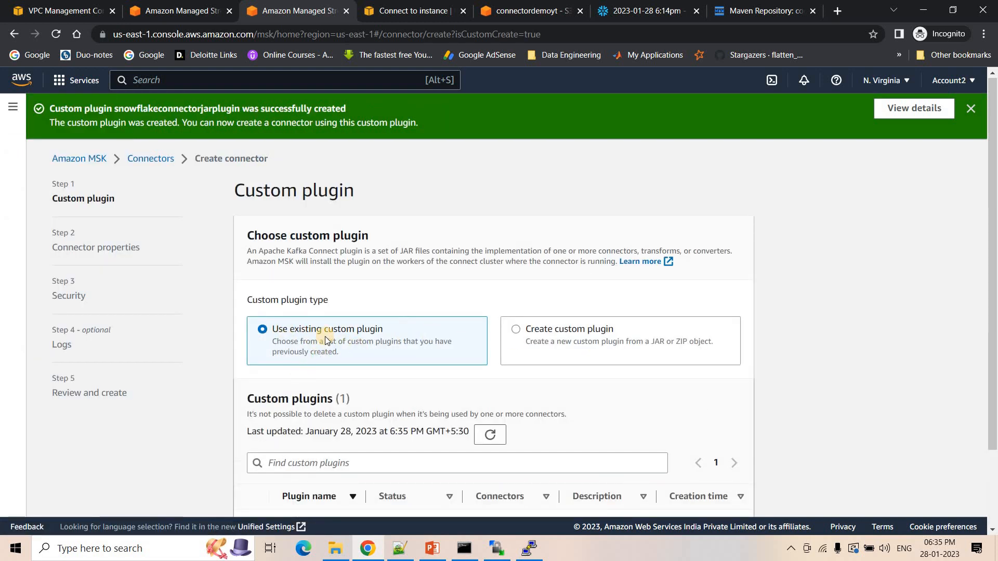
pyautogui.scroll(-2, 301, 385)
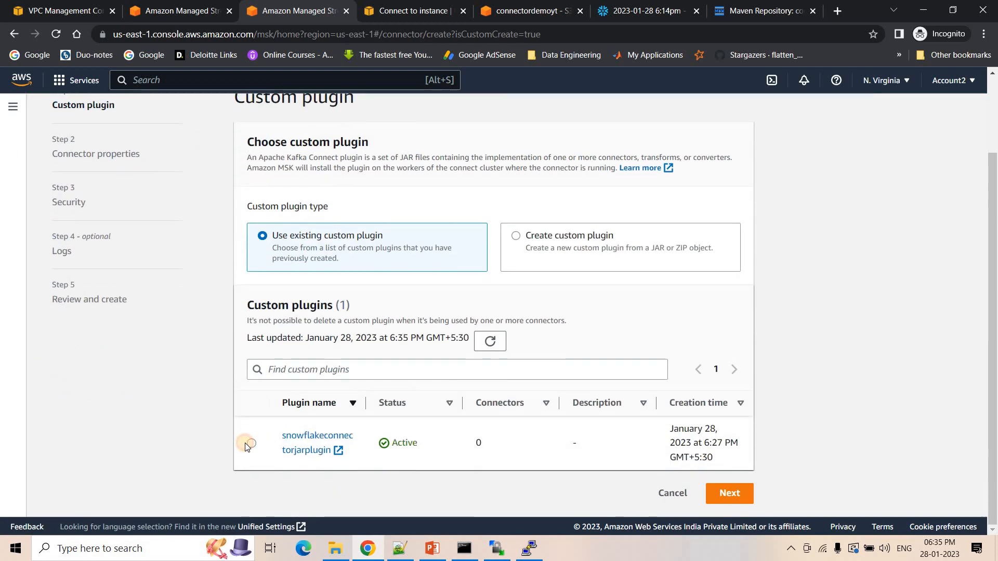
pyautogui.click(249, 443)
pyautogui.click(730, 497)
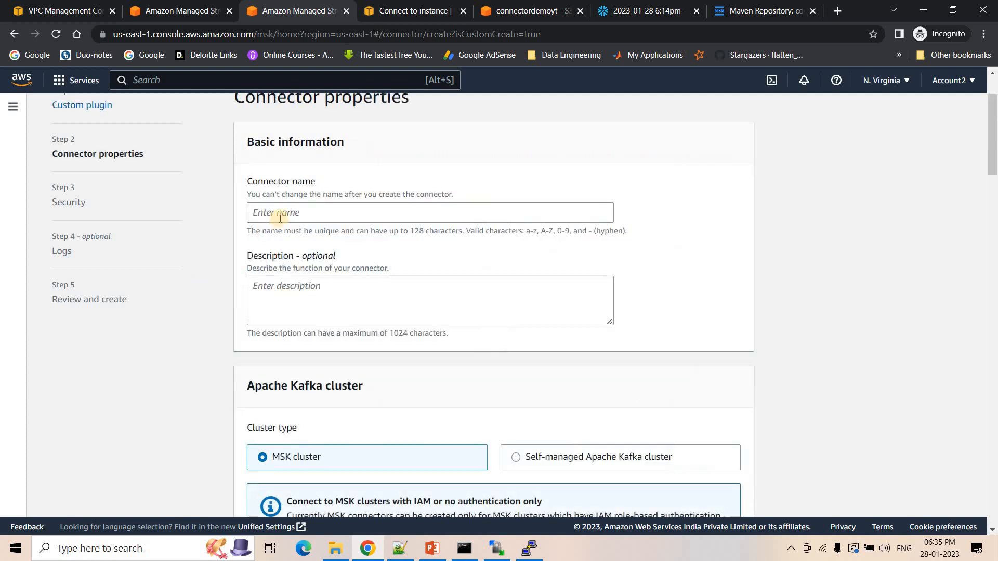
# - Name the connector snowflakesinkconnectordemoyt and select demoyt28cluster as its MSK cluster
pyautogui.click(283, 214)
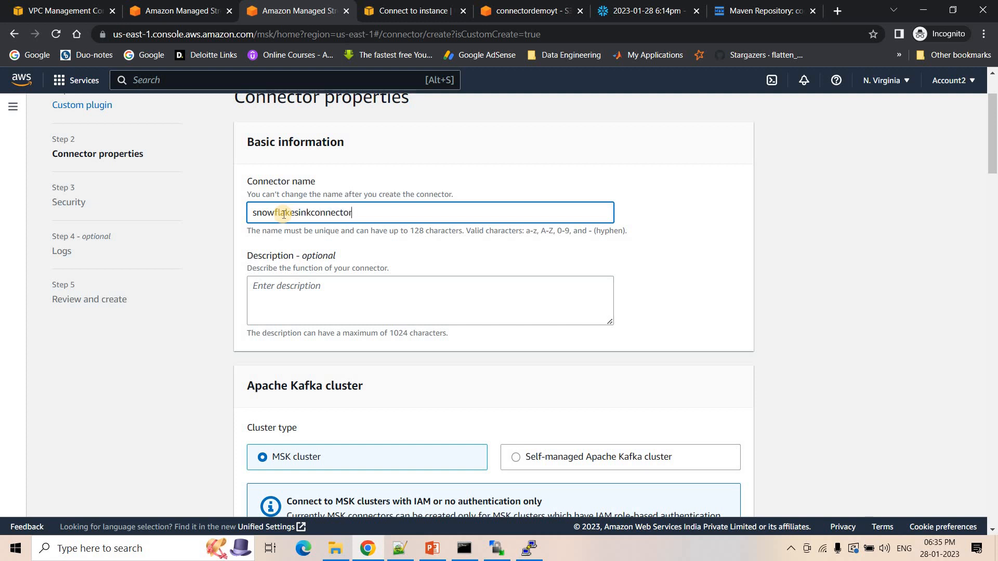
pyautogui.write('snowflakesinkconnectordemoyt')
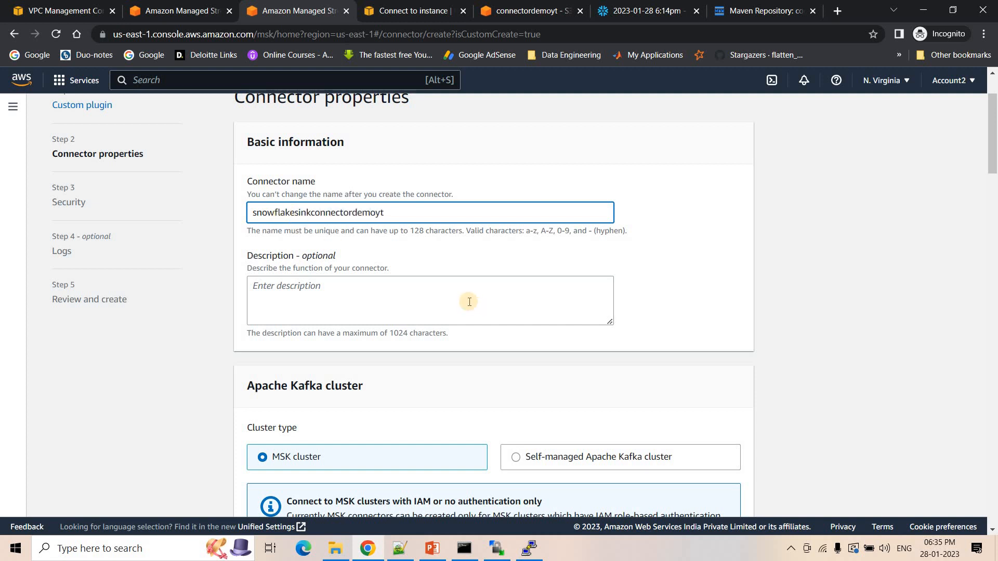
pyautogui.scroll(-5, 469, 301)
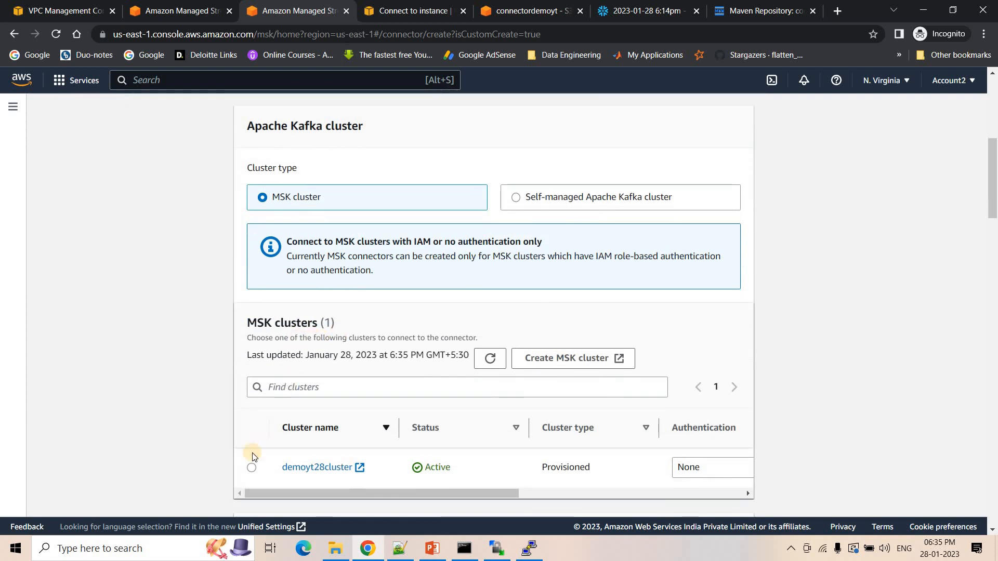
pyautogui.click(339, 470)
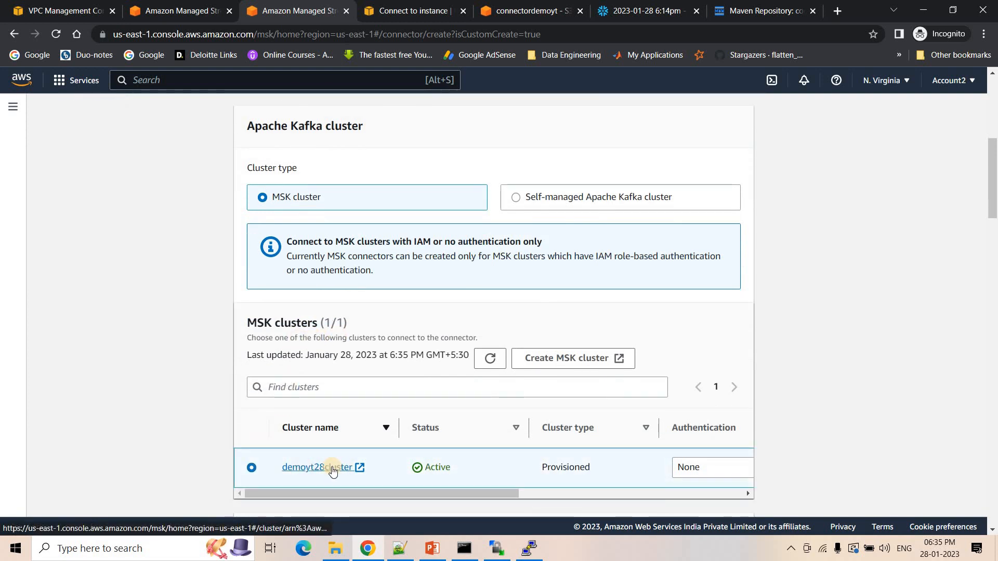
pyautogui.scroll(-1, 382, 414)
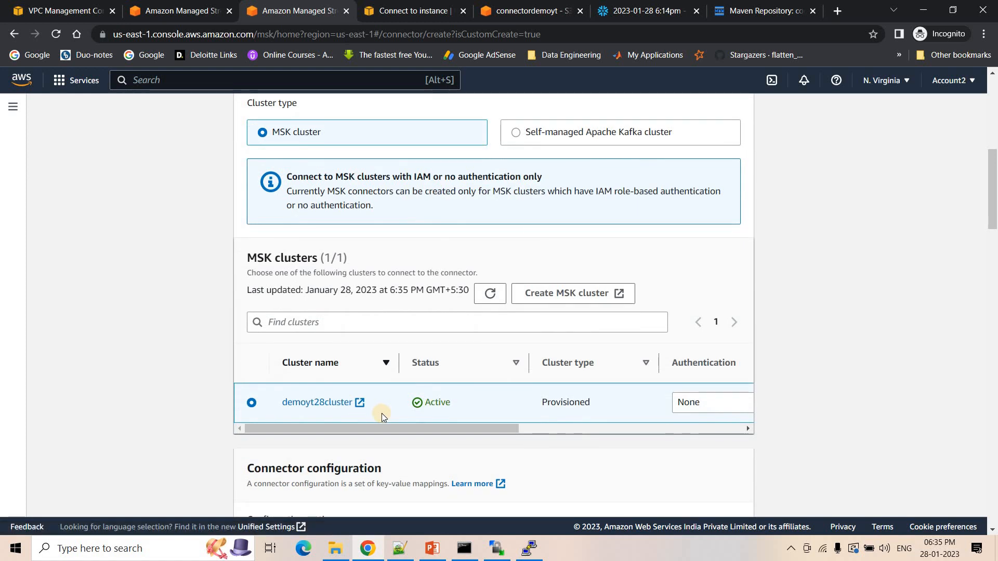
pyautogui.scroll(-2, 382, 413)
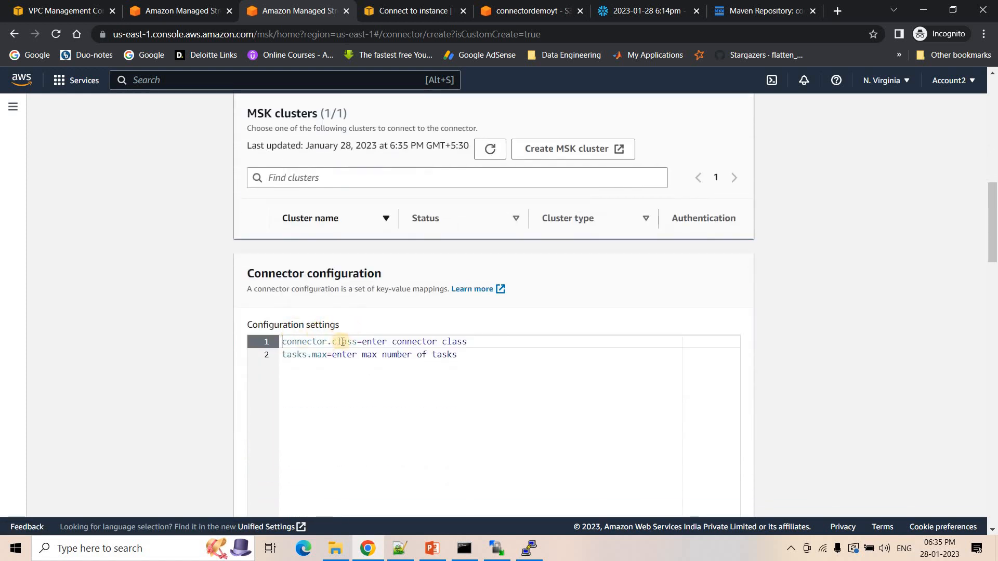
# - Switch to the Notepad++ notes and review the connector class and tasks.max lines of the Connector Config section
pyautogui.click(399, 550)
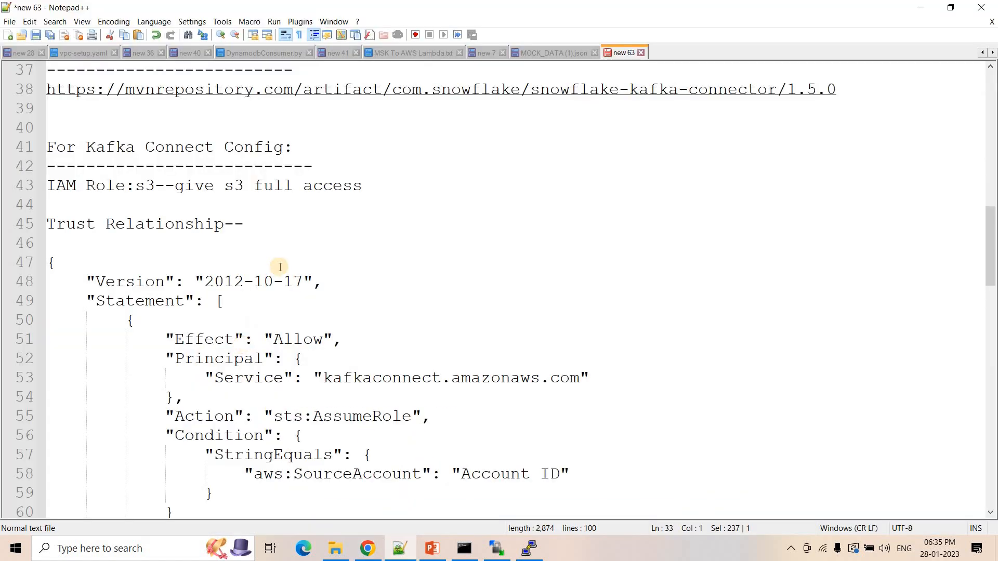
pyautogui.scroll(-8, 280, 266)
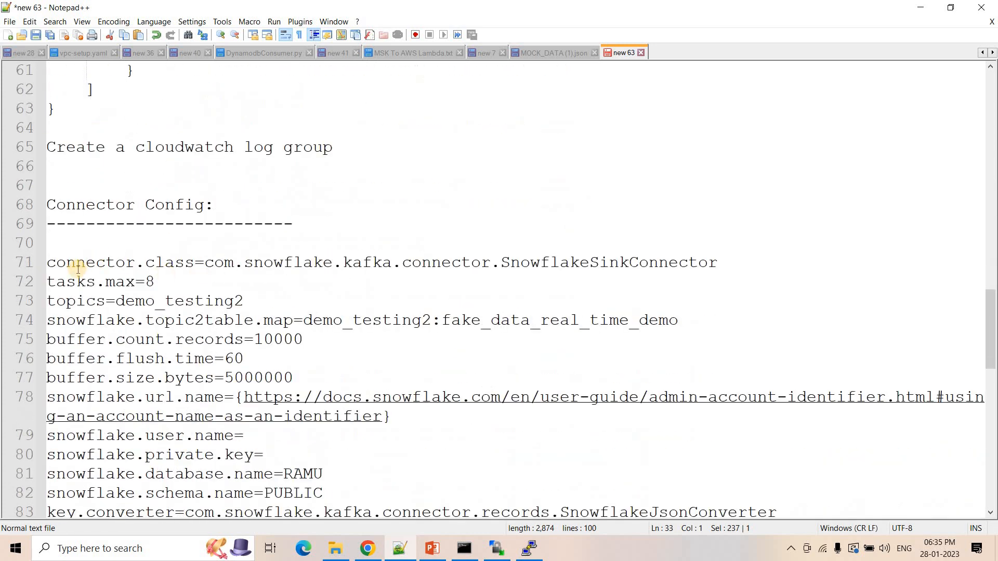
pyautogui.moveTo(51, 262); pyautogui.dragTo(363, 453)
pyautogui.scroll(-2, 156, 374)
pyautogui.click(333, 397)
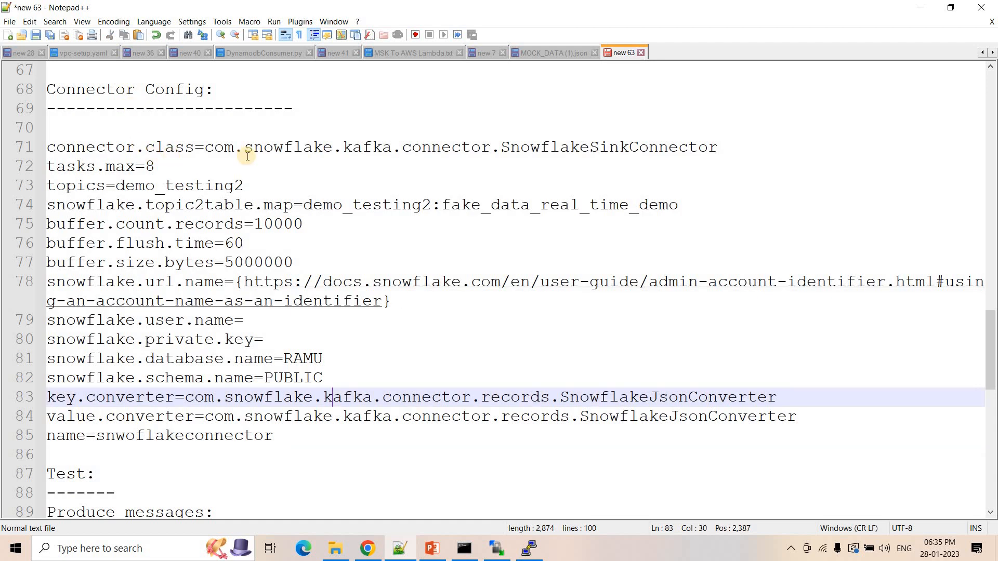
pyautogui.moveTo(206, 149); pyautogui.dragTo(719, 149)
pyautogui.moveTo(155, 166); pyautogui.dragTo(67, 167)
pyautogui.moveTo(128, 178); pyautogui.dragTo(47, 167)
pyautogui.click(191, 171)
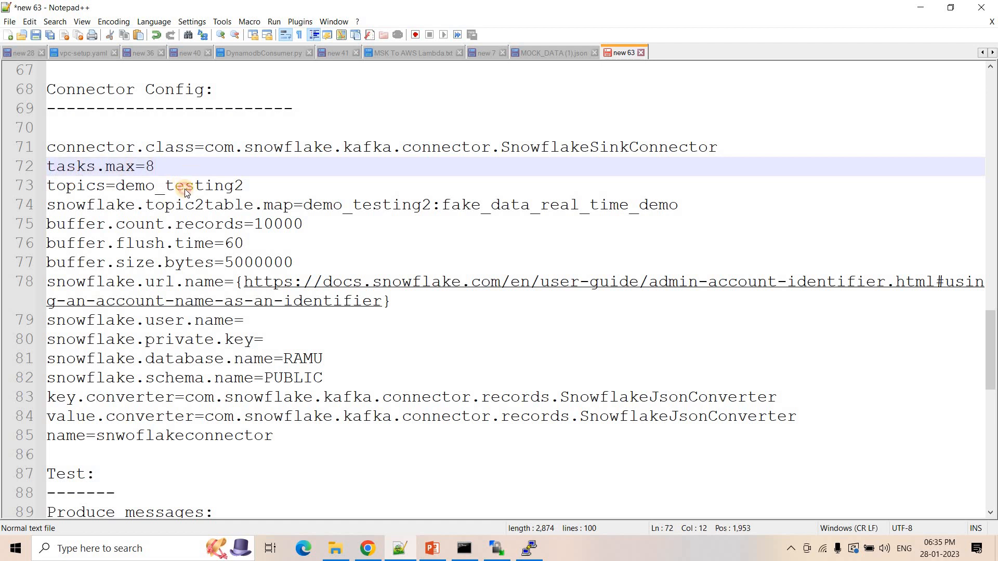
# - Review the topics, topic-to-table mapping and buffer settings in the connector config, comparing the topic name with the topic creation command
pyautogui.doubleClick(186, 189)
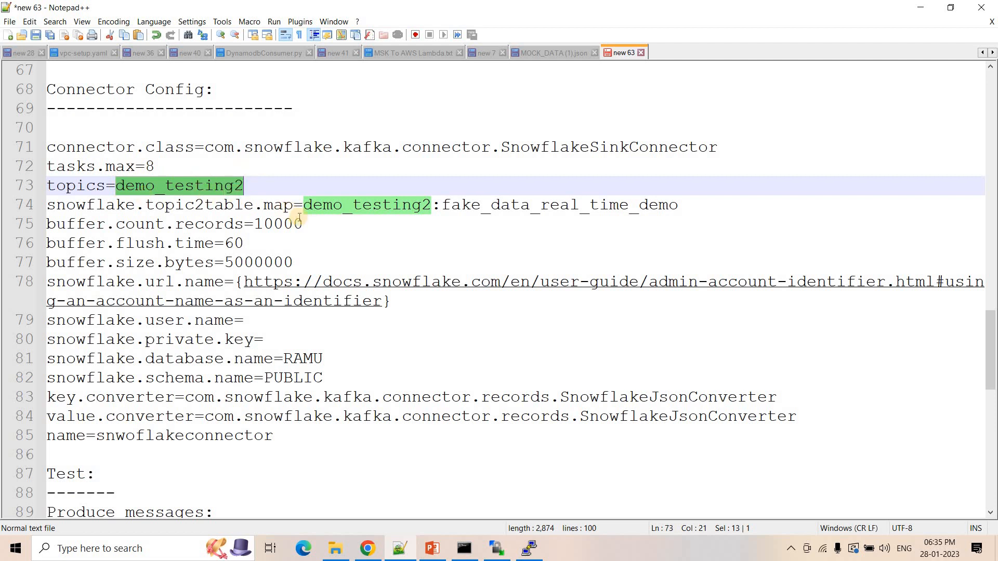
pyautogui.scroll(11, 379, 223)
pyautogui.scroll(2, 432, 222)
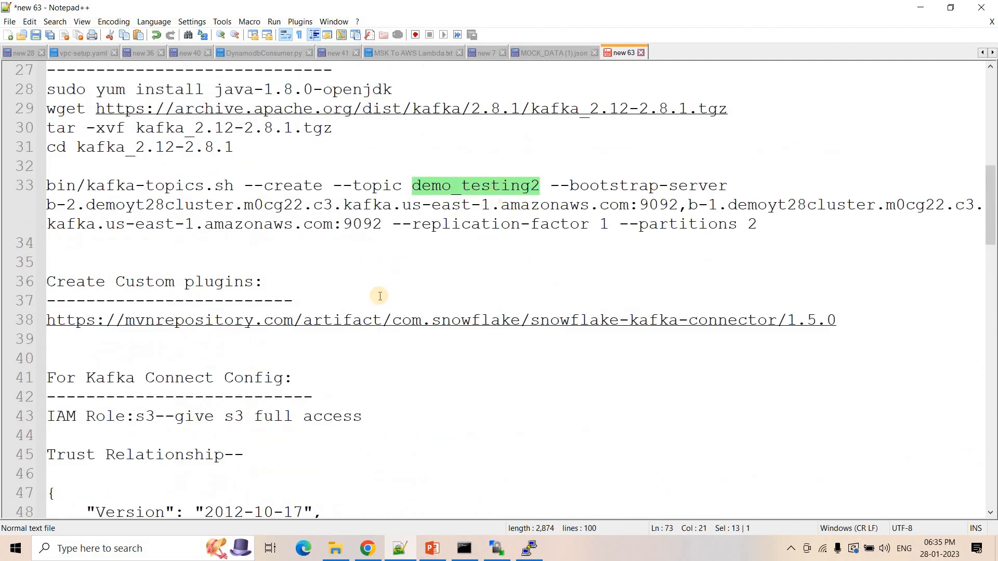
pyautogui.scroll(-9, 375, 291)
pyautogui.scroll(-3, 200, 308)
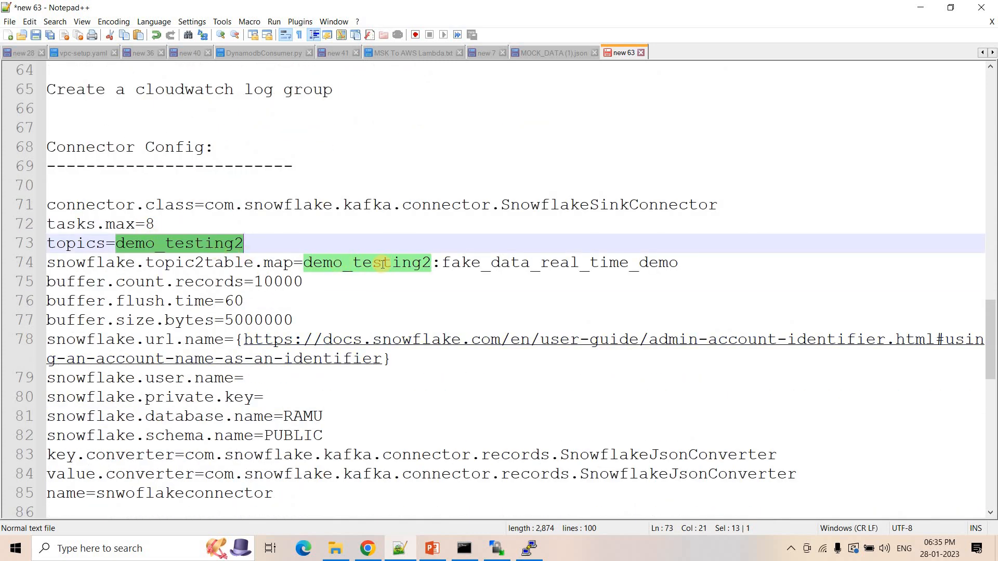
pyautogui.doubleClick(554, 267)
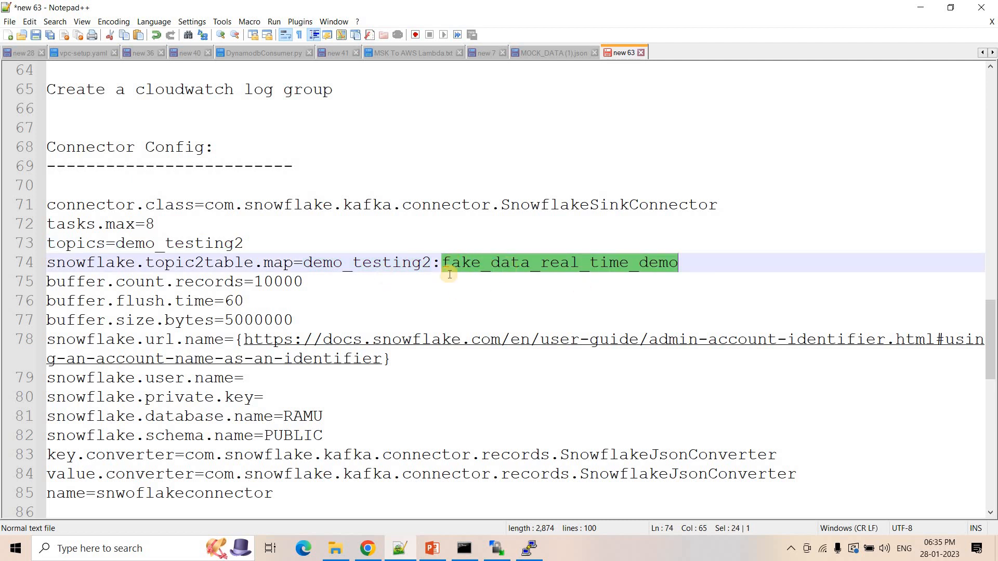
pyautogui.click(694, 264)
pyautogui.doubleClick(574, 268)
pyautogui.moveTo(82, 281); pyautogui.dragTo(246, 282)
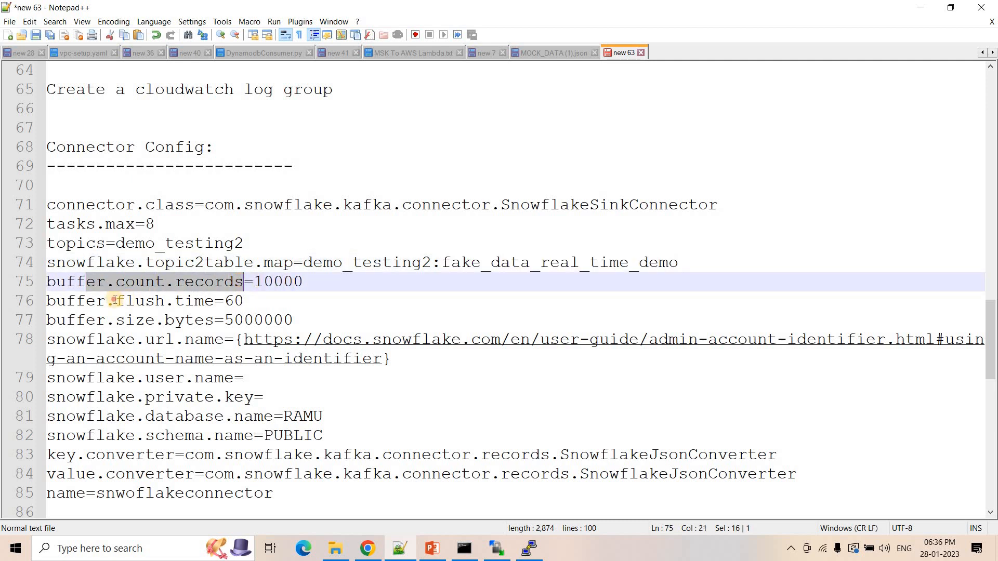
pyautogui.moveTo(115, 300); pyautogui.dragTo(124, 321)
pyautogui.click(125, 320)
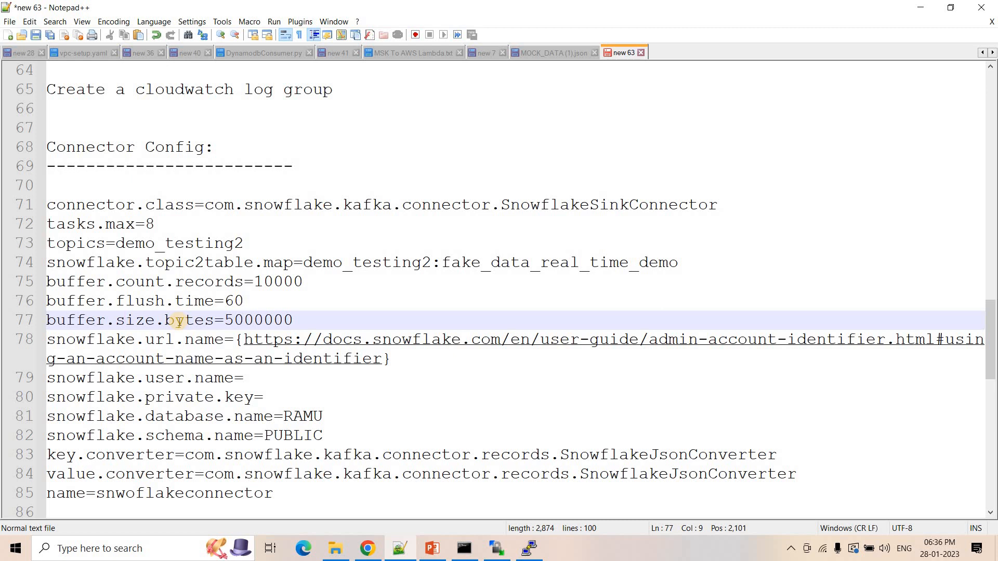
pyautogui.moveTo(294, 320); pyautogui.dragTo(51, 285)
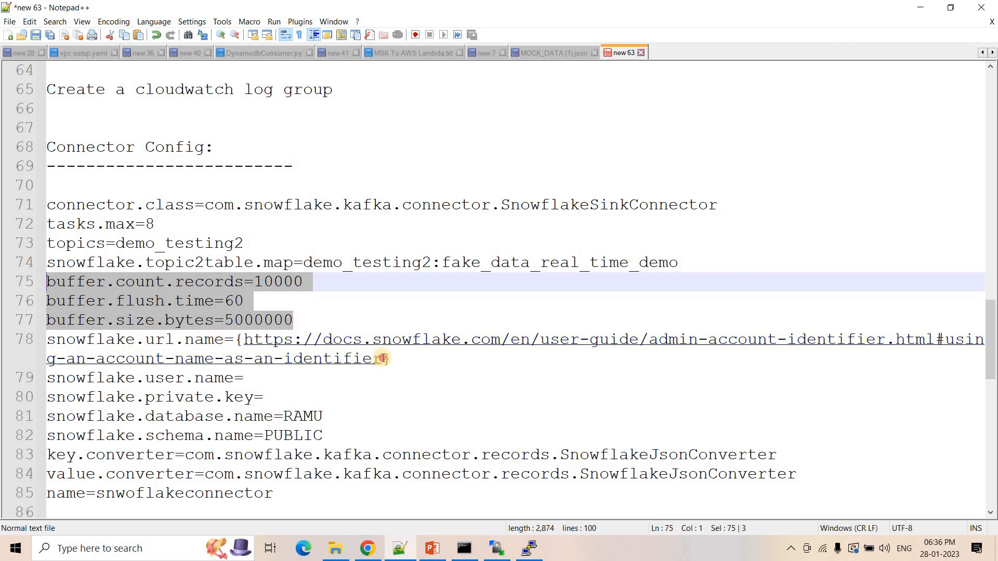
# - Copy the account identifier documentation link from the snowflake.url.name line and open it in a new Chrome tab
pyautogui.moveTo(382, 359); pyautogui.dragTo(244, 339)
pyautogui.hotkey('ctrl', 'c')
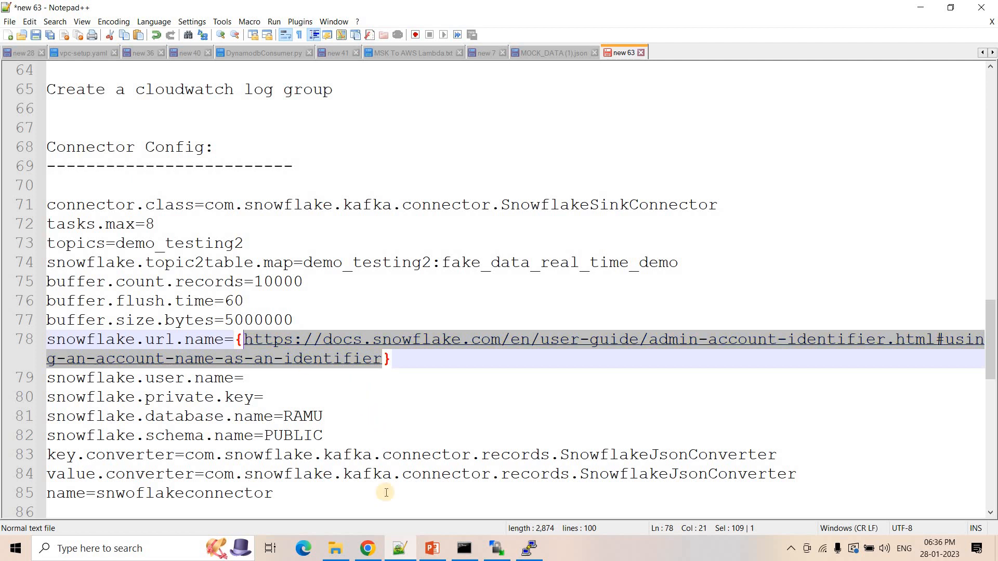
pyautogui.click(368, 551)
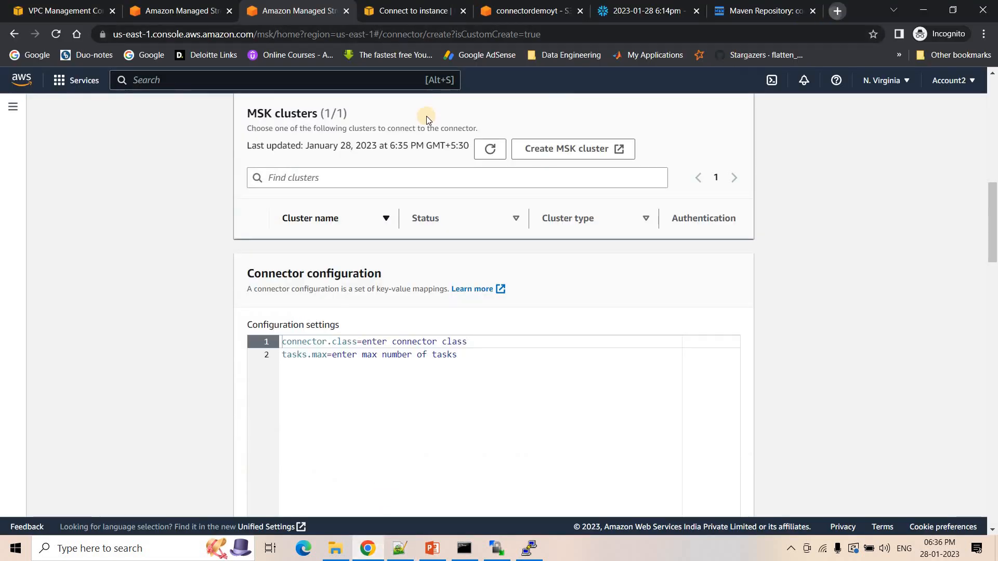
pyautogui.hotkey('ctrl', 't')
pyautogui.hotkey('ctrl', 'v')
pyautogui.press('Return')
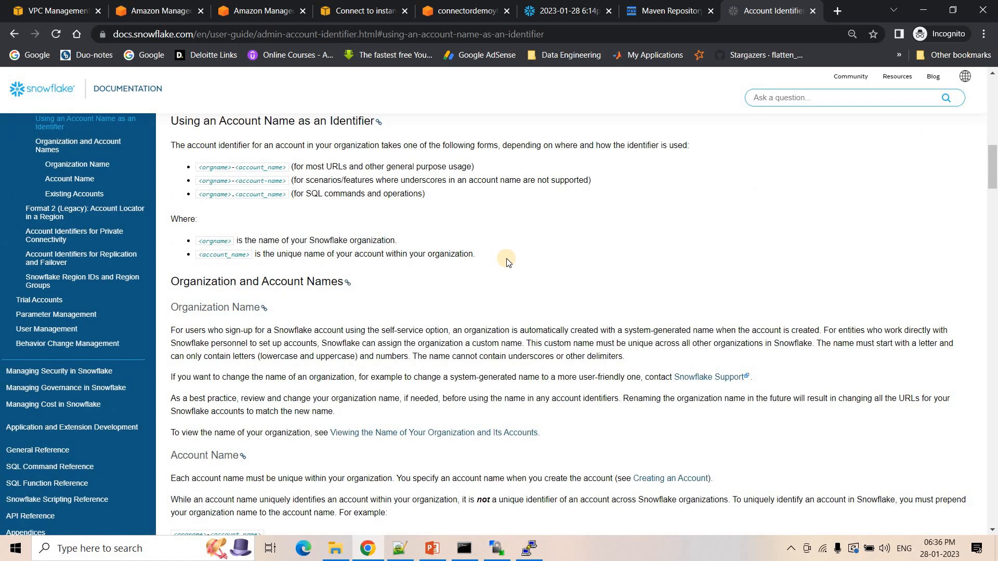
# - Look up the account identifier format for US East (N. Virginia) in the Non-VPS account locator table
pyautogui.scroll(-20, 507, 262)
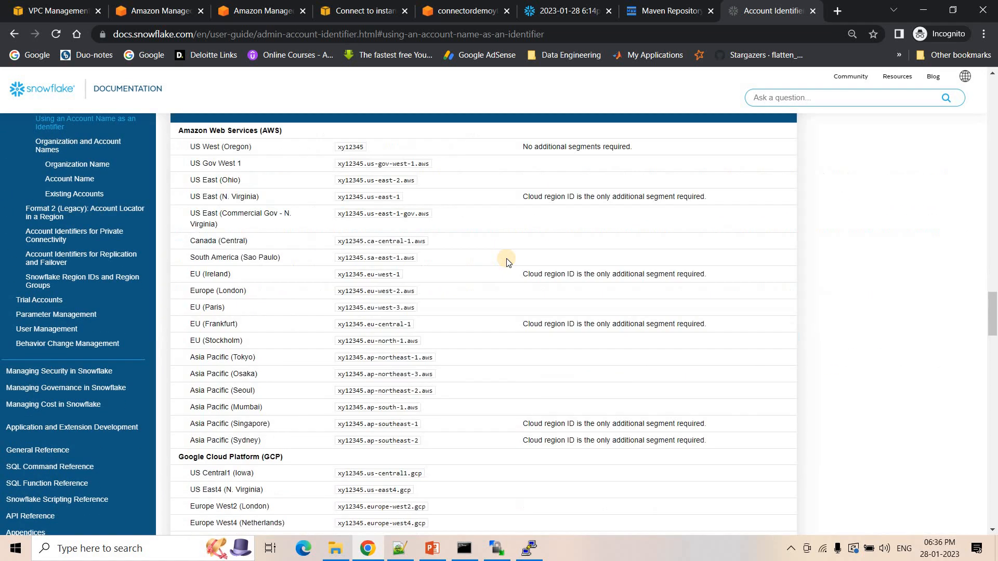
pyautogui.scroll(-2, 507, 262)
pyautogui.scroll(5, 276, 343)
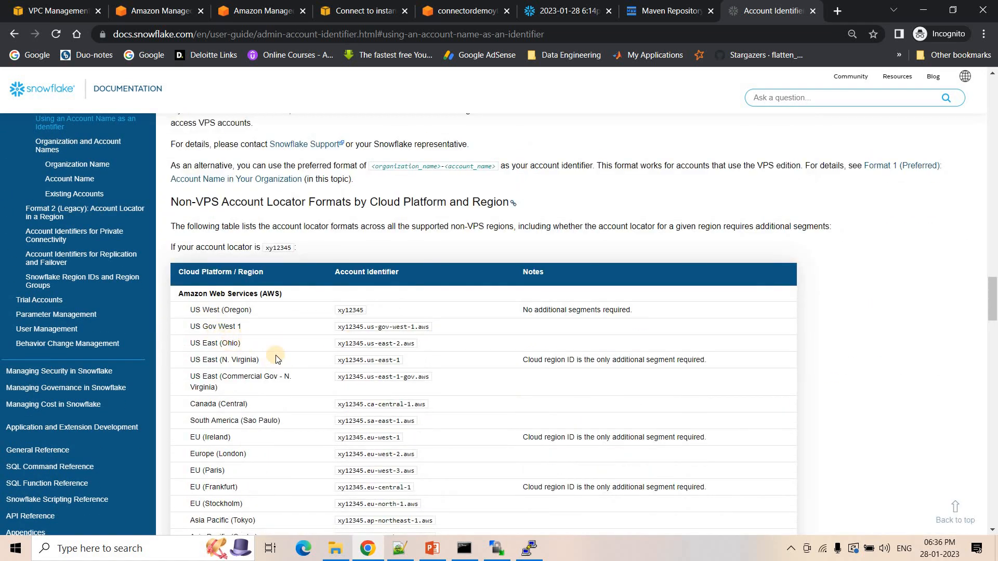
pyautogui.tripleClick(263, 359)
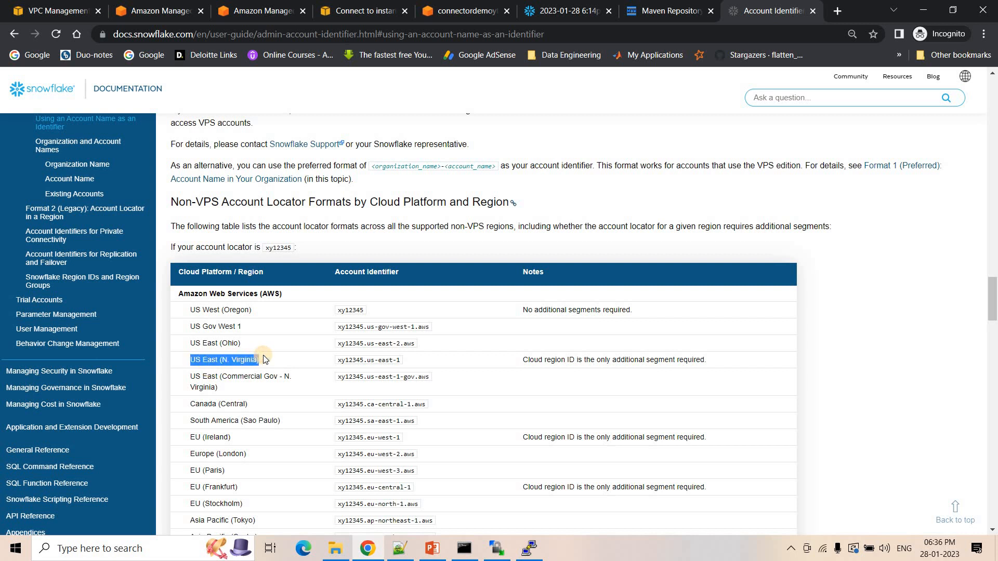
pyautogui.moveTo(337, 360); pyautogui.dragTo(408, 363)
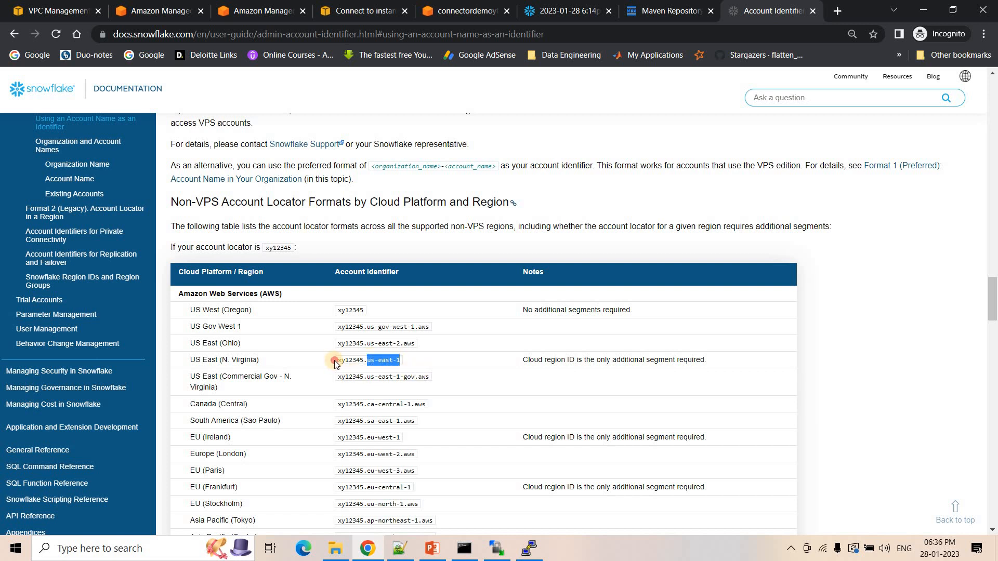
pyautogui.moveTo(335, 363); pyautogui.dragTo(401, 361)
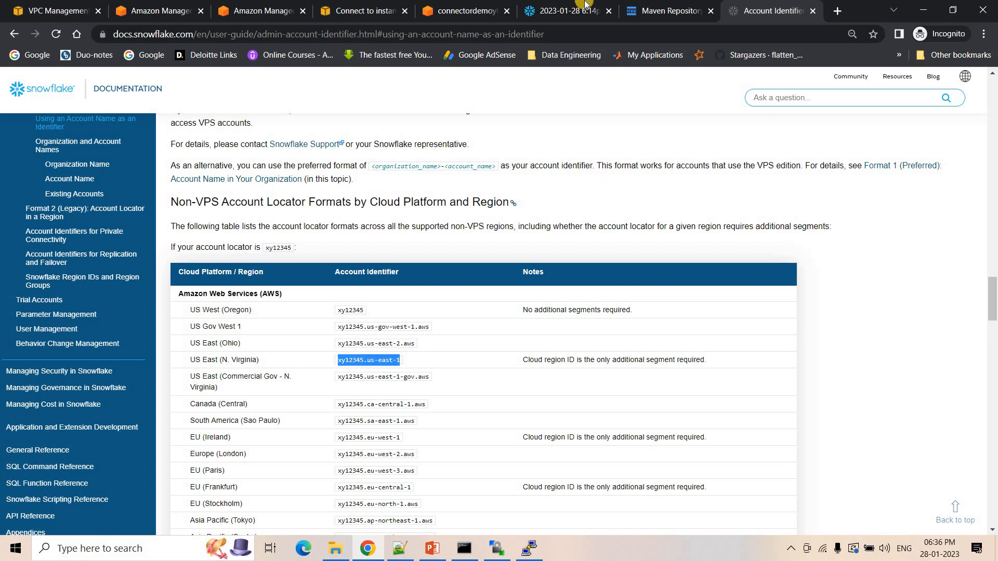
# - Copy the account locator from the Snowflake worksheet's URL and replace the snowflake.url.name placeholder in the notes with it, followed by a dot
pyautogui.click(568, 6)
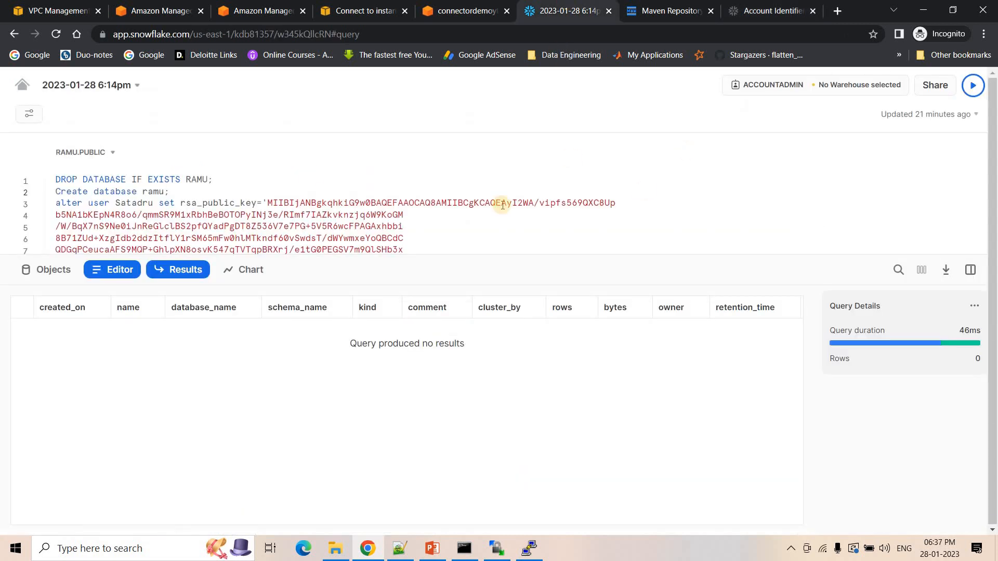
pyautogui.click(288, 35)
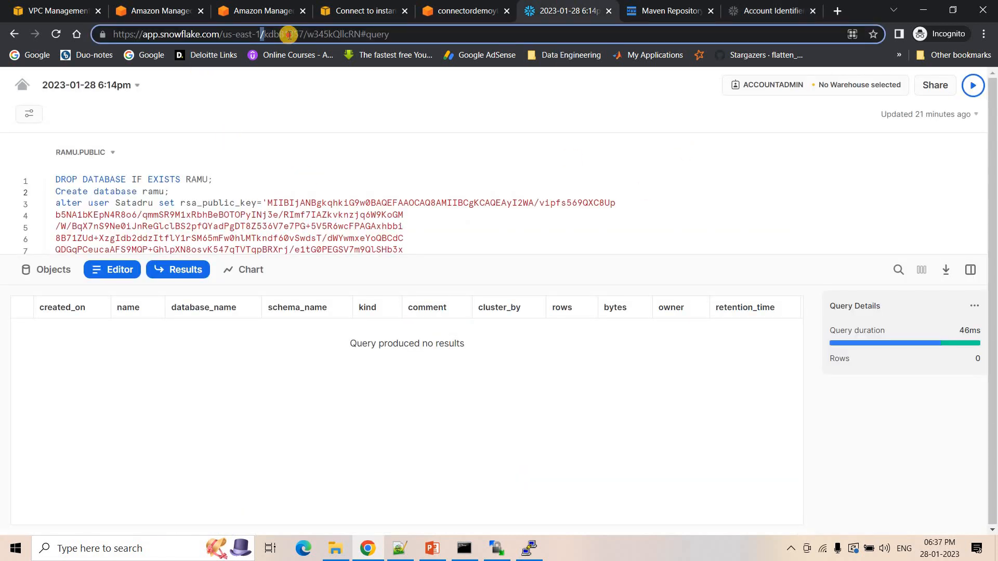
pyautogui.doubleClick(283, 34)
pyautogui.hotkey('ctrl', 'c')
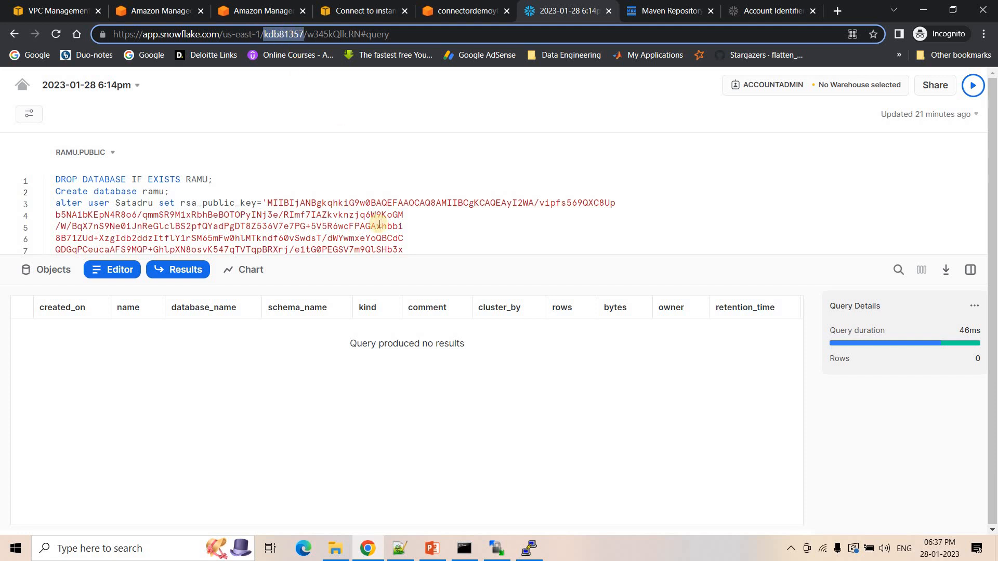
pyautogui.click(400, 547)
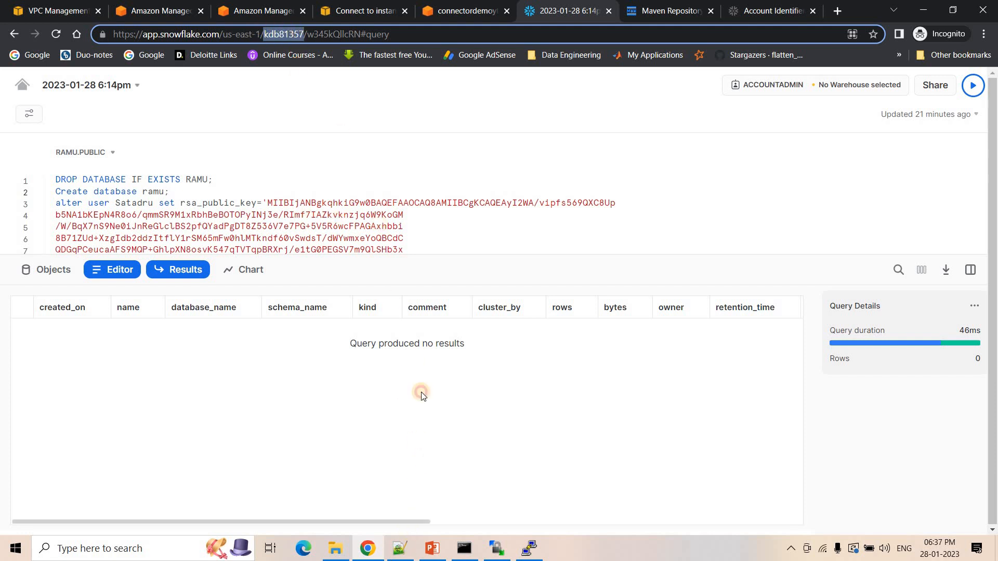
pyautogui.moveTo(391, 359); pyautogui.dragTo(235, 340)
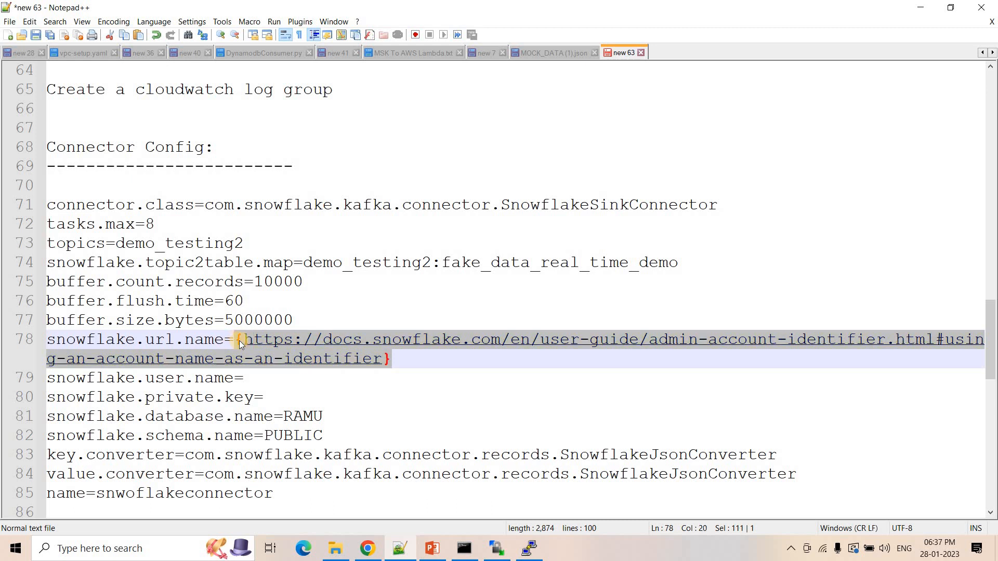
pyautogui.hotkey('ctrl', 'v')
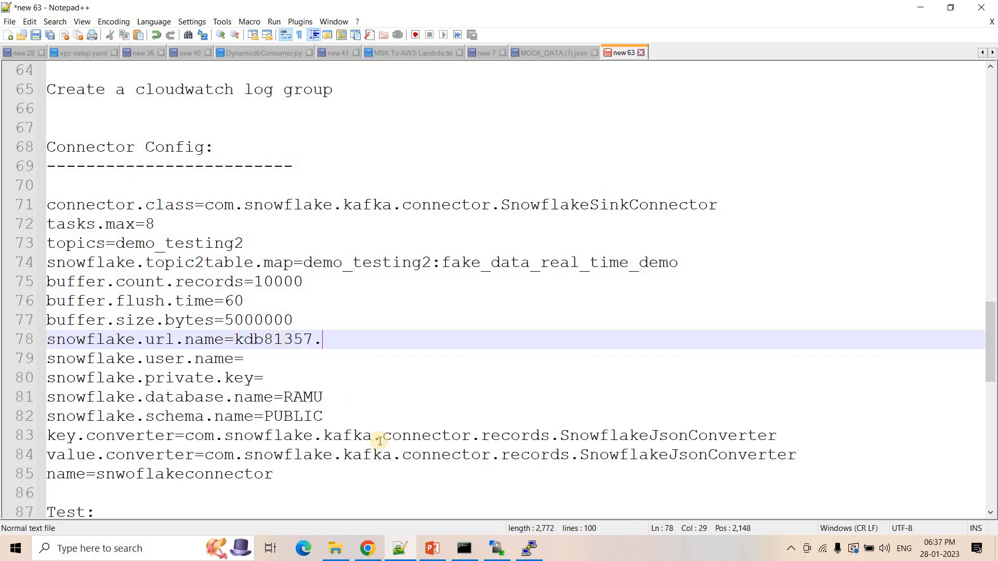
# - Copy the .us-east-1 segment from the Snowflake documentation and append it to the account locator in snowflake.url.name, keeping a single dot between them
pyautogui.click(368, 549)
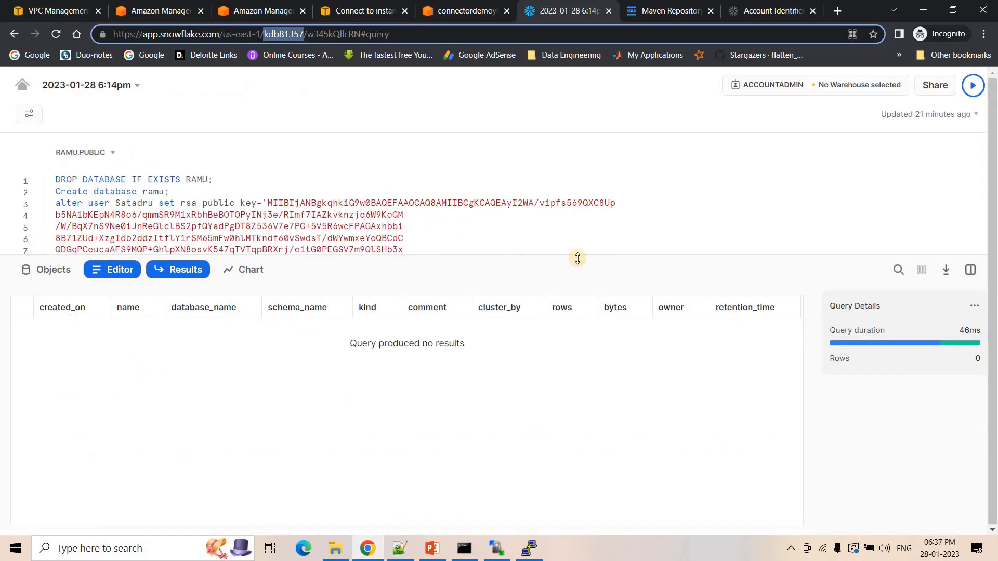
pyautogui.click(765, 10)
pyautogui.moveTo(364, 361); pyautogui.dragTo(398, 364)
pyautogui.hotkey('ctrl', 'c')
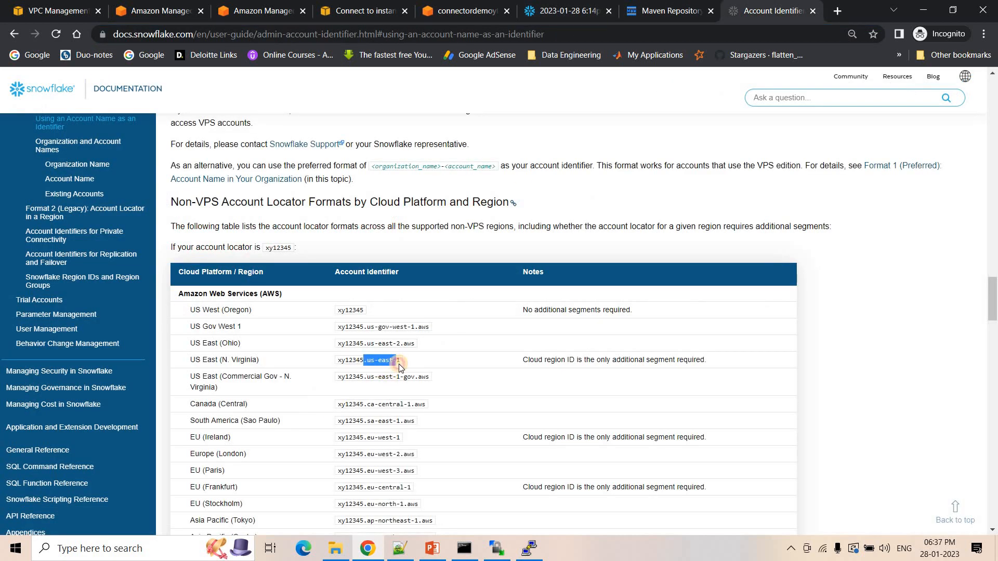
pyautogui.click(399, 549)
pyautogui.hotkey('ctrl', 'v')
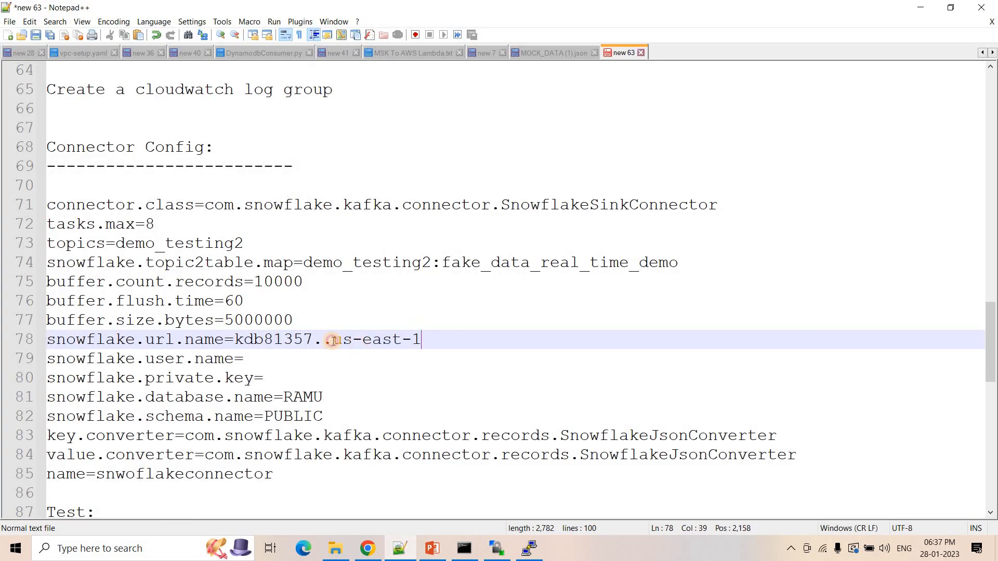
pyautogui.press('BackSpace')
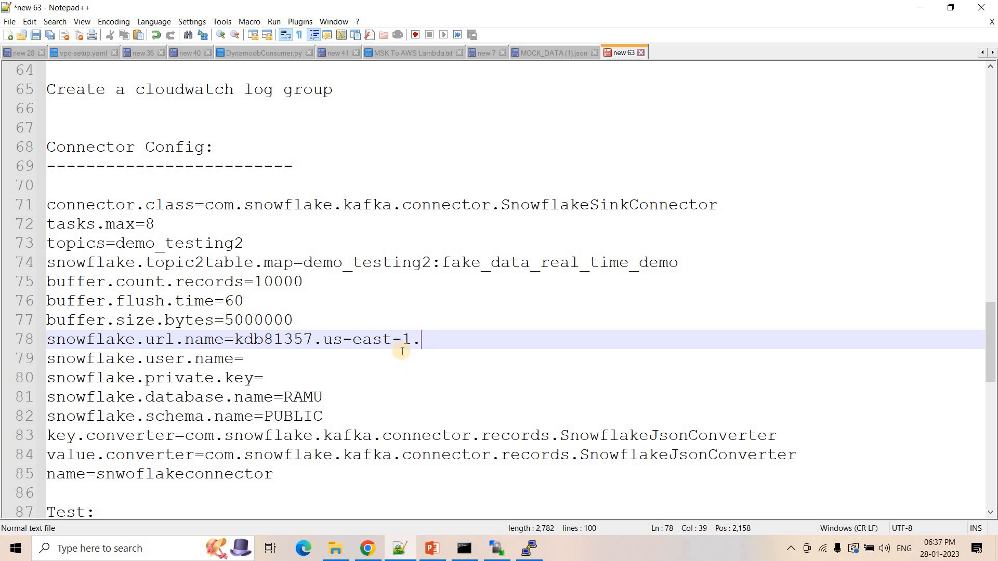
# - Complete the snowflake.url.name value by appending .snowflakecomputing.com after us-east-1
pyautogui.write('snow')
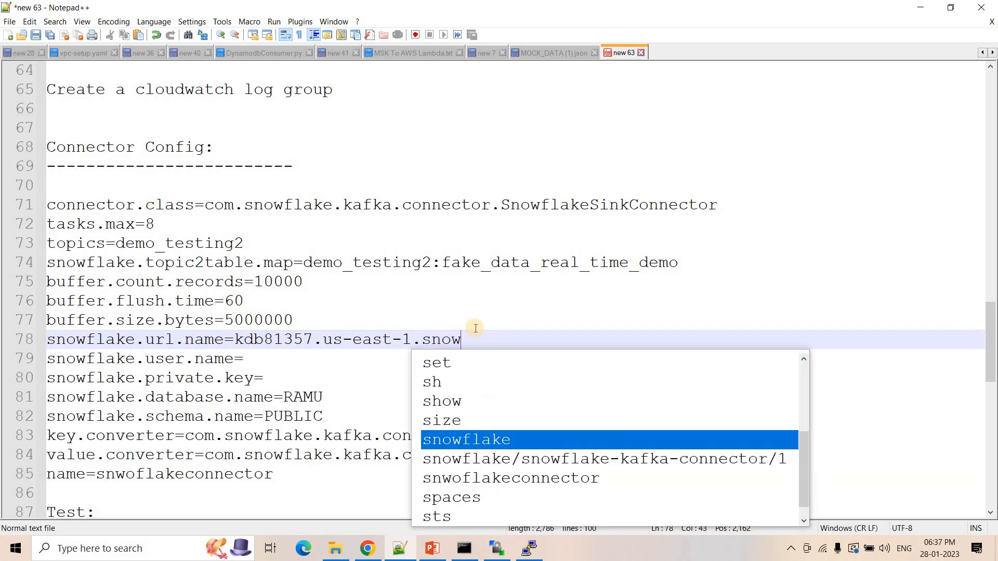
pyautogui.write('flakecomputin')
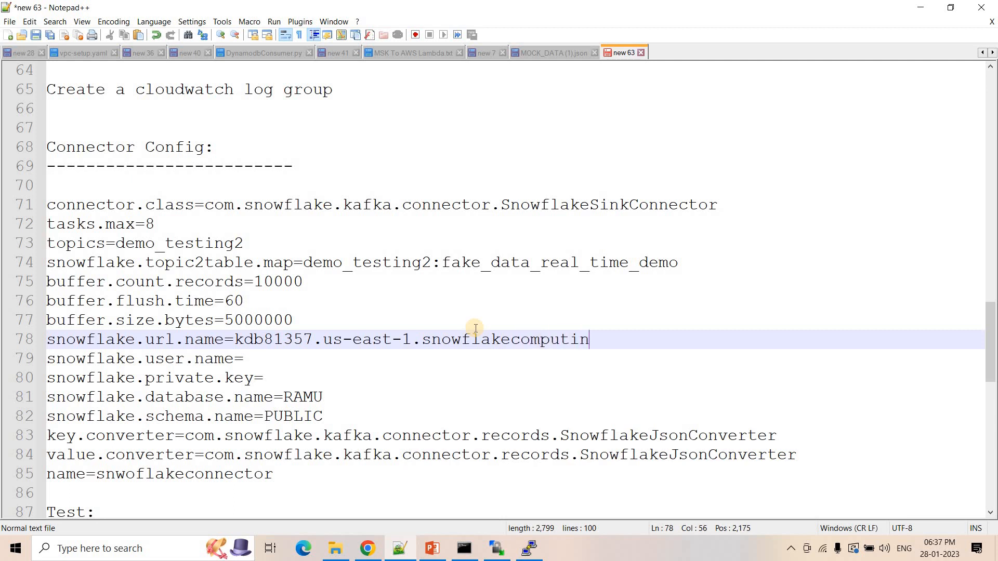
pyautogui.write('com')
pyautogui.click(656, 328)
# - Copy the completed Snowflake account URL, test it in a new Chrome tab, and close that tab
pyautogui.moveTo(651, 338); pyautogui.dragTo(225, 341)
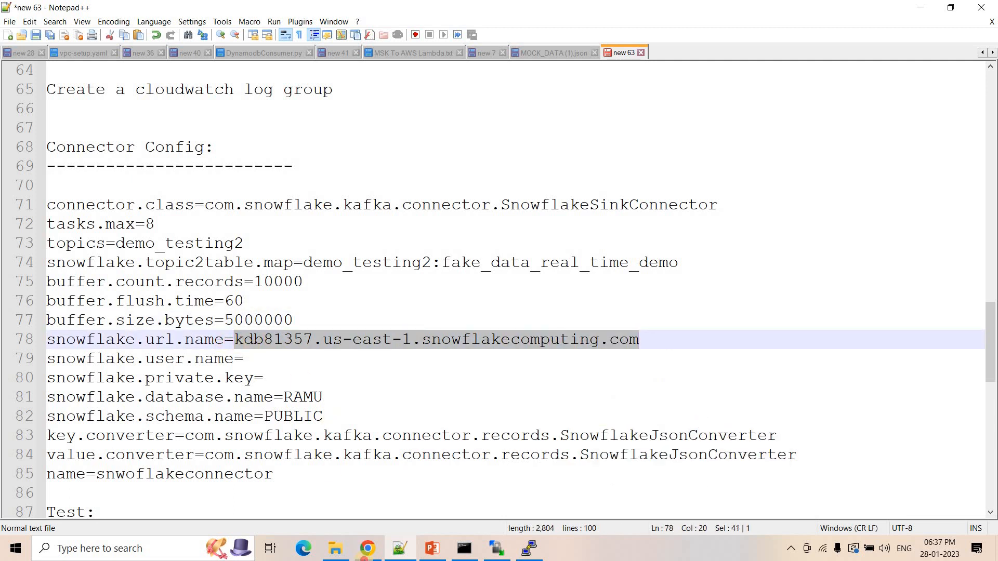
pyautogui.click(368, 549)
pyautogui.click(835, 11)
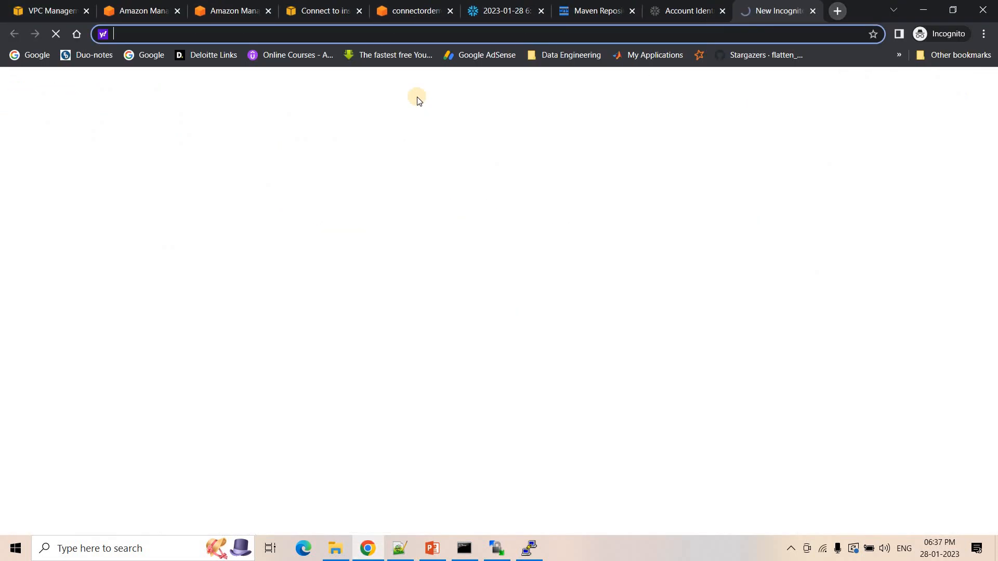
pyautogui.write('kdb81357.us-east-1.snowflakecomputing.com')
pyautogui.press('Return')
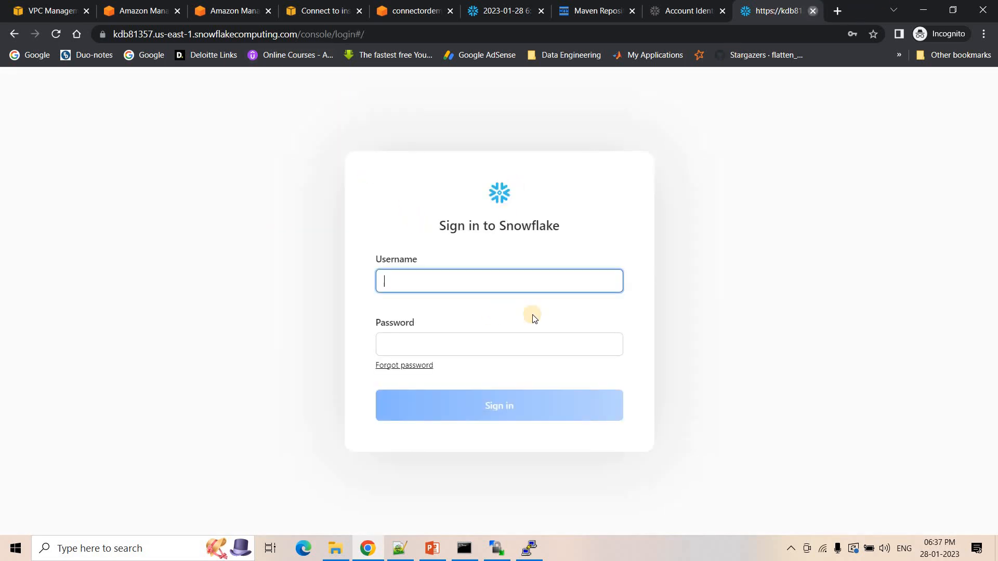
pyautogui.hotkey('ctrl', 'w')
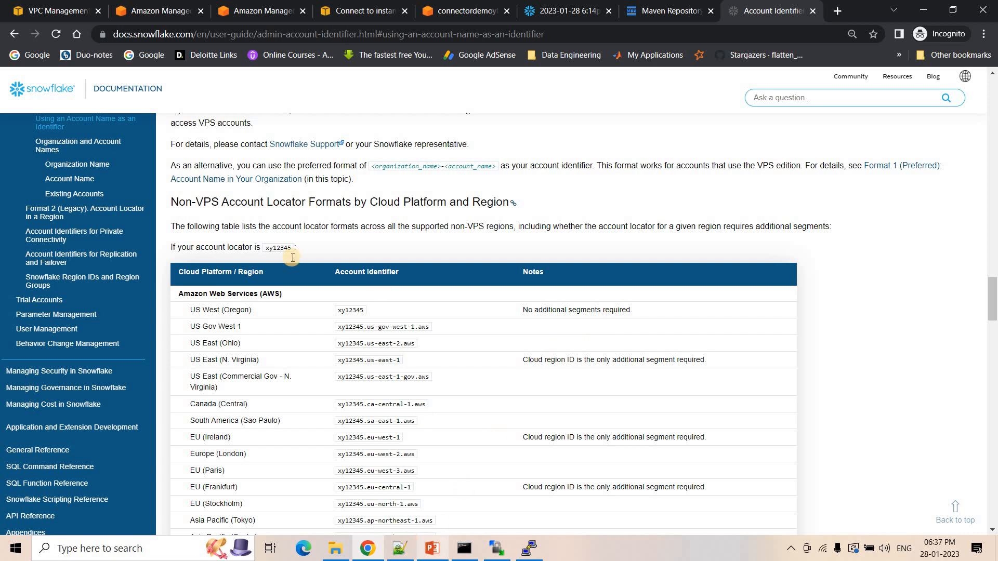
# - Enter the Snowflake user's name as snowflake.user.name in the notes and check it against the alter user statement in the Snowflake worksheet
pyautogui.hotkey('alt', 'Tab')
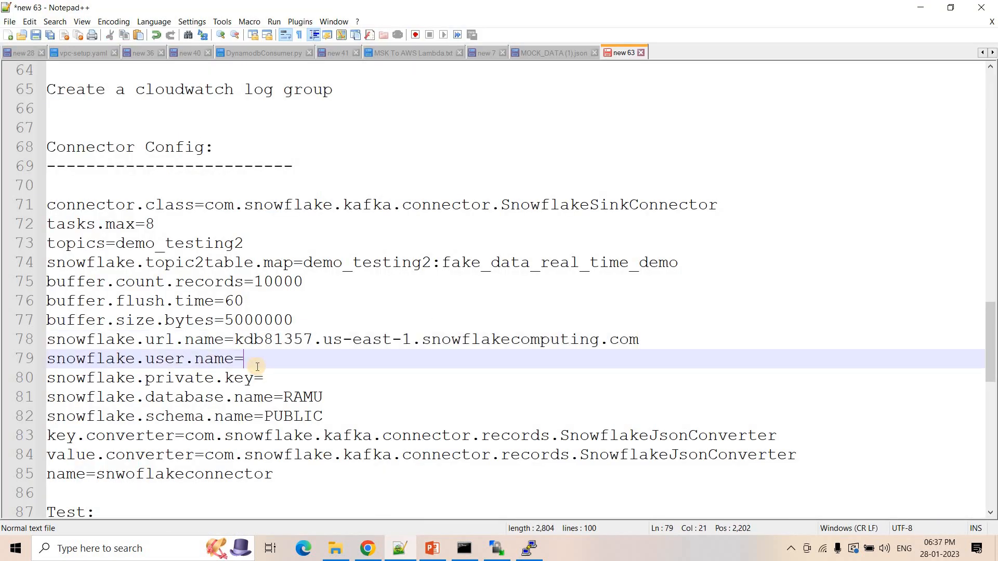
pyautogui.write('Satadru')
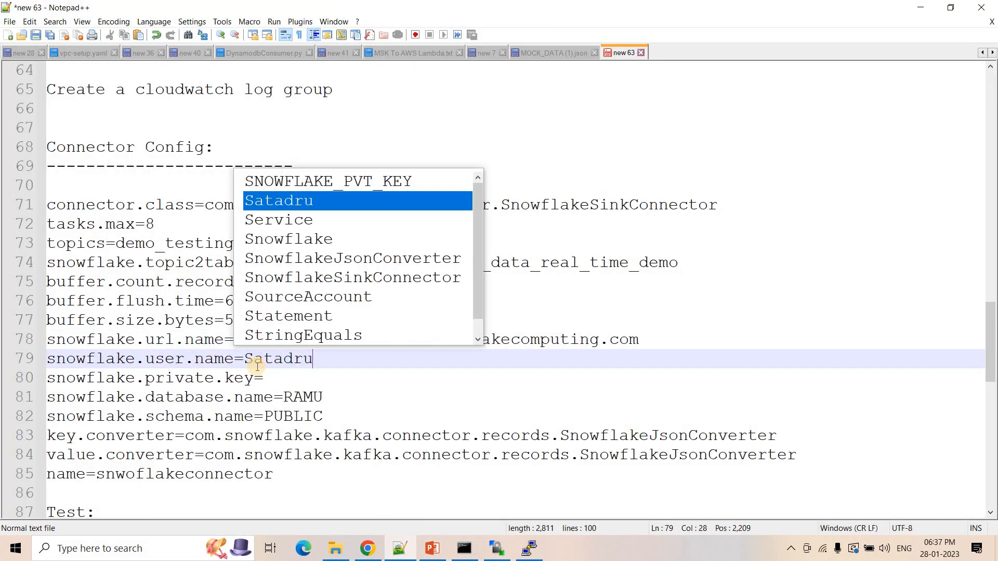
pyautogui.press('Escape')
pyautogui.press('Down')
pyautogui.click(366, 547)
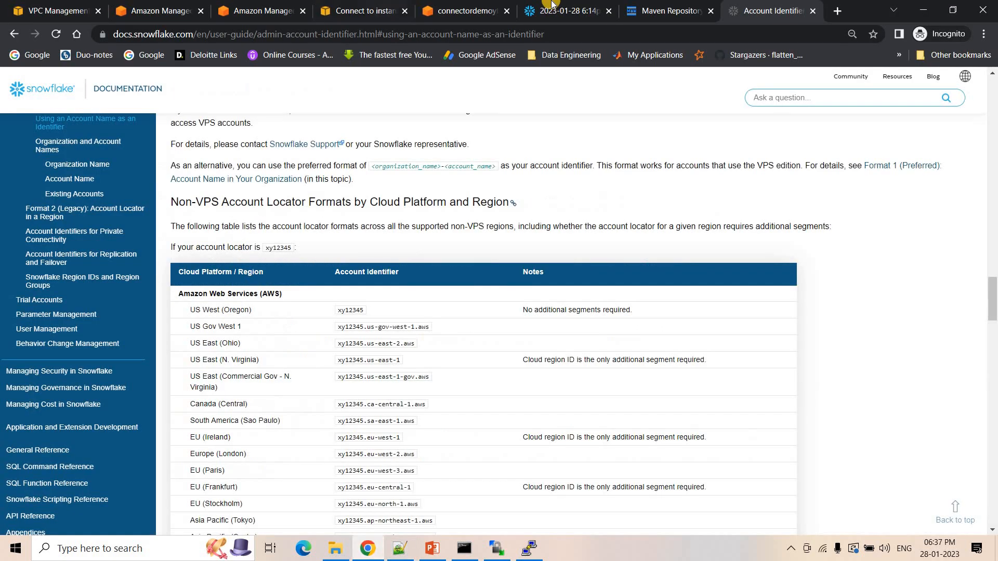
pyautogui.click(553, 5)
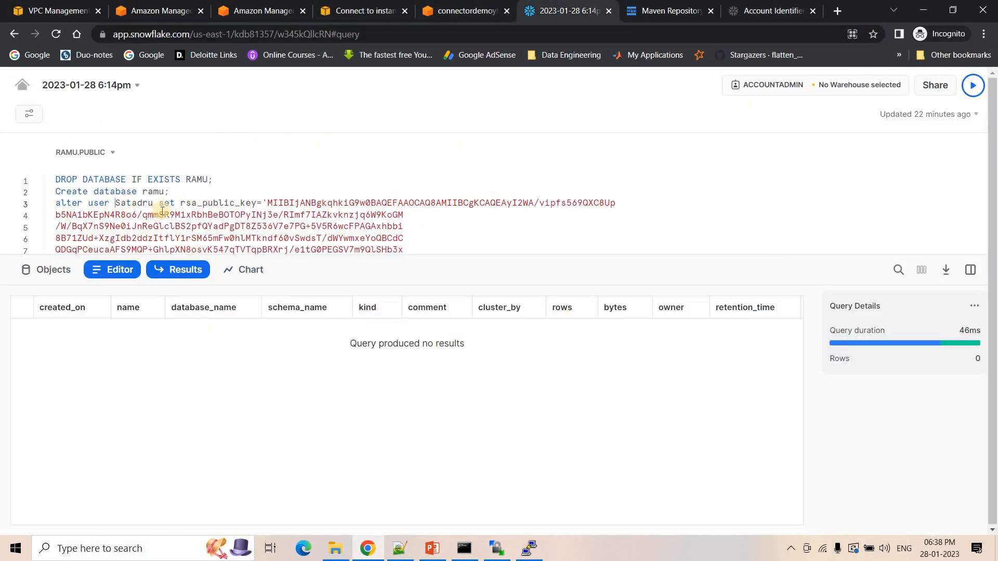
pyautogui.doubleClick(125, 203)
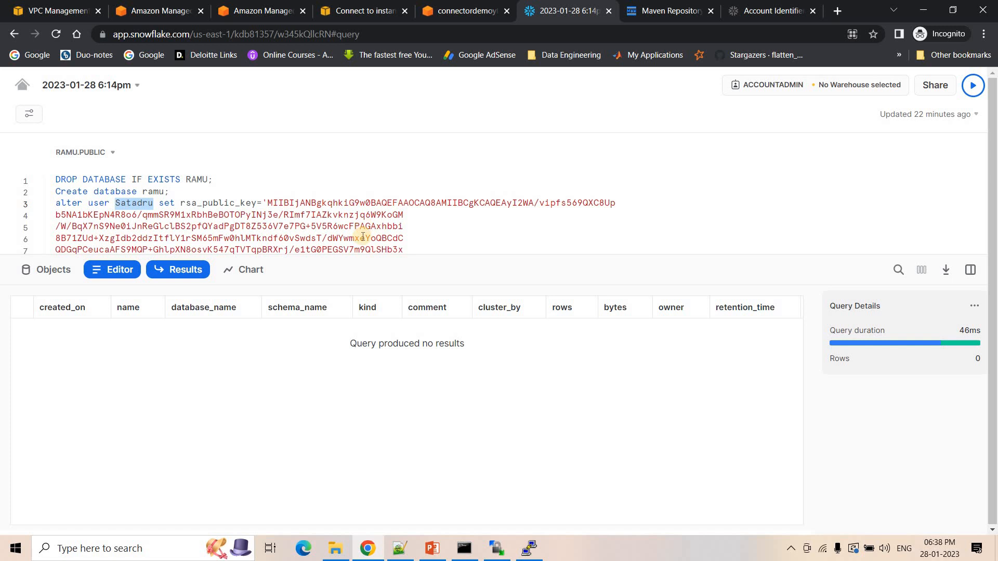
pyautogui.click(399, 548)
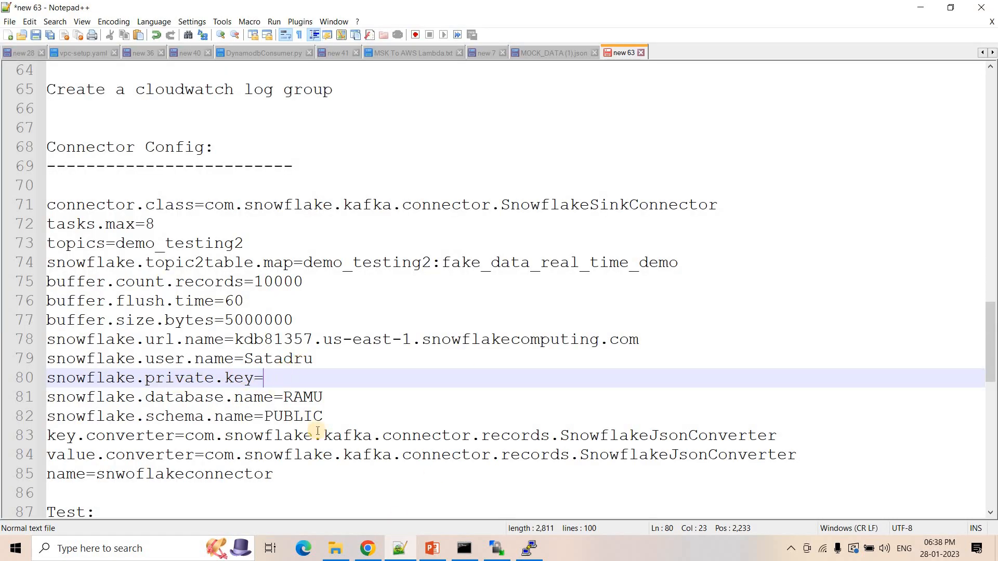
# - Open rsa_key_p8.out from the democonnector folder in Notepad++, copy the entire private key and paste it into snowflake.private.key in the notes
pyautogui.click(335, 548)
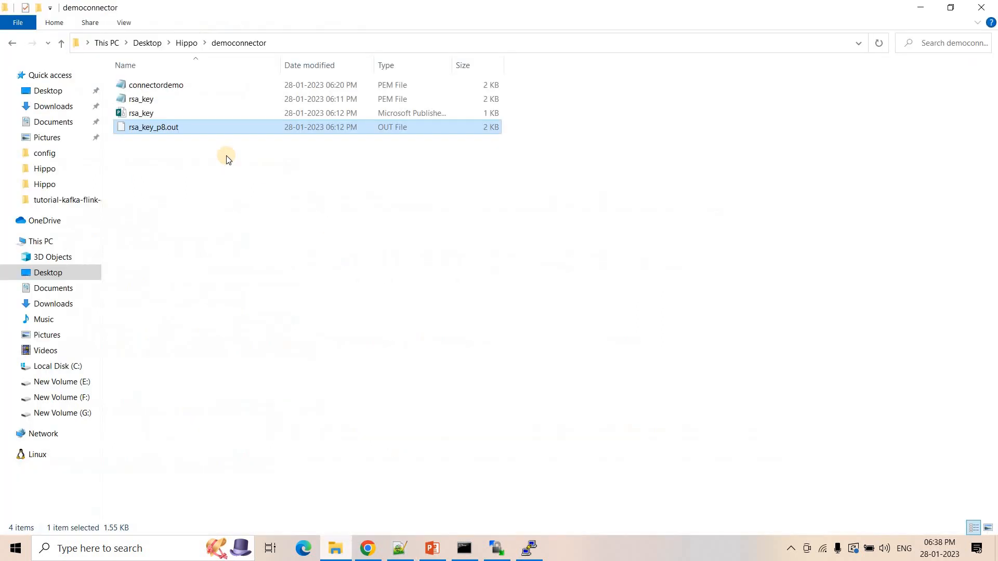
pyautogui.click(162, 121)
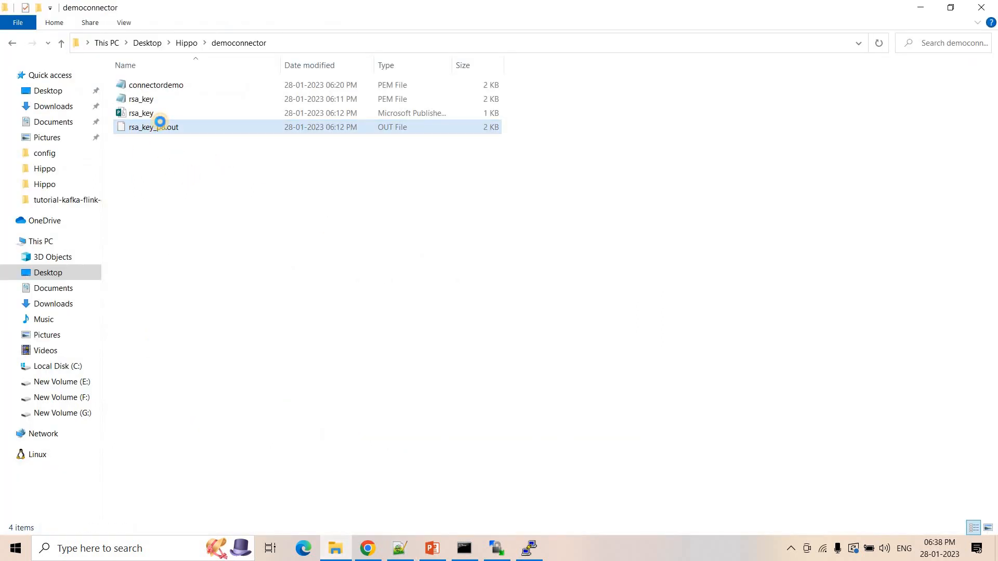
pyautogui.rightClick(160, 121)
pyautogui.click(204, 191)
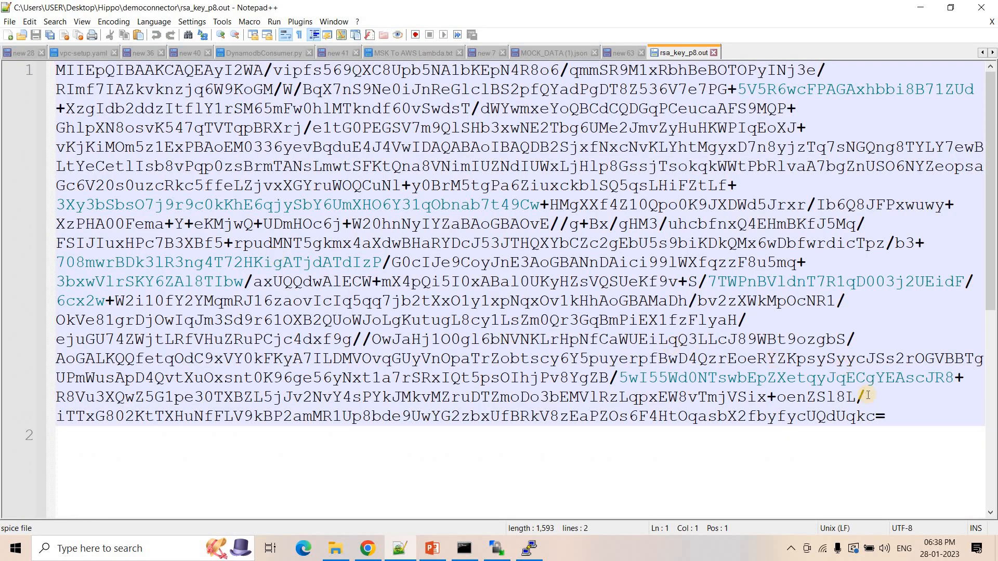
pyautogui.moveTo(886, 416); pyautogui.dragTo(56, 70)
pyautogui.click(619, 53)
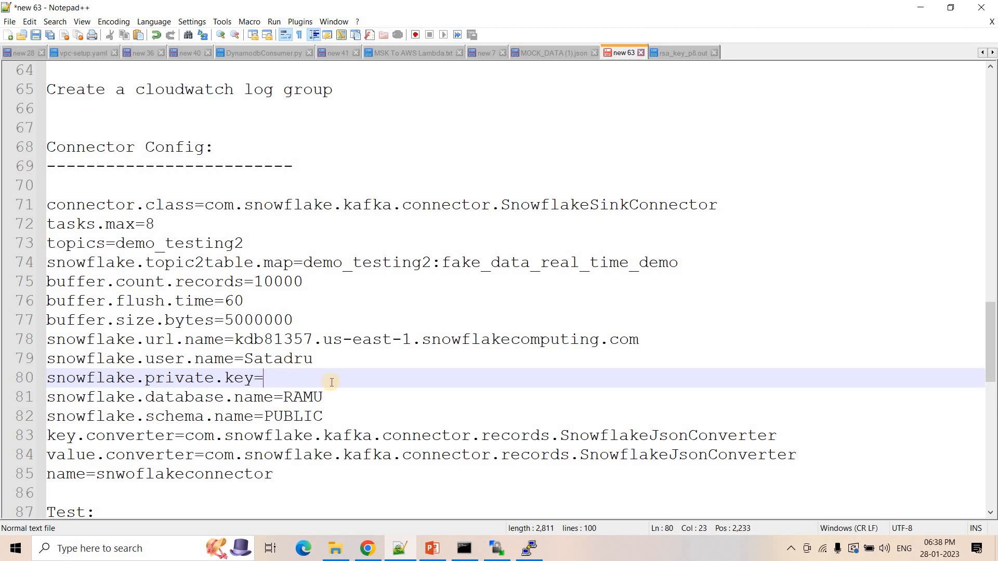
# - Check the database, schema and converter entries of the connector config and delete the name=snwoflakeconnector line
pyautogui.scroll(-2, 332, 382)
pyautogui.click(145, 397)
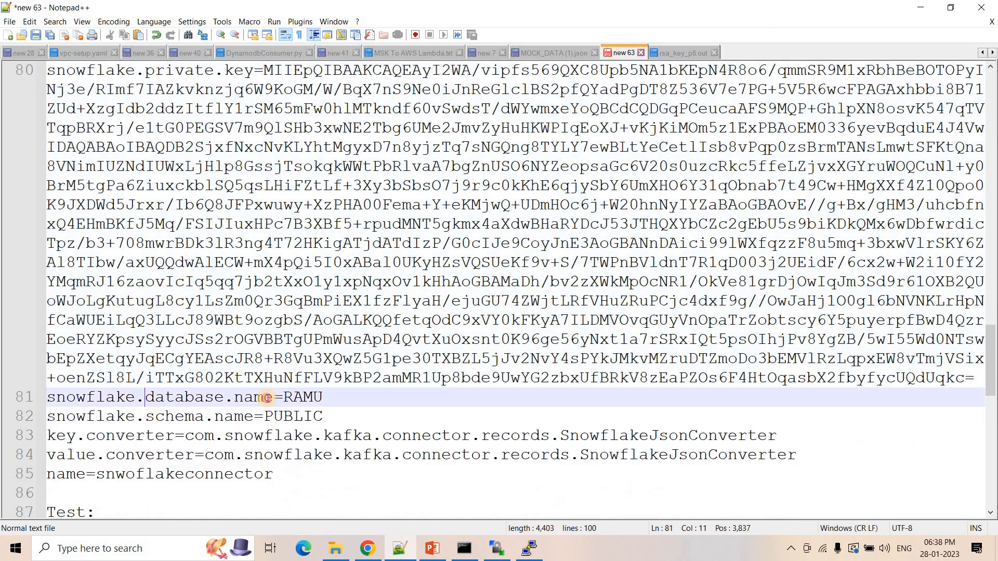
pyautogui.keyDown('shift'); pyautogui.click(267, 398); pyautogui.keyUp('shift')
pyautogui.doubleClick(303, 398)
pyautogui.doubleClick(307, 416)
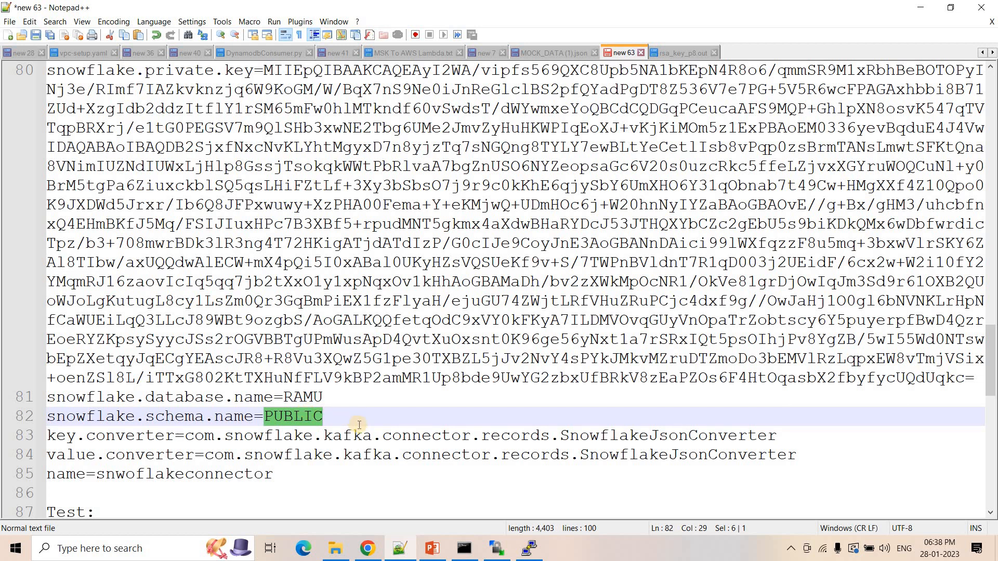
pyautogui.moveTo(796, 440); pyautogui.dragTo(404, 450)
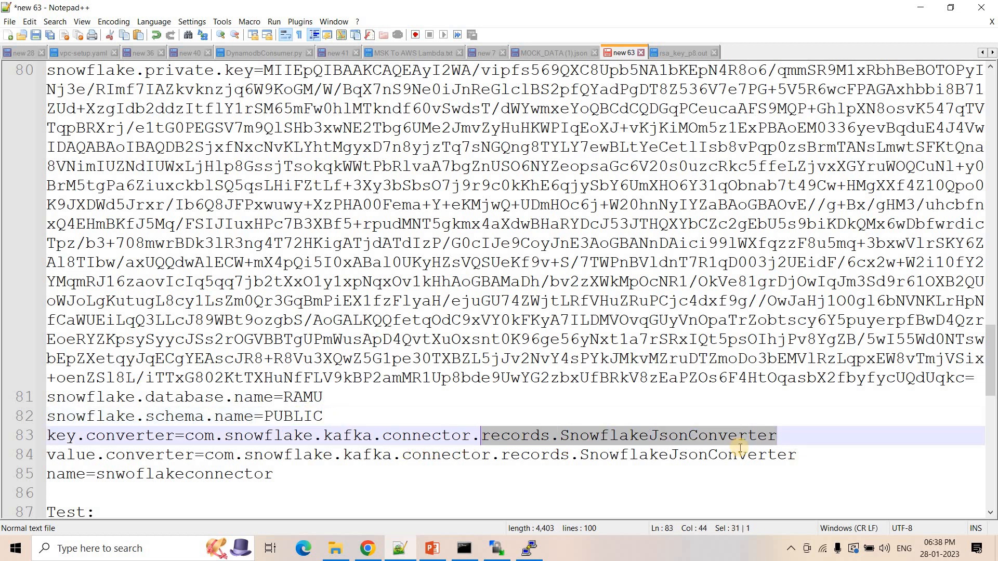
pyautogui.click(829, 455)
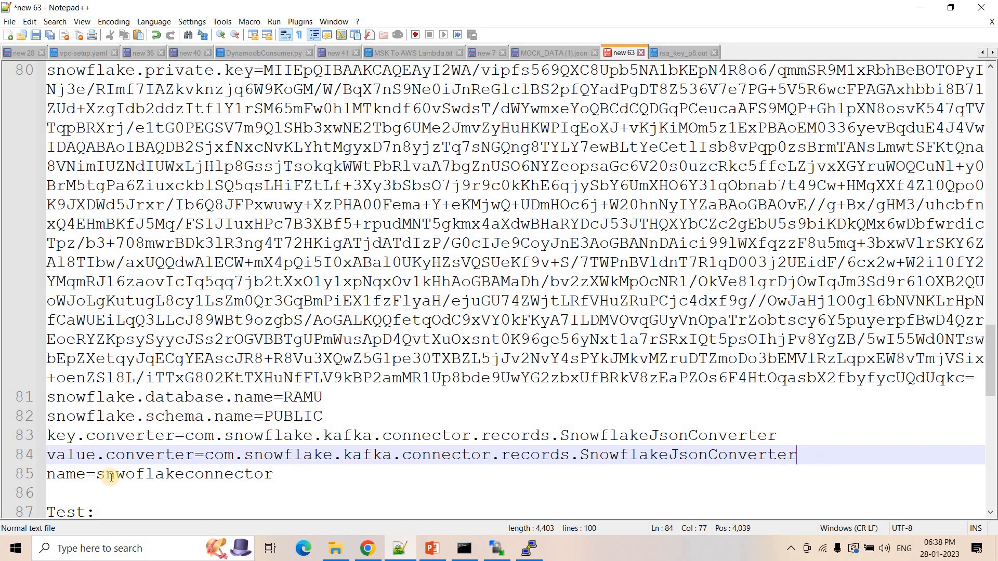
pyautogui.moveTo(278, 474); pyautogui.dragTo(48, 476)
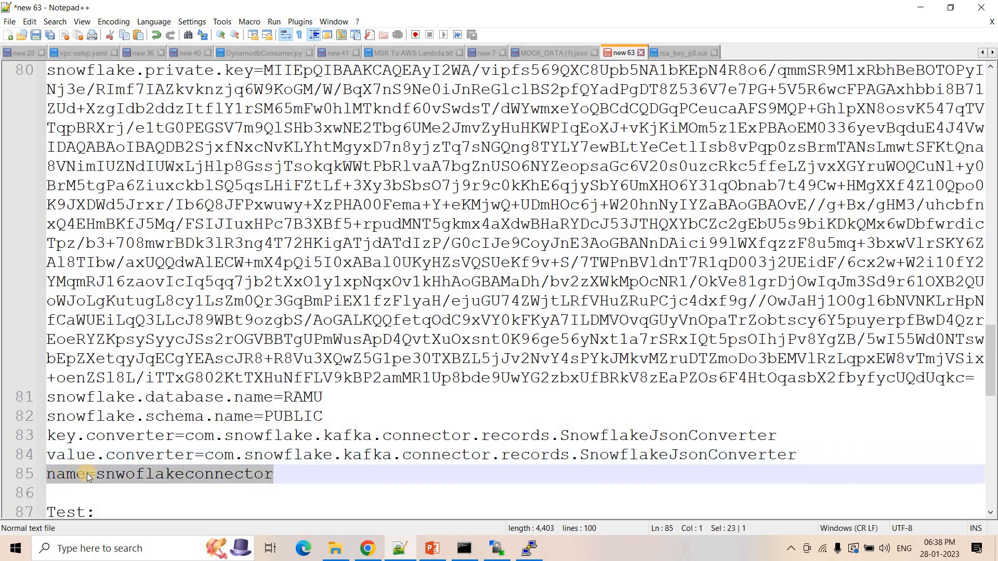
pyautogui.press('Delete')
# - Copy the connector config from connector.class through value.converter, including the private key, and paste it over the MSK connector's configuration settings in Chrome
pyautogui.moveTo(805, 457); pyautogui.dragTo(47, 186)
pyautogui.scroll(3, 177, 359)
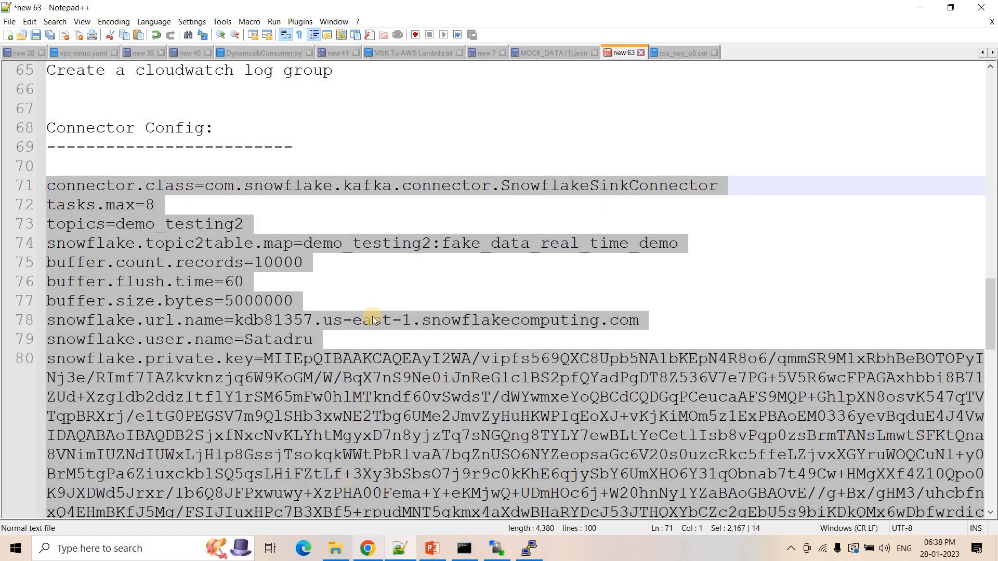
pyautogui.click(368, 548)
pyautogui.click(364, 10)
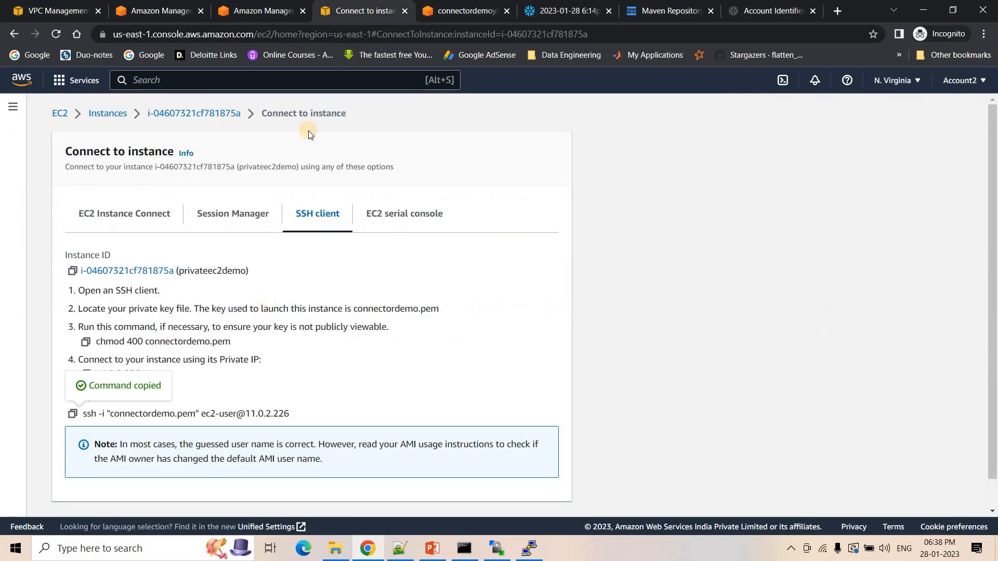
pyautogui.click(262, 6)
pyautogui.moveTo(456, 354); pyautogui.dragTo(266, 341)
pyautogui.hotkey('ctrl', 'v')
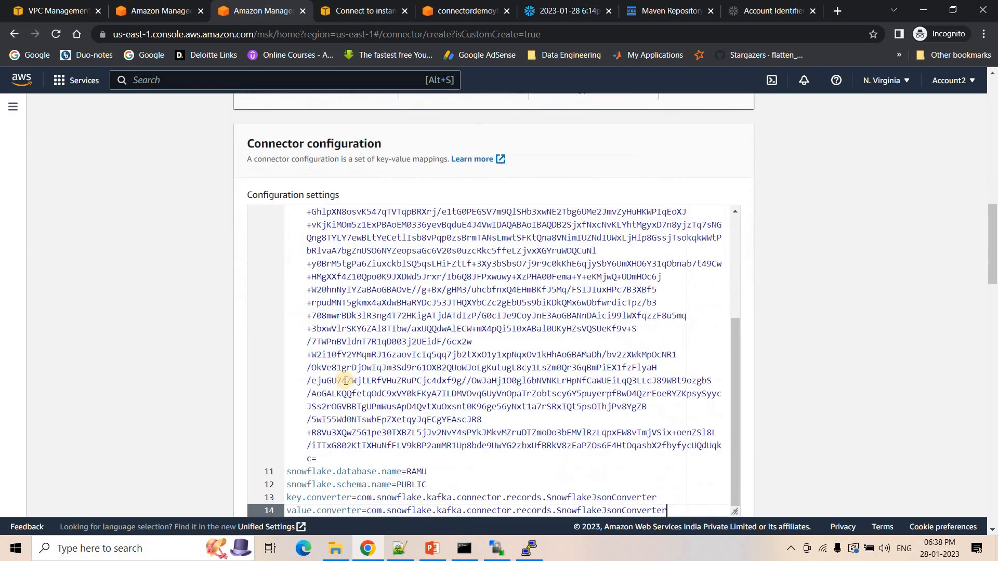
# - Set the connector's capacity type to Provisioned
pyautogui.scroll(-3, 417, 363)
pyautogui.scroll(-2, 572, 358)
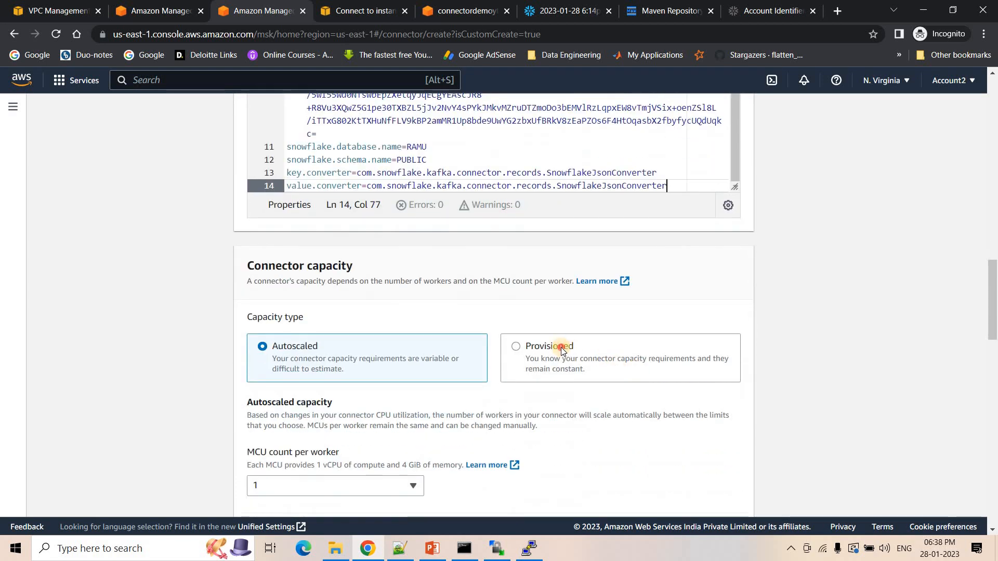
pyautogui.click(561, 351)
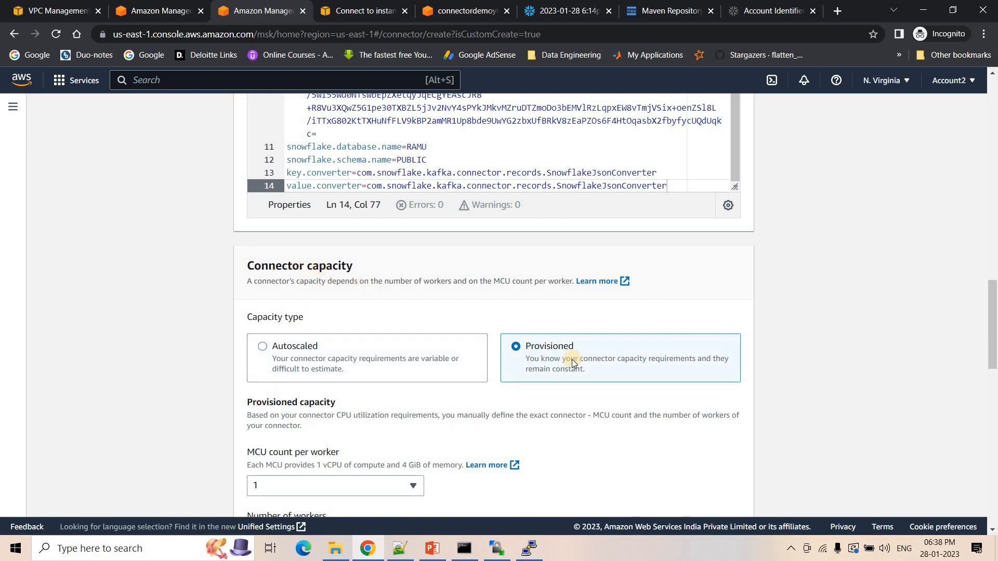
# - Keep the default worker capacity and MSK worker configuration, and start creating a new IAM role for the connector's access permissions
pyautogui.scroll(-3, 323, 327)
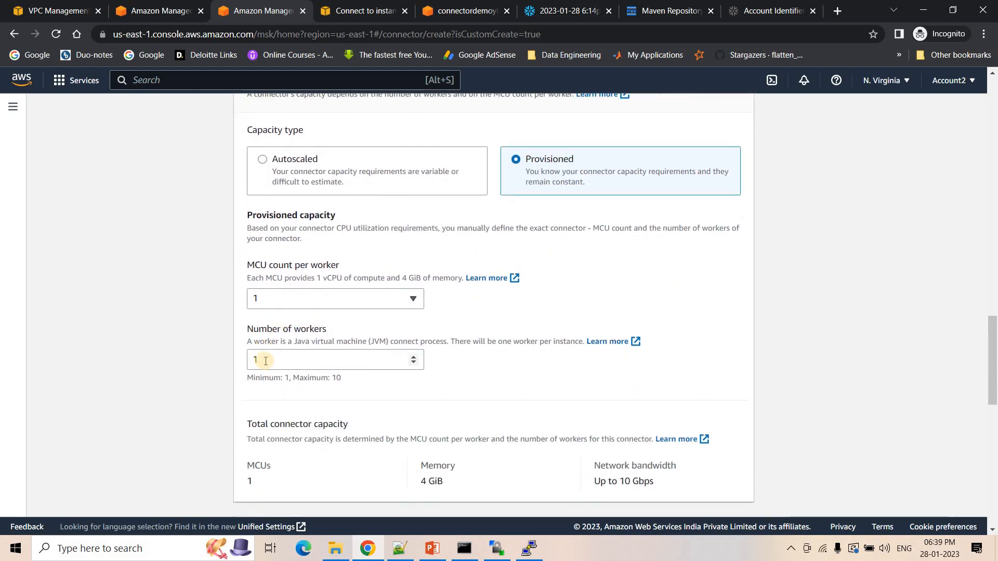
pyautogui.scroll(-2, 265, 361)
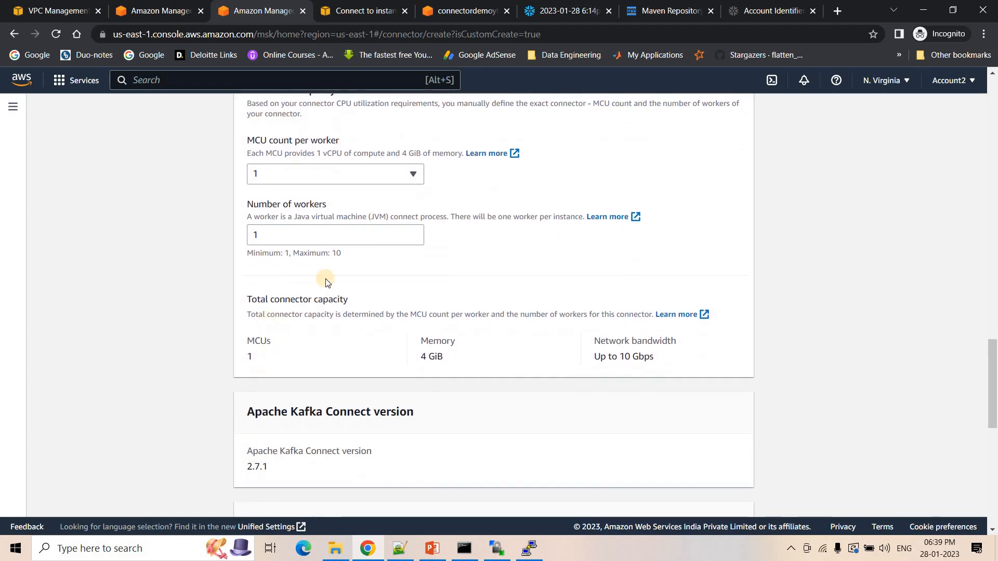
pyautogui.scroll(-4, 307, 304)
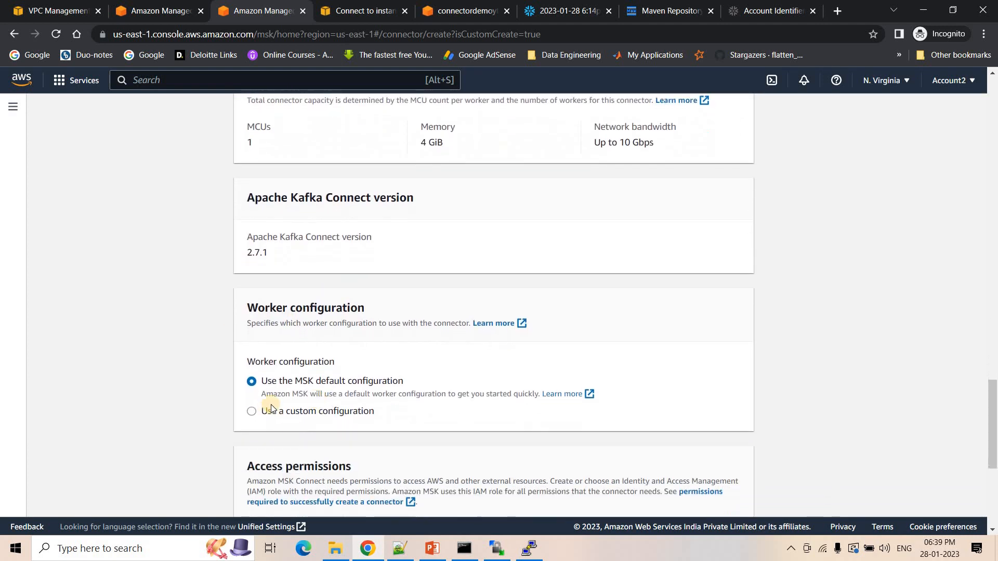
pyautogui.scroll(-5, 334, 387)
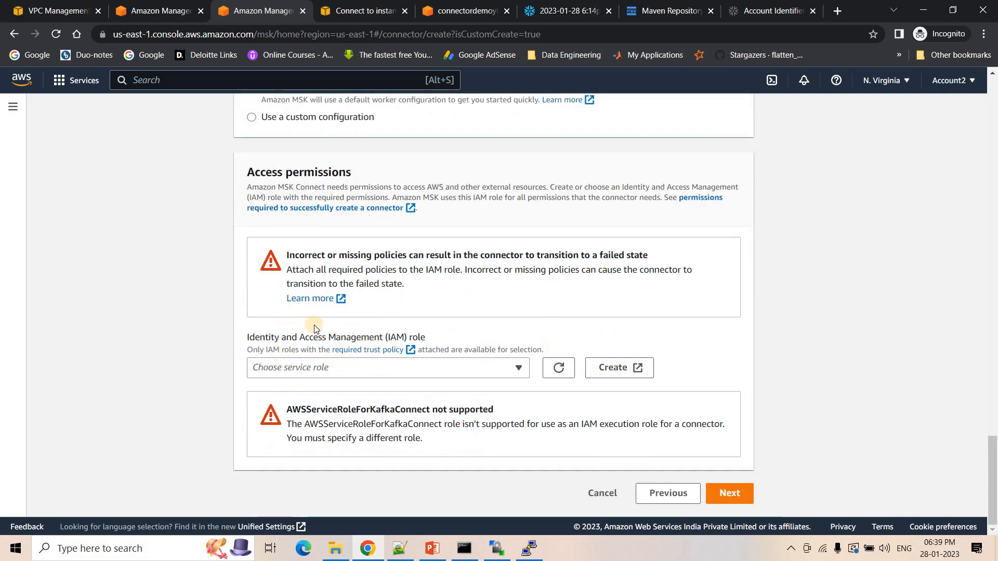
pyautogui.click(621, 372)
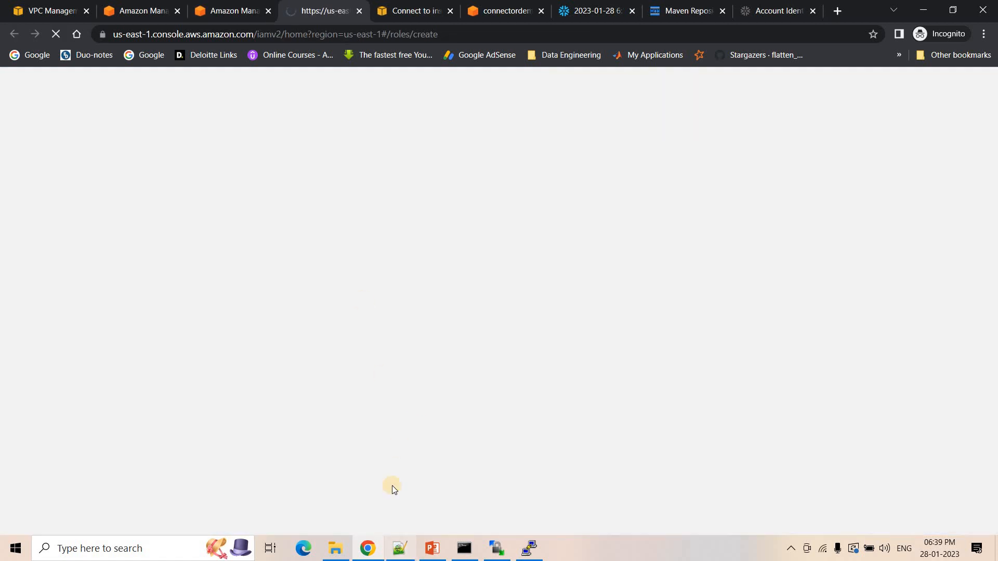
# - Review the IAM role requirements for Kafka Connect in the Notepad++ notes and copy the trust relationship JSON
pyautogui.click(398, 550)
pyautogui.scroll(10, 204, 238)
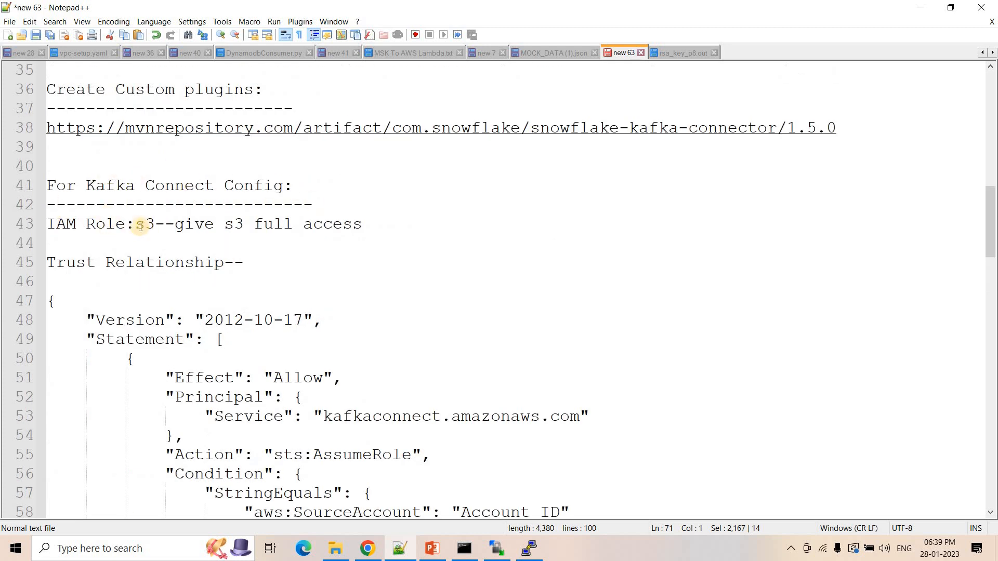
pyautogui.moveTo(145, 225); pyautogui.dragTo(152, 226)
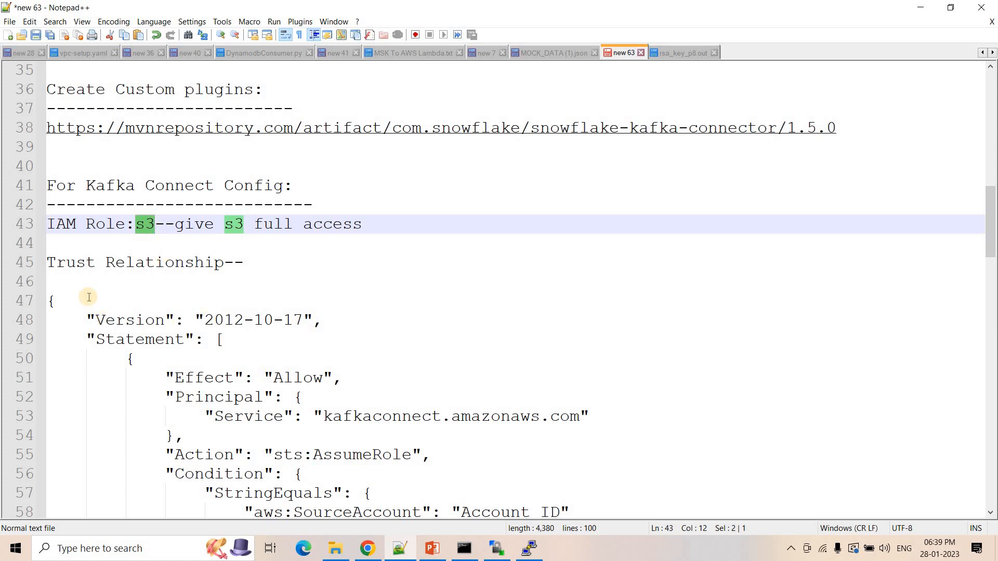
pyautogui.moveTo(78, 278); pyautogui.dragTo(96, 191)
pyautogui.scroll(7, 323, 279)
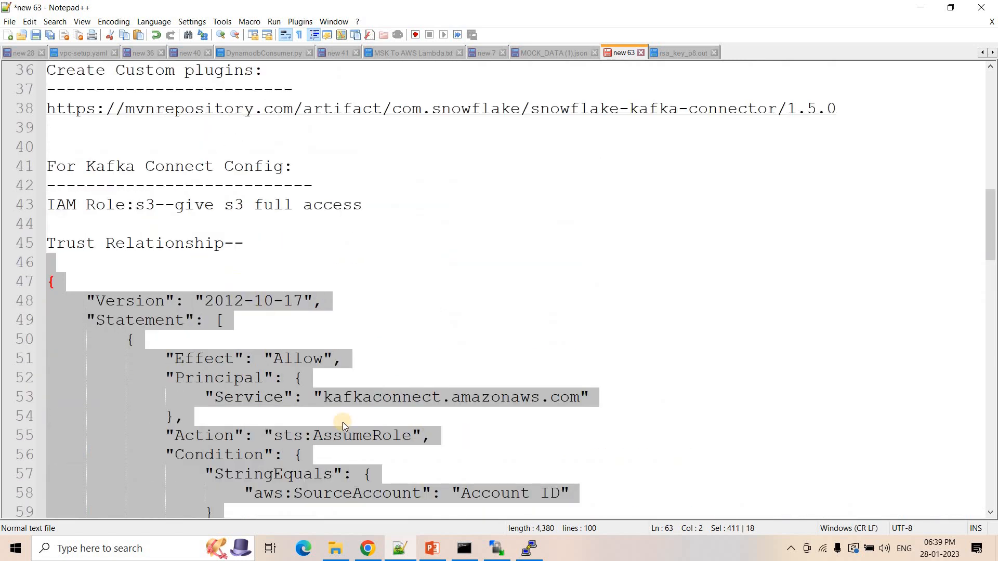
# - In the IAM role creation page in Chrome, choose S3 as the AWS service use case and continue to the permissions
pyautogui.click(368, 549)
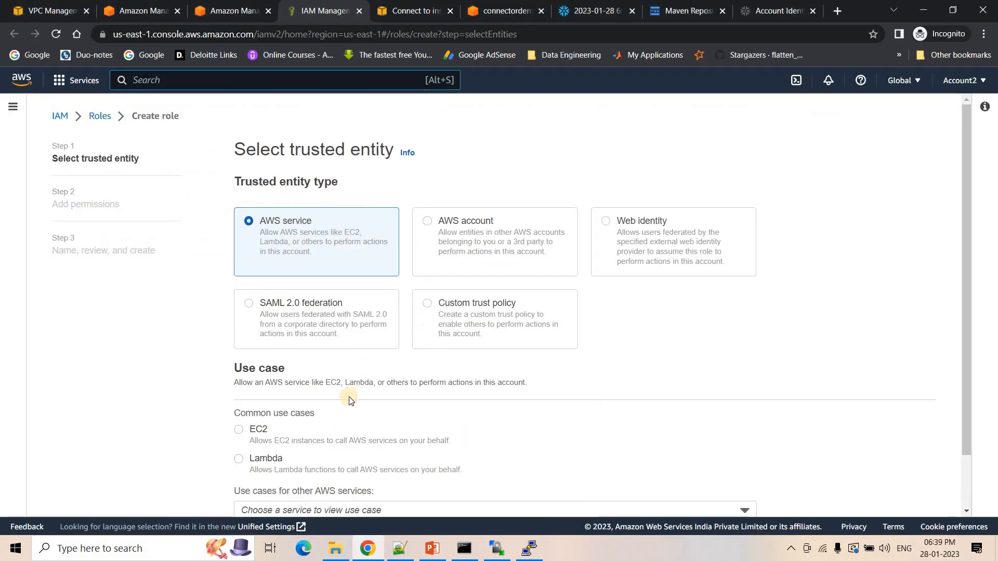
pyautogui.scroll(-2, 254, 437)
pyautogui.click(279, 451)
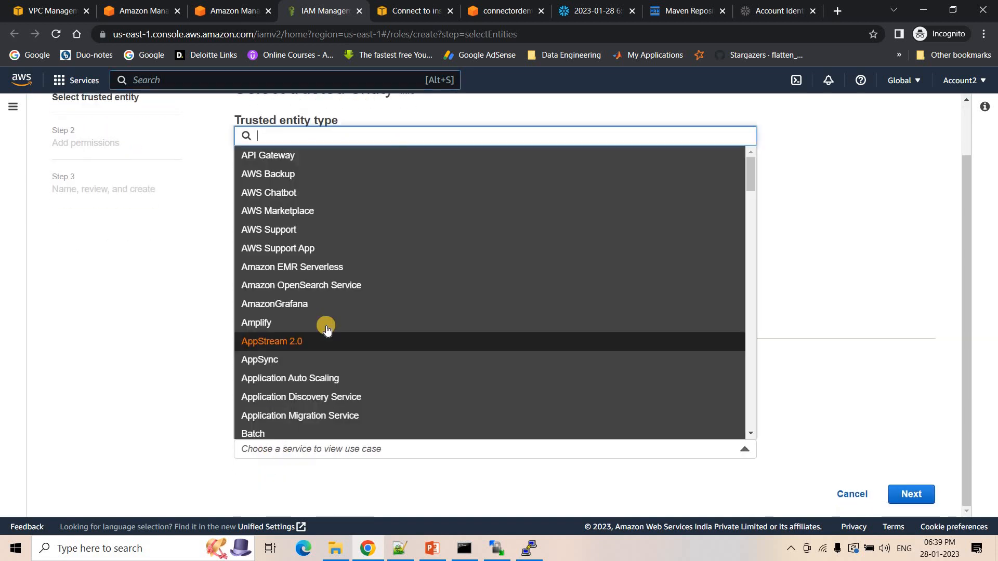
pyautogui.write('s3')
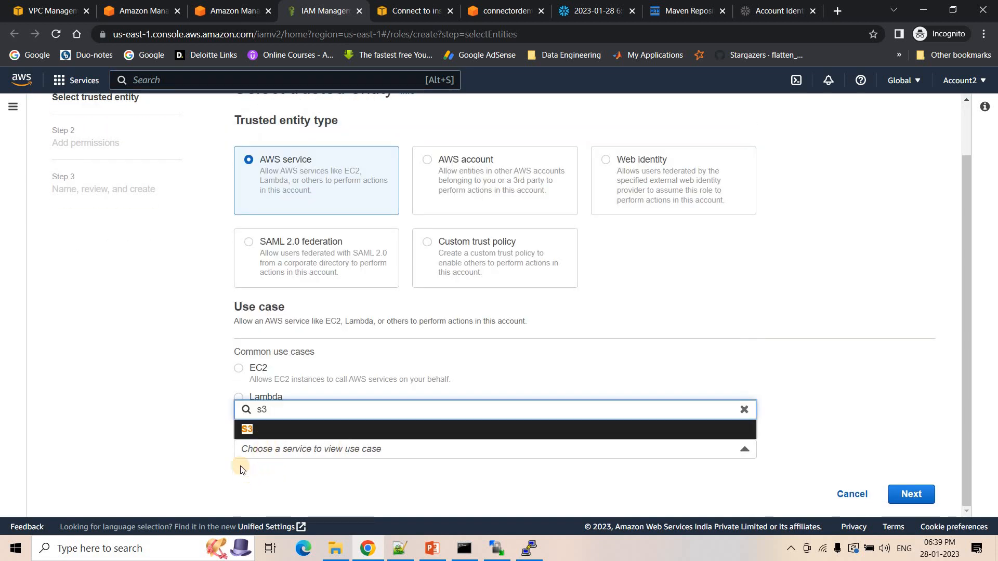
pyautogui.press('Return')
pyautogui.scroll(-1, 887, 468)
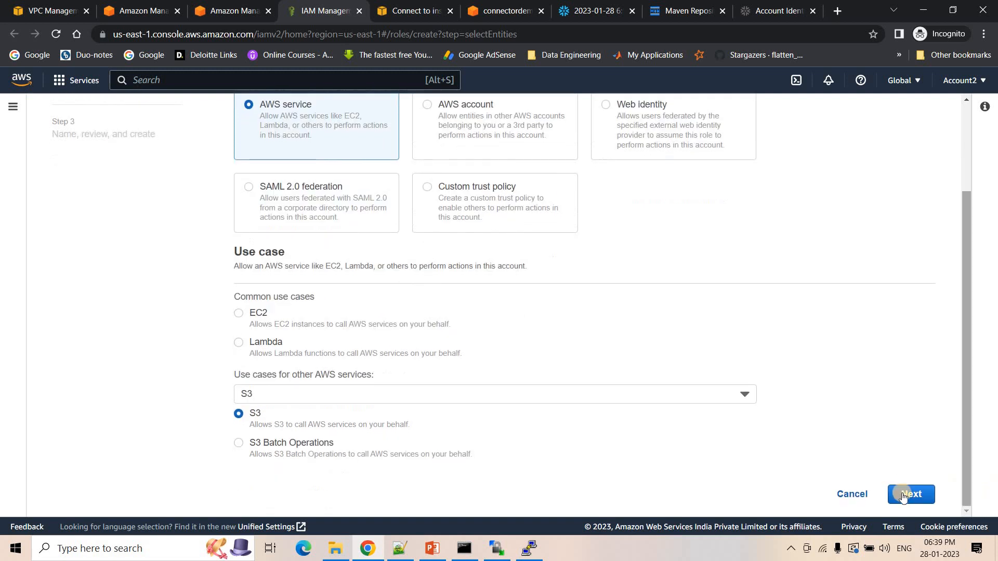
pyautogui.click(910, 494)
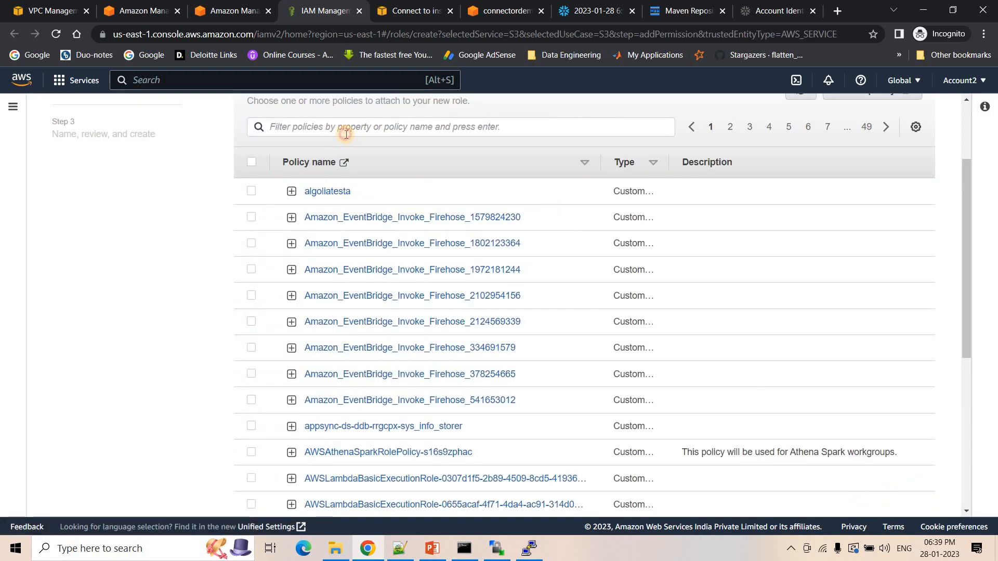
# - Filter the permissions policies by s3full and select AmazonS3FullAccess for the new role
pyautogui.click(347, 134)
pyautogui.write('s3fu')
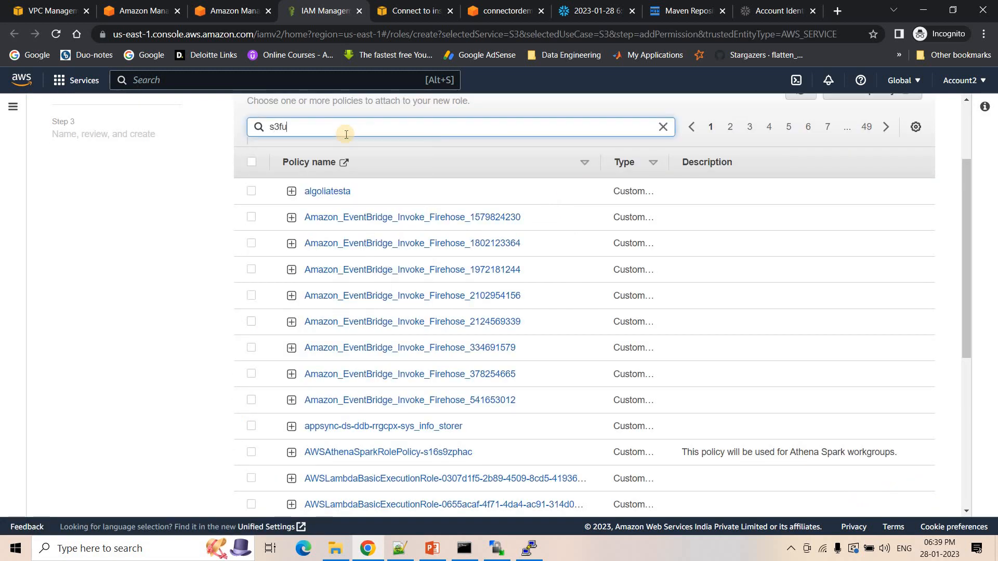
pyautogui.write('ll')
pyautogui.press('Return')
pyautogui.click(252, 334)
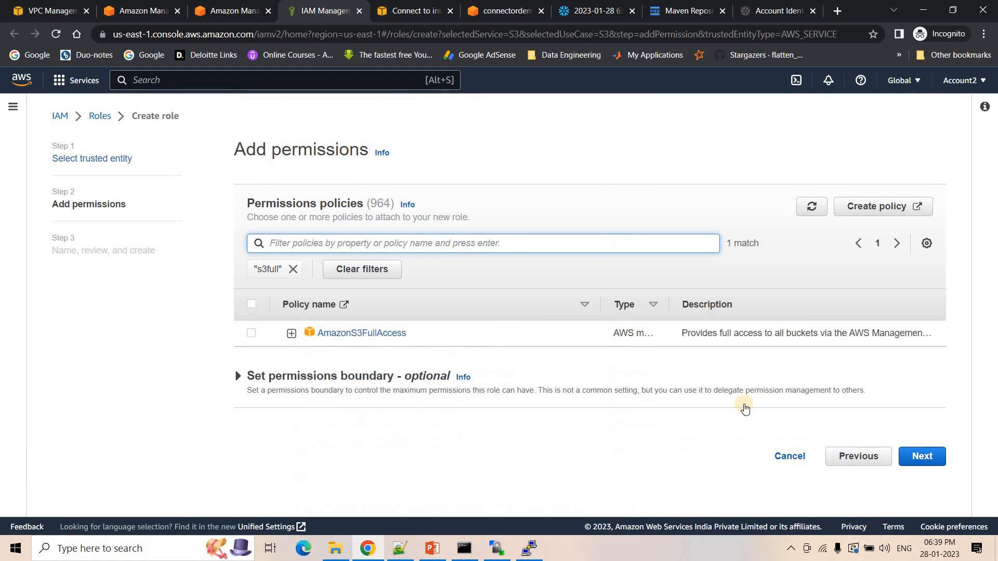
# - Name the new role democonnectorytkafka, create it, and open it from the IAM roles list
pyautogui.click(924, 460)
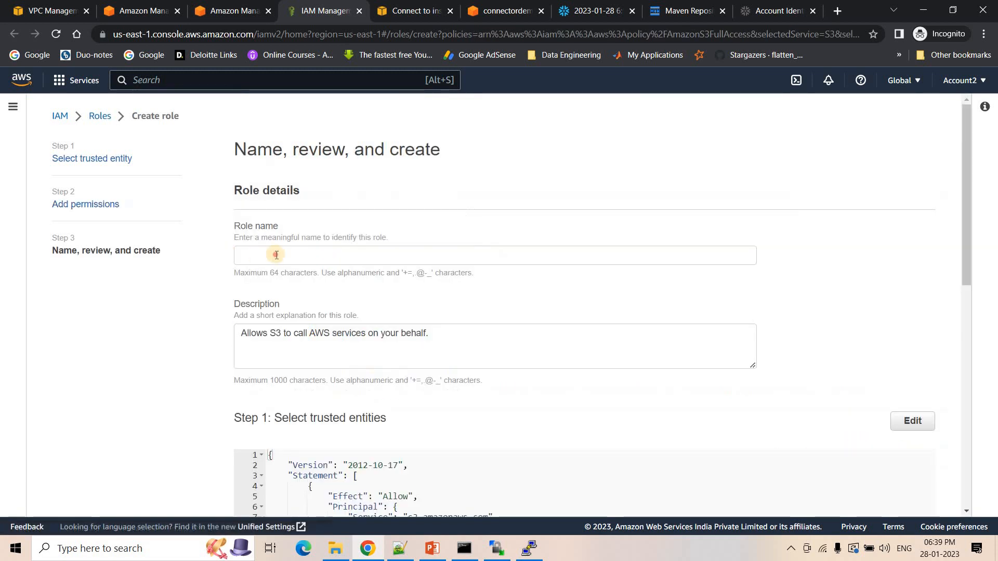
pyautogui.click(276, 255)
pyautogui.write('democonnectorytkafka')
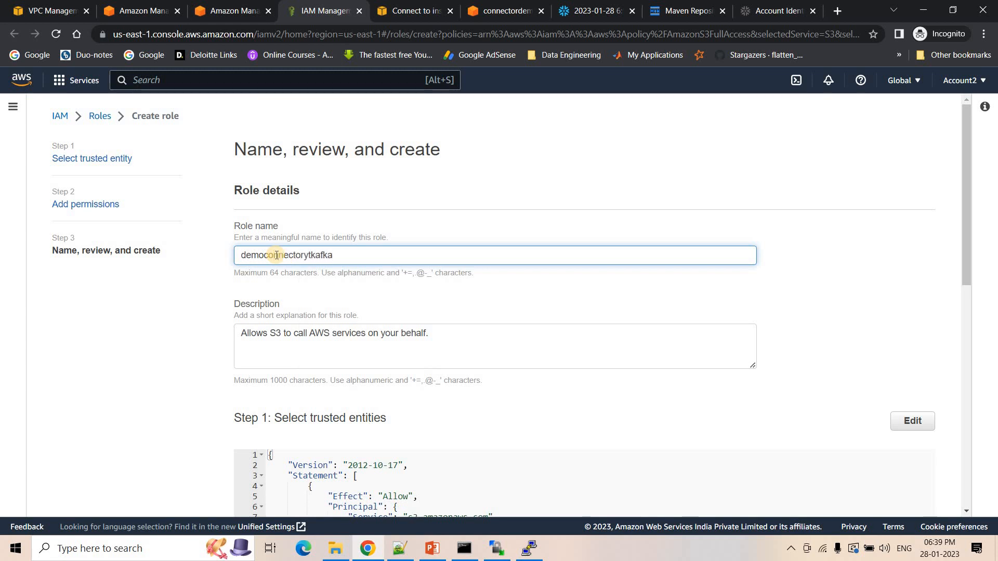
pyautogui.doubleClick(277, 255)
pyautogui.hotkey('ctrl', 'c')
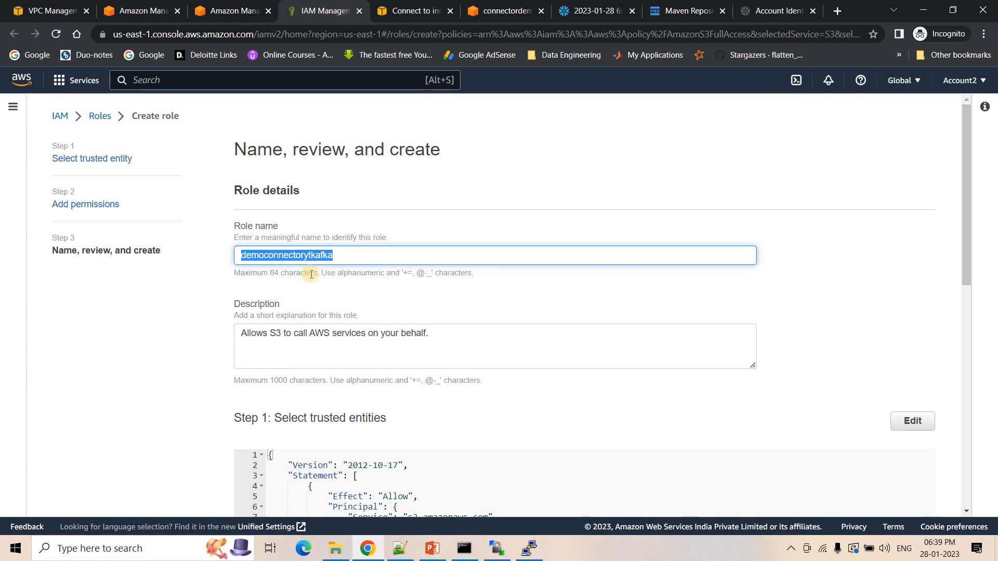
pyautogui.hotkey('ctrl', '-')
pyautogui.scroll(-5, 432, 312)
pyautogui.scroll(-2, 672, 456)
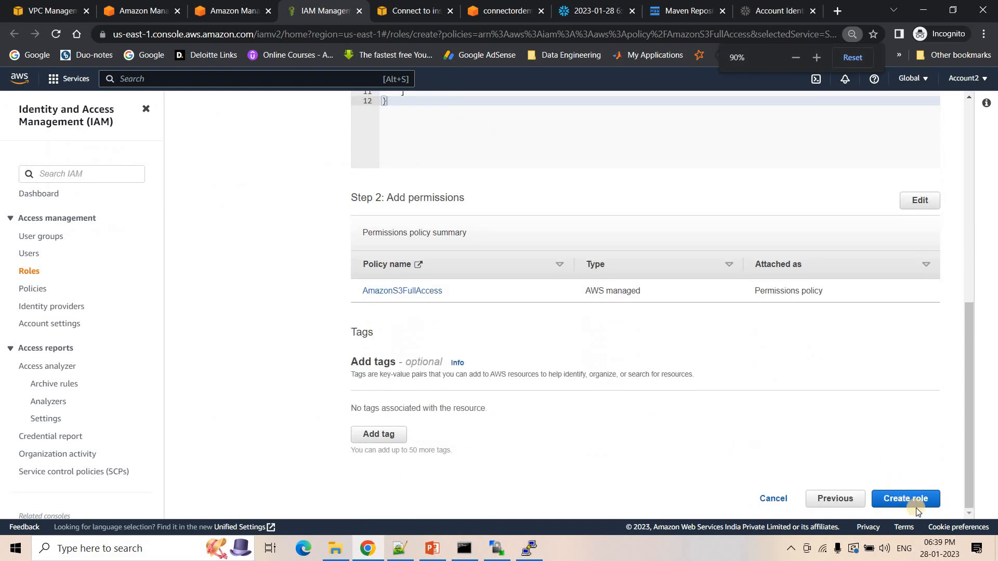
pyautogui.click(917, 508)
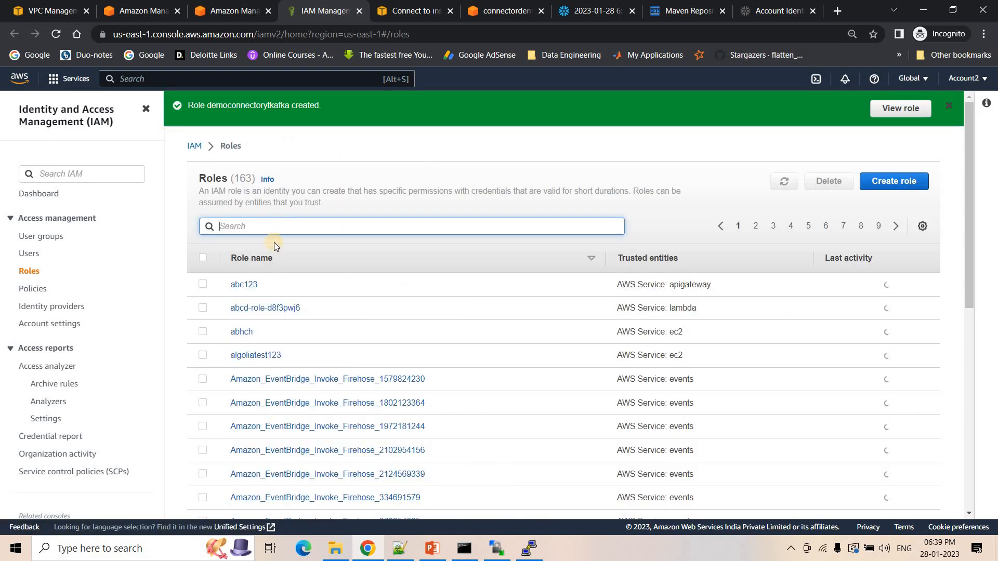
pyautogui.hotkey('ctrl', 'v')
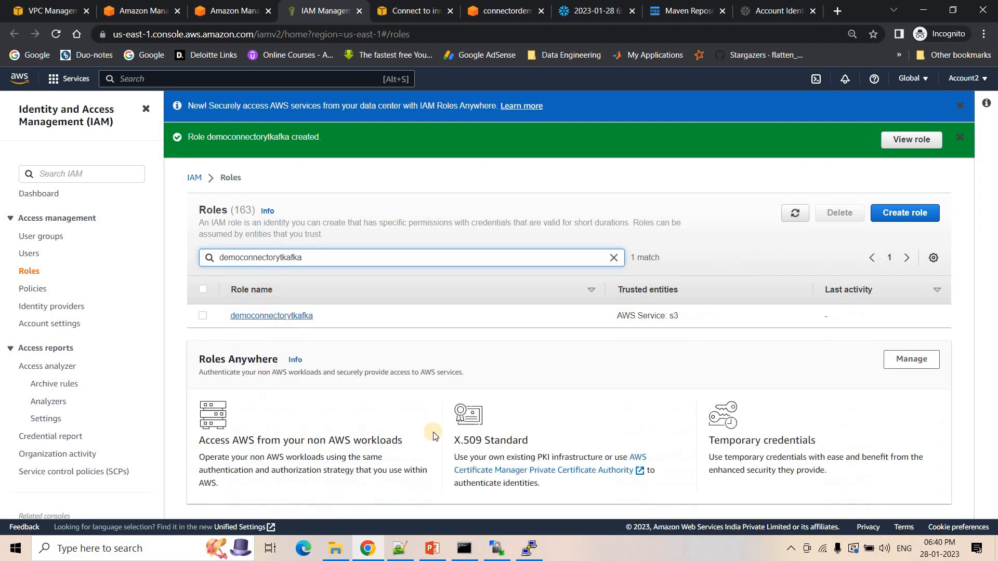
pyautogui.click(267, 315)
# - In the Notepad++ trust relationship JSON, replace the Account ID placeholder with the AWS account ID copied from the console in Chrome
pyautogui.click(400, 549)
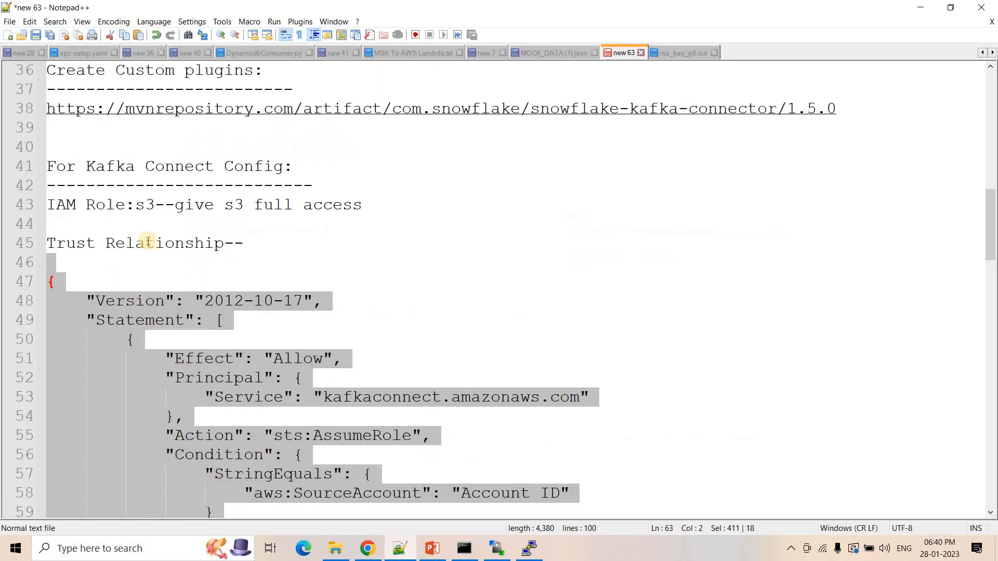
pyautogui.click(106, 243)
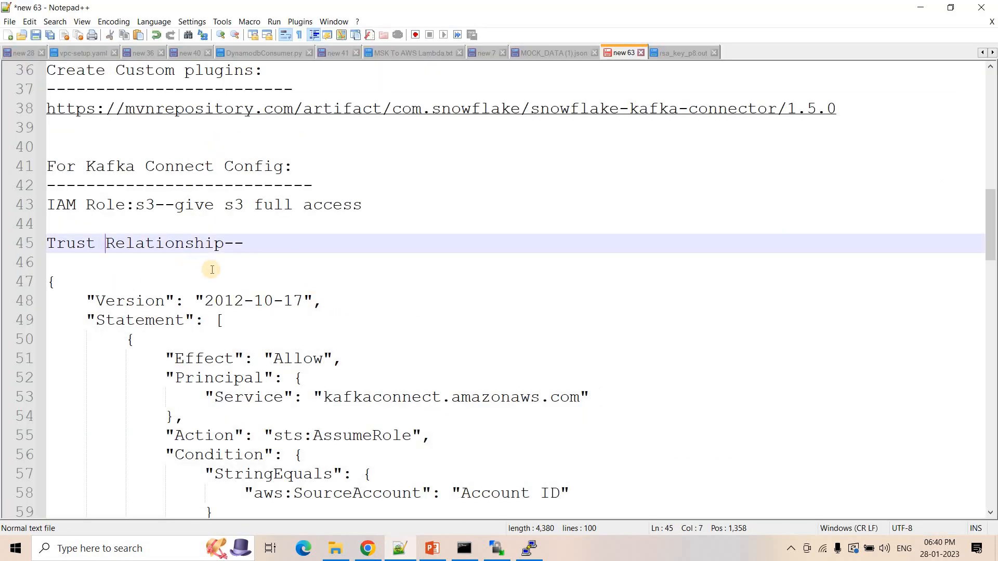
pyautogui.scroll(-2, 210, 270)
pyautogui.moveTo(49, 169); pyautogui.dragTo(63, 473)
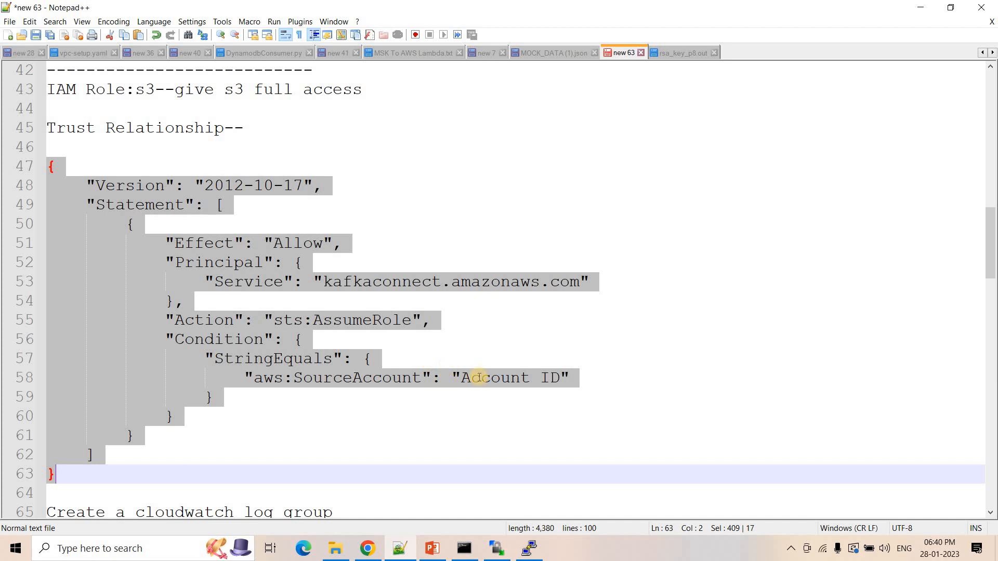
pyautogui.click(455, 378)
pyautogui.keyDown('shift'); pyautogui.click(561, 383); pyautogui.keyUp('shift')
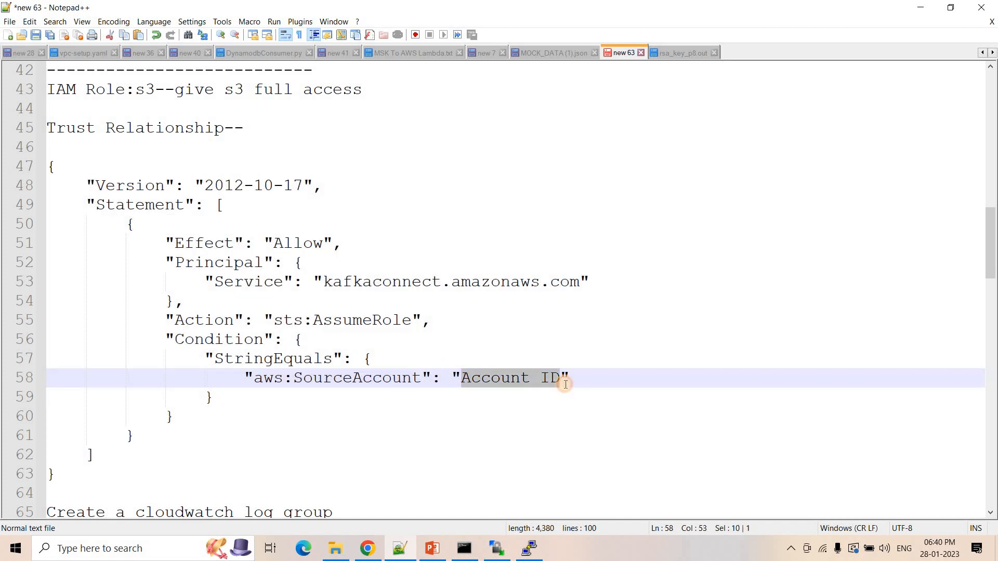
pyautogui.press('BackSpace')
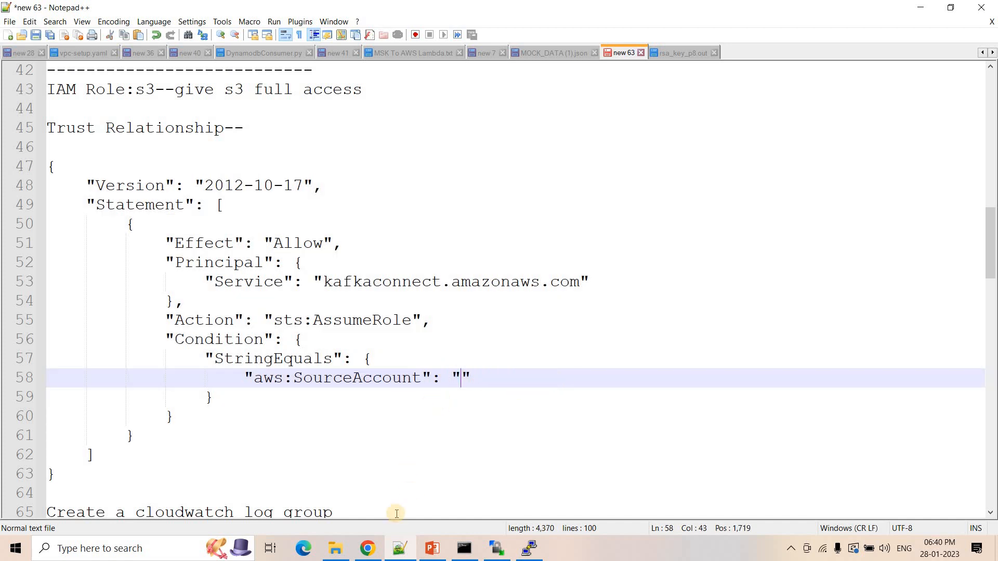
pyautogui.click(370, 548)
pyautogui.click(966, 78)
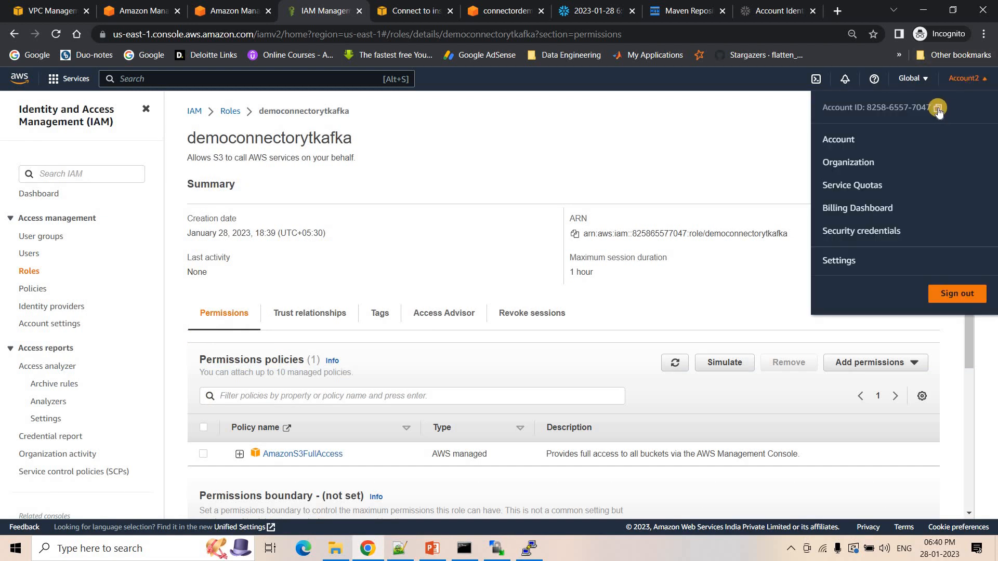
pyautogui.click(939, 110)
pyautogui.click(399, 548)
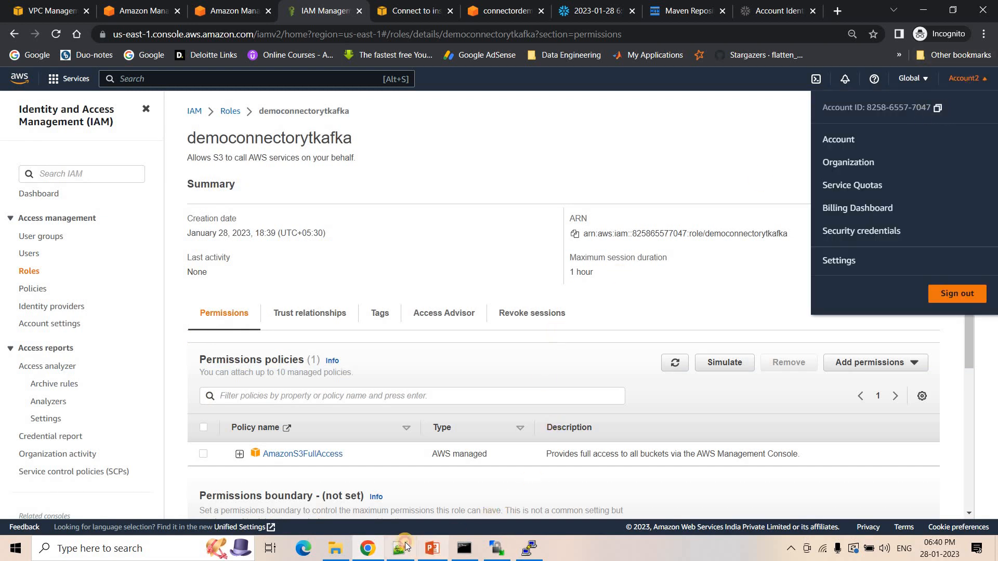
pyautogui.hotkey('ctrl', 'v')
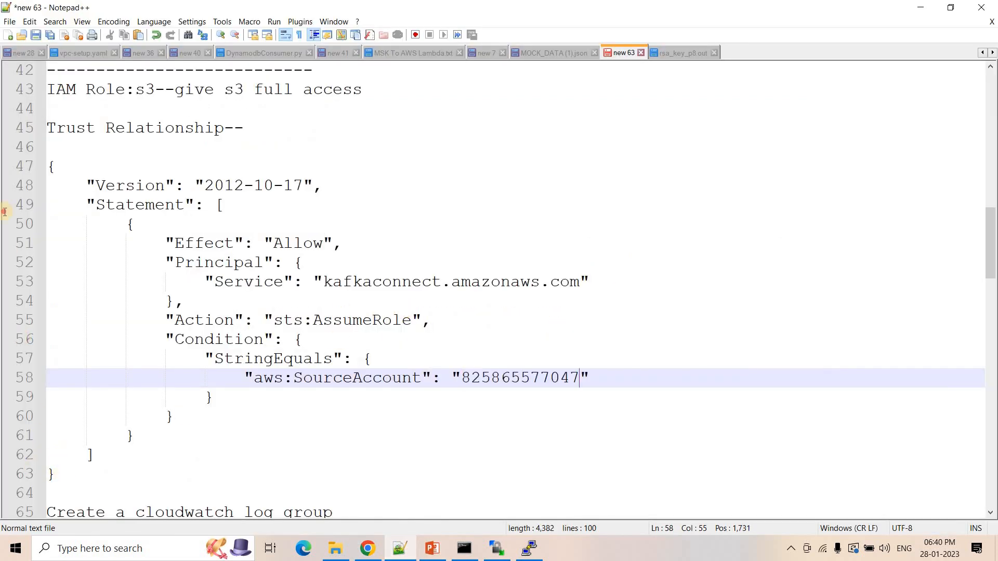
# - Copy the completed trust relationship JSON, replace the democonnectorytkafka role's trust policy with it in Chrome, and save the policy
pyautogui.moveTo(57, 474); pyautogui.dragTo(5, 174)
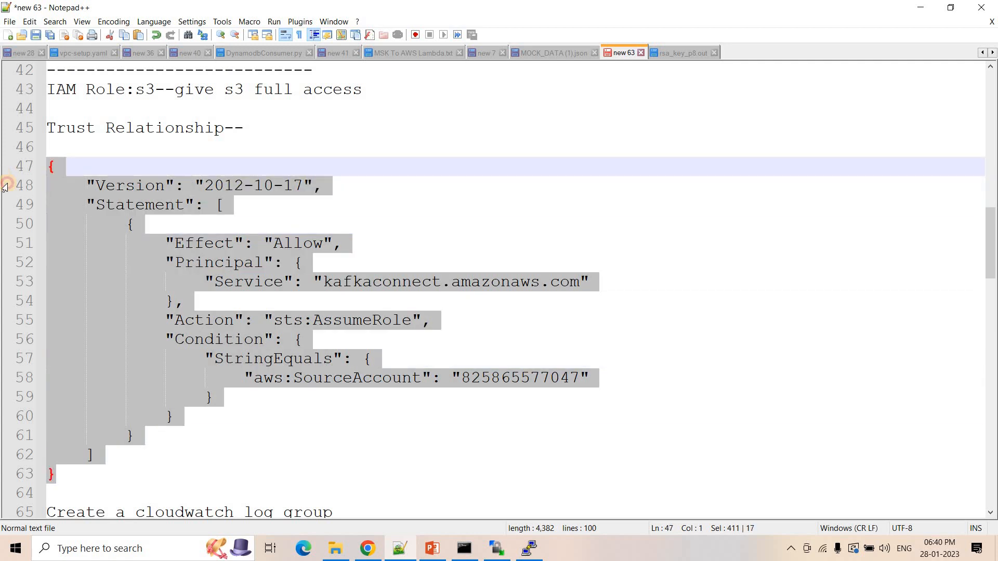
pyautogui.click(364, 548)
pyautogui.click(302, 315)
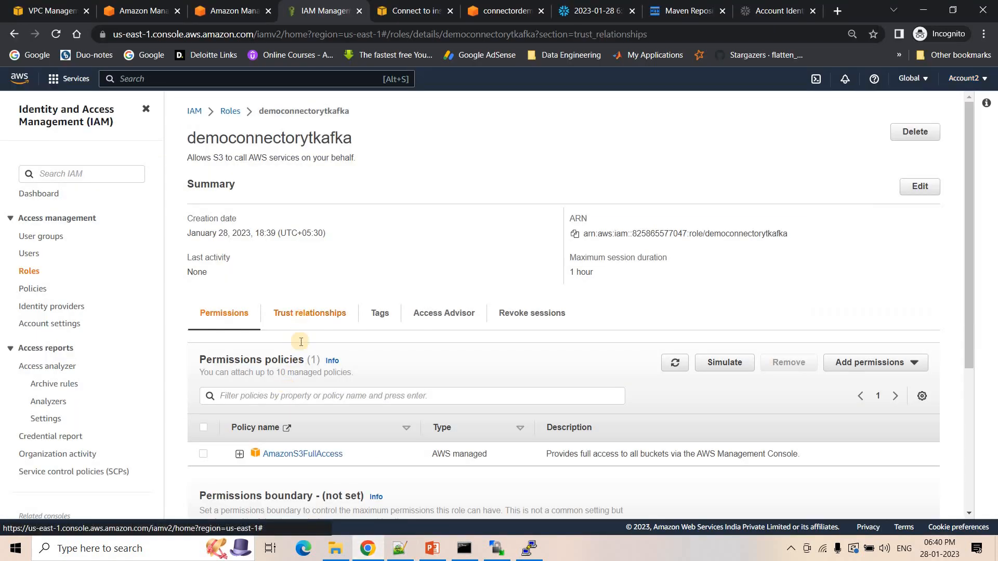
pyautogui.scroll(-4, 520, 312)
pyautogui.moveTo(467, 311); pyautogui.dragTo(930, 193)
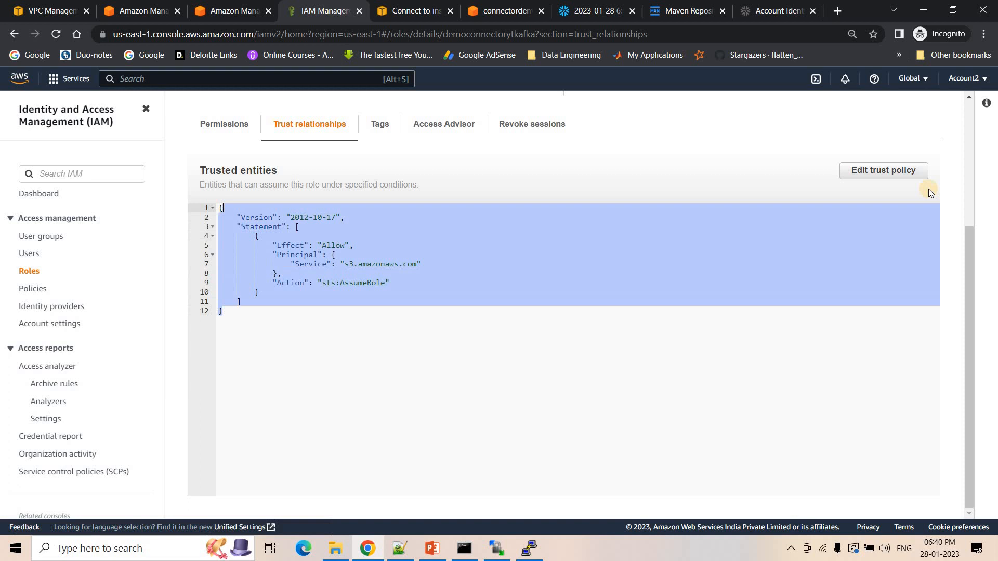
pyautogui.click(911, 169)
pyautogui.moveTo(156, 315); pyautogui.dragTo(52, 169)
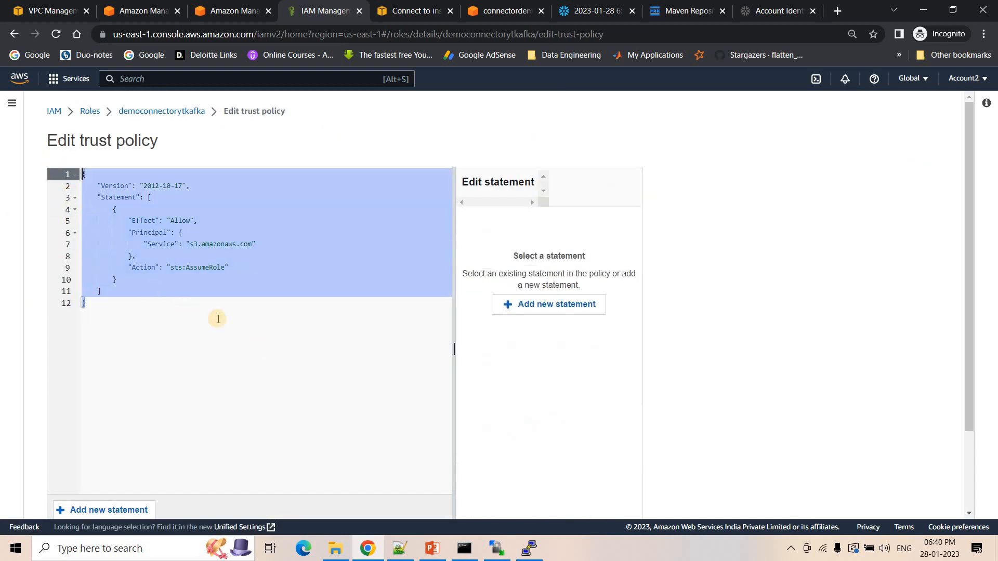
pyautogui.hotkey('ctrl', 'v')
pyautogui.scroll(-3, 542, 482)
pyautogui.click(595, 496)
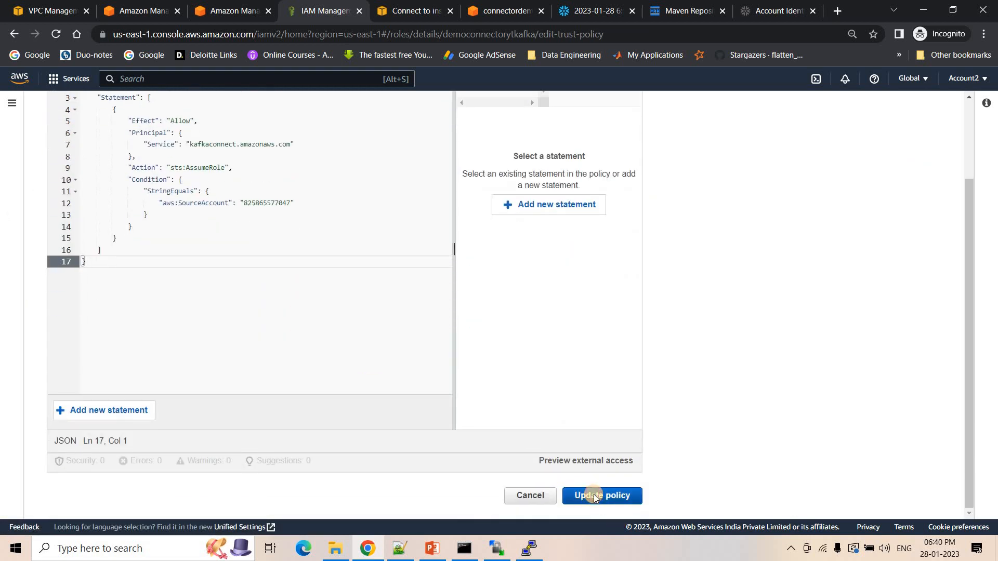
# - Back on the MSK connector creation page, refresh the IAM roles, choose democonnectorytkafka for access permissions, and continue to the security settings
pyautogui.click(406, 556)
pyautogui.scroll(-3, 210, 334)
pyautogui.scroll(4, 192, 290)
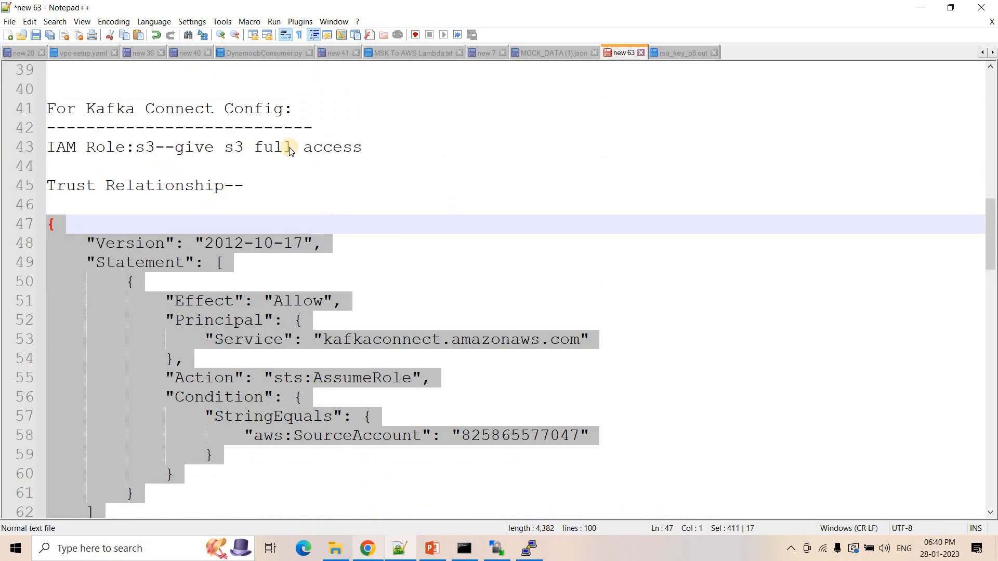
pyautogui.hotkey('alt', 'Tab')
pyautogui.doubleClick(294, 163)
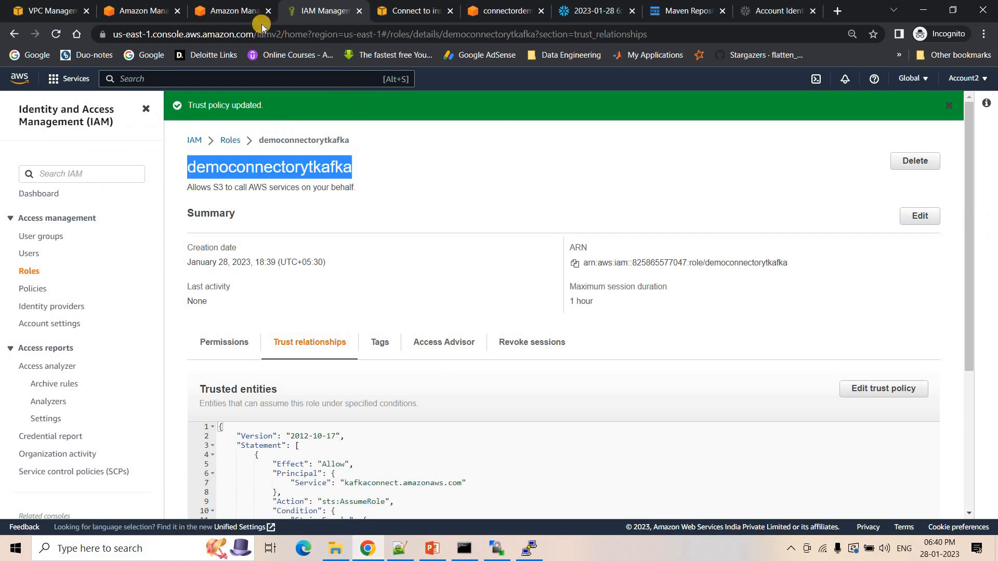
pyautogui.click(163, 5)
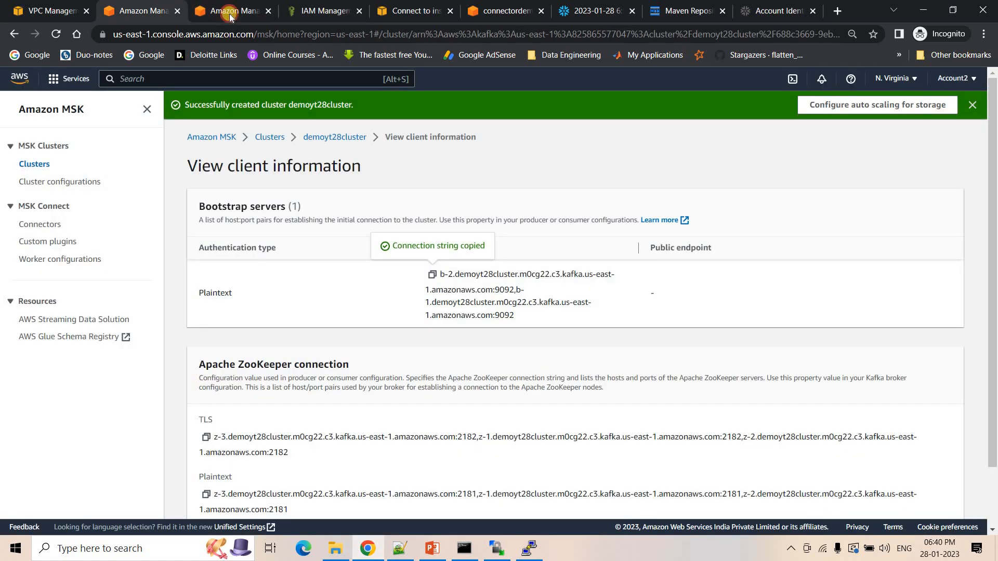
pyautogui.click(230, 16)
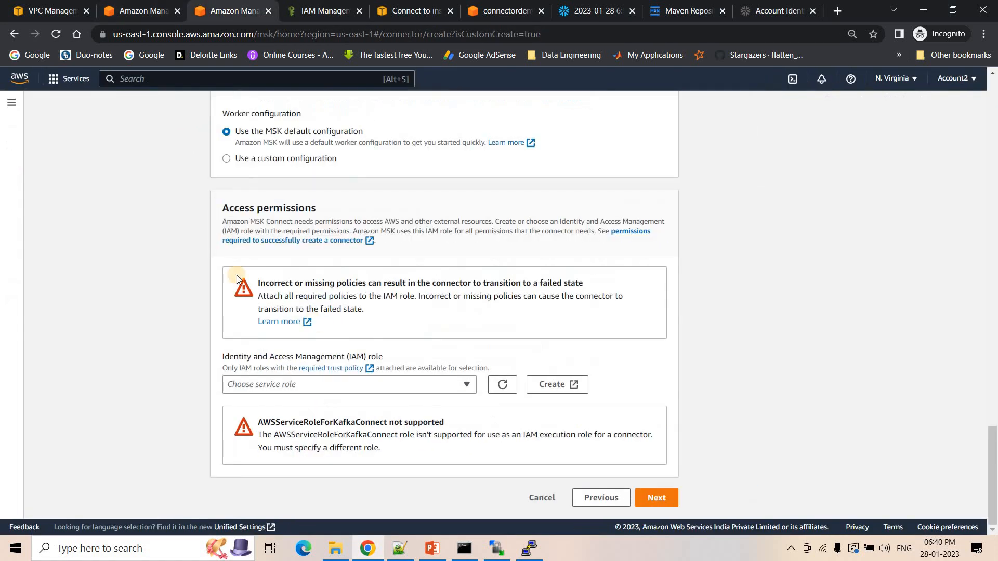
pyautogui.click(504, 386)
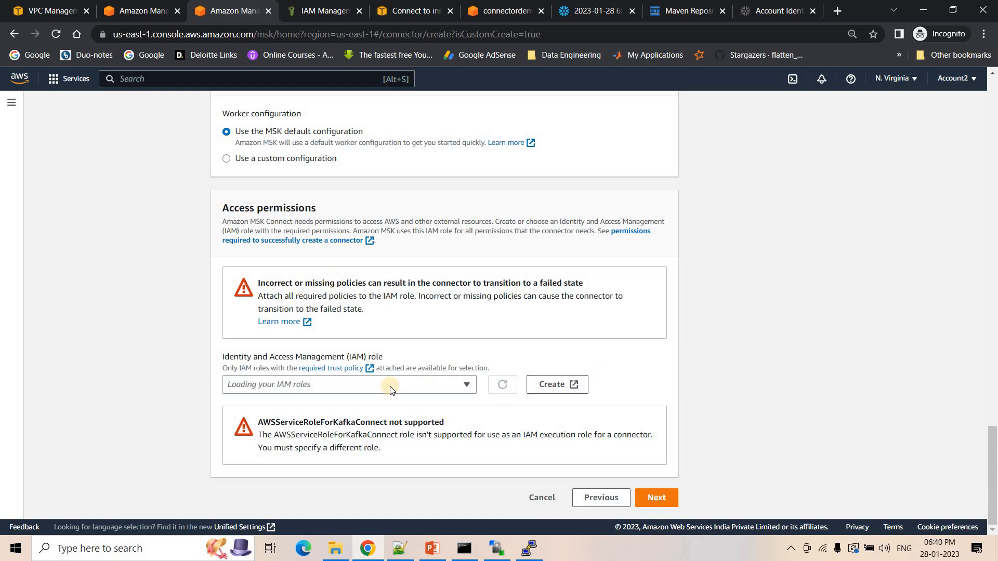
pyautogui.click(364, 388)
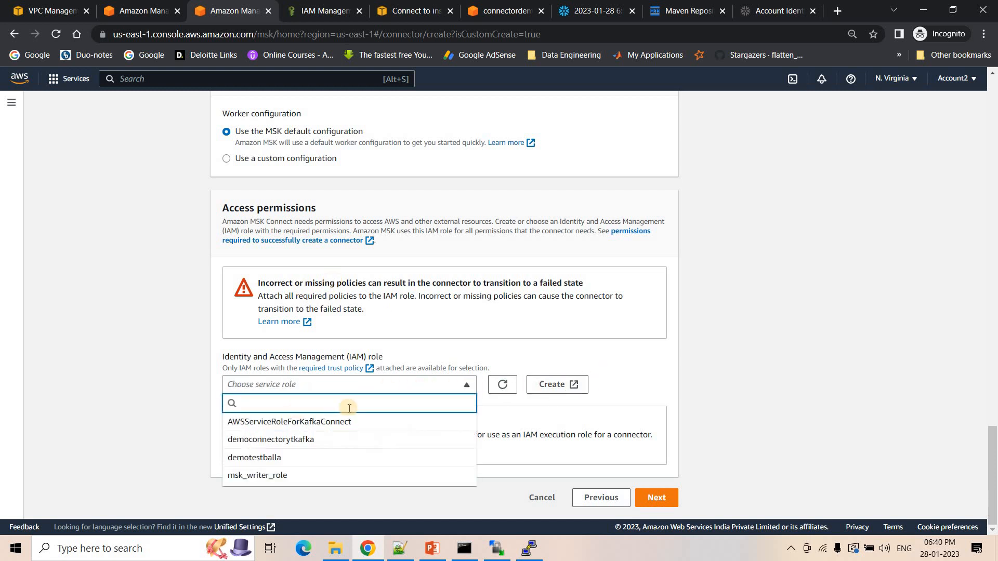
pyautogui.hotkey('ctrl', 'v')
pyautogui.click(288, 413)
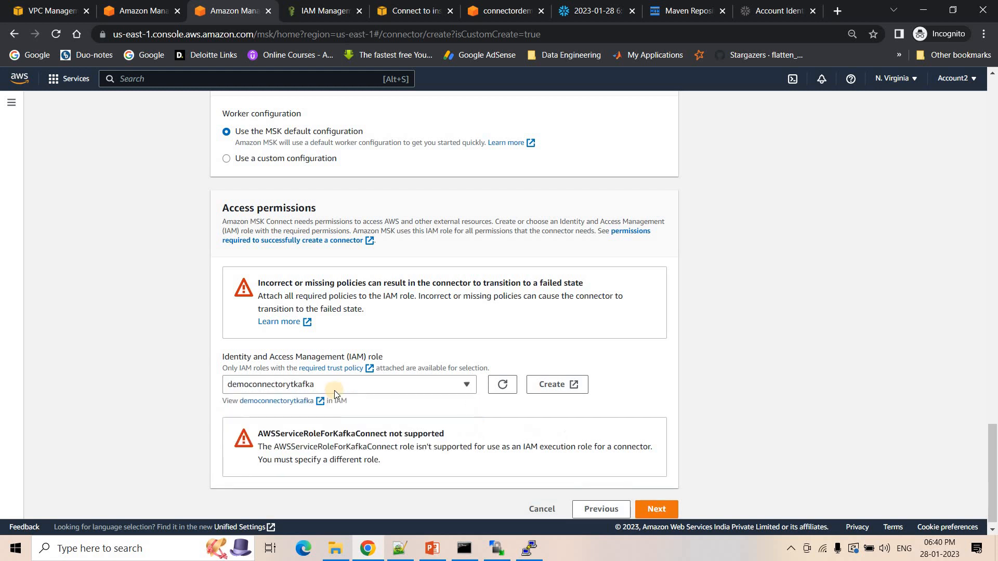
pyautogui.click(657, 509)
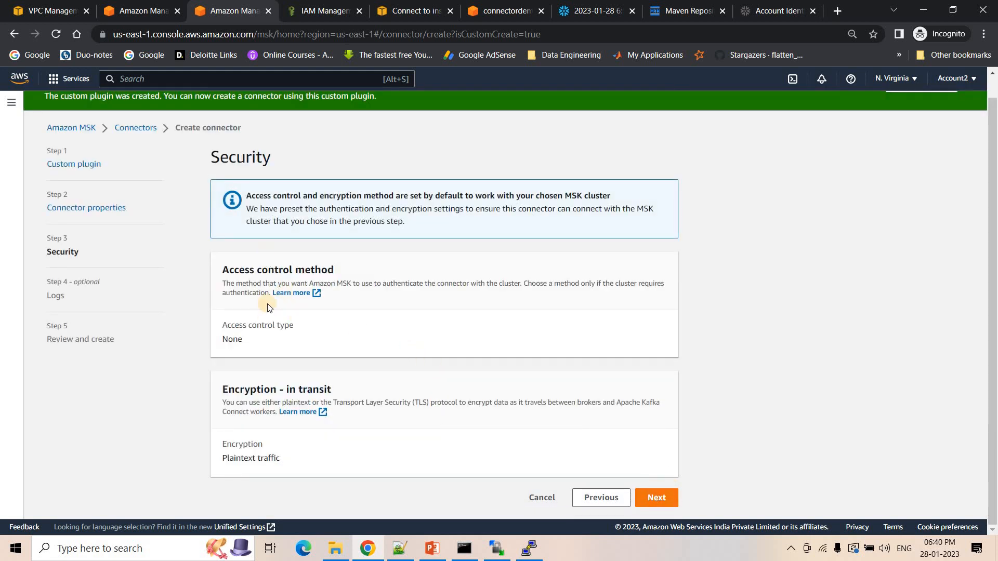
# - Keep the preset security settings, enable log delivery to Amazon CloudWatch Logs, and open the CloudWatch Logs console
pyautogui.click(657, 498)
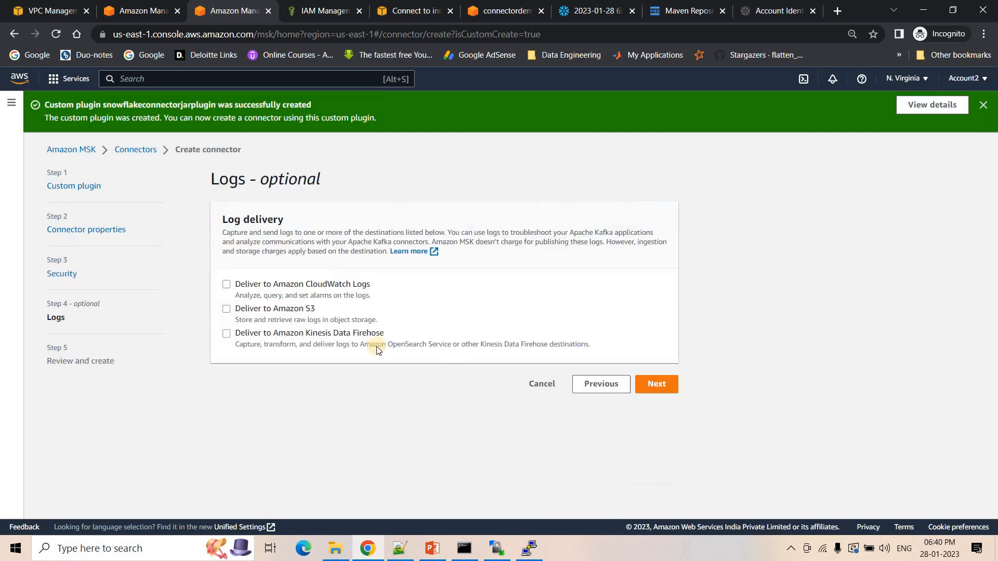
pyautogui.click(233, 287)
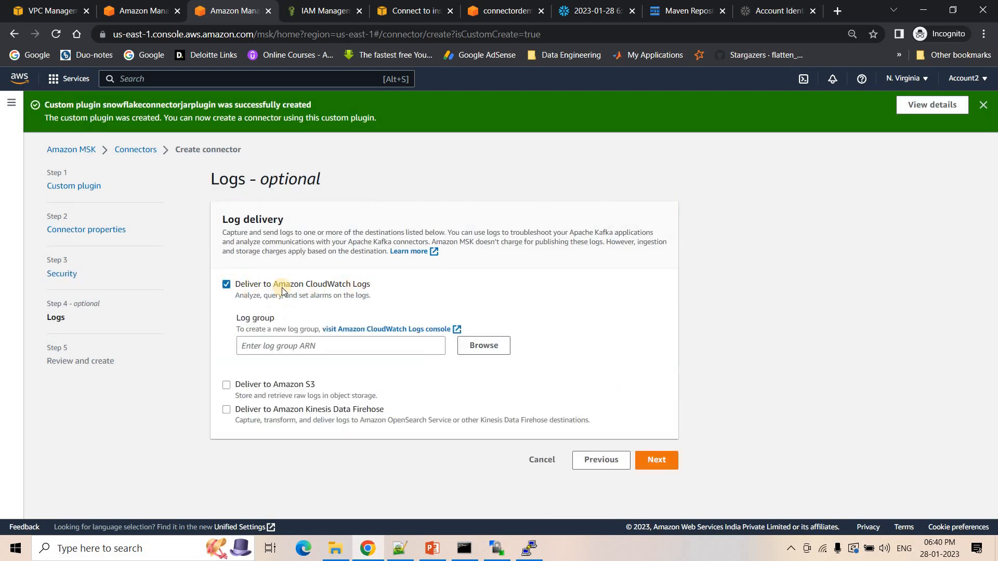
pyautogui.click(483, 346)
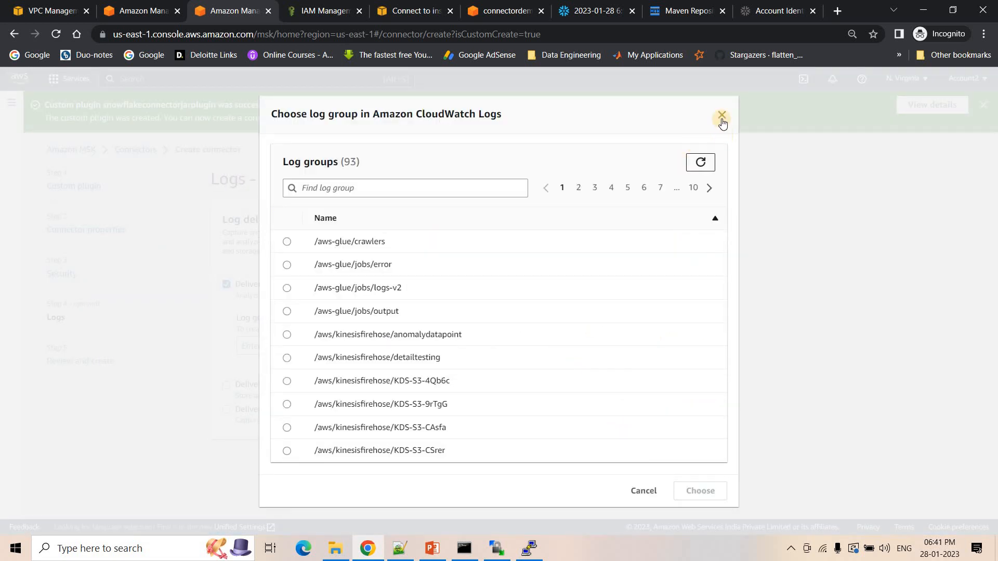
pyautogui.press('Escape')
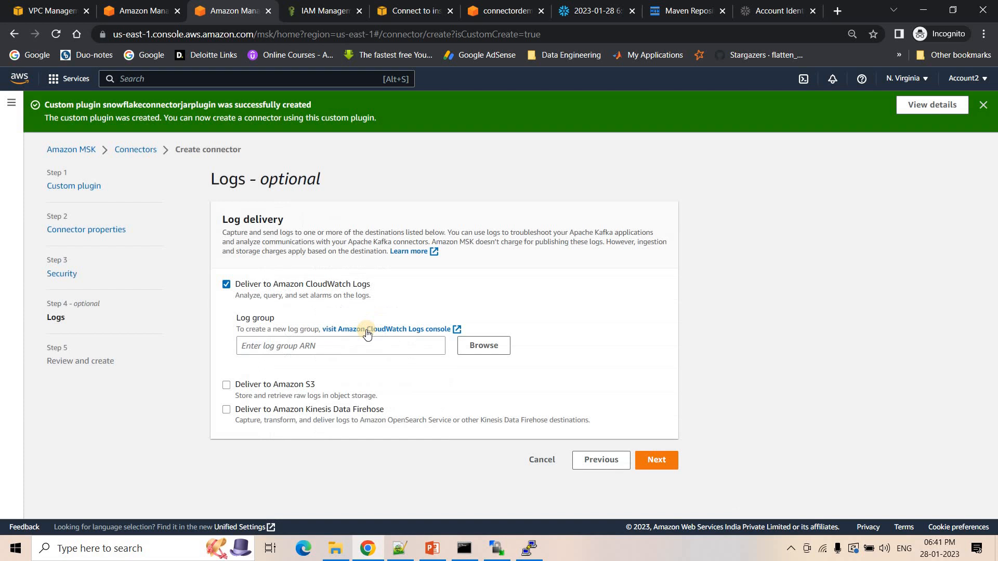
pyautogui.click(419, 329)
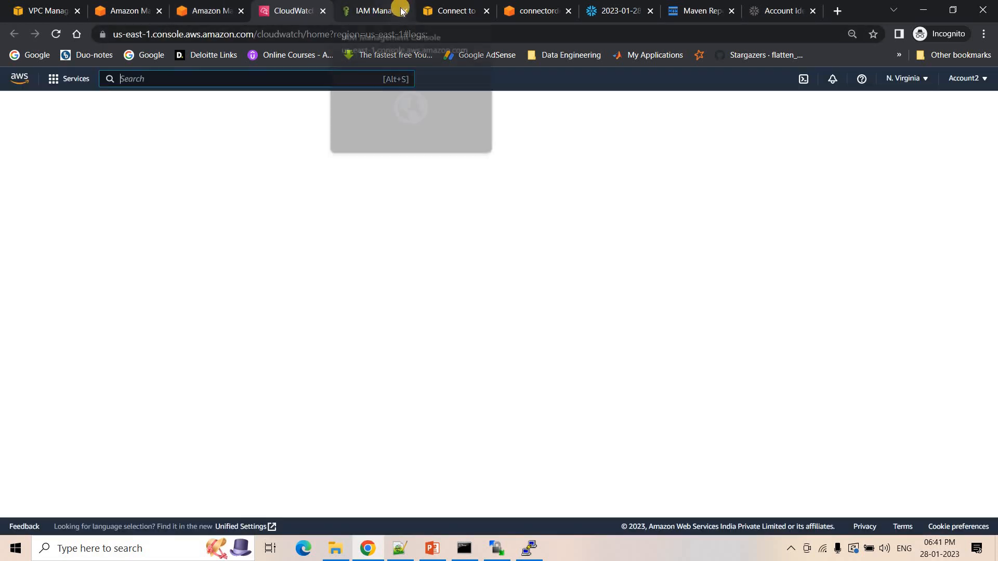
# - Close the browser tabs for IAM Management, the Maven repository, and the account identifiers documentation
pyautogui.click(405, 11)
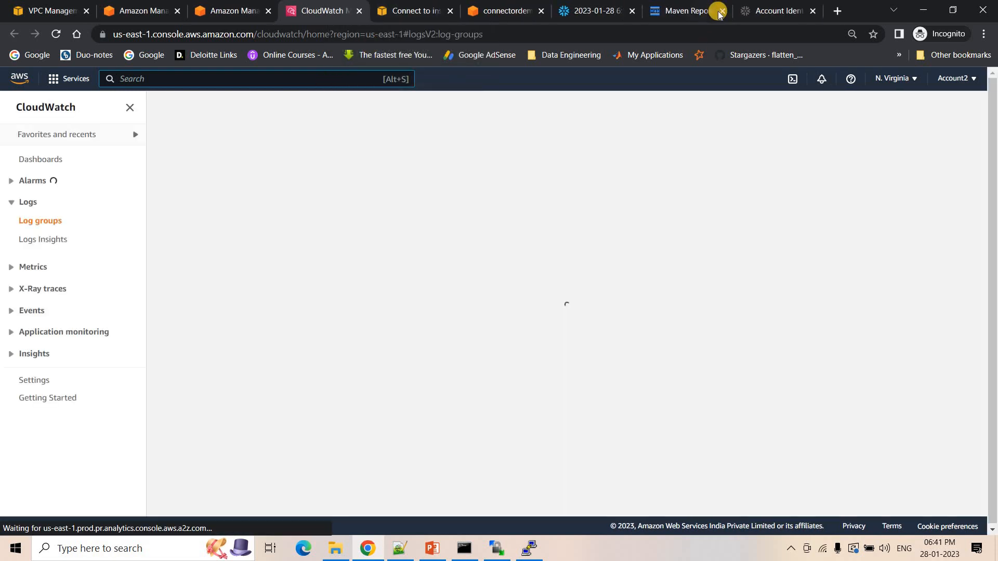
pyautogui.click(720, 11)
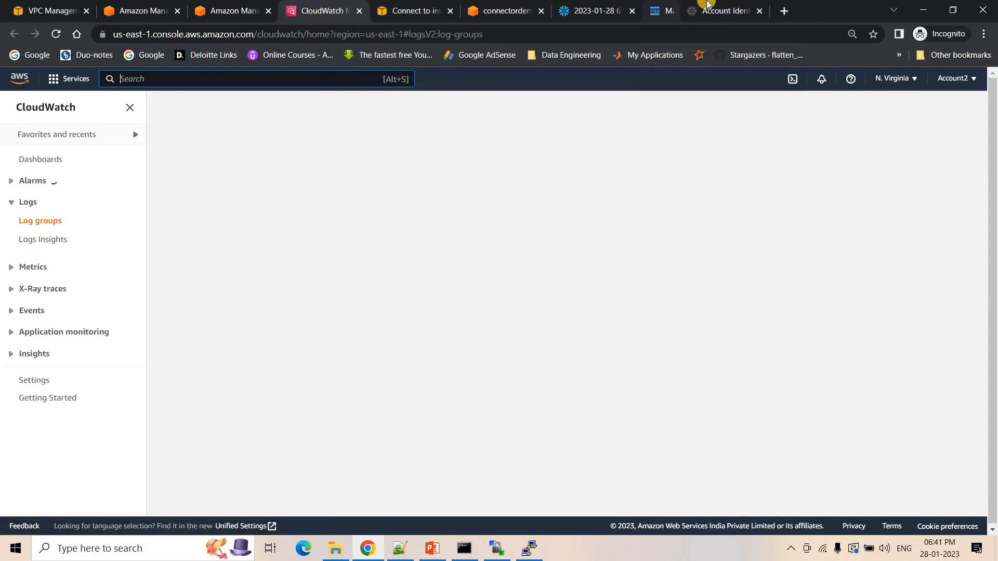
pyautogui.click(719, 14)
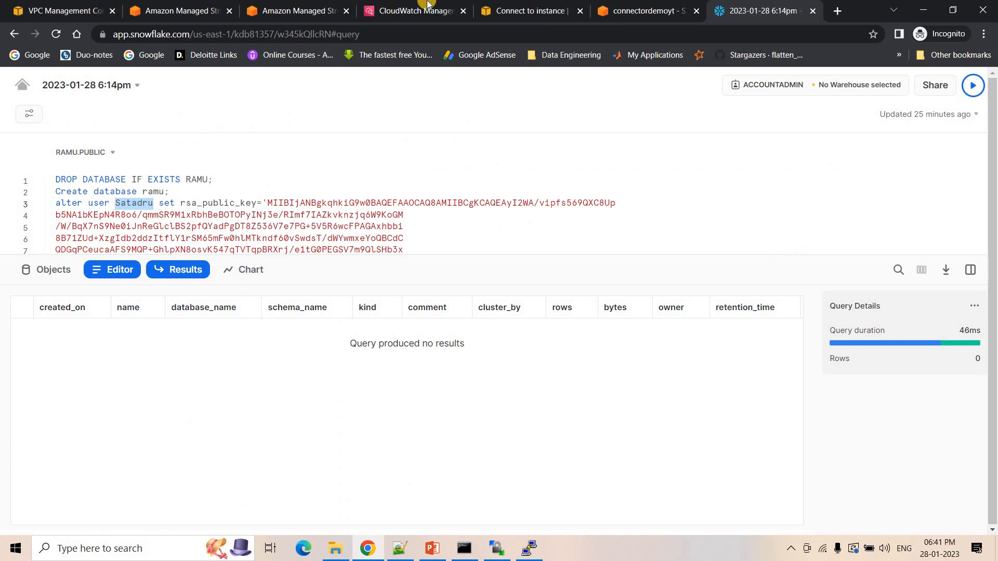
# - In the CloudWatch console, create a log group named demoytconnectorlogs with Never expire retention, copying its name before creating it
pyautogui.click(411, 11)
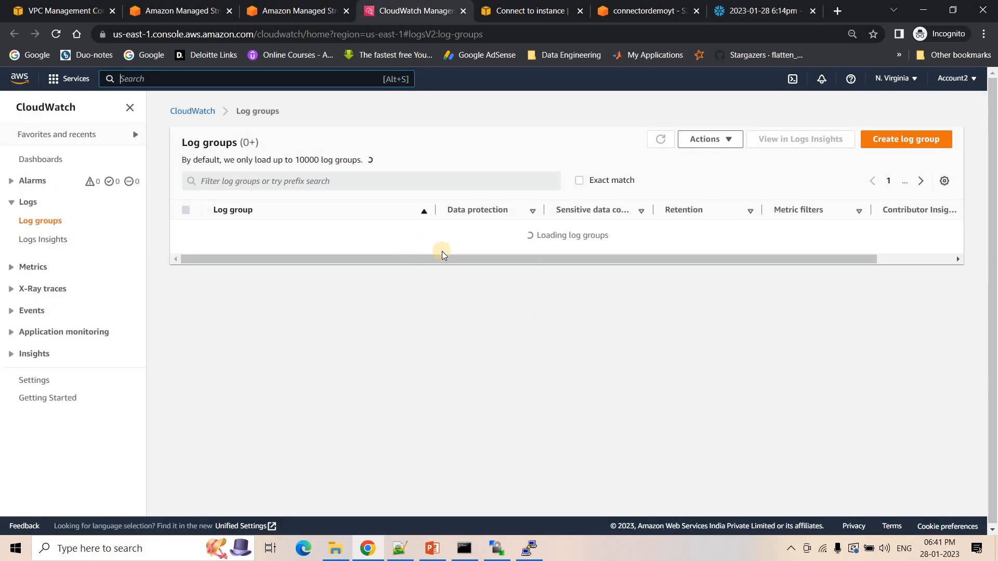
pyautogui.click(905, 139)
pyautogui.click(278, 229)
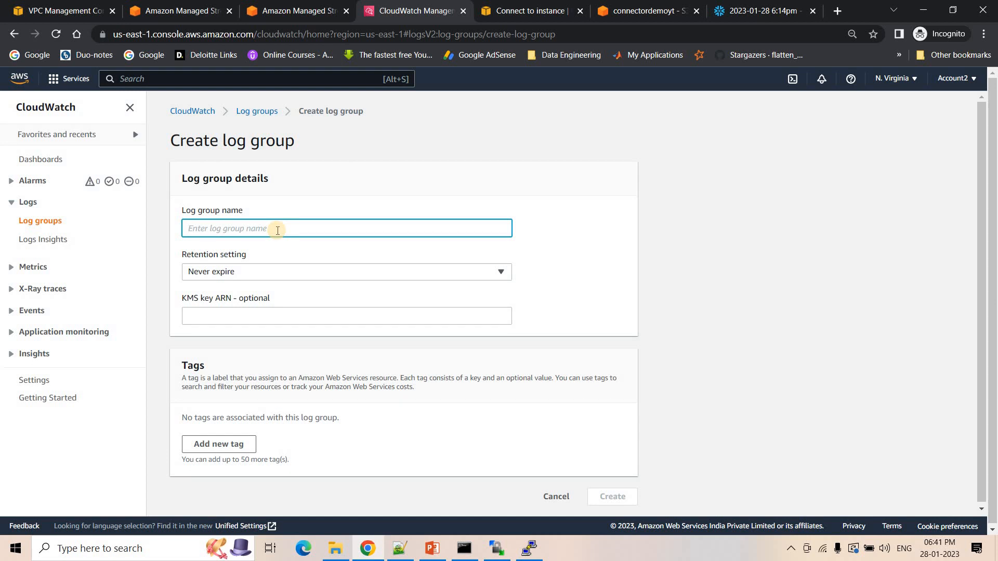
pyautogui.write('demoytconnectorlogs')
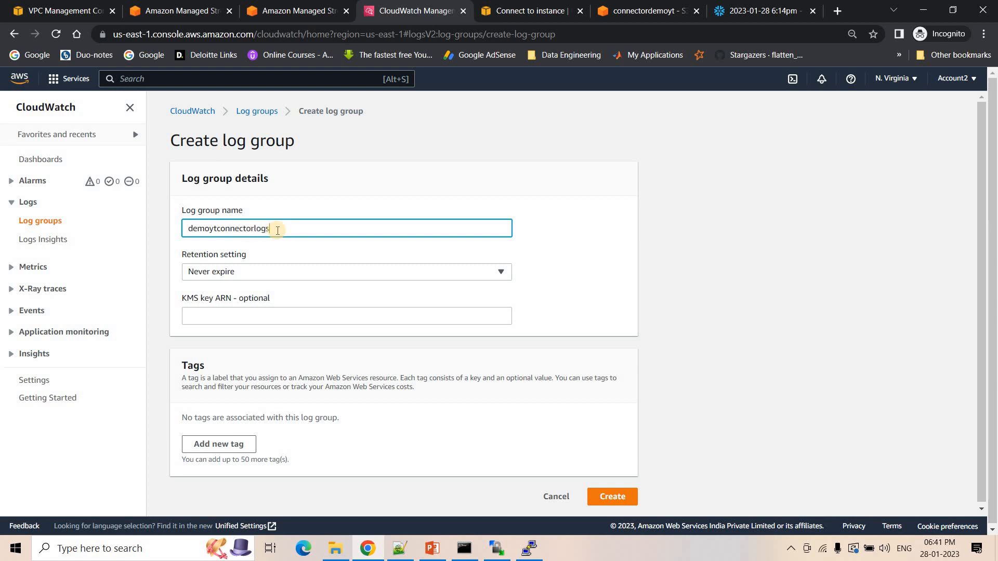
pyautogui.doubleClick(278, 230)
pyautogui.hotkey('ctrl', 'c')
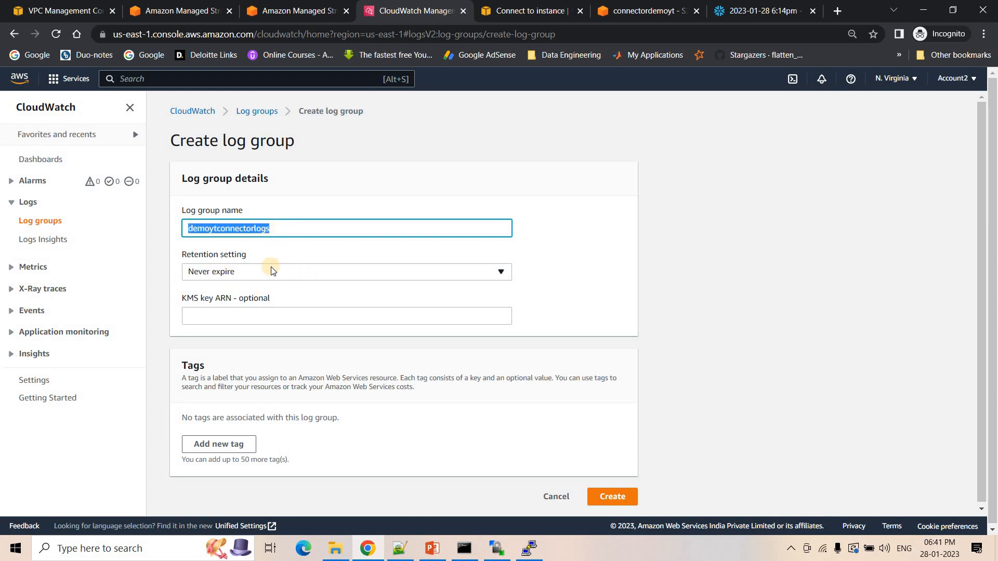
pyautogui.click(237, 272)
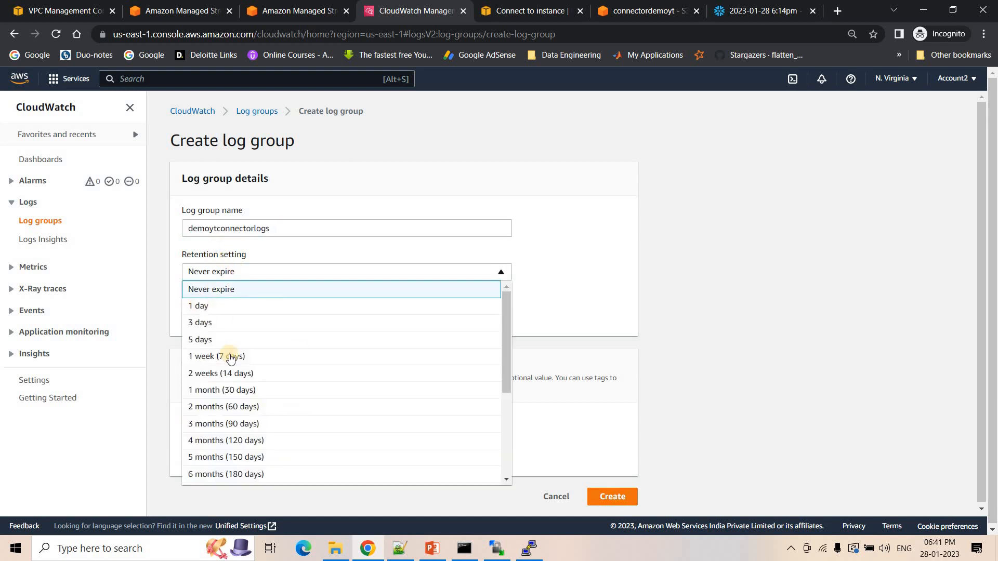
pyautogui.click(603, 395)
pyautogui.click(618, 495)
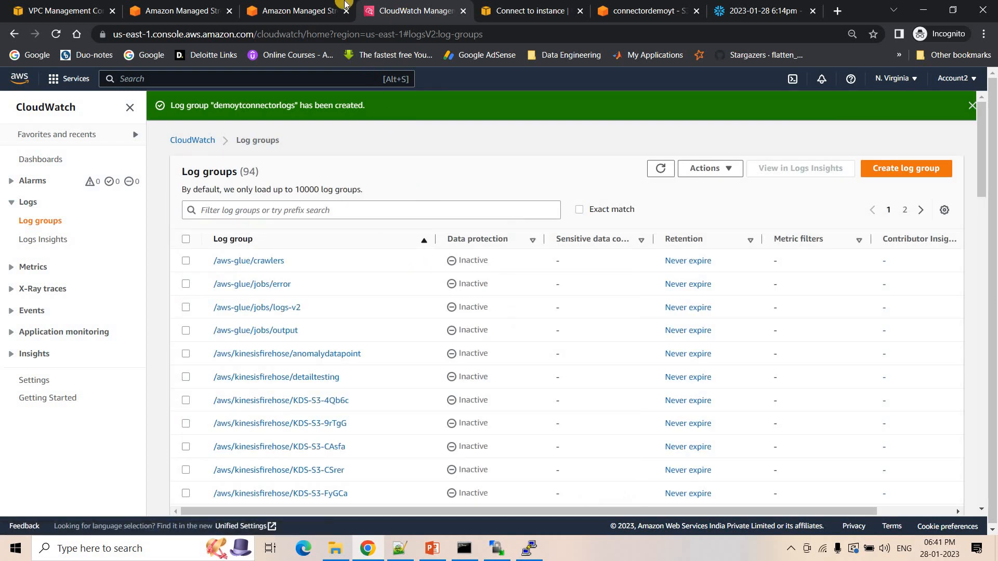
# - Back on the MSK connector creation page, choose demoytconnectorlogs as the CloudWatch log group and continue to the review
pyautogui.click(286, 10)
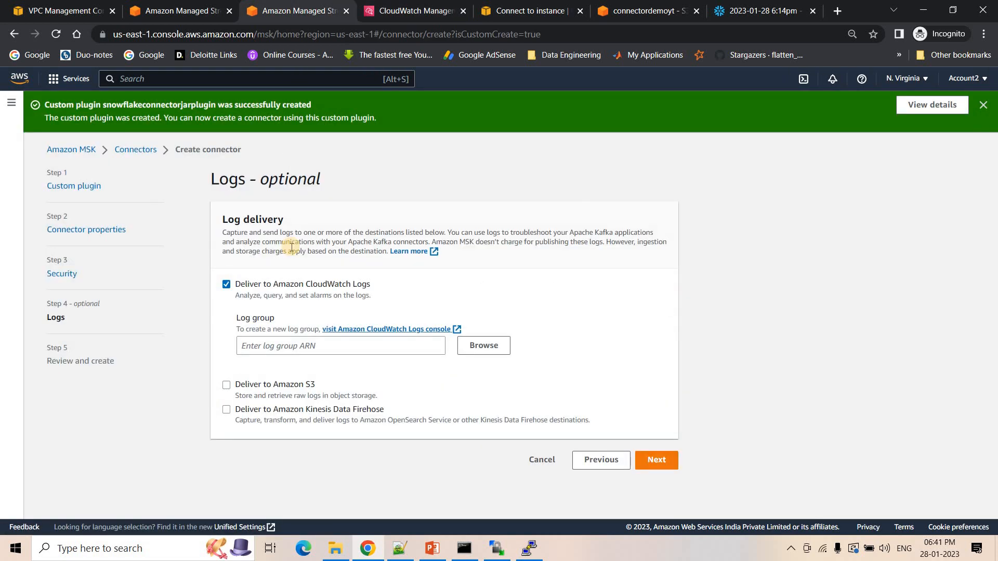
pyautogui.click(497, 345)
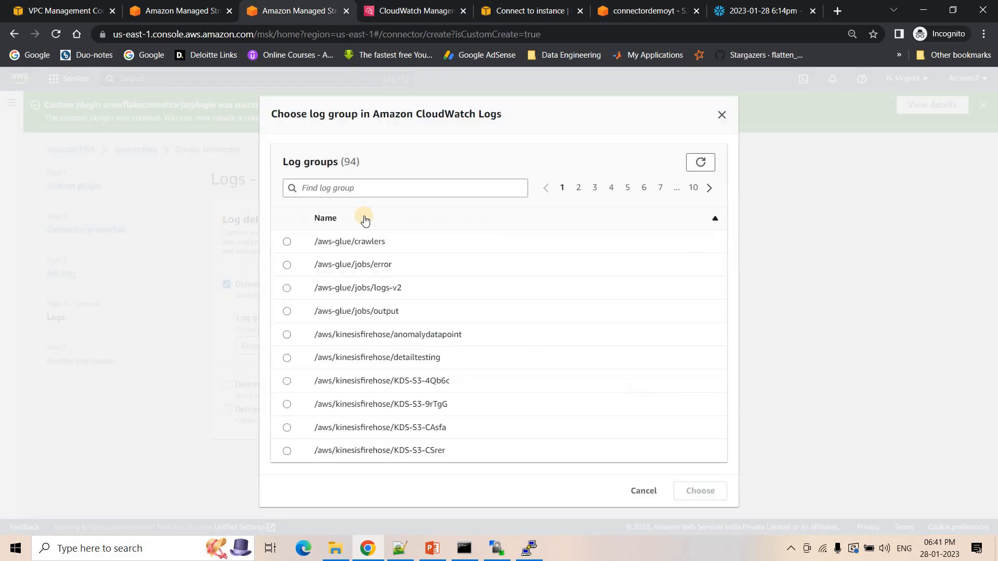
pyautogui.click(344, 190)
pyautogui.hotkey('ctrl', 'v')
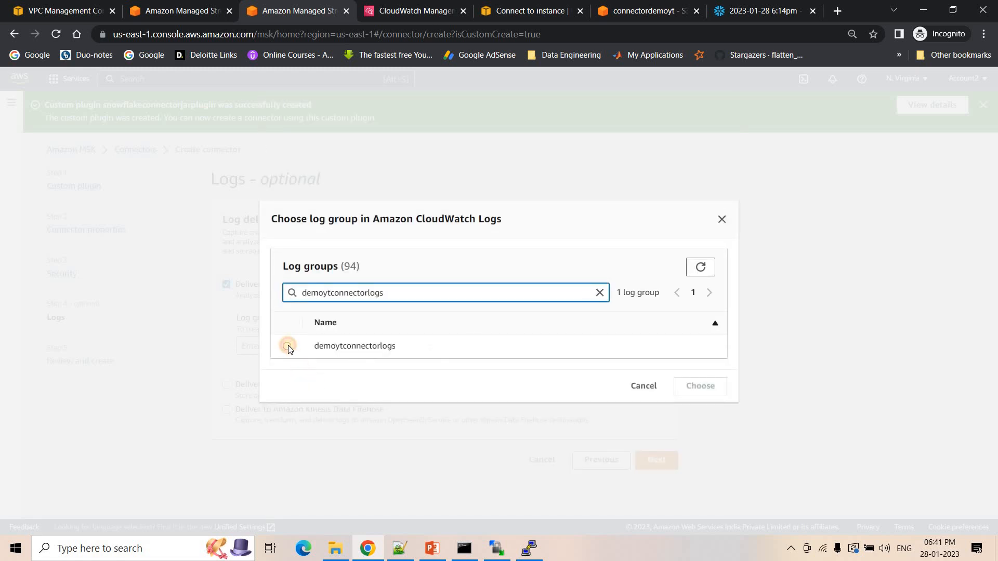
pyautogui.click(289, 346)
pyautogui.click(691, 386)
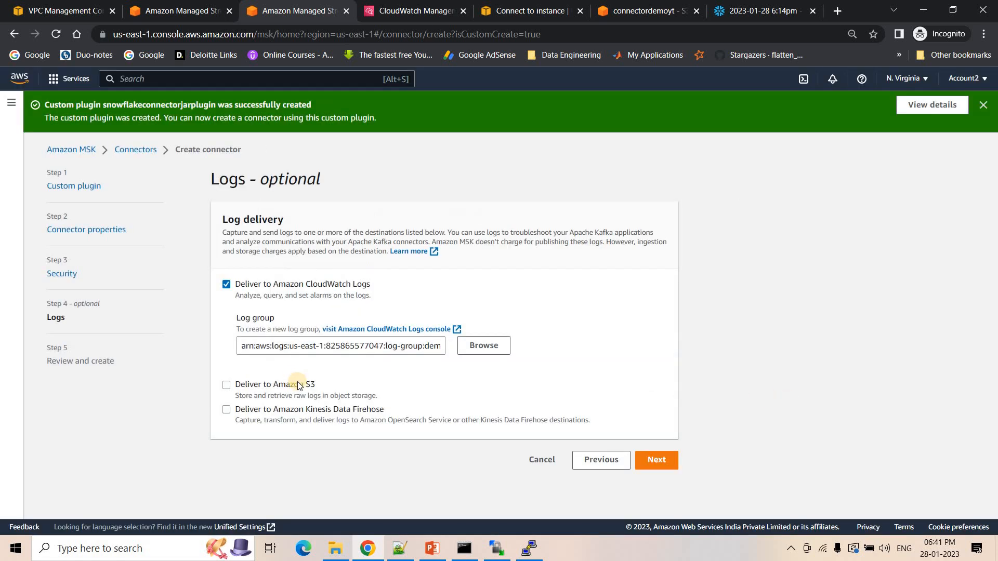
pyautogui.click(654, 462)
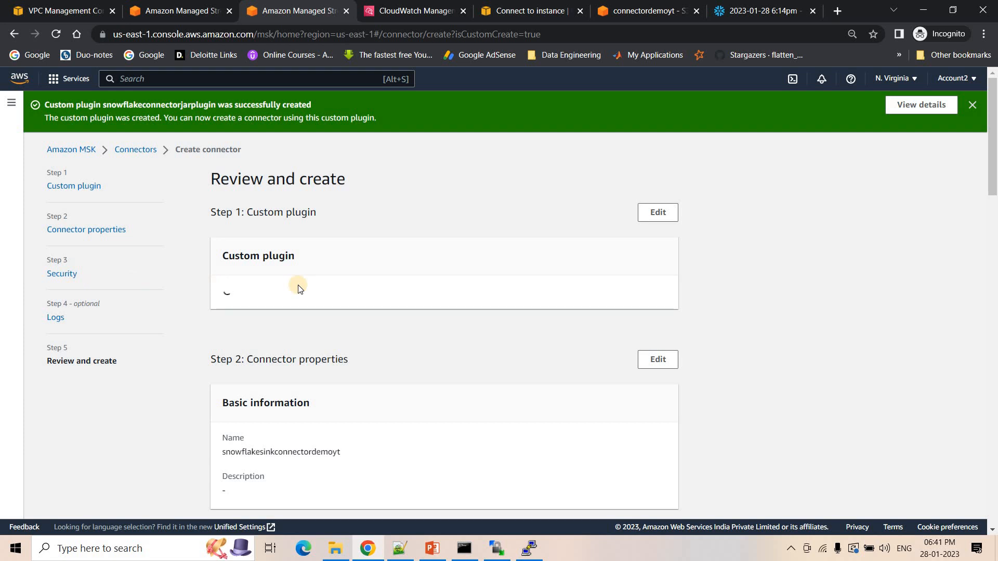
# - Review the plugin, cluster, configuration, security, and log settings of snowflakesinkconnectordemoyt, and create the connector
pyautogui.scroll(-5, 441, 282)
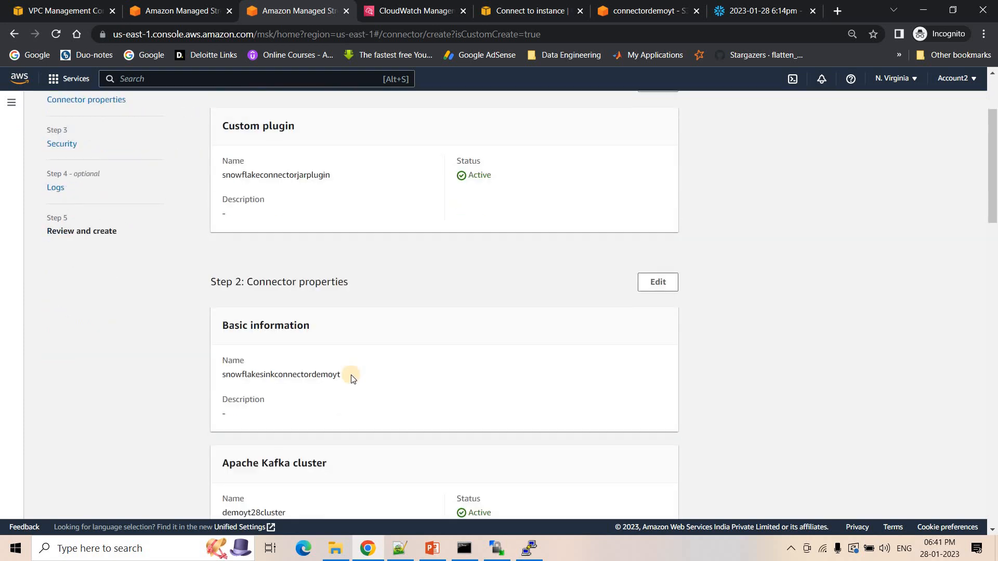
pyautogui.scroll(-4, 537, 367)
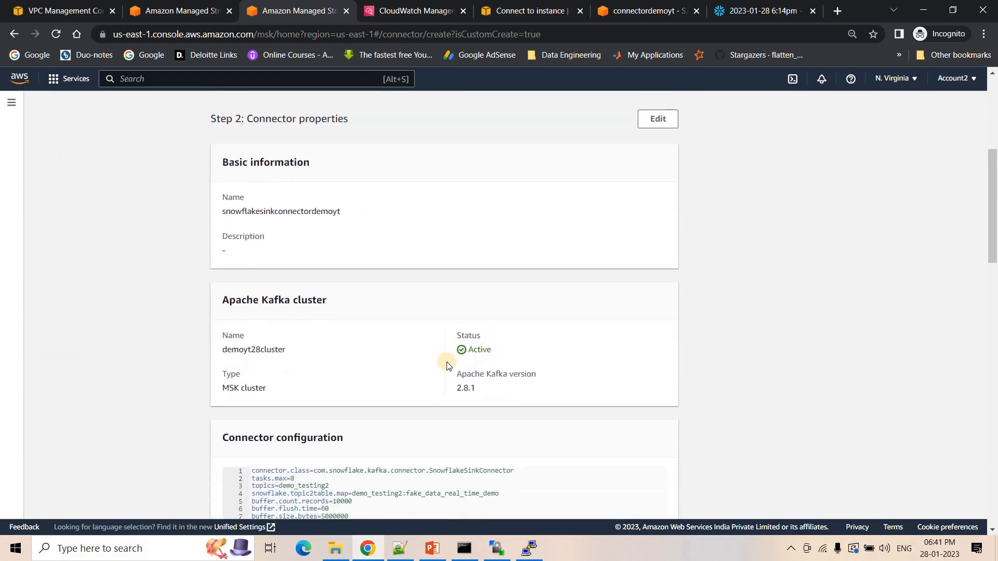
pyautogui.scroll(-1, 396, 360)
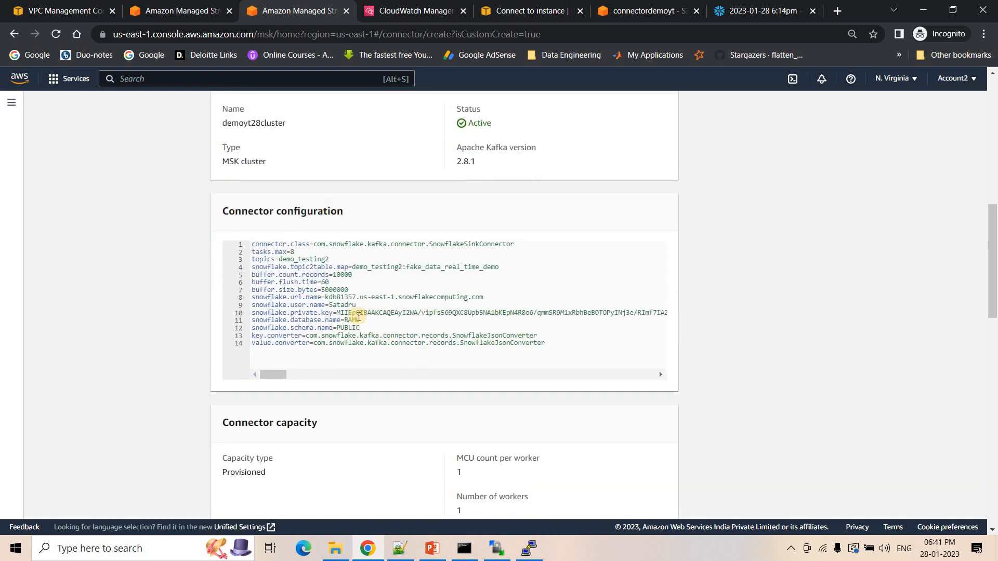
pyautogui.scroll(-15, 359, 319)
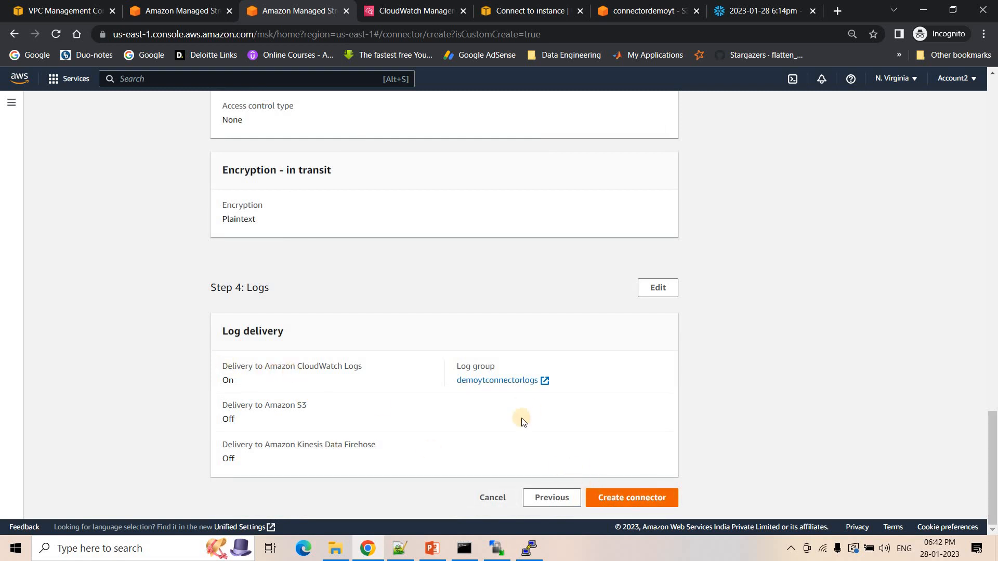
pyautogui.click(639, 504)
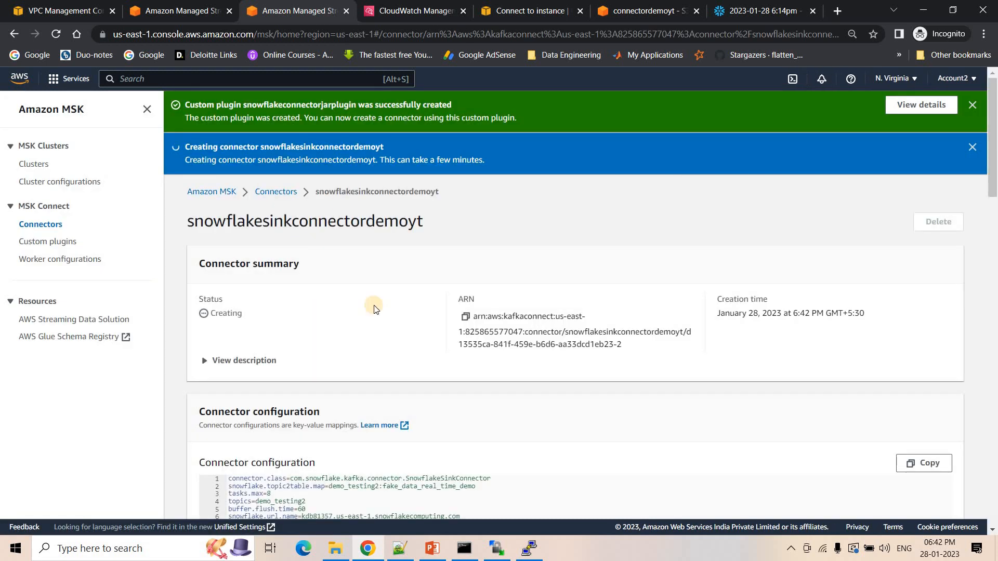
# - Switch to the PuTTY session of the Kafka client EC2 instance
pyautogui.click(529, 548)
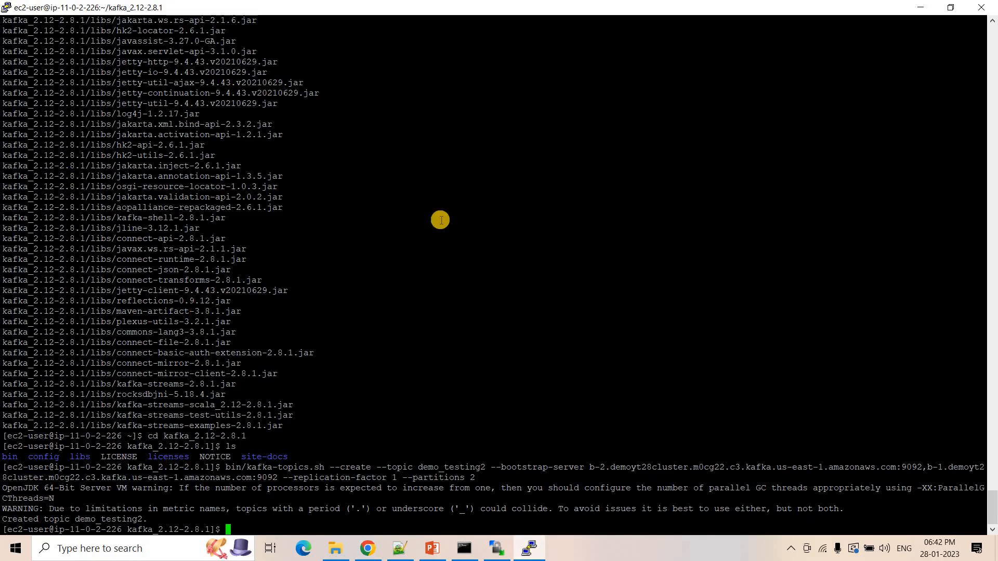
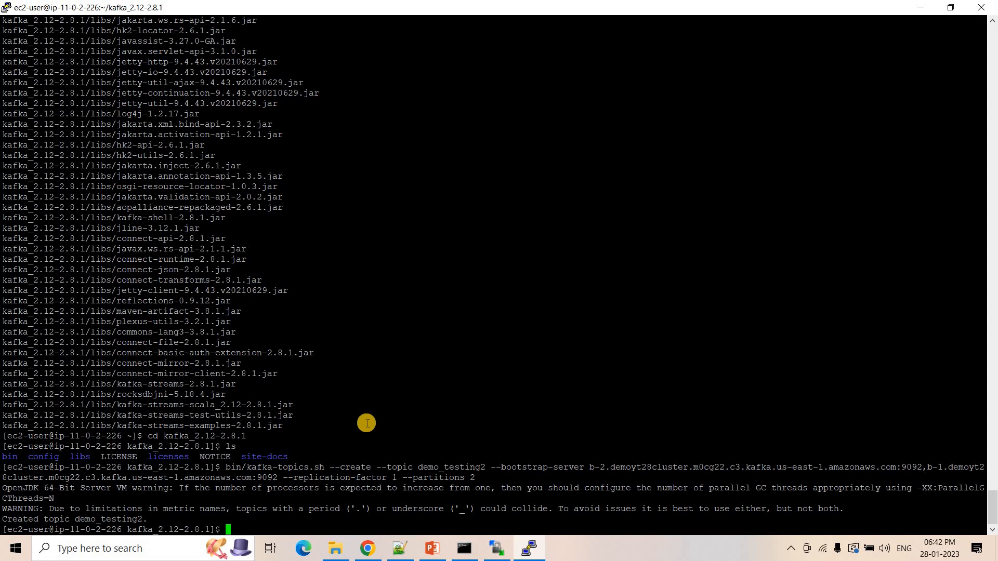
# - Check the status and configuration of the snowflakesinkconnectordemoyt connector in the browser, and return to the PuTTY terminal
pyautogui.click(367, 548)
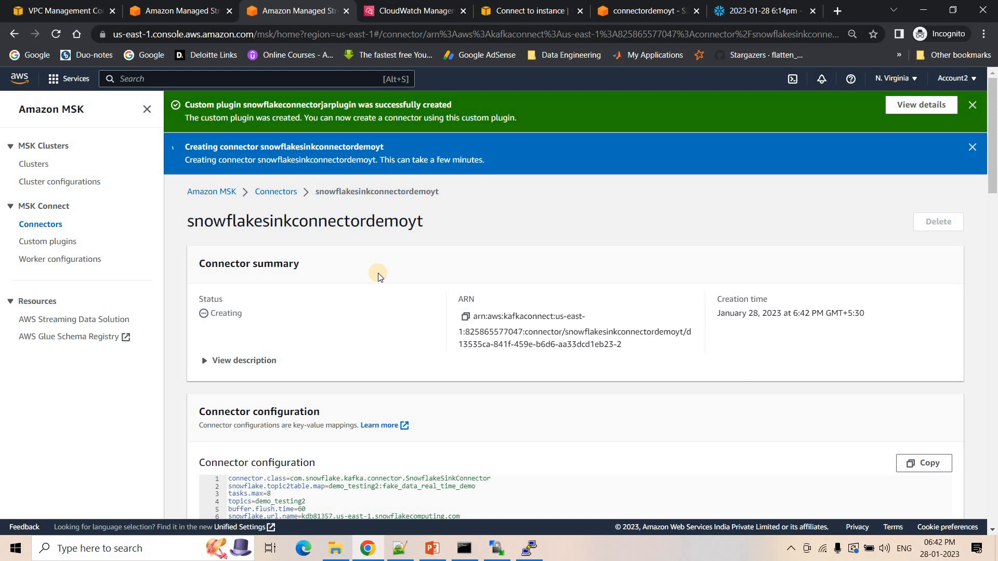
pyautogui.scroll(-3, 354, 385)
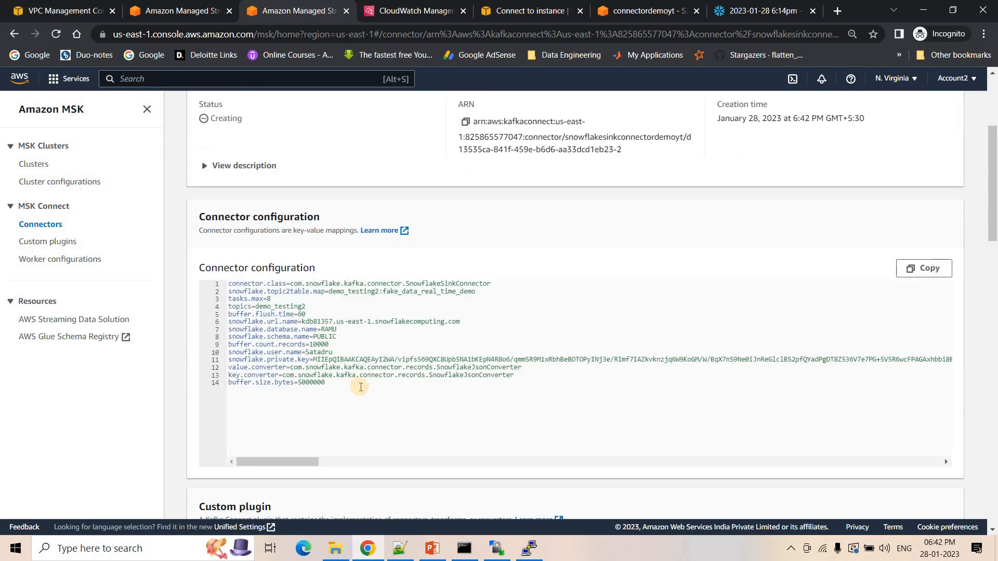
pyautogui.click(539, 554)
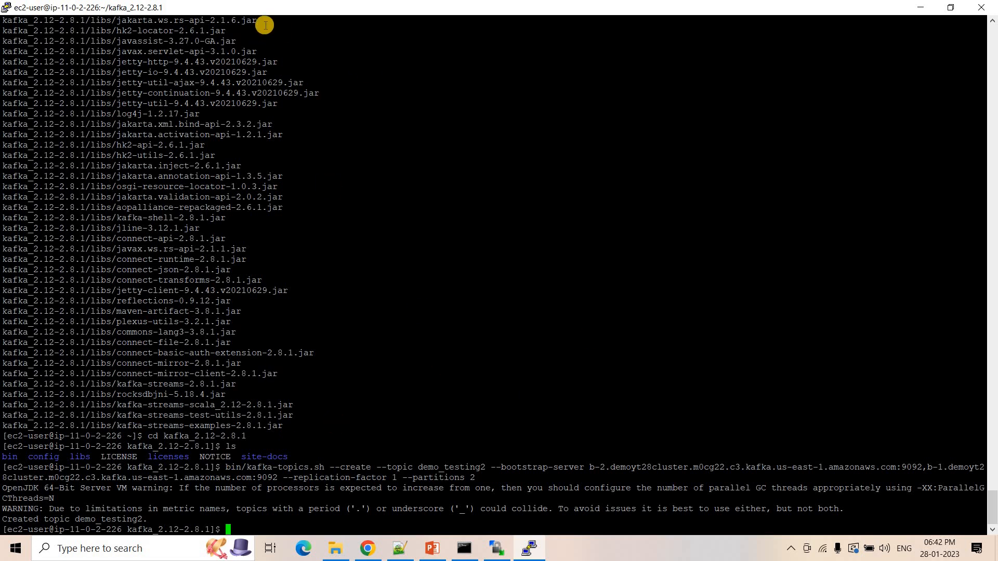
pyautogui.write('demoytconnectorlogs')
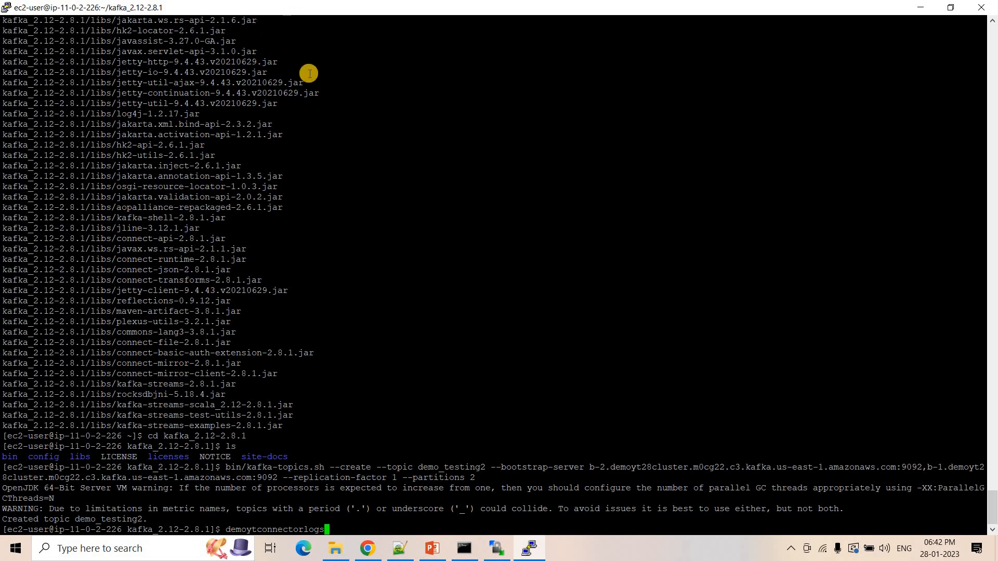
pyautogui.press('BackSpace')
pyautogui.press('BackSpace')
pyautogui.press('BackSpace')
pyautogui.press('BackSpace')
pyautogui.press('BackSpace')
pyautogui.press('BackSpace')
pyautogui.press('BackSpace')
pyautogui.press('BackSpace')
pyautogui.press('BackSpace')
pyautogui.press('BackSpace')
pyautogui.press('BackSpace')
pyautogui.press('BackSpace')
pyautogui.press('BackSpace')
pyautogui.press('BackSpace')
pyautogui.press('BackSpace')
pyautogui.press('BackSpace')
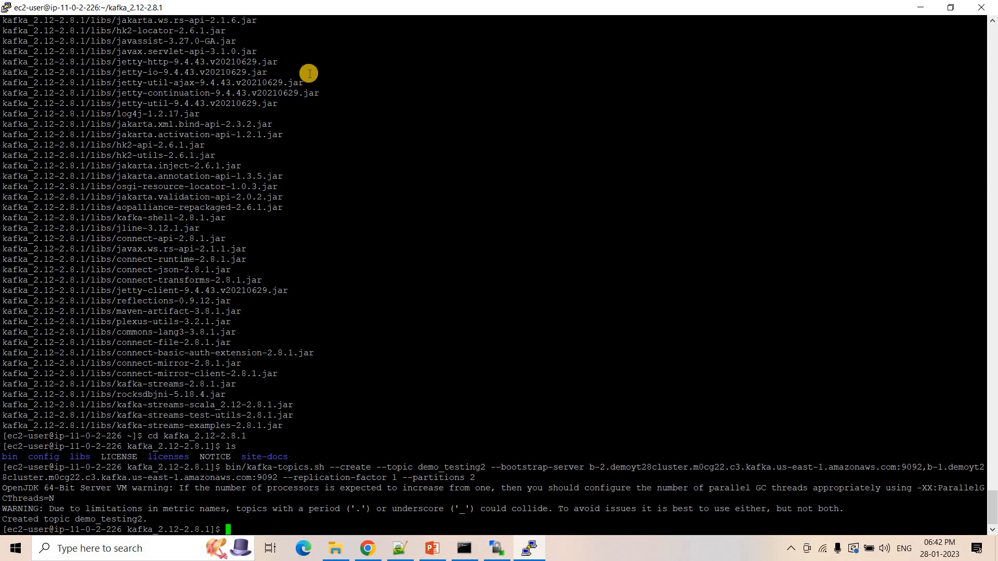
# - Duplicate the PuTTY session and log in to the new terminal as ec2-user
pyautogui.rightClick(353, 11)
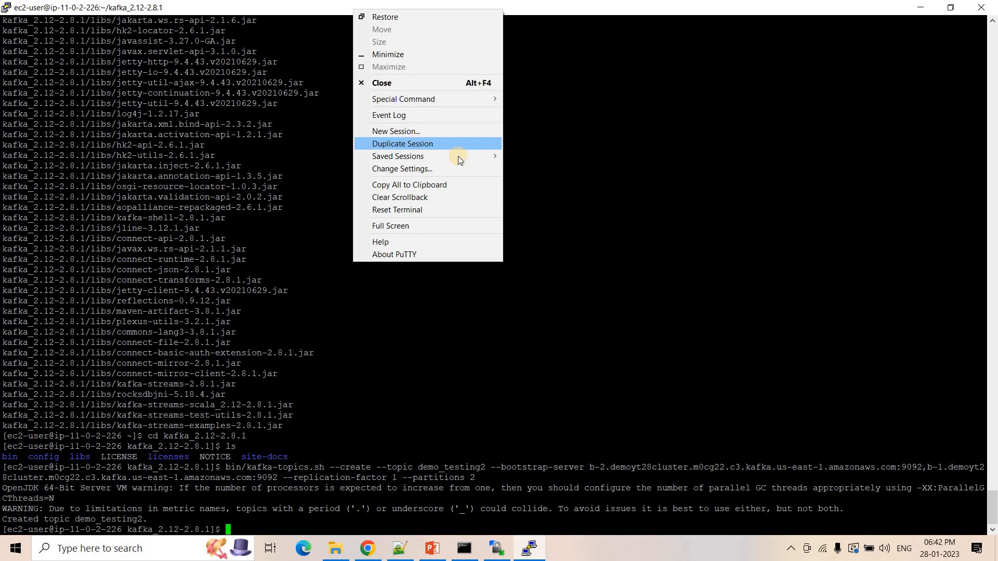
pyautogui.click(411, 146)
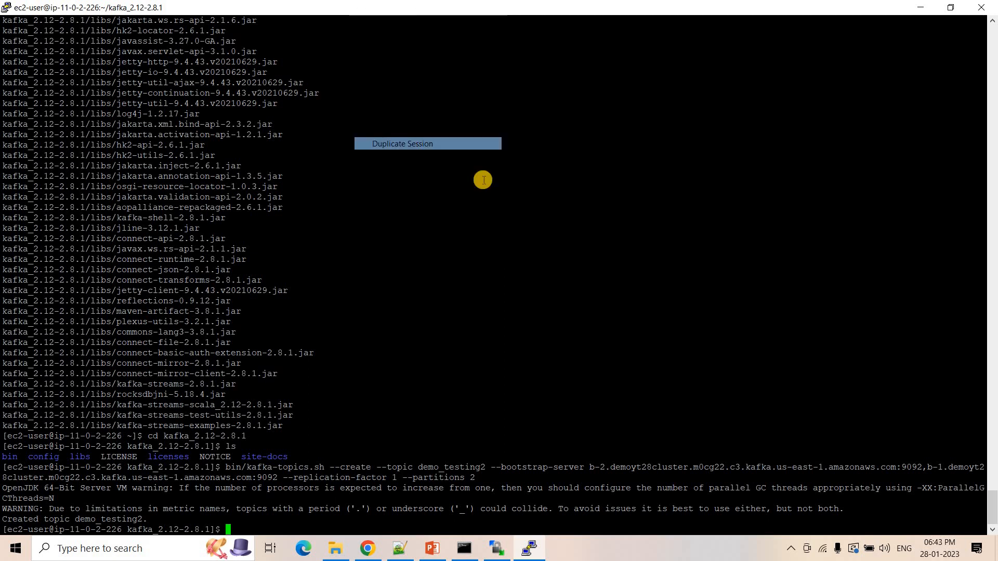
pyautogui.click(667, 154)
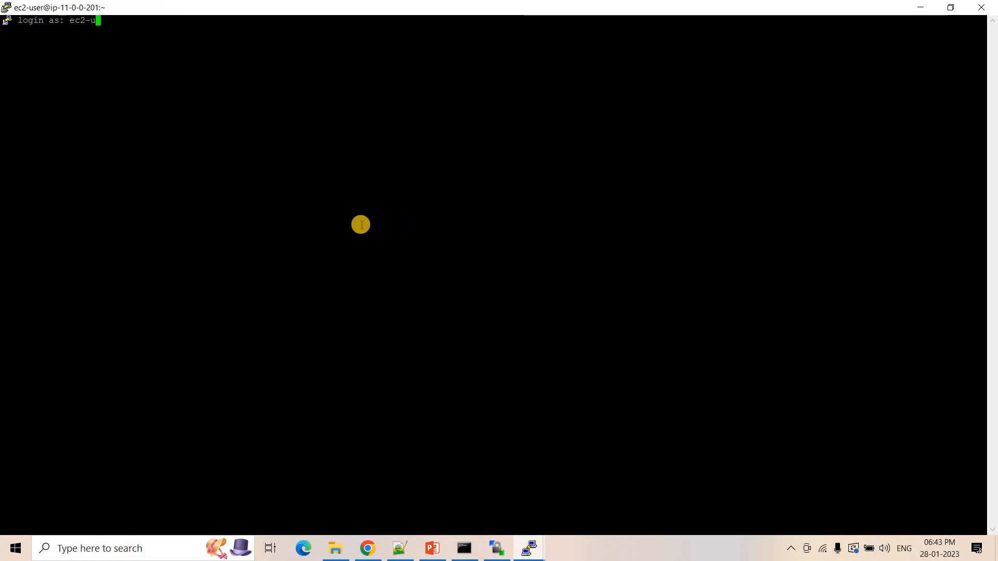
pyautogui.write('ec2-user')
pyautogui.press('Return')
# - Copy the SSH command for privateec2demo from the EC2 connect page and run it in the new PuTTY session to reach 11.0.2.226
pyautogui.click(372, 547)
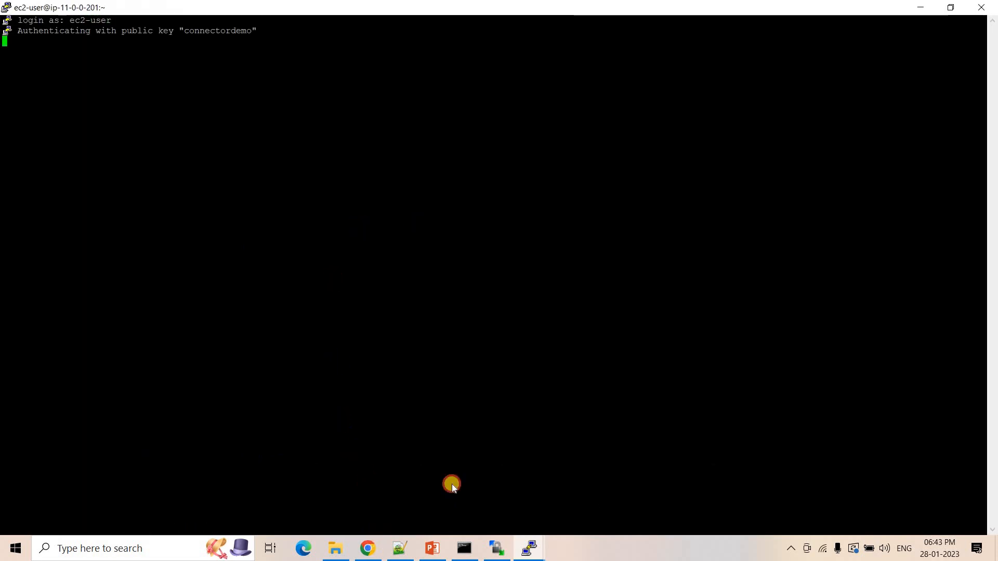
pyautogui.click(528, 8)
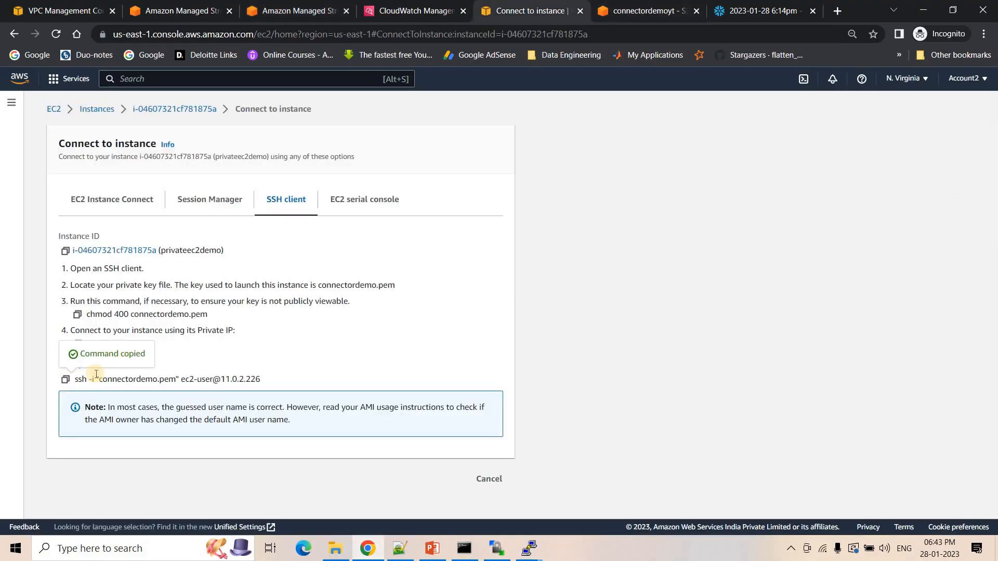
pyautogui.click(66, 381)
pyautogui.click(530, 549)
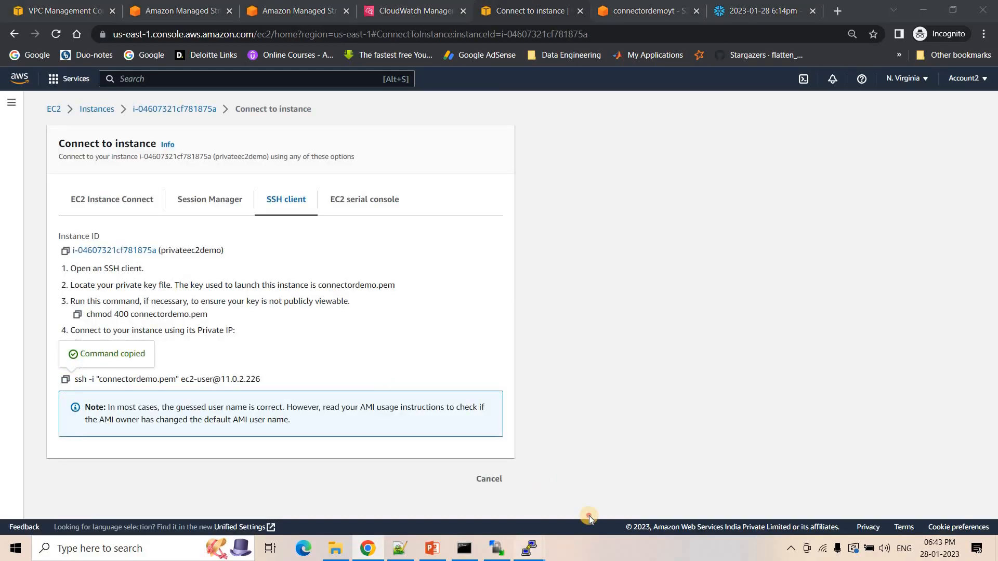
pyautogui.rightClick(326, 134)
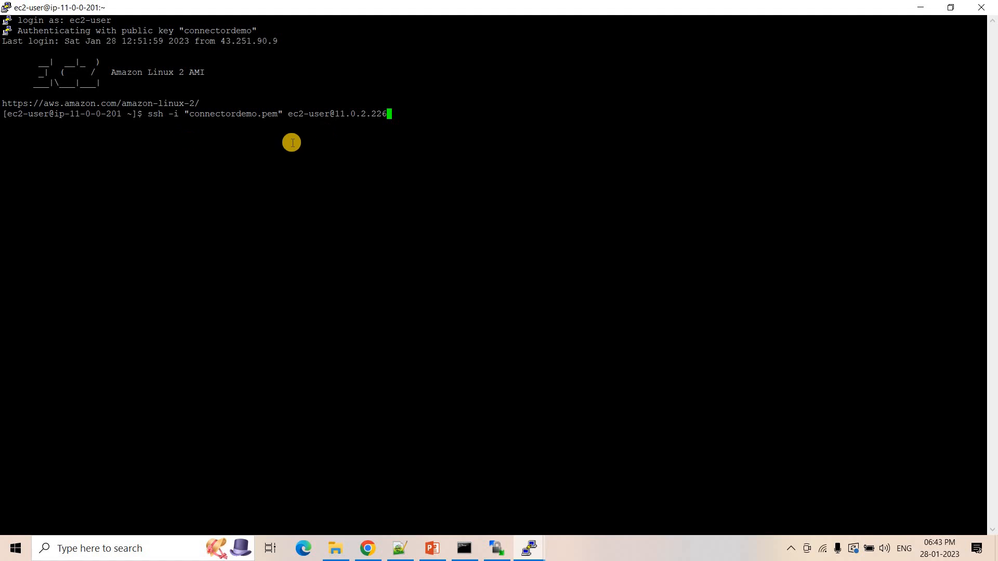
pyautogui.press('Return')
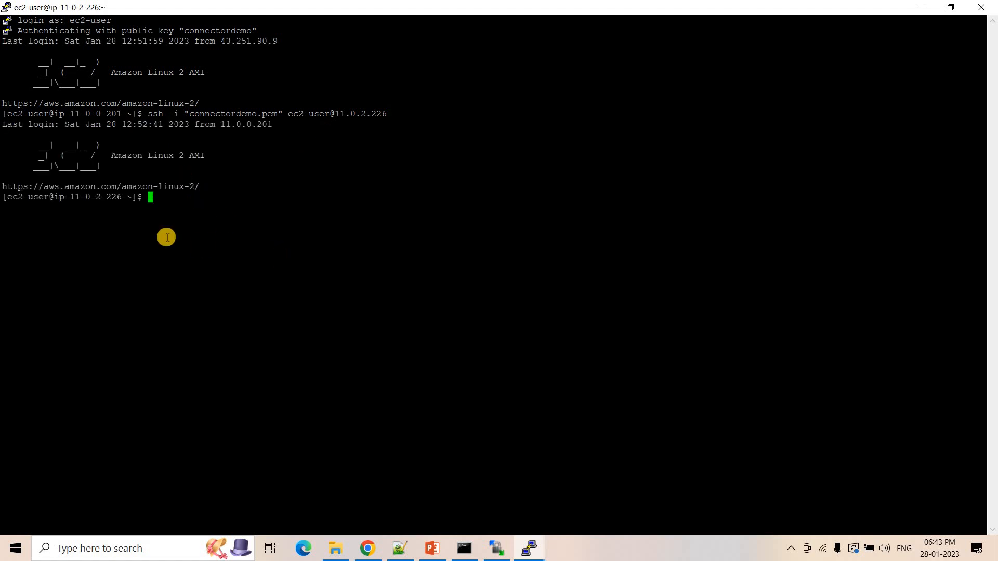
# - Check the keepalive interval in the PuTTY session's connection settings, and close the settings without changes
pyautogui.rightClick(452, 5)
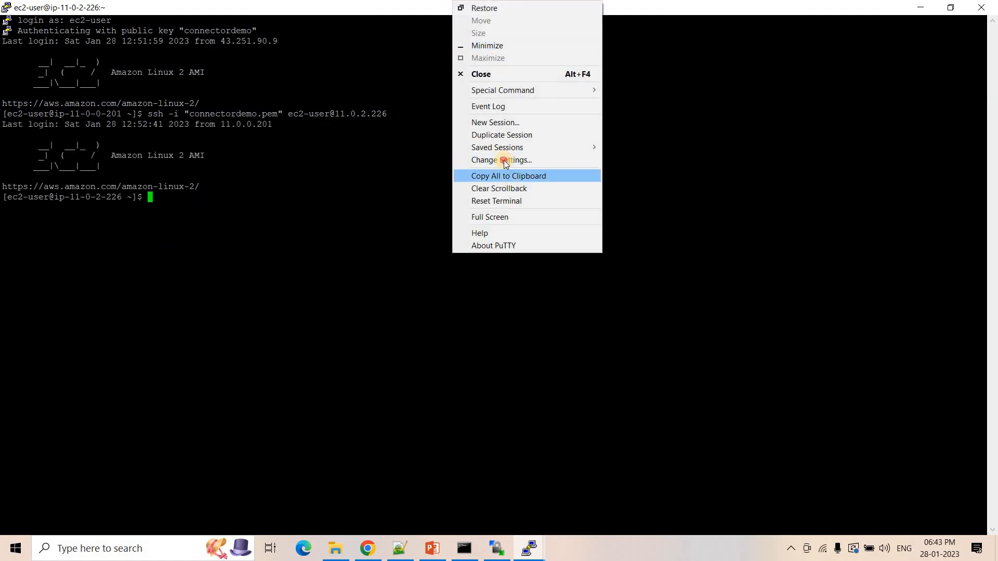
pyautogui.click(505, 160)
pyautogui.click(377, 288)
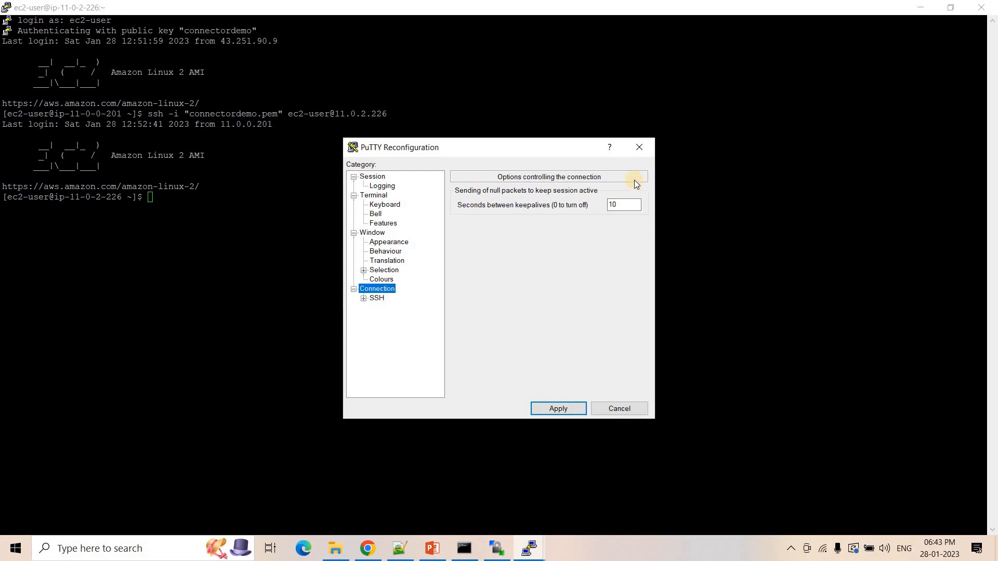
pyautogui.click(637, 154)
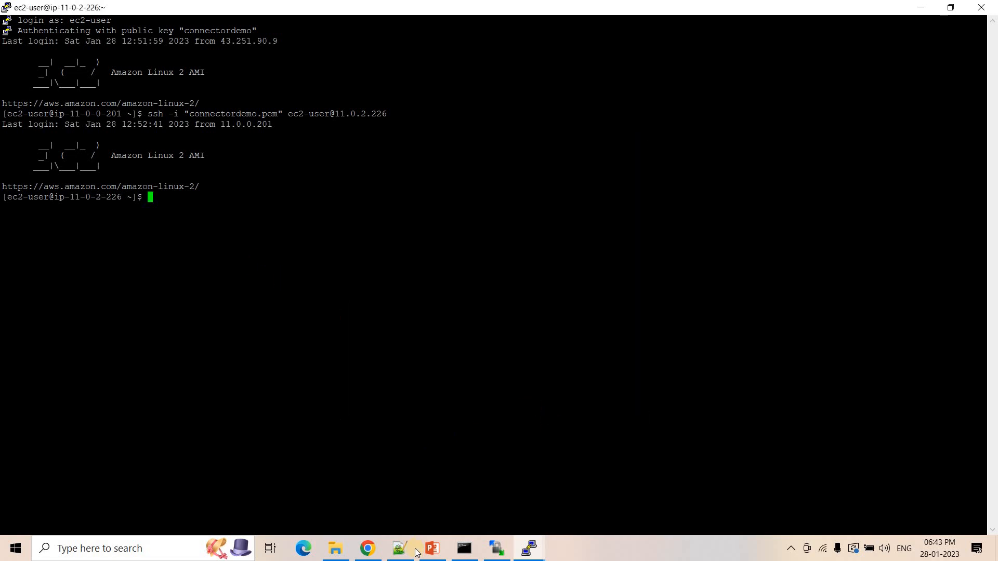
# - In the Notepad++ notes, copy both bootstrap server addresses from the topic creation command and append them to the kafka-console-producer.sh command
pyautogui.hotkey('alt', 'Tab')
pyautogui.scroll(-10, 327, 368)
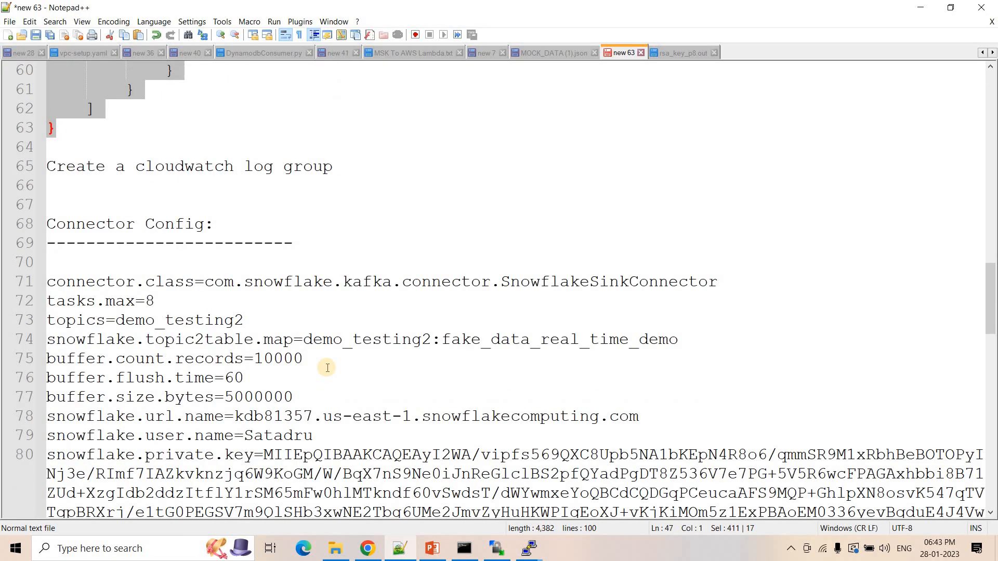
pyautogui.scroll(-5, 327, 368)
pyautogui.scroll(-1, 317, 387)
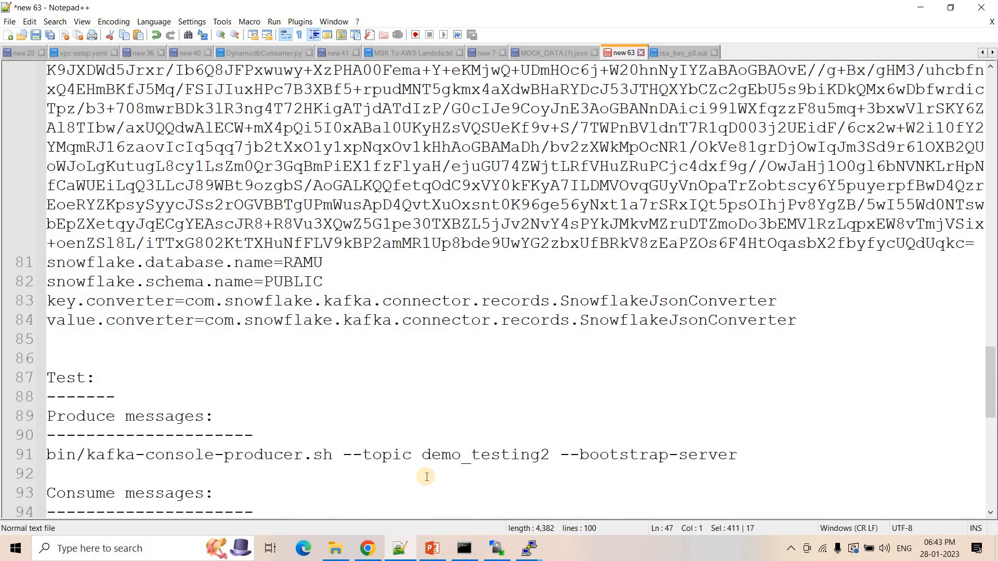
pyautogui.click(777, 455)
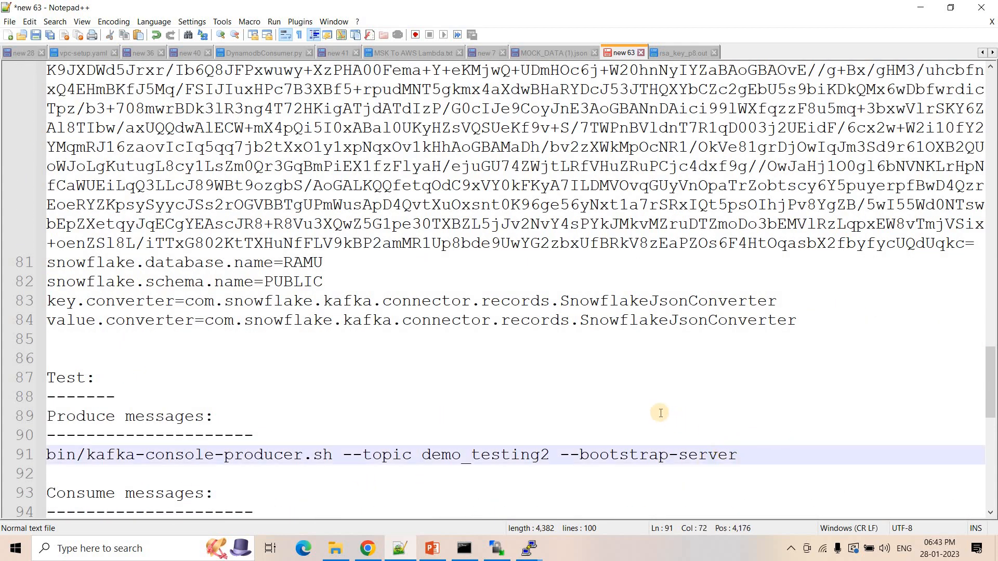
pyautogui.scroll(20, 656, 411)
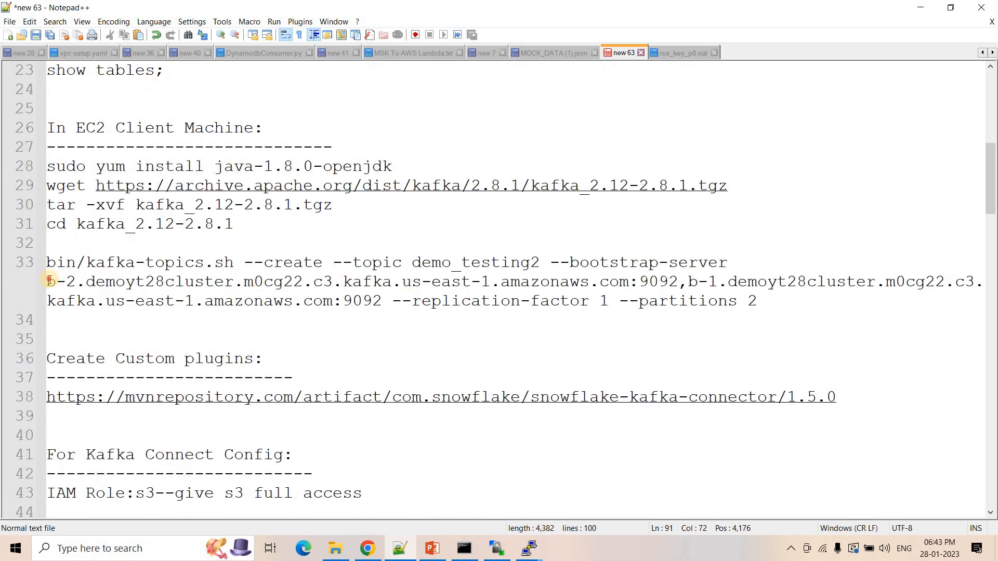
pyautogui.moveTo(48, 281); pyautogui.dragTo(383, 302)
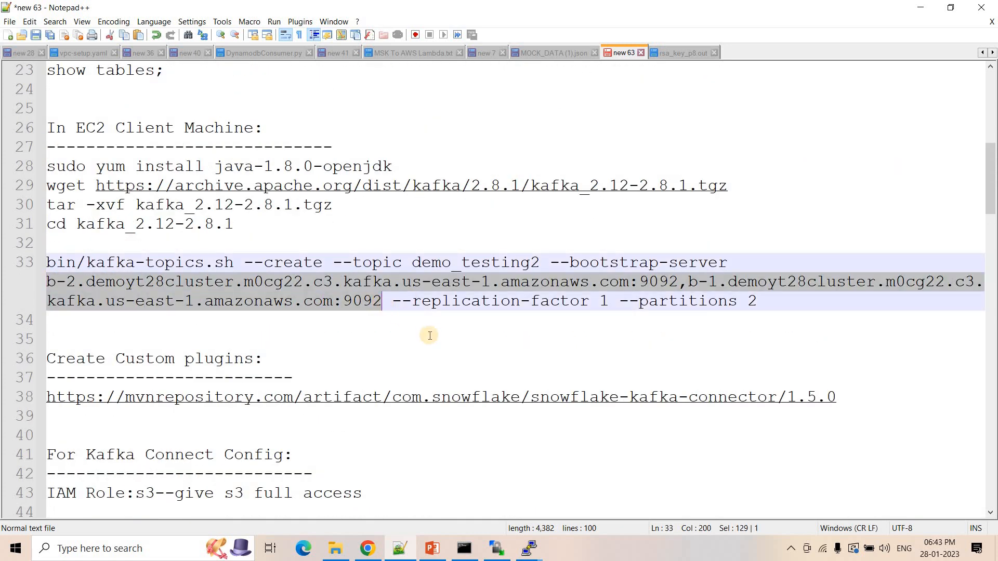
pyautogui.scroll(-20, 430, 337)
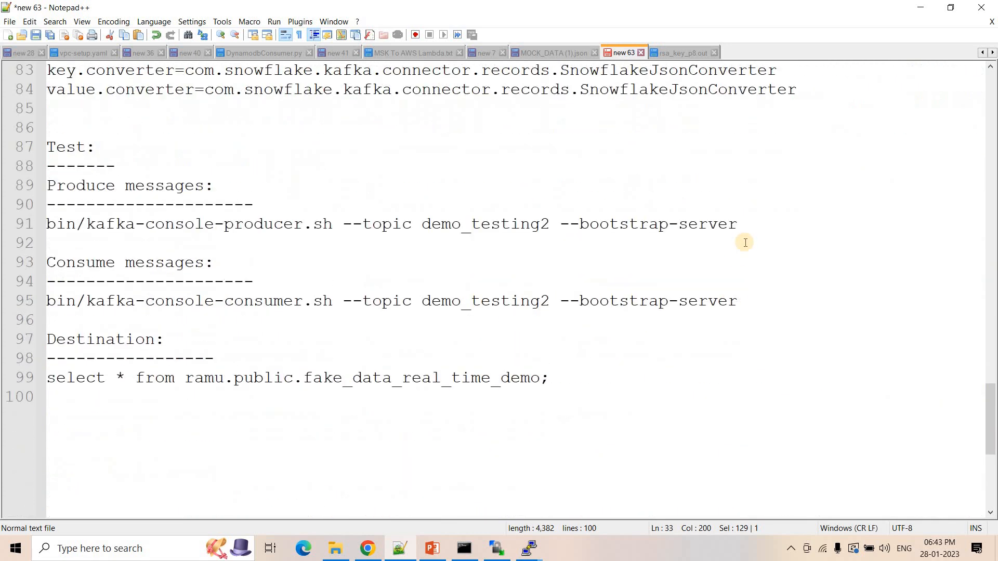
pyautogui.click(753, 224)
pyautogui.hotkey('ctrl', 'v')
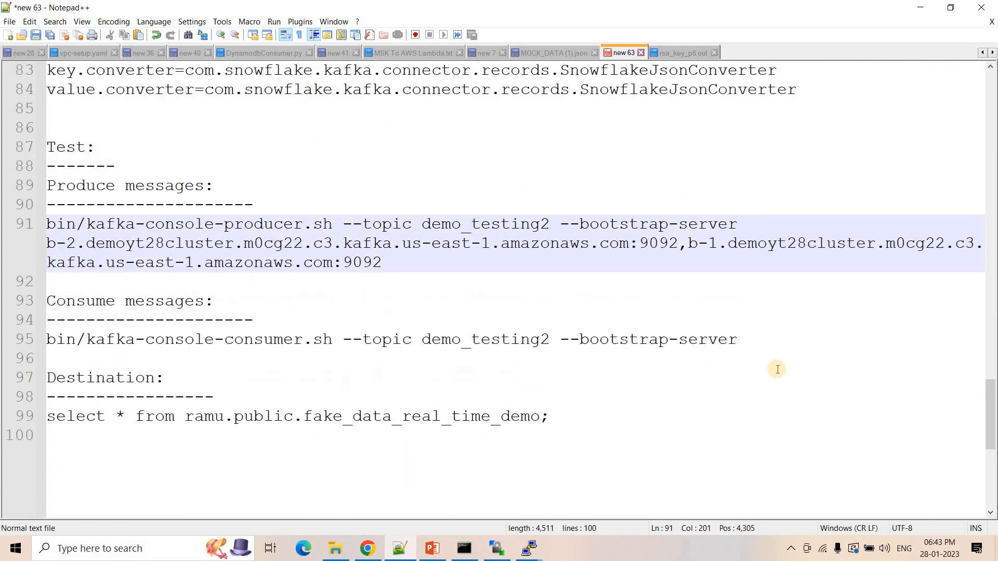
# - Append the same bootstrap server addresses to the kafka-console-consumer.sh command for the demo_testing2 topic
pyautogui.doubleClick(431, 344)
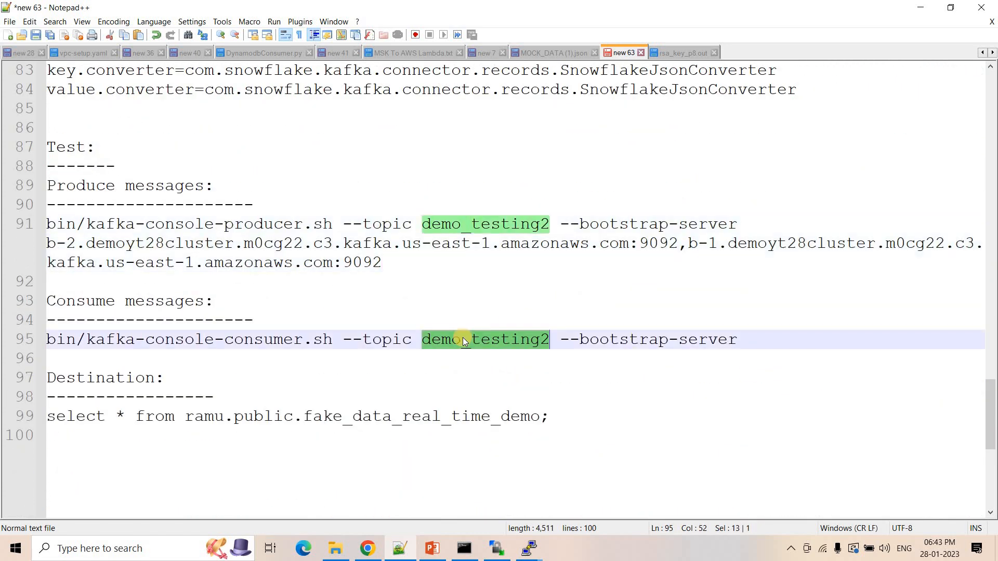
pyautogui.click(777, 338)
pyautogui.hotkey('ctrl', 'v')
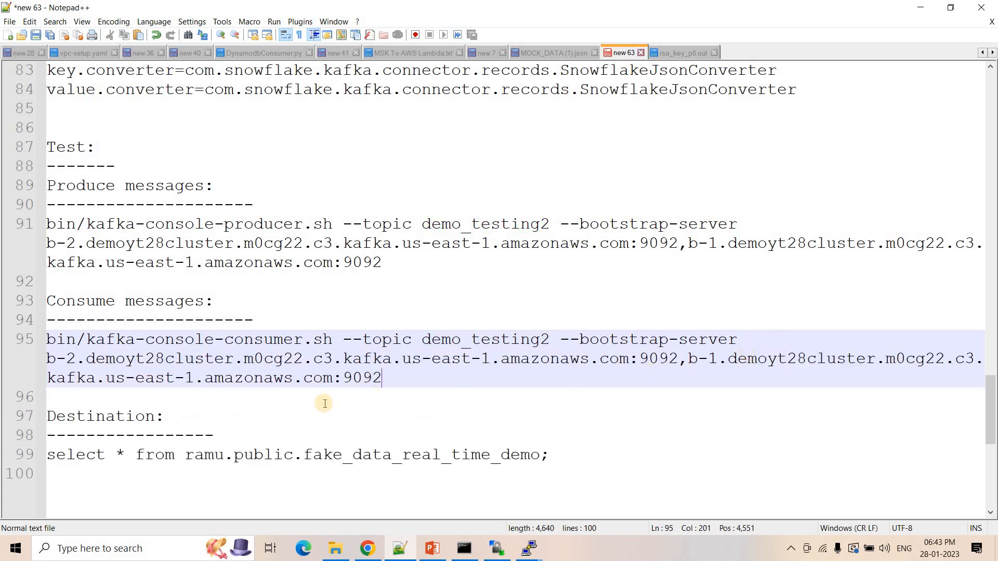
pyautogui.moveTo(382, 378); pyautogui.dragTo(56, 338)
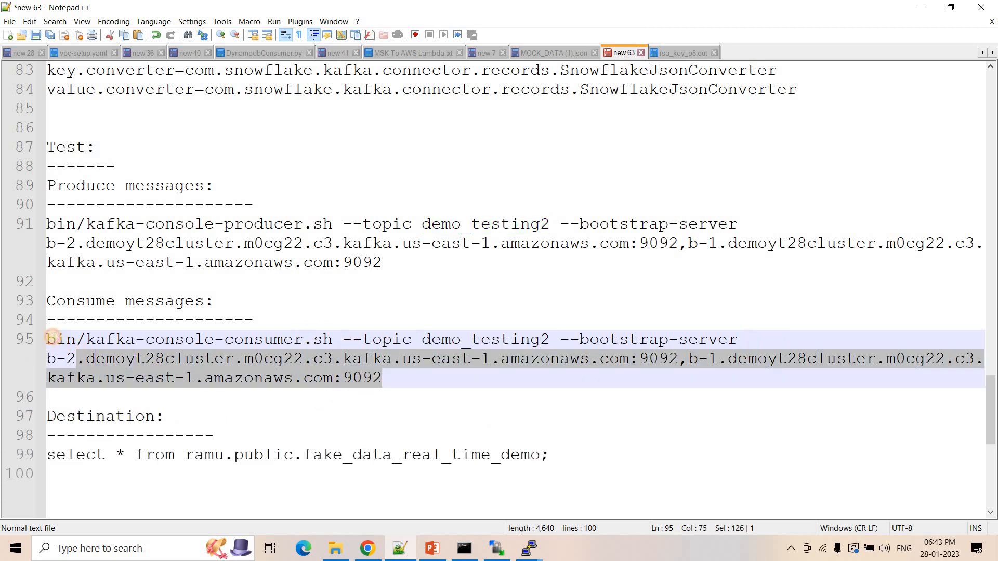
pyautogui.click(399, 374)
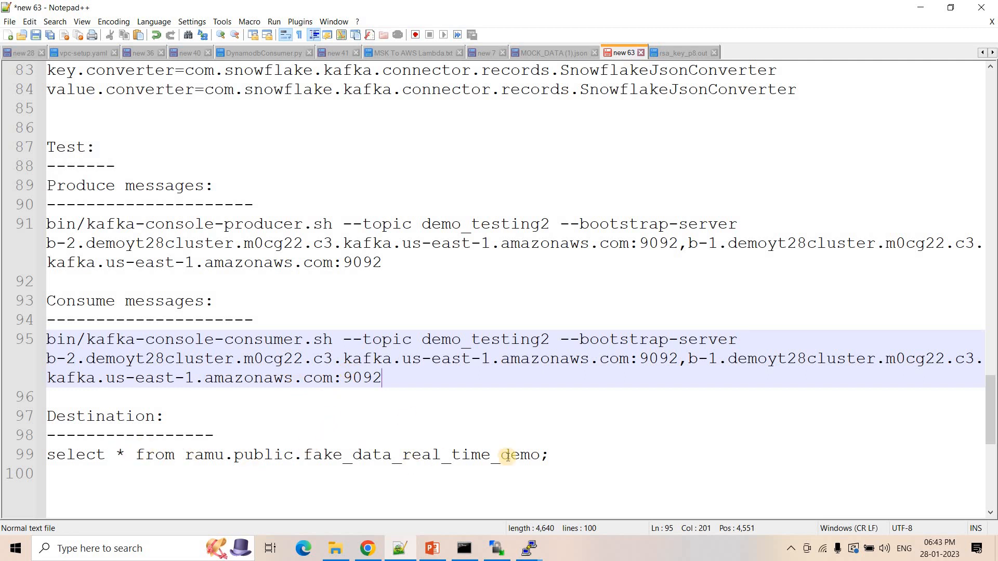
# - Review the destination select query and the topic-to-table mapping between demo_testing2 and fake_data_real_time_demo in the notes
pyautogui.moveTo(549, 456); pyautogui.dragTo(24, 458)
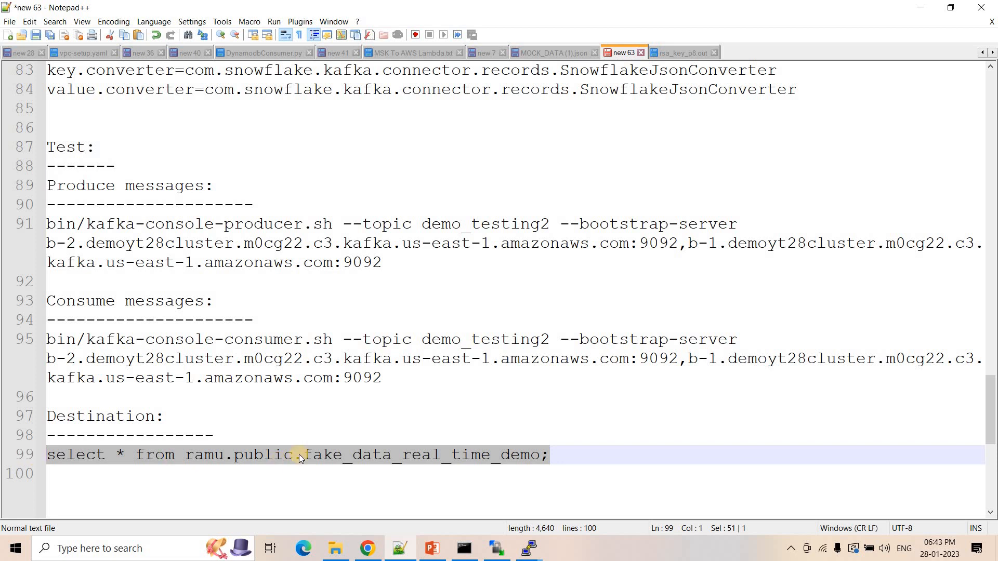
pyautogui.moveTo(564, 458); pyautogui.dragTo(21, 457)
pyautogui.scroll(7, 328, 395)
pyautogui.scroll(1, 336, 376)
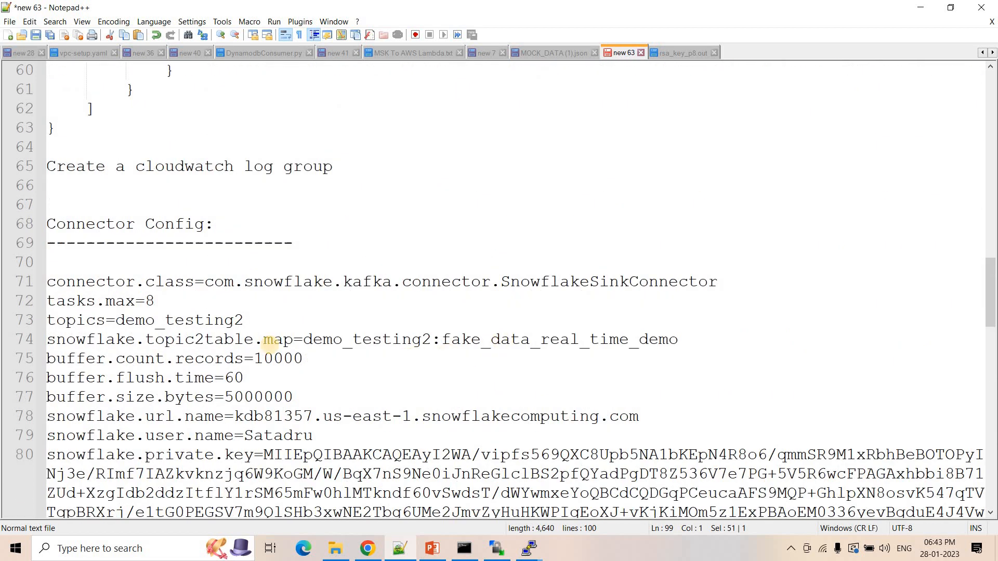
pyautogui.doubleClick(371, 342)
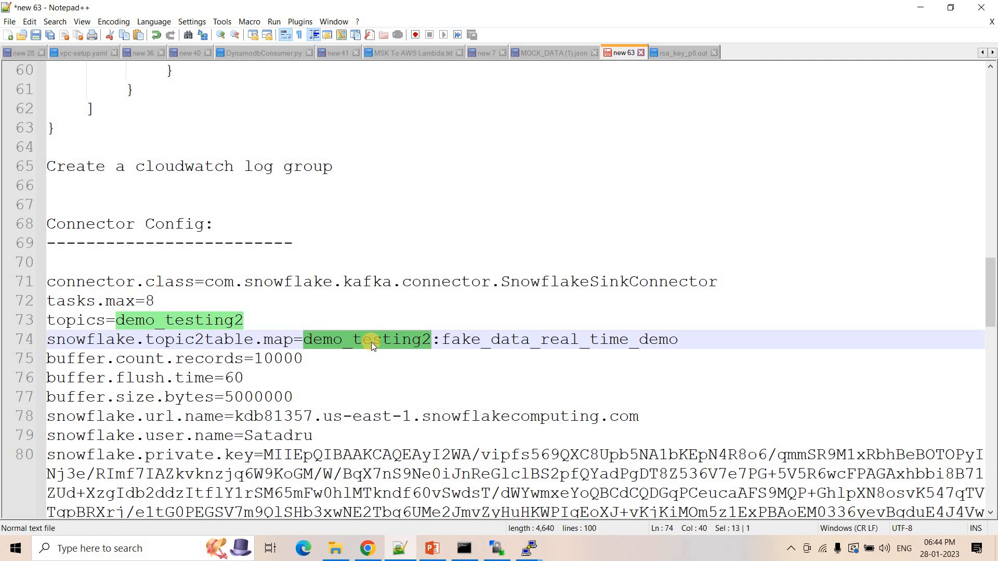
pyautogui.doubleClick(533, 342)
pyautogui.scroll(-10, 376, 389)
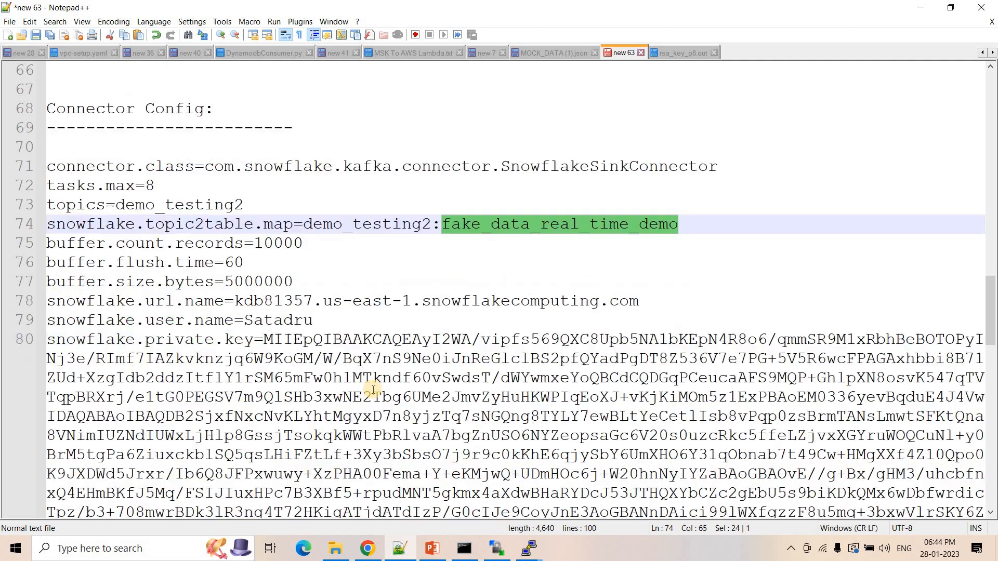
# - Copy the query "select * from ramu.public.fake_data_real_time_demo;" from the notes and add it below "show tables;" in the Snowflake worksheet
pyautogui.moveTo(598, 342); pyautogui.dragTo(36, 335)
pyautogui.hotkey('ctrl', 'c')
pyautogui.click(368, 548)
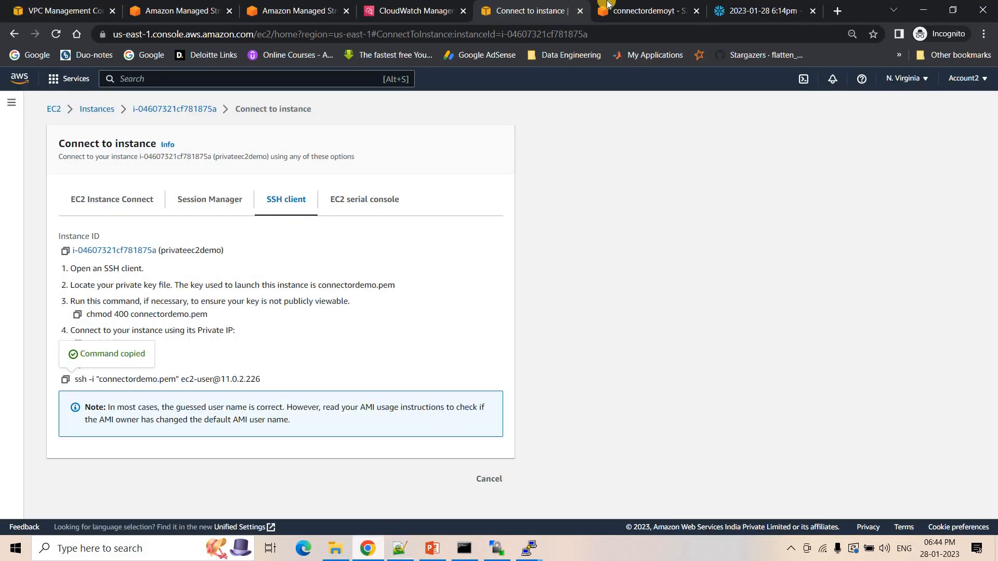
pyautogui.click(740, 11)
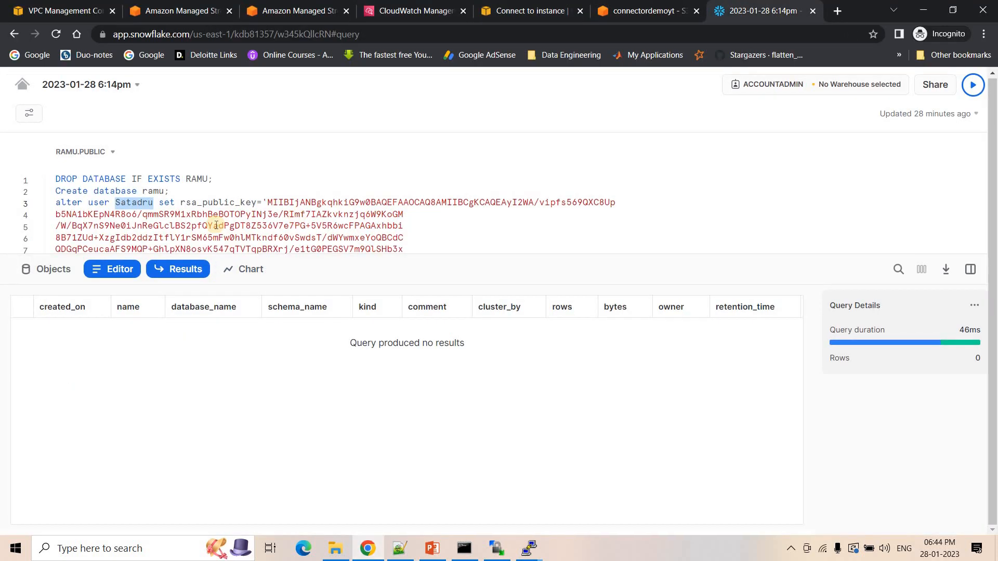
pyautogui.scroll(-2, 180, 242)
pyautogui.press('Return')
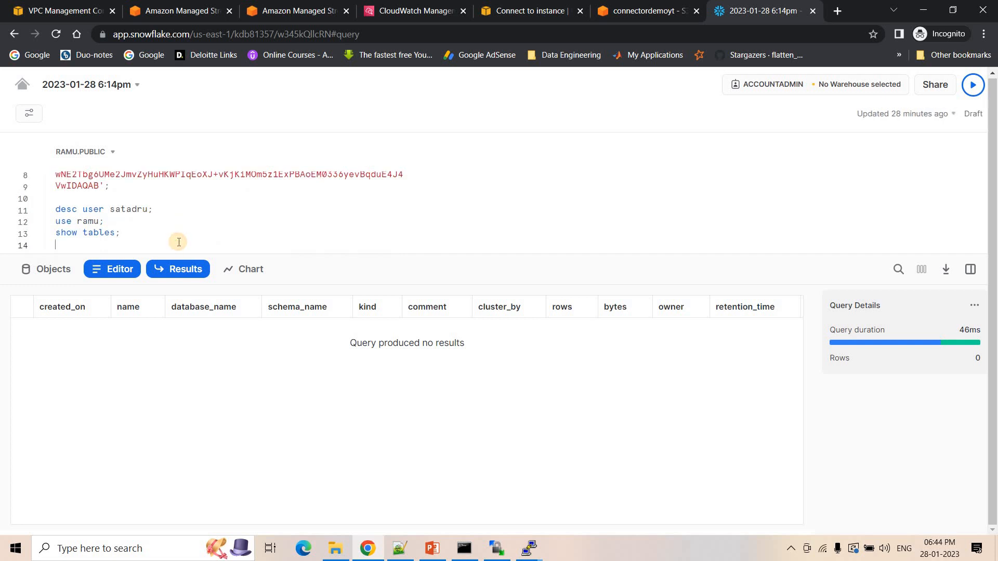
pyautogui.press('Return')
pyautogui.hotkey('ctrl', 'v')
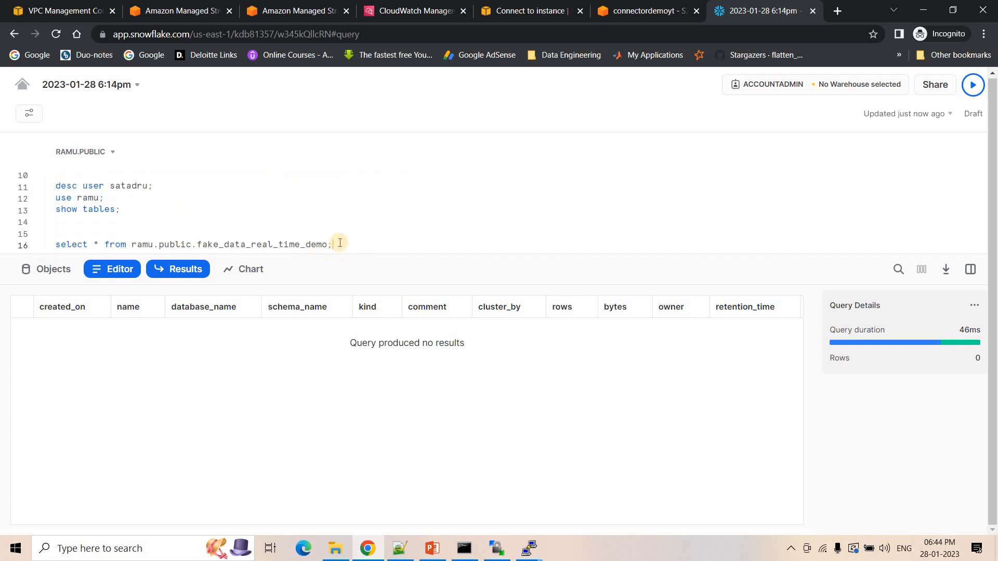
# - Return to the Amazon MSK Connectors list to check the status of snowflakesinkconnectordemoyt
pyautogui.click(287, 12)
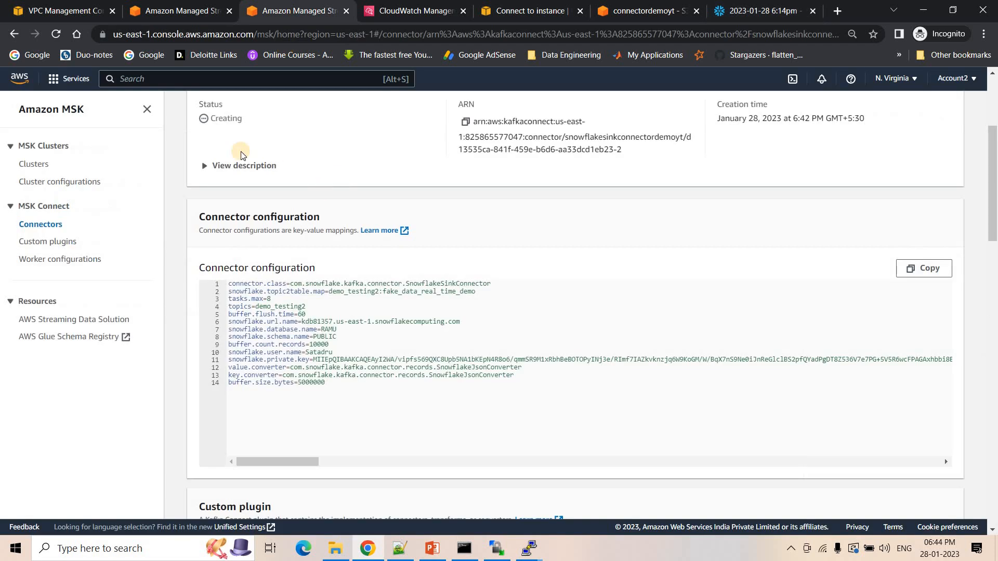
pyautogui.scroll(4, 241, 151)
pyautogui.click(276, 192)
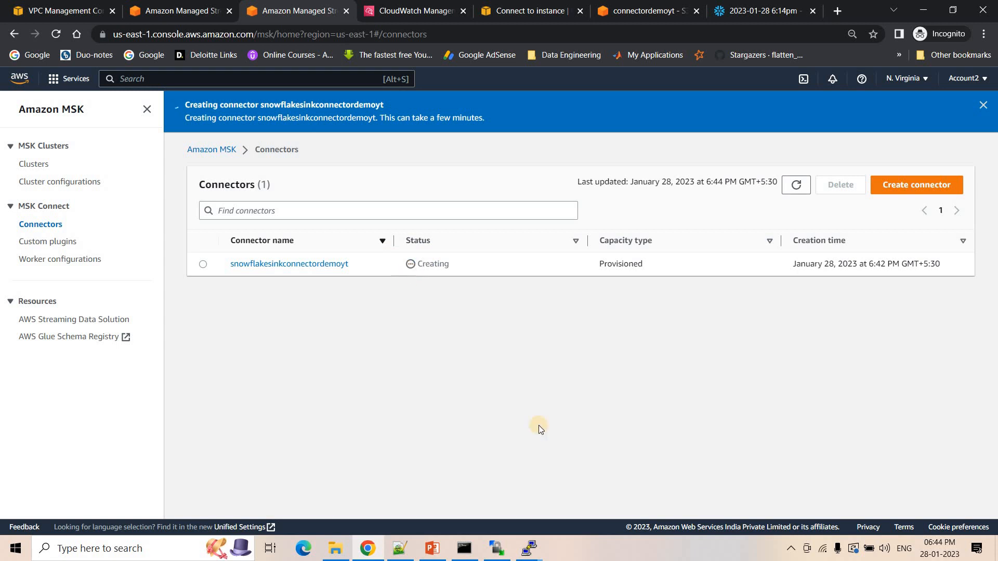
# - Check both EC2 terminal sessions and the Snowflake worksheet prepared for the streaming test
pyautogui.click(529, 549)
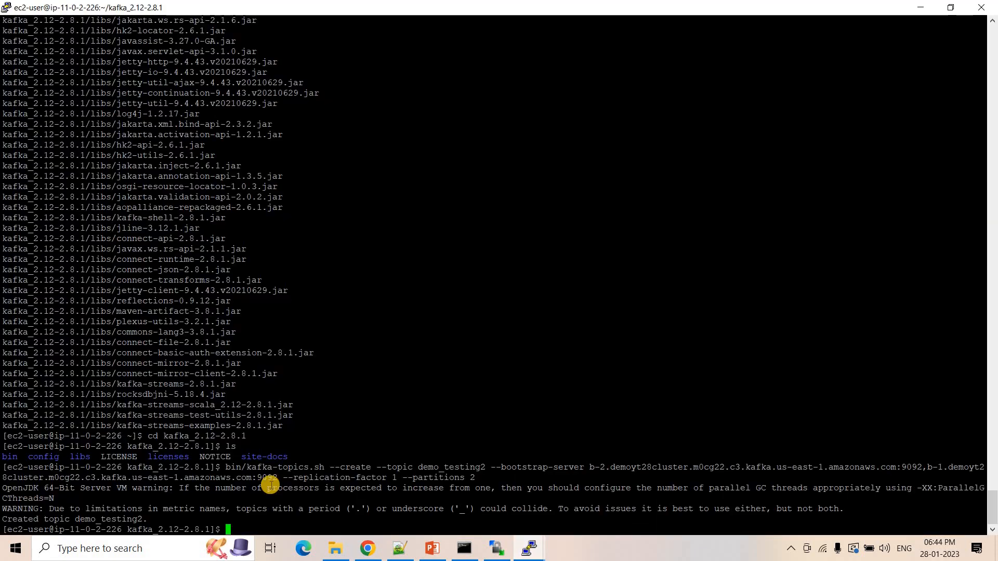
pyautogui.click(527, 550)
pyautogui.click(603, 494)
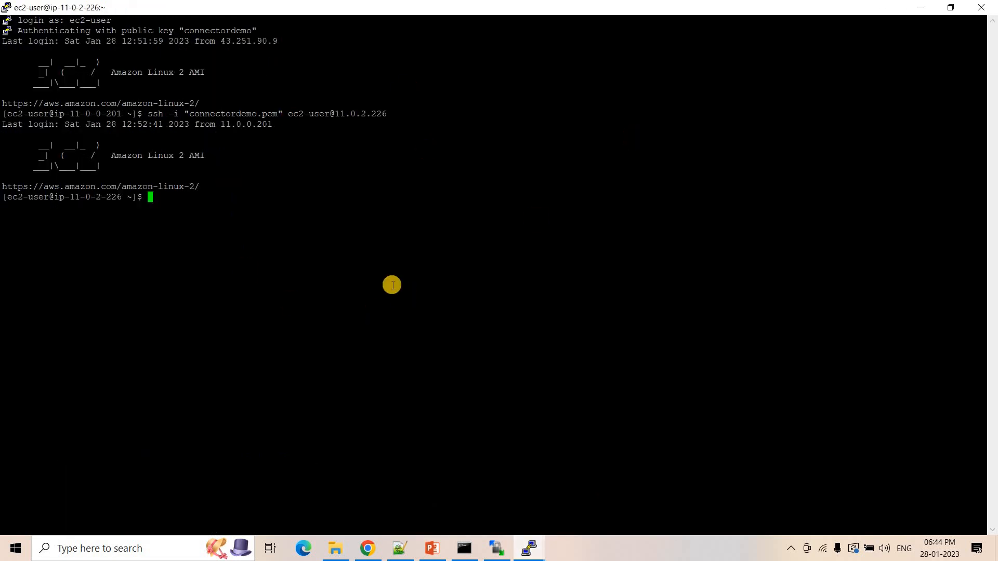
pyautogui.click(379, 539)
pyautogui.click(757, 4)
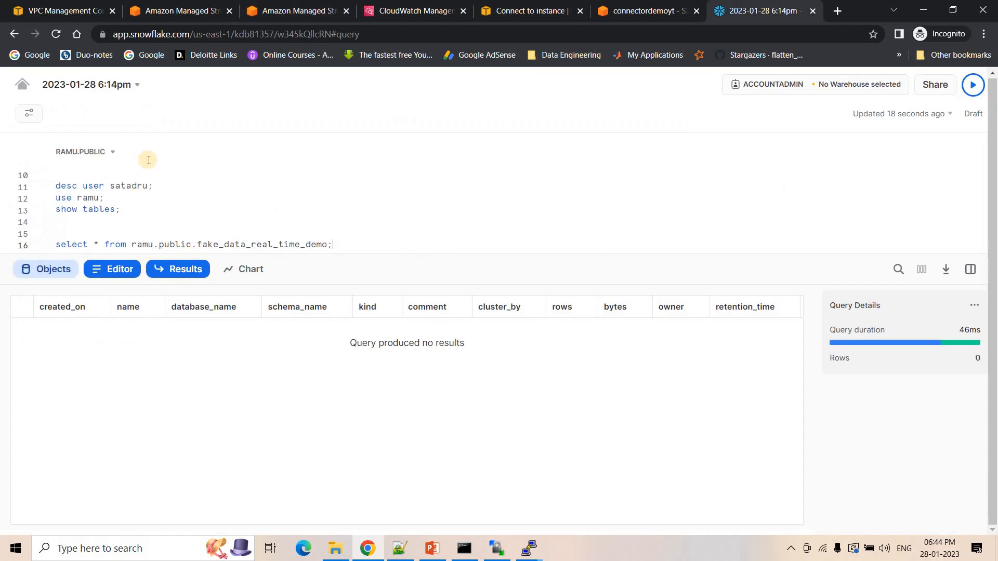
# - Refresh the Amazon MSK Connectors list to check whether snowflakesinkconnectordemoyt is ready
pyautogui.click(291, 5)
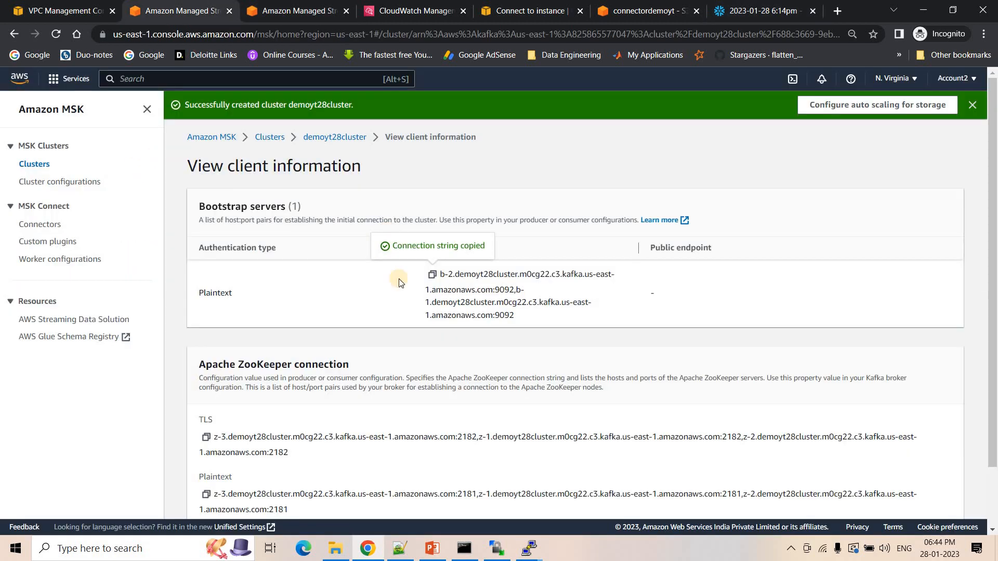
pyautogui.click(291, 5)
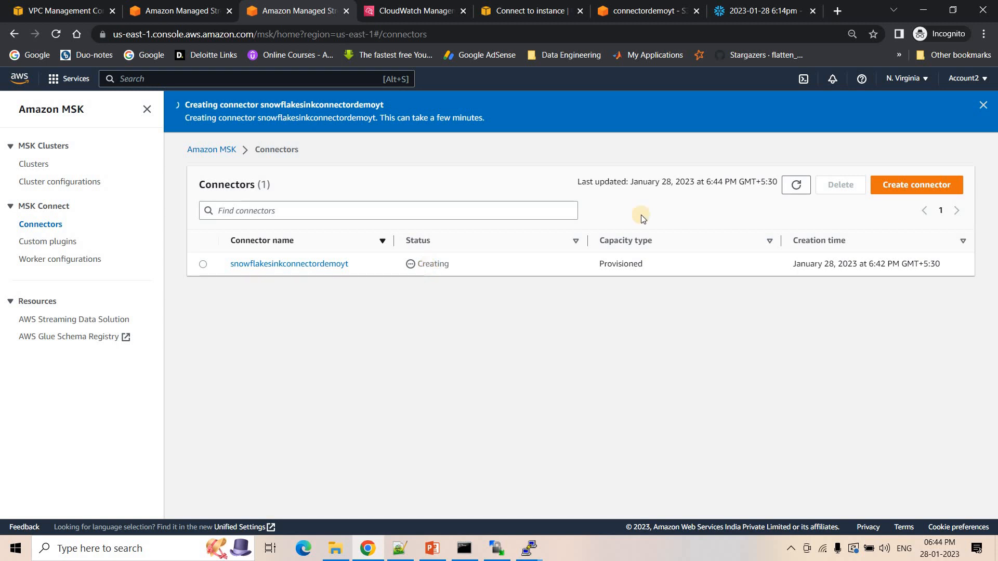
pyautogui.click(797, 186)
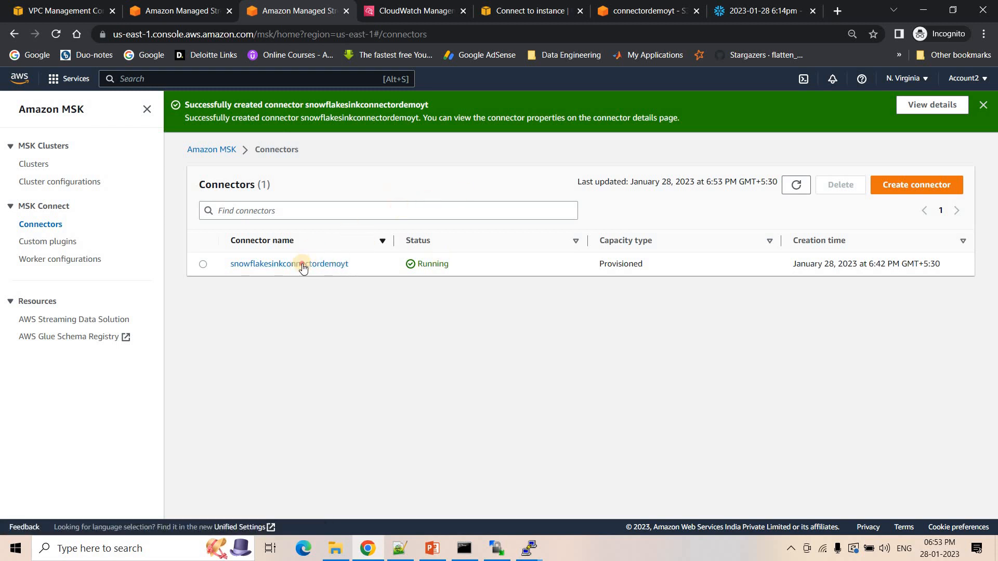
# - Open the details of snowflakesinkconnectordemoyt and copy the log group name demoytconnectorlogs from its log delivery settings
pyautogui.click(332, 264)
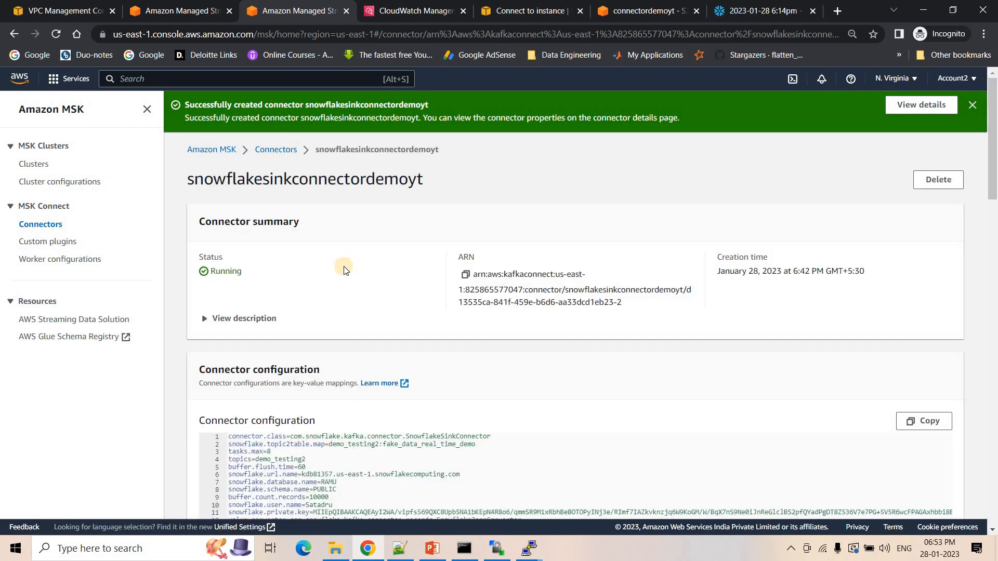
pyautogui.scroll(-15, 345, 263)
pyautogui.scroll(-10, 367, 323)
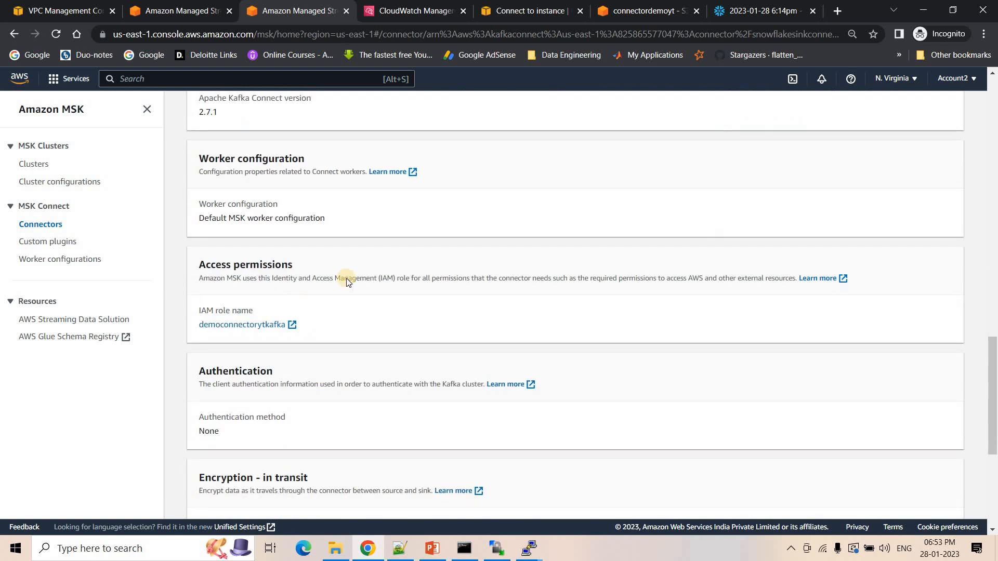
pyautogui.moveTo(579, 403); pyautogui.dragTo(672, 406)
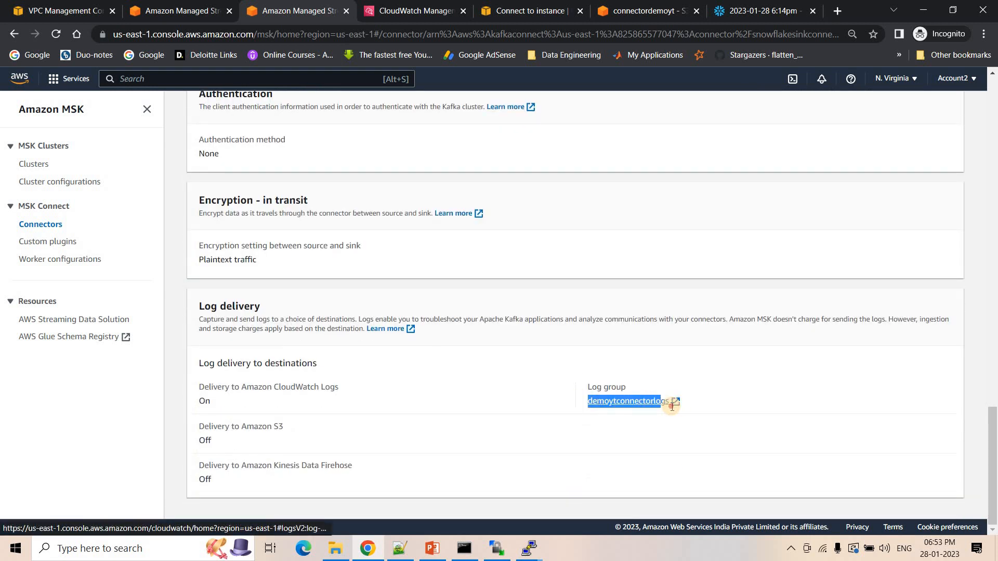
pyautogui.click(412, 8)
pyautogui.click(339, 186)
pyautogui.write('demoytconnectorlogs')
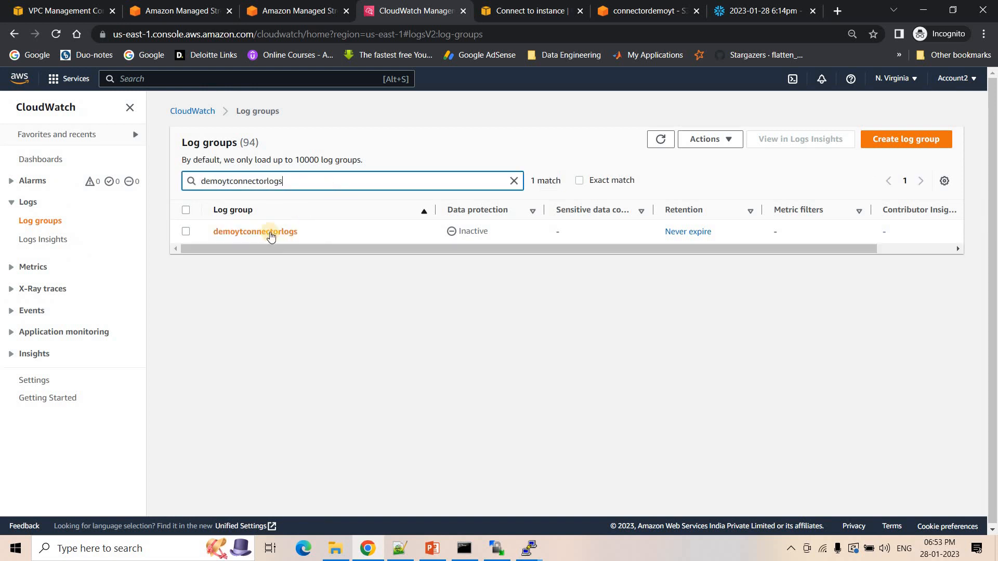
pyautogui.click(463, 11)
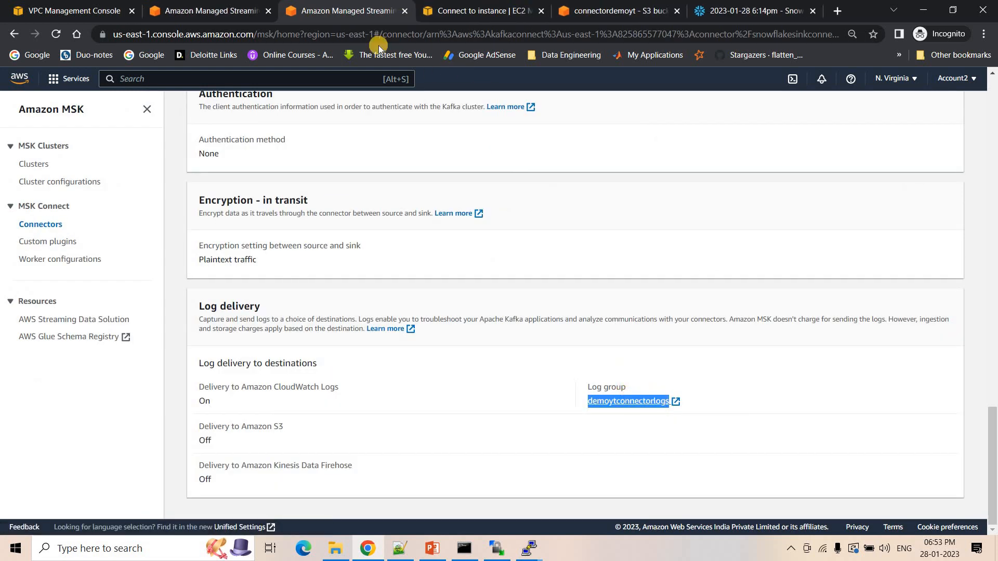
# - Open the demoytconnectorlogs log group in CloudWatch and its snowflakesinkconnectordemoyt log stream
pyautogui.hotkey('ctrl', 'shift', 't')
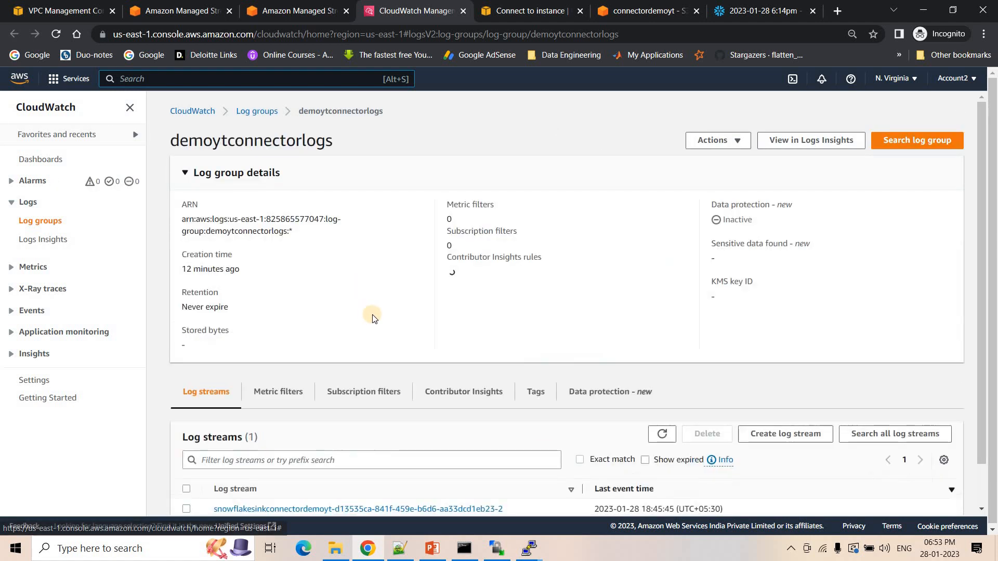
pyautogui.scroll(-1, 641, 476)
pyautogui.click(493, 463)
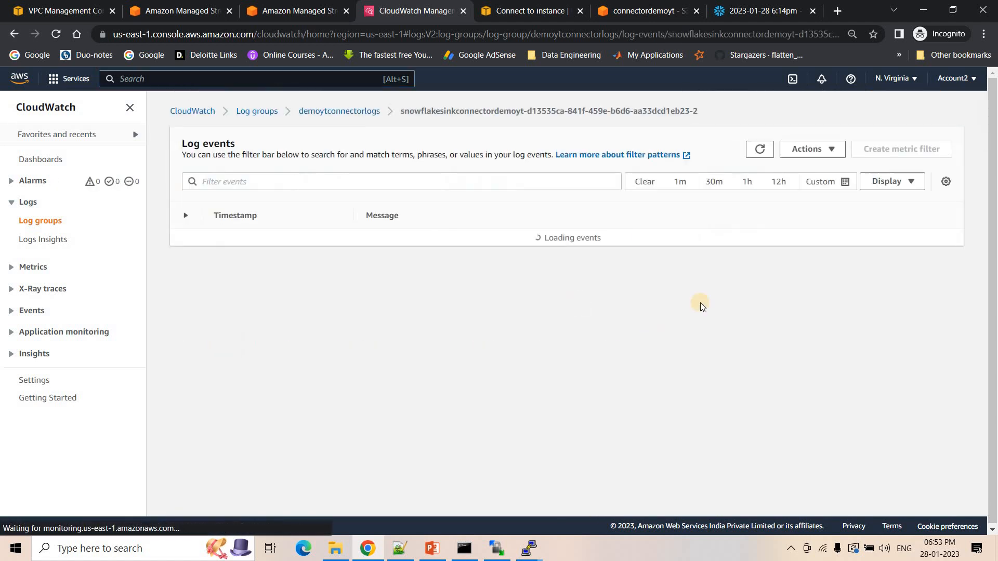
# - Examine the connector's log events, loading older ones, and return to the Amazon MSK Connectors list
pyautogui.scroll(-5, 518, 311)
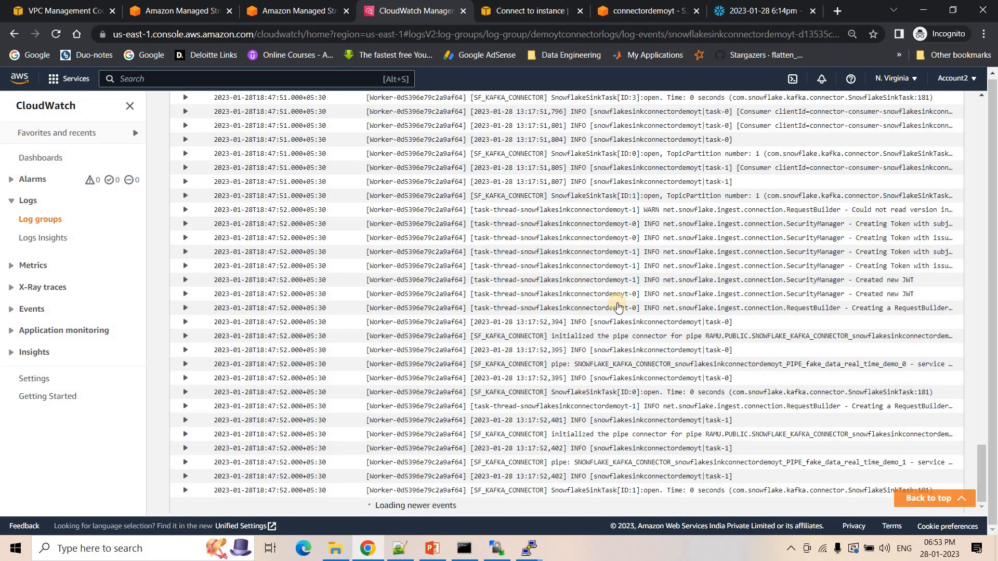
pyautogui.scroll(-5, 617, 300)
pyautogui.scroll(5, 631, 283)
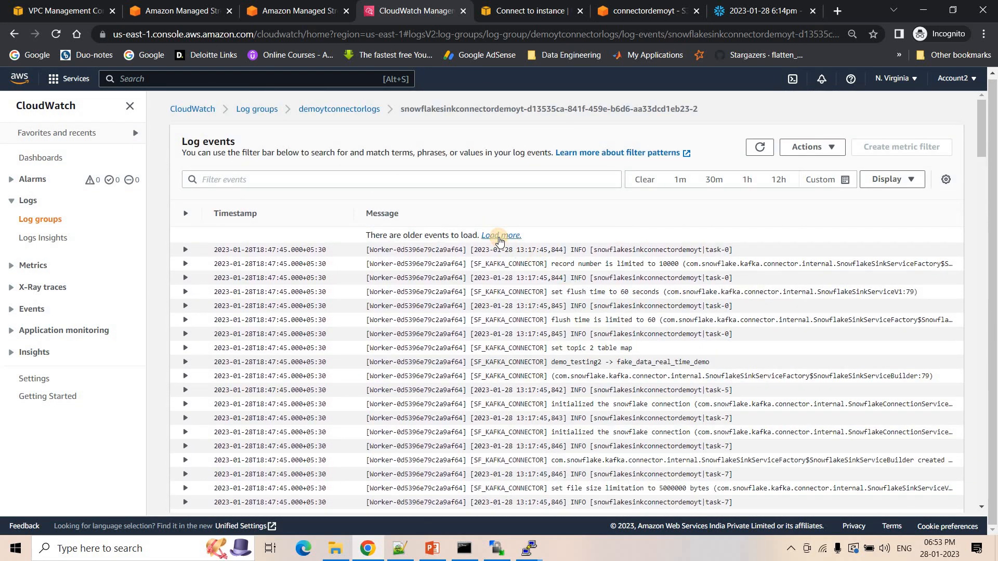
pyautogui.click(499, 236)
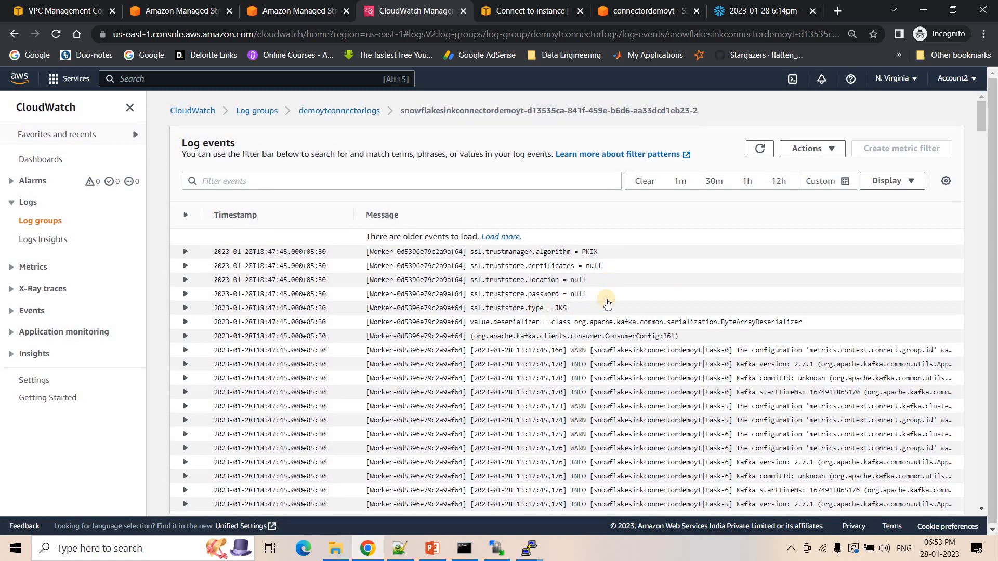
pyautogui.scroll(-6, 544, 341)
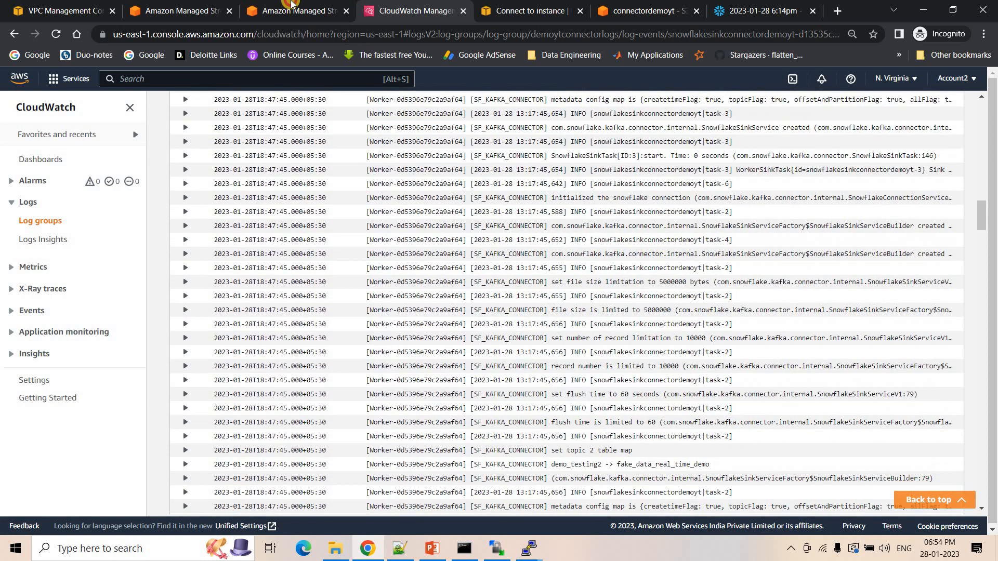
pyautogui.click(291, 10)
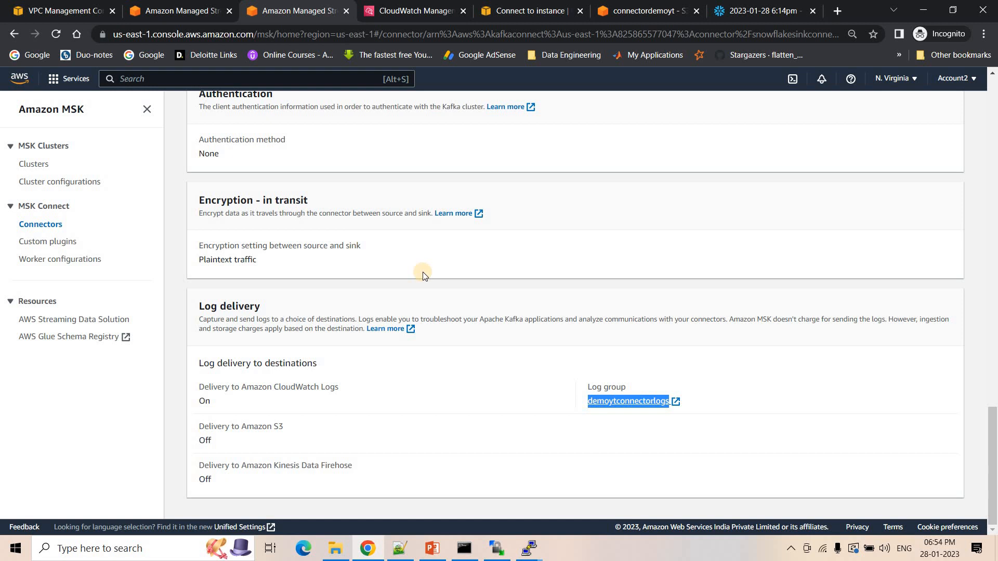
pyautogui.scroll(20, 422, 272)
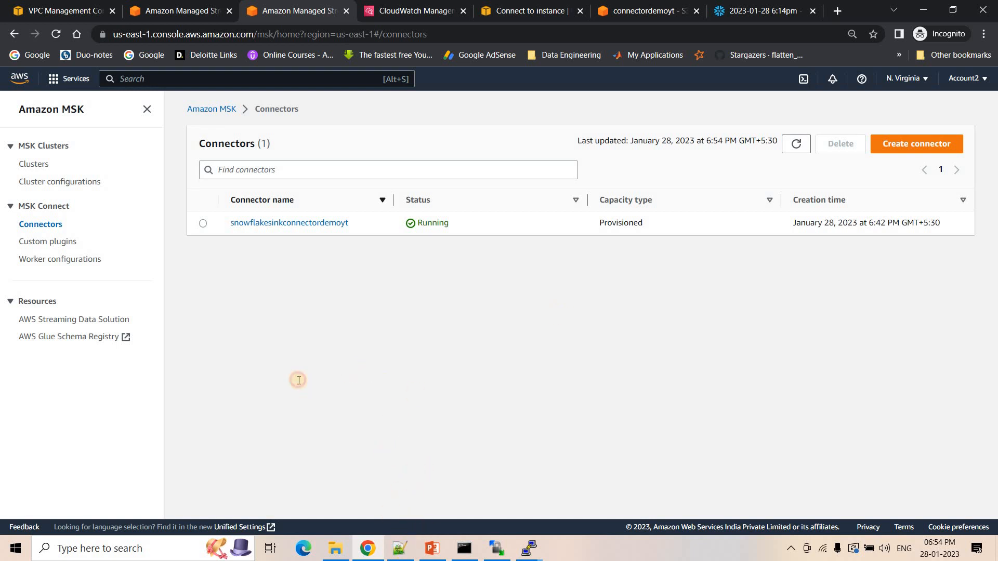
# - Copy the kafka-console-producer.sh command for demo_testing2 from the Notepad++ notes and run it in the first EC2 terminal
pyautogui.click(400, 548)
pyautogui.moveTo(416, 145); pyautogui.dragTo(47, 107)
pyautogui.hotkey('ctrl', 'c')
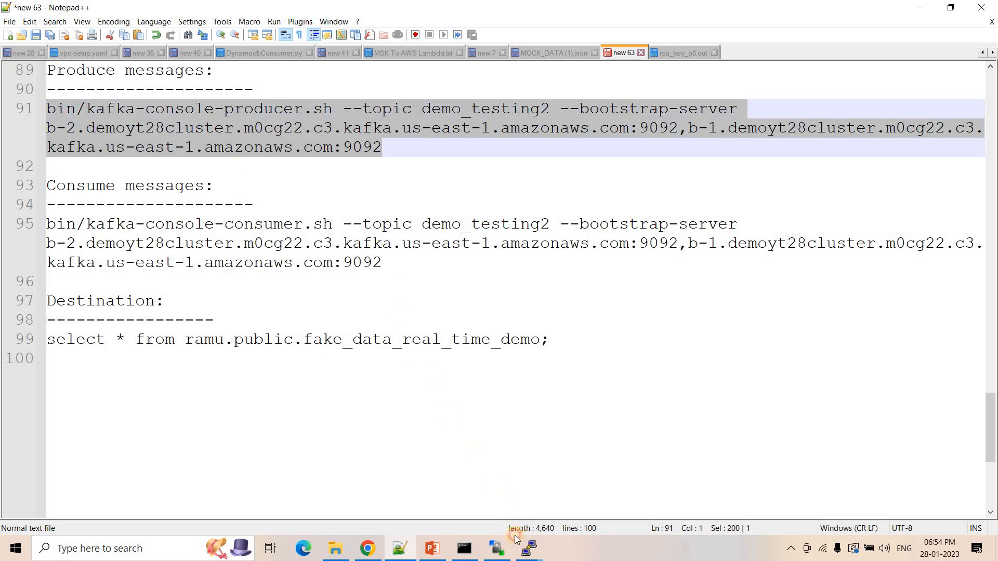
pyautogui.click(528, 548)
pyautogui.click(456, 468)
pyautogui.rightClick(450, 415)
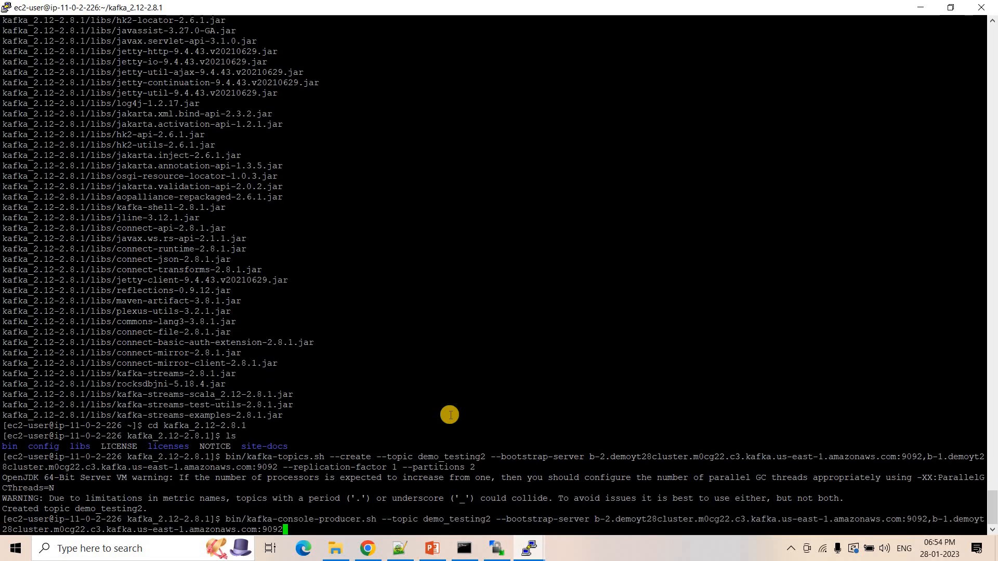
pyautogui.press('Return')
# - Copy the kafka-console-consumer.sh command for demo_testing2 from the notes and try to run it in the second EC2 terminal
pyautogui.click(400, 548)
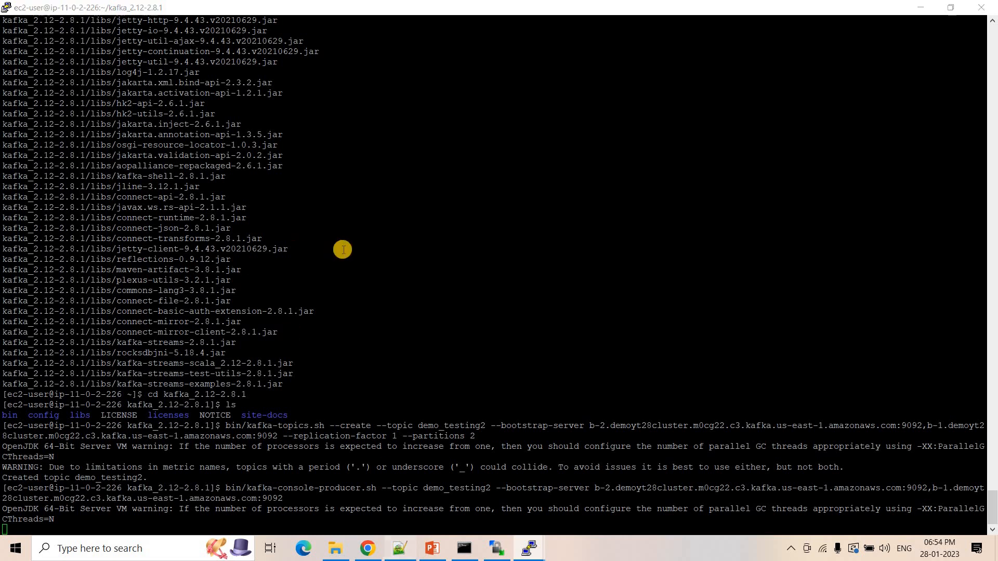
pyautogui.click(32, 223)
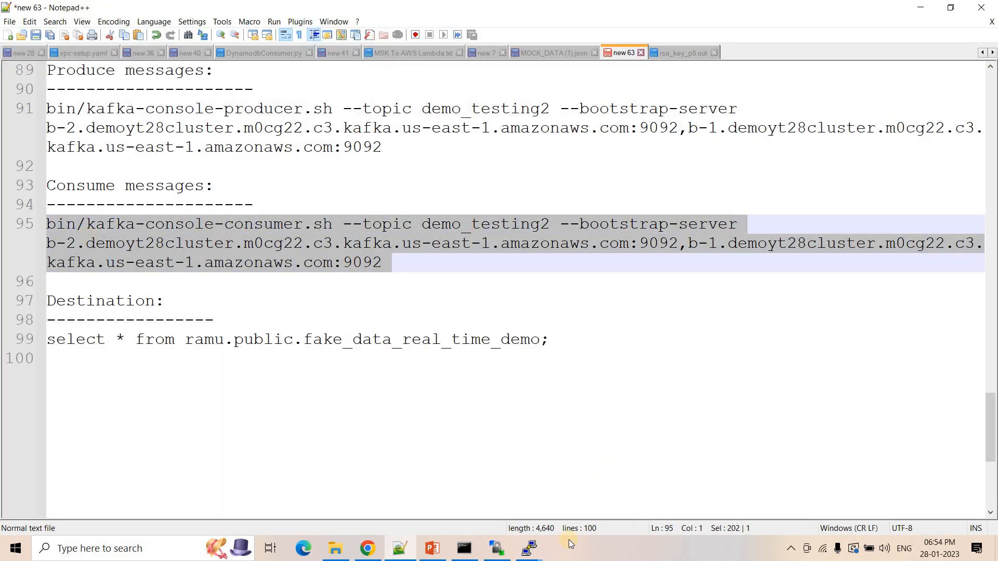
pyautogui.click(534, 556)
pyautogui.click(577, 487)
pyautogui.rightClick(577, 366)
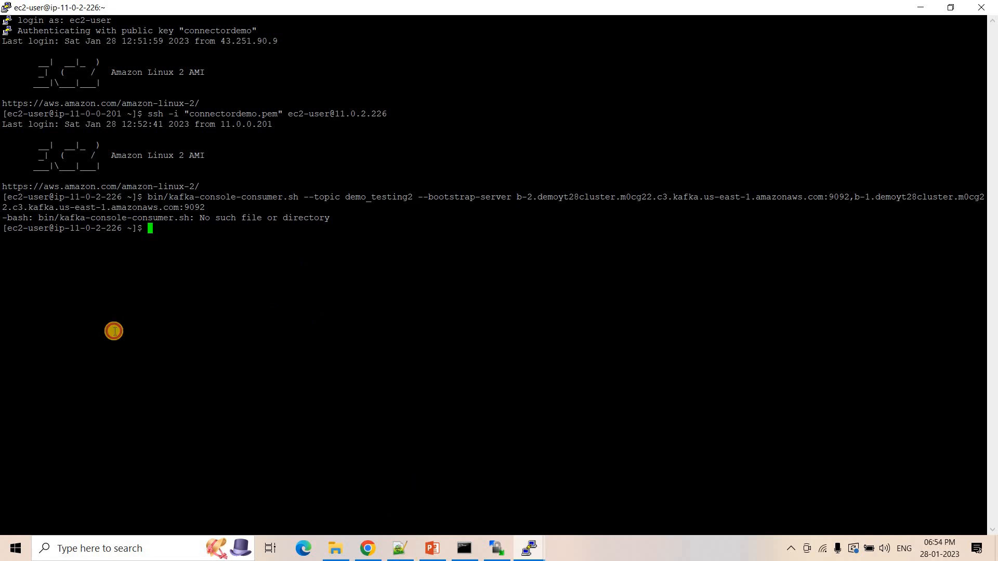
# - Run "cd kafka_2.12-2.8.1" from the notes in the second terminal and rerun the demo_testing2 console consumer command there
pyautogui.hotkey('alt', 'Tab')
pyautogui.scroll(20, 174, 244)
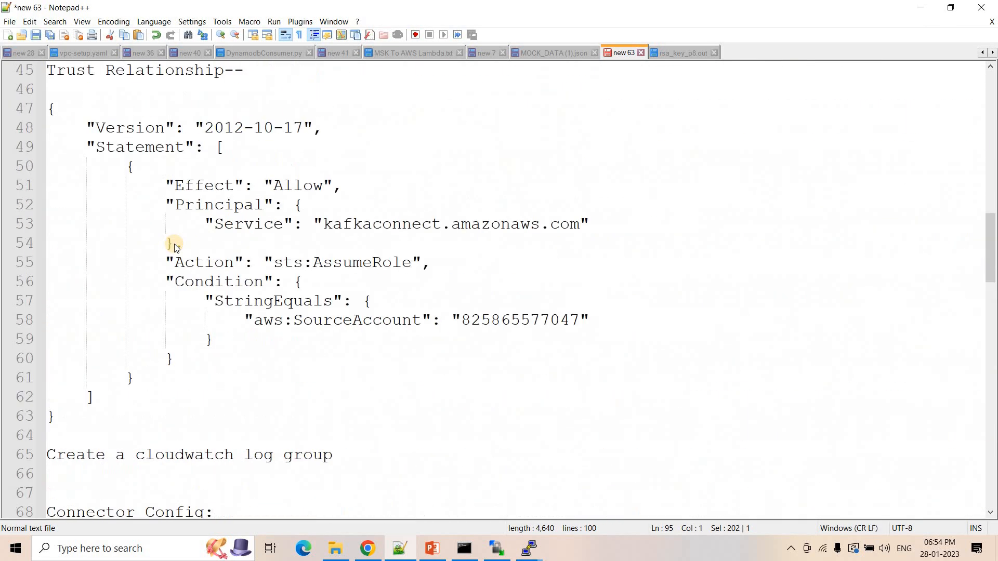
pyautogui.scroll(7, 174, 245)
pyautogui.moveTo(235, 223); pyautogui.dragTo(47, 224)
pyautogui.hotkey('ctrl', 'c')
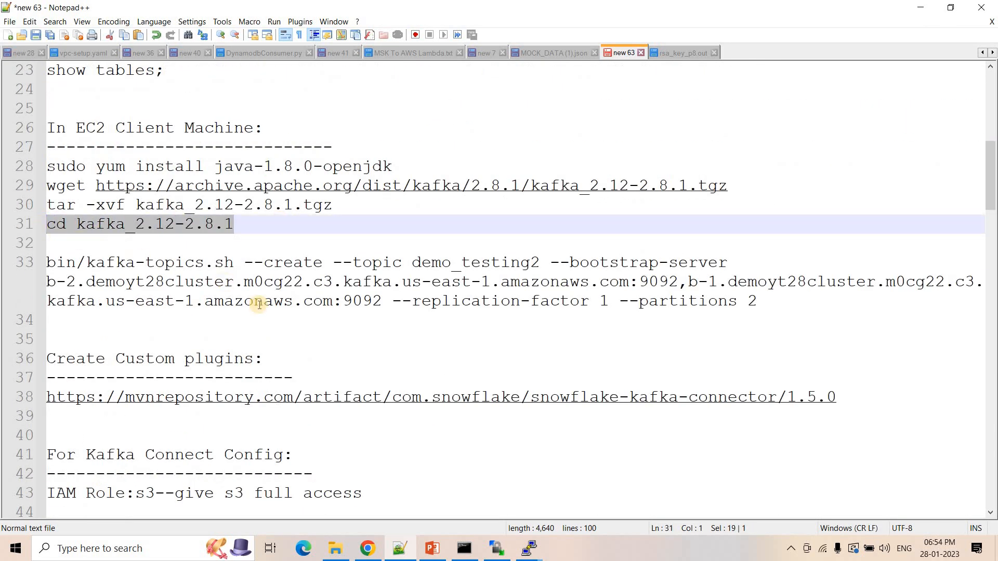
pyautogui.scroll(-20, 263, 359)
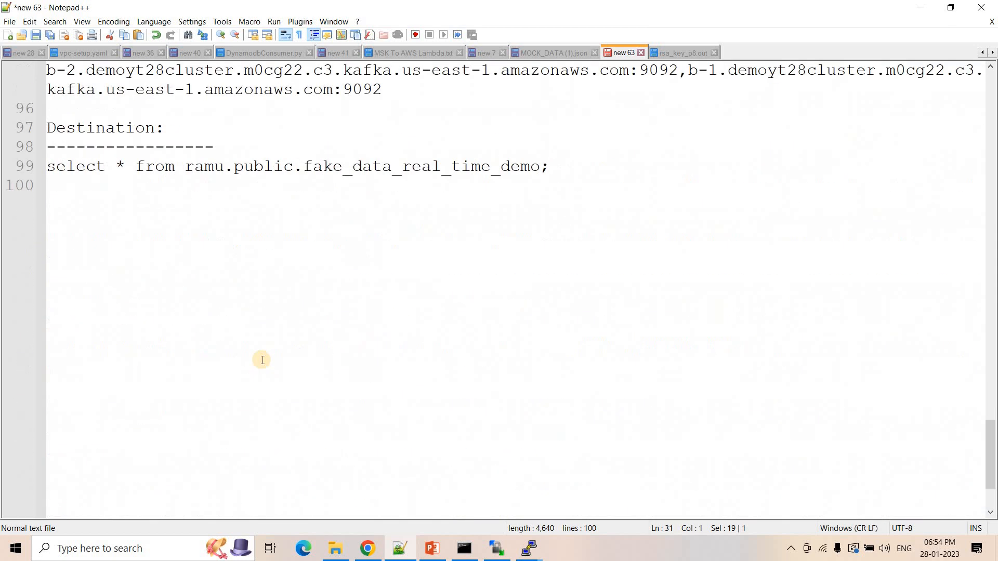
pyautogui.scroll(2, 468, 490)
pyautogui.click(522, 551)
pyautogui.click(546, 485)
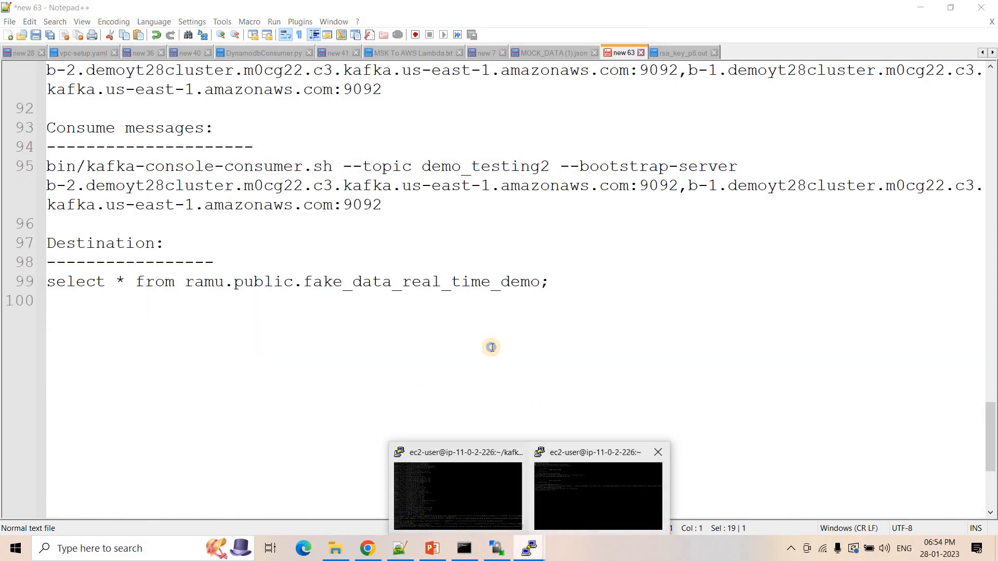
pyautogui.rightClick(492, 348)
pyautogui.press('Return')
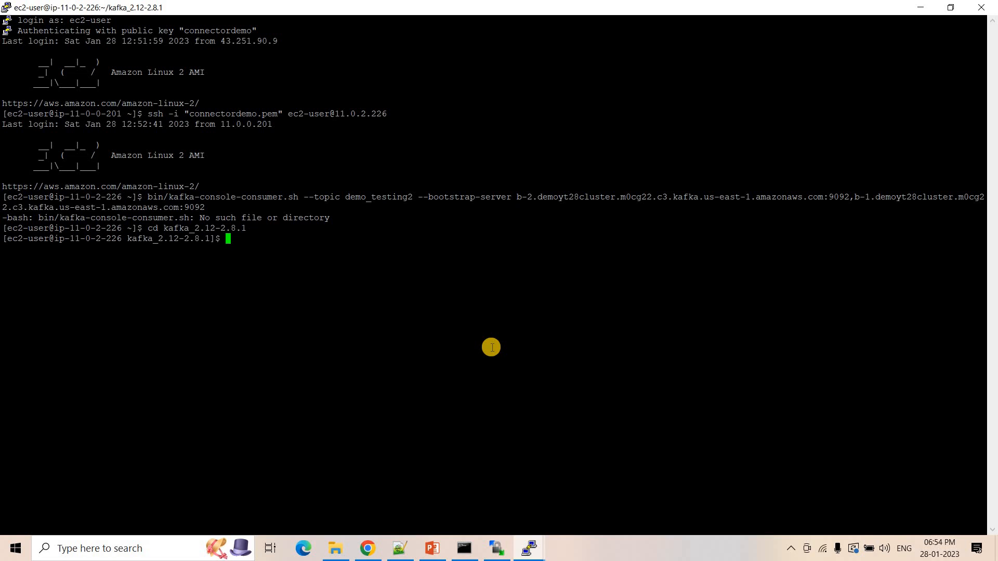
pyautogui.press('Up')
pyautogui.press('Return')
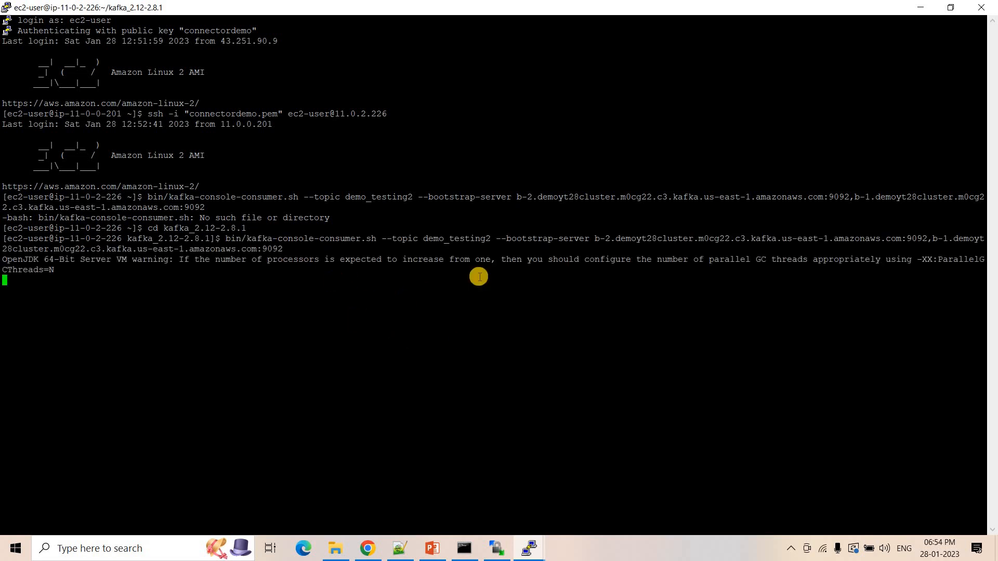
# - Arrange the consumer and producer terminals side by side and send the message {"Hello":"World"} from the producer
pyautogui.click(951, 7)
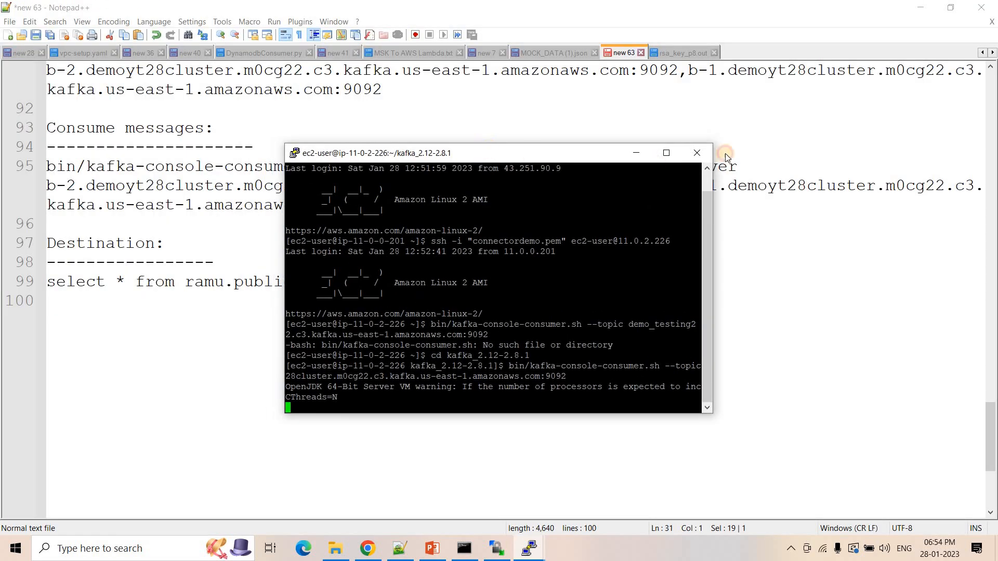
pyautogui.moveTo(696, 163); pyautogui.dragTo(753, 130)
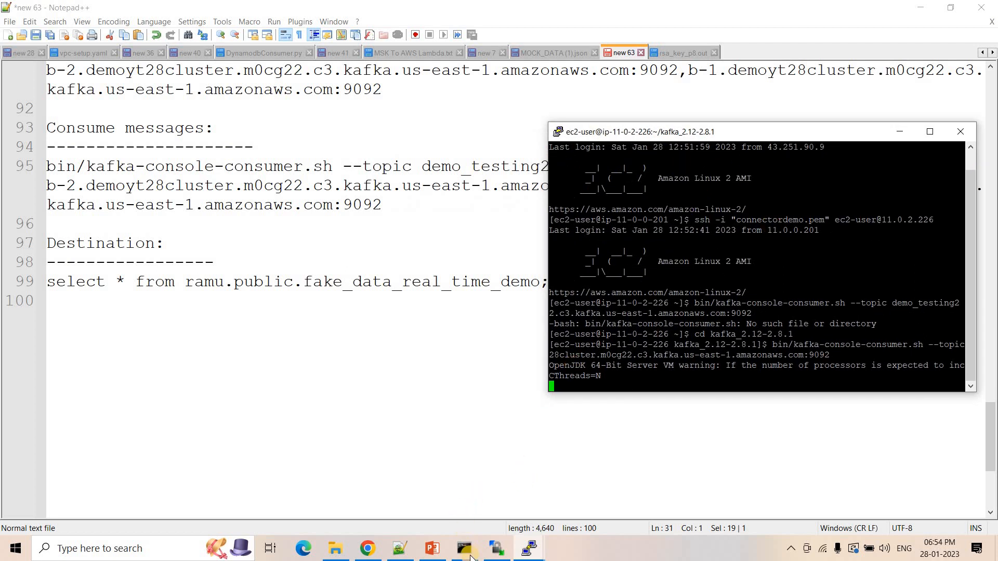
pyautogui.click(526, 552)
pyautogui.click(468, 491)
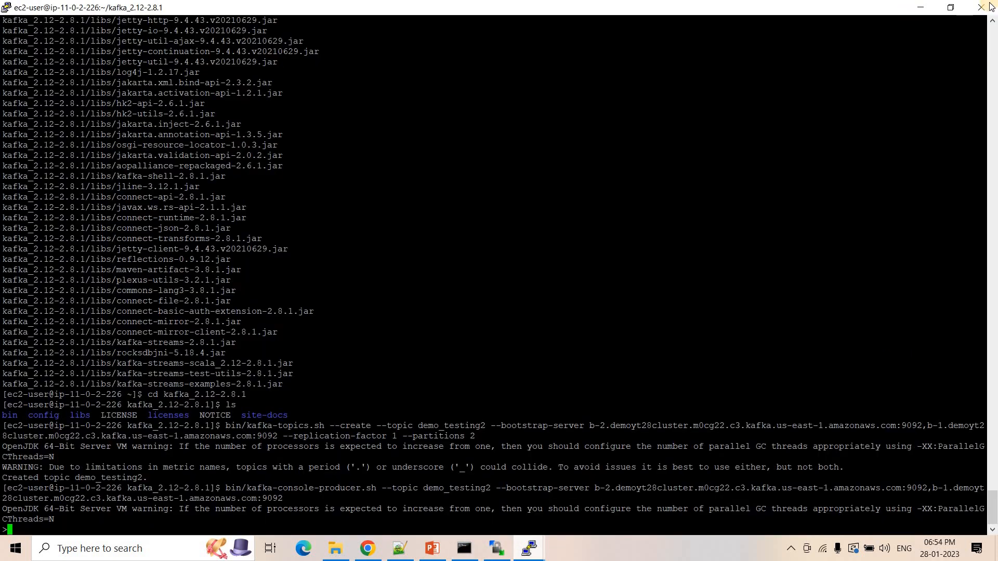
pyautogui.click(951, 7)
pyautogui.moveTo(254, 78); pyautogui.dragTo(268, 62)
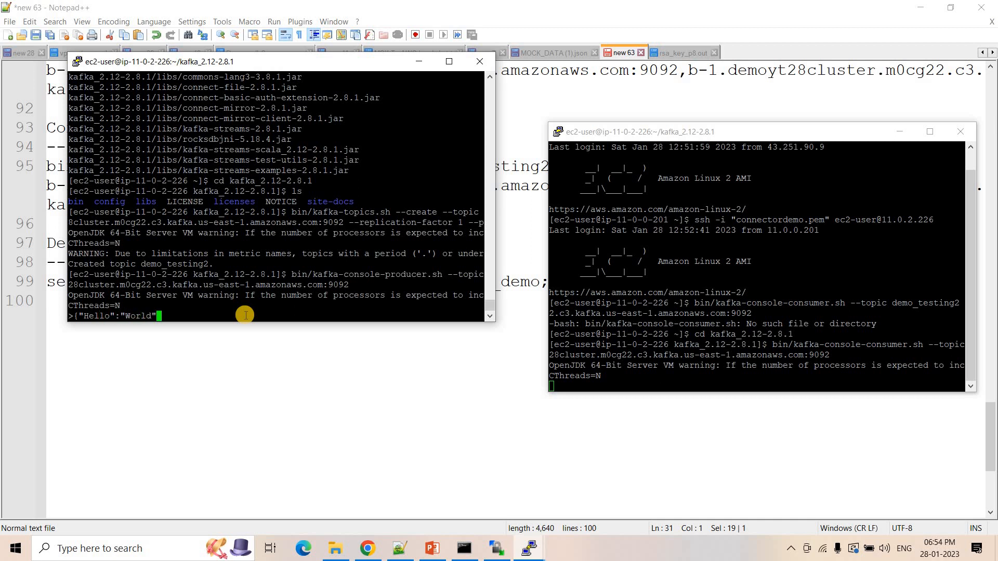
pyautogui.press('Return')
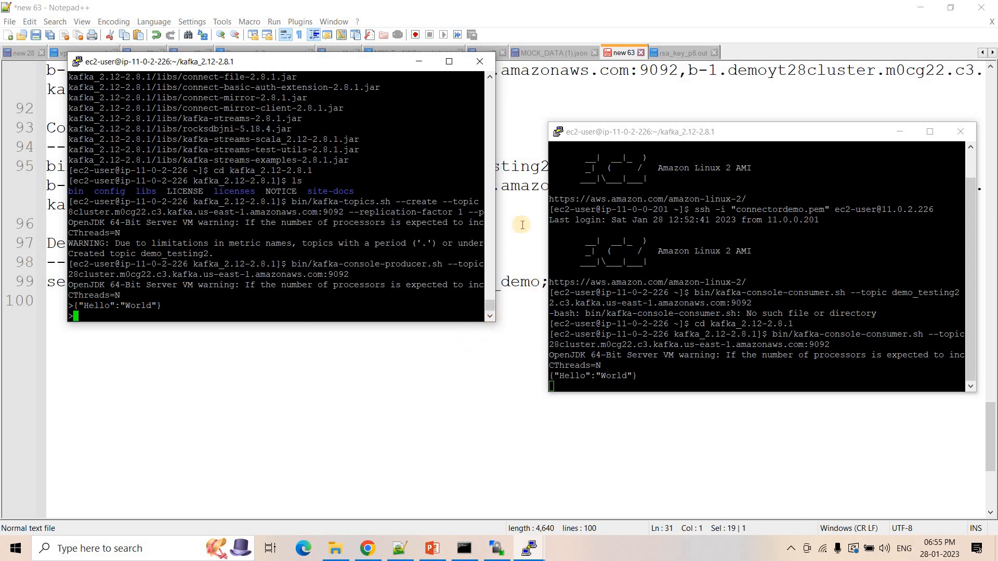
# - Review the Snowflake connector's buffer settings in the Notepad++ notes, moving the producer terminal out of the way
pyautogui.moveTo(300, 64); pyautogui.dragTo(389, 302)
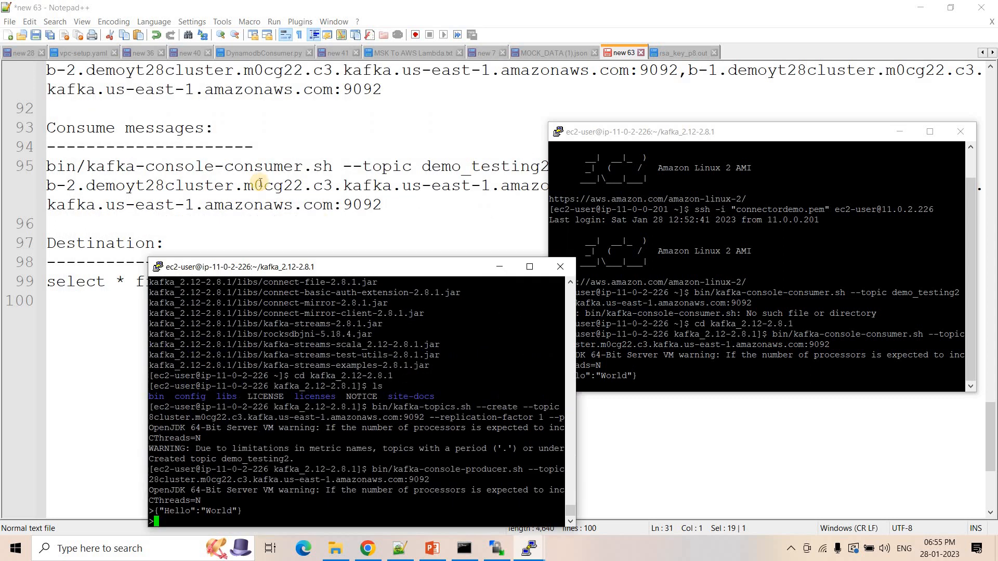
pyautogui.scroll(12, 264, 186)
pyautogui.scroll(1, 264, 186)
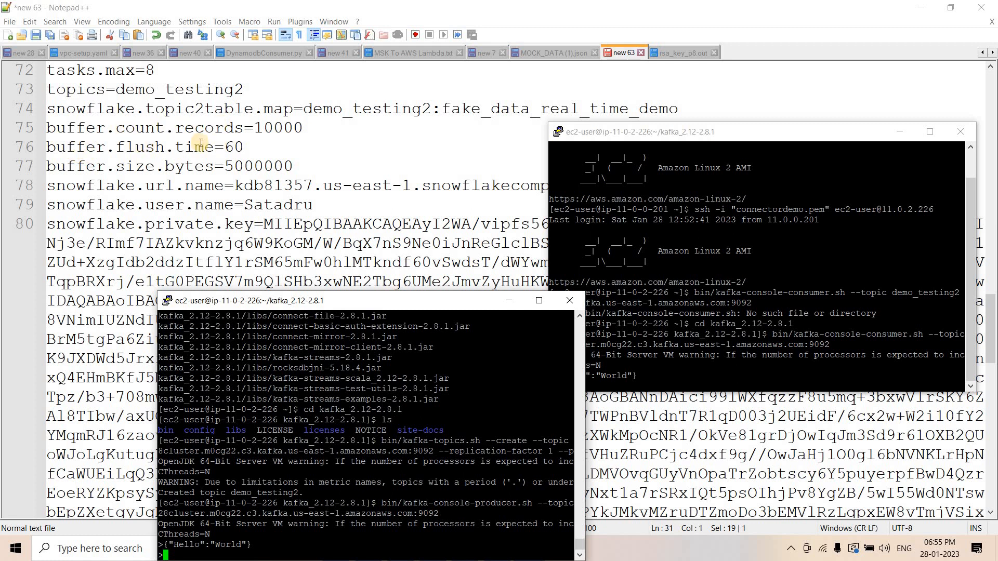
pyautogui.moveTo(385, 301); pyautogui.dragTo(301, 132)
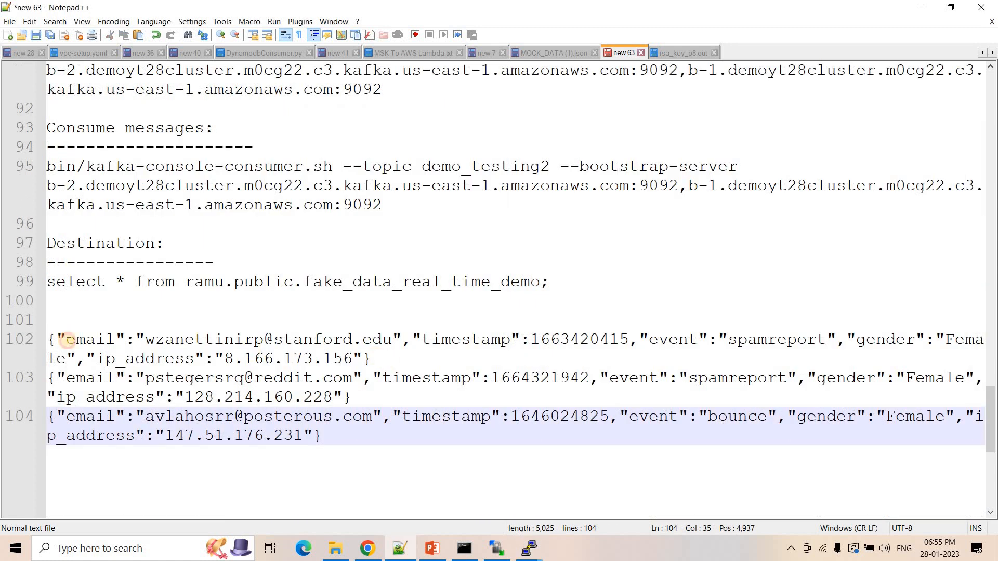
# - Copy the first sample JSON record, on line 102 of the notes, and send it through the console producer
pyautogui.moveTo(371, 359); pyautogui.dragTo(48, 339)
pyautogui.hotkey('ctrl', 'c')
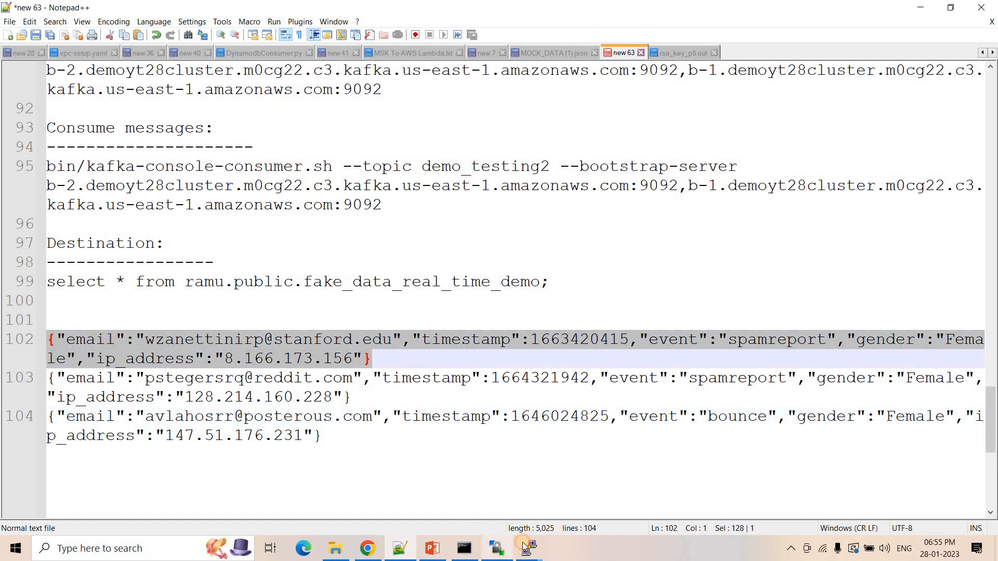
pyautogui.click(525, 547)
pyautogui.click(480, 502)
pyautogui.rightClick(297, 269)
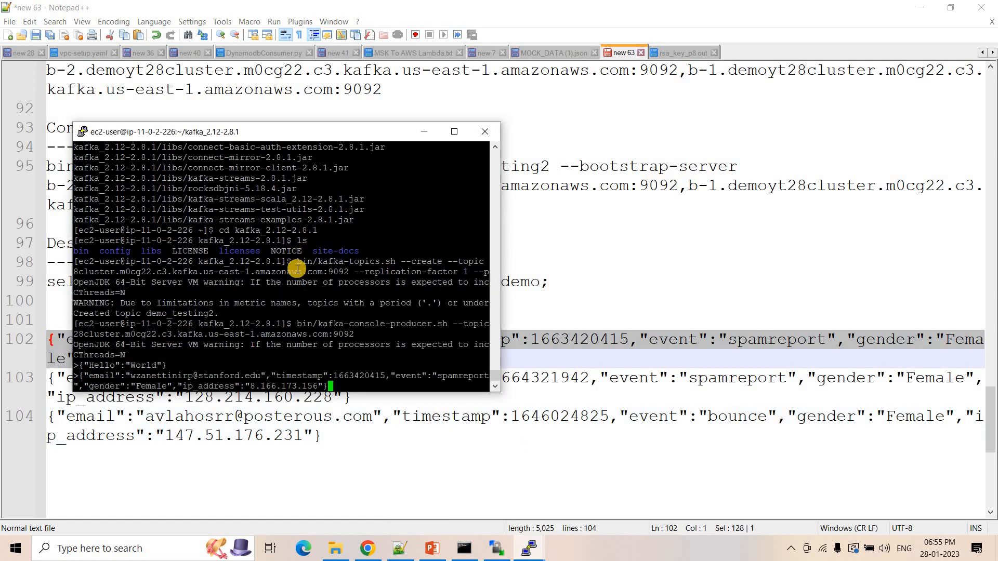
pyautogui.press('Return')
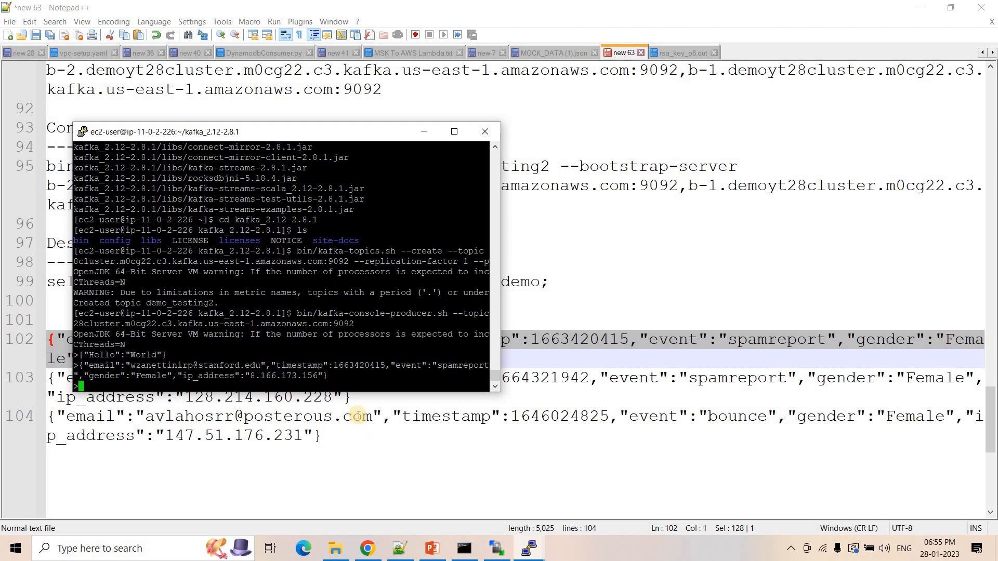
# - Copy the second sample JSON record, on line 103 of the notes, and send it through the console producer
pyautogui.moveTo(363, 396); pyautogui.dragTo(48, 378)
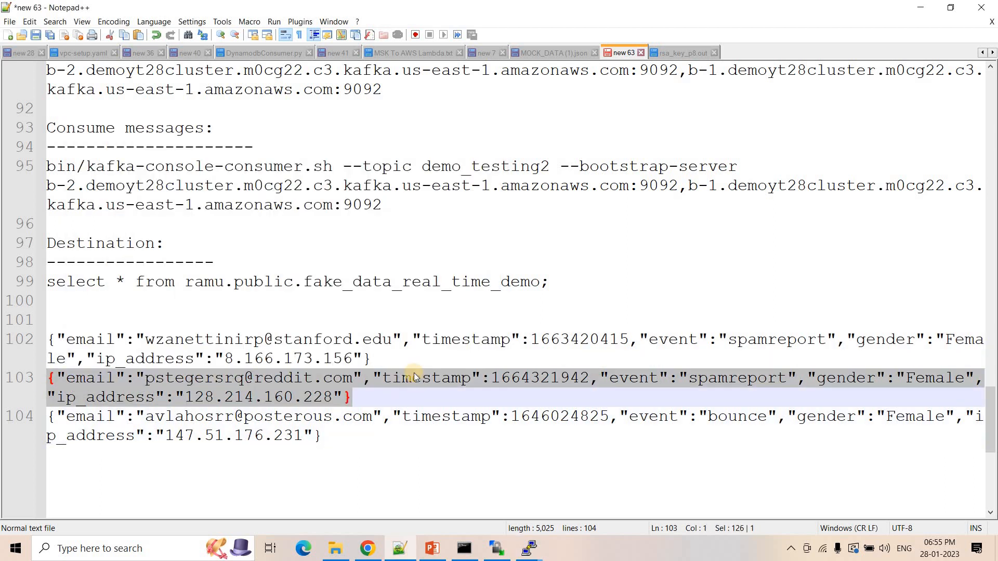
pyautogui.click(525, 552)
pyautogui.click(451, 488)
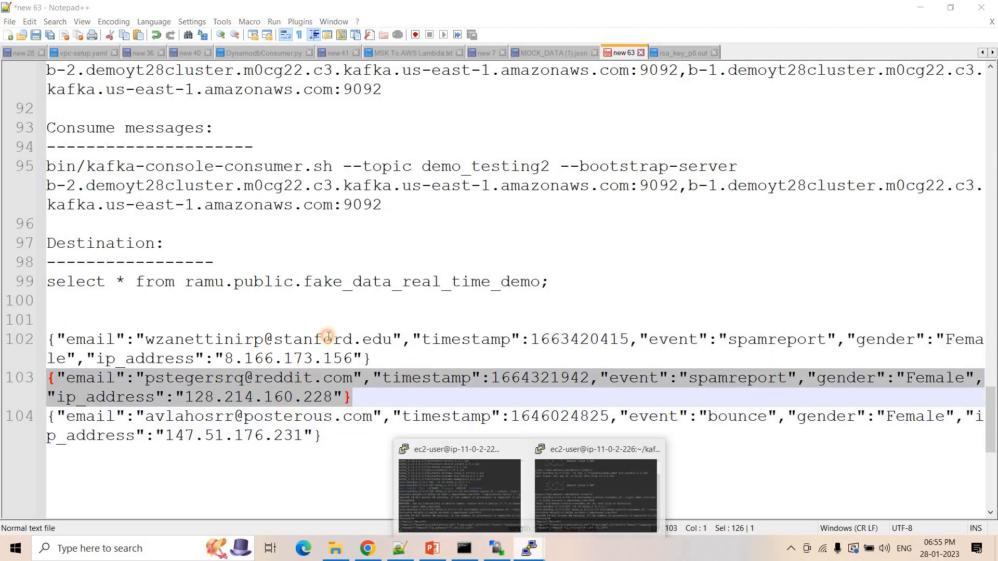
pyautogui.rightClick(308, 312)
pyautogui.press('Return')
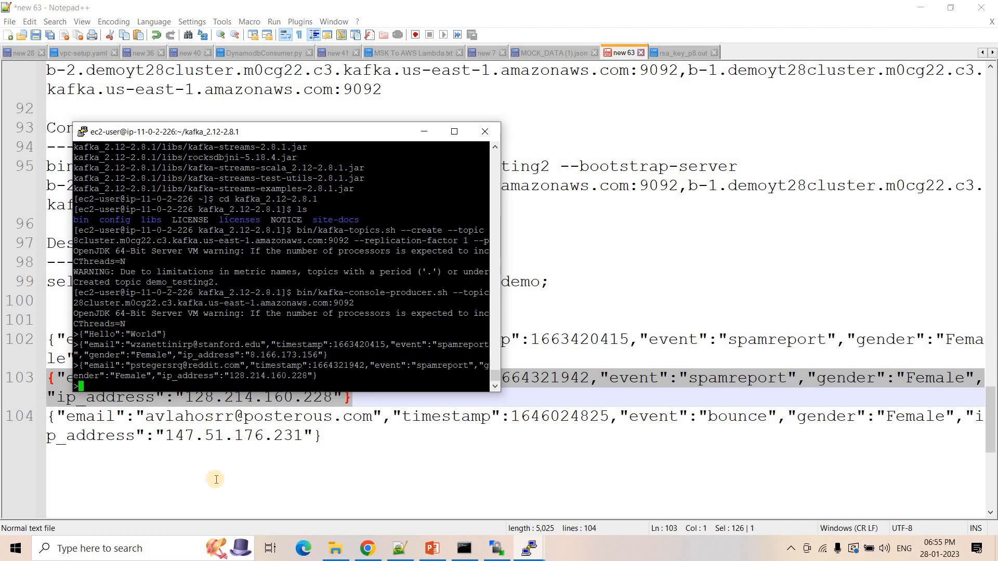
# - Send the JSON record on line 104 of the notes through the producer and bring the consumer terminal to the front
pyautogui.moveTo(347, 437); pyautogui.dragTo(175, 435)
pyautogui.click(22, 416)
pyautogui.hotkey('ctrl', 'c')
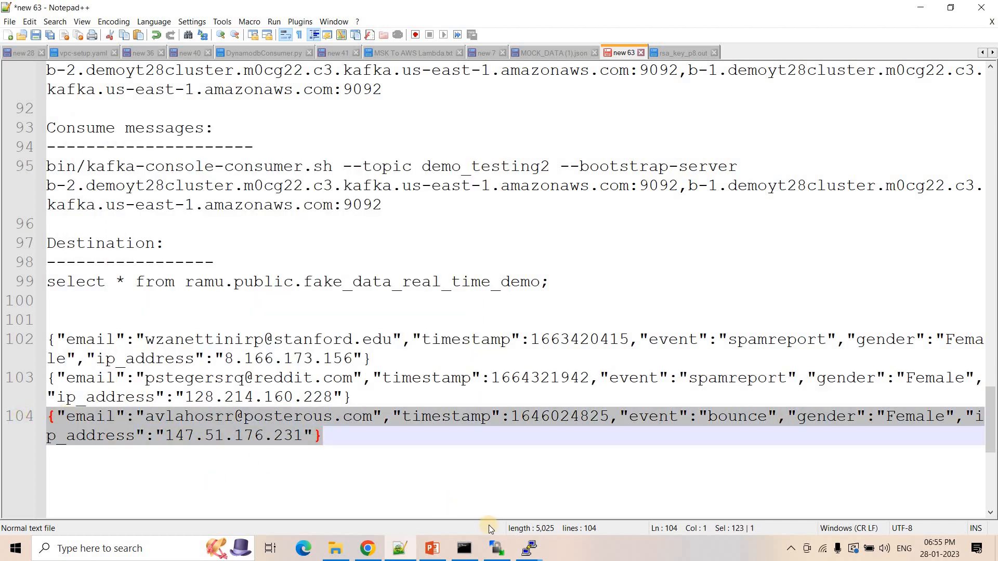
pyautogui.click(531, 554)
pyautogui.click(467, 495)
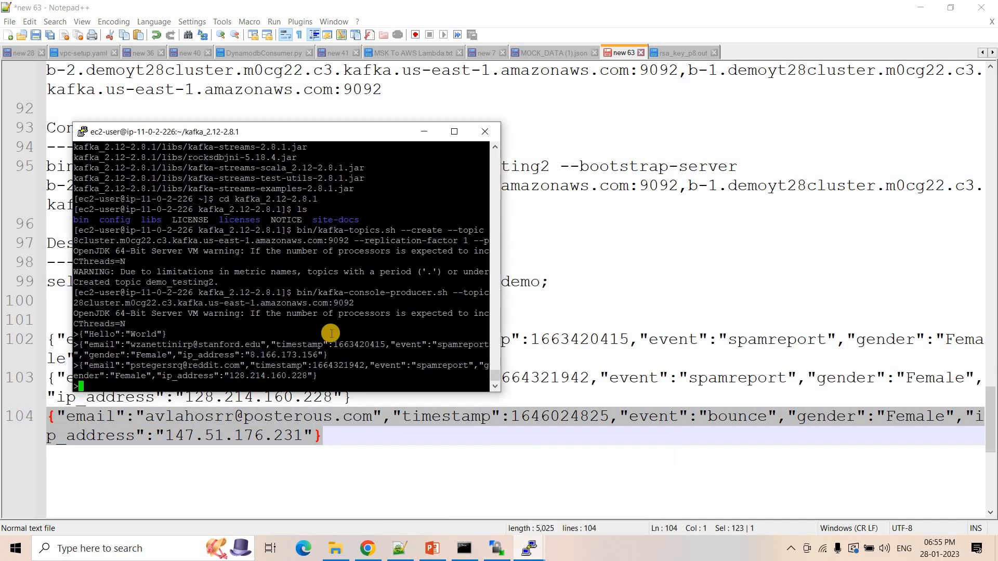
pyautogui.rightClick(331, 333)
pyautogui.press('Return')
pyautogui.click(530, 550)
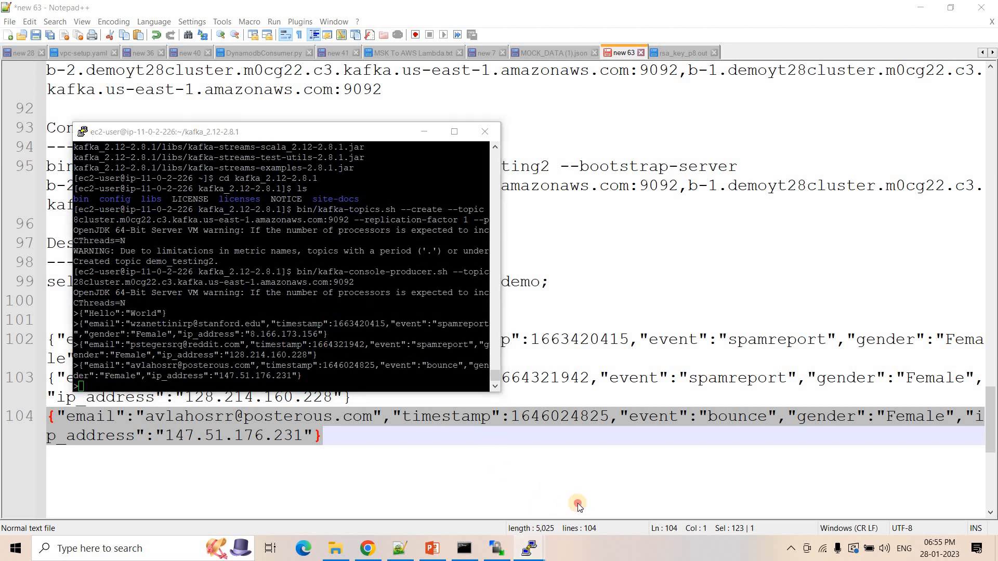
pyautogui.click(598, 489)
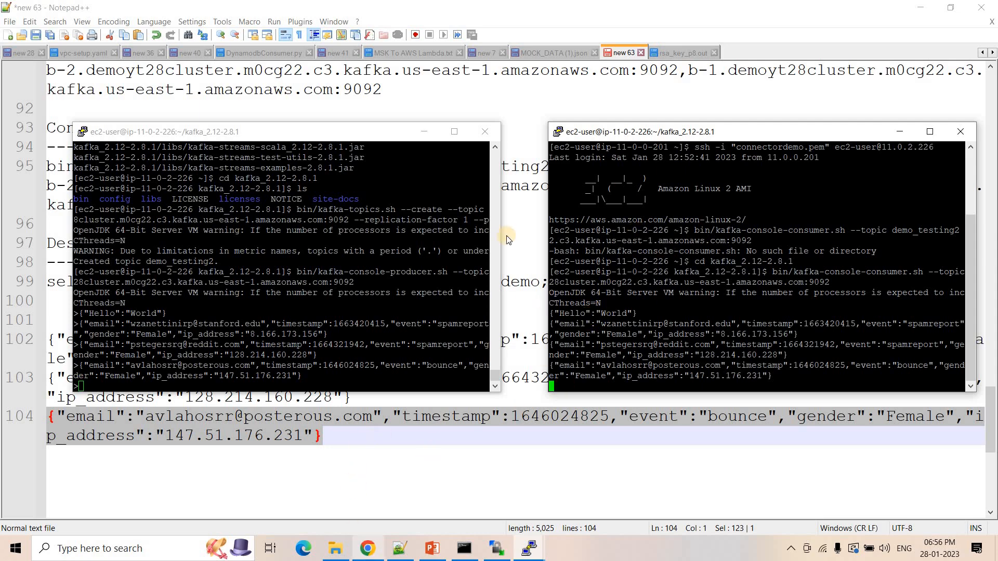
# - Switch to the Snowflake worksheet in Chrome, choose the COMPUTE_WH warehouse and run "select * from ramu.public.fake_data_real_time_demo;"
pyautogui.click(368, 549)
pyautogui.click(766, 5)
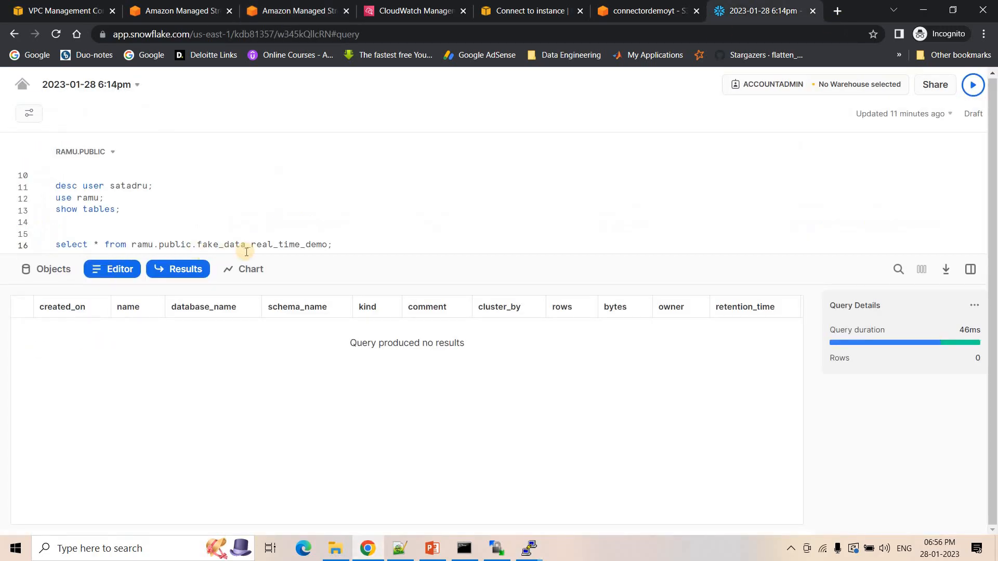
pyautogui.click(970, 85)
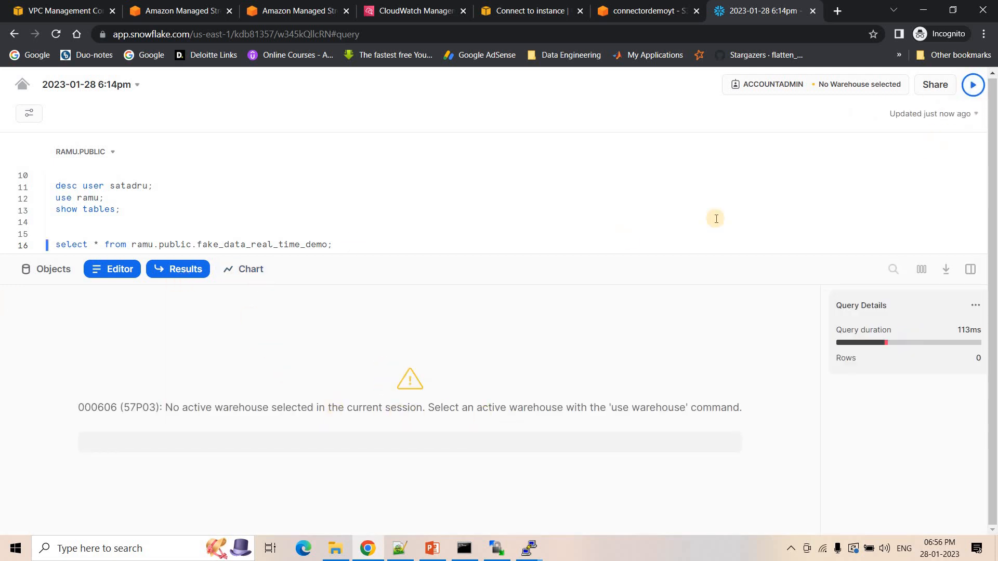
pyautogui.click(860, 85)
pyautogui.click(727, 150)
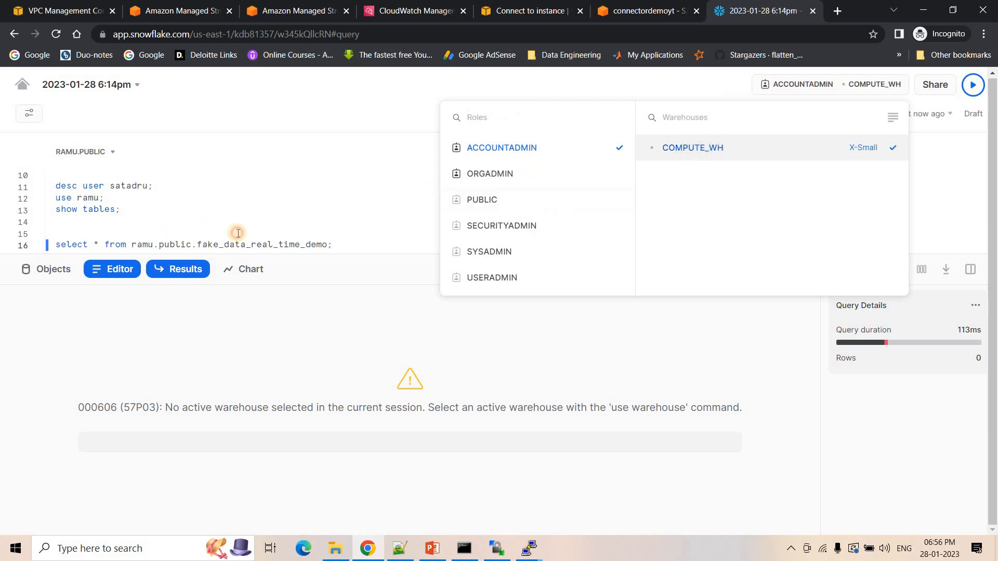
pyautogui.click(262, 244)
pyautogui.click(973, 85)
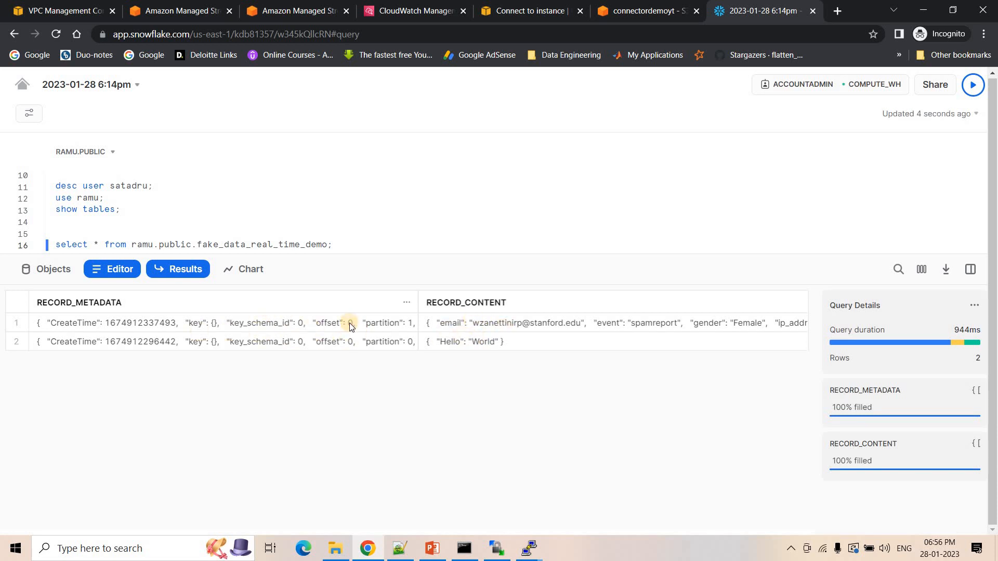
# - Inspect the RECORD_METADATA and RECORD_CONTENT values of the returned rows and rerun the select query
pyautogui.click(374, 329)
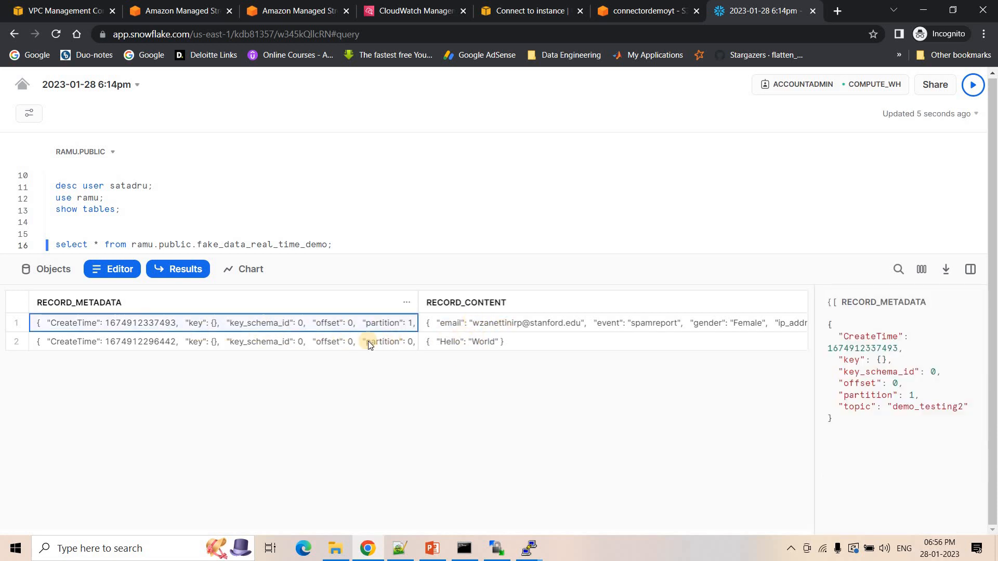
pyautogui.click(398, 344)
pyautogui.click(502, 341)
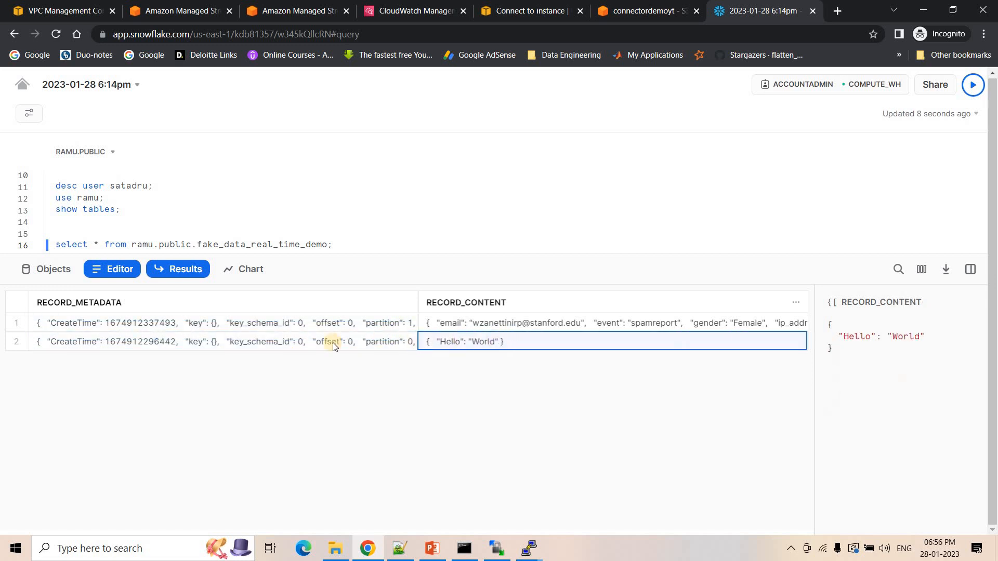
pyautogui.click(409, 341)
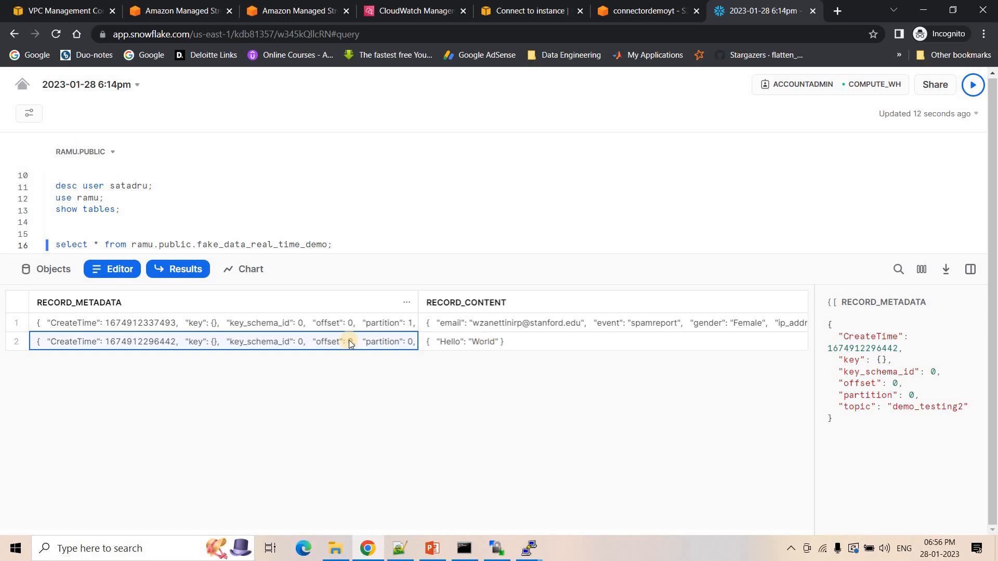
pyautogui.click(540, 323)
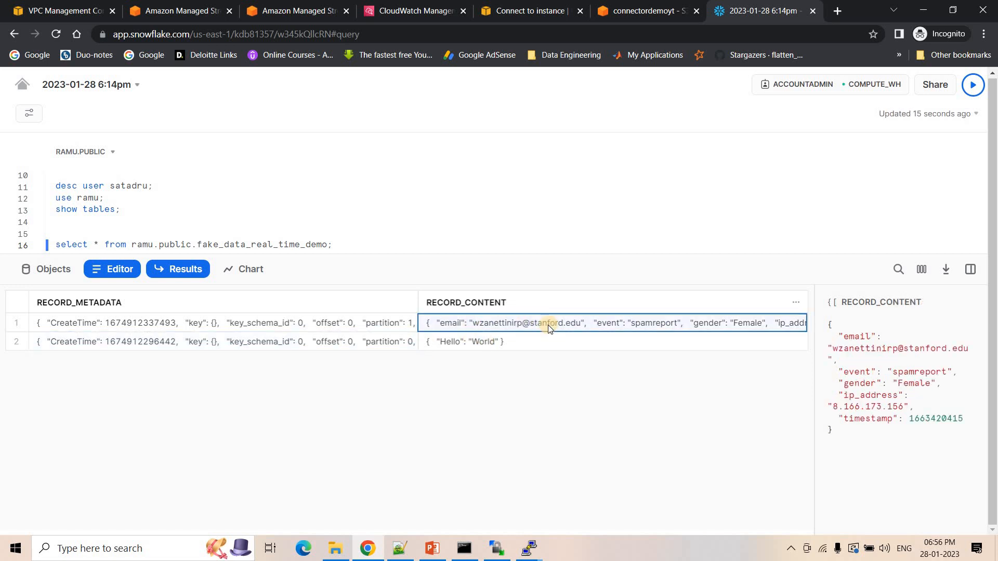
pyautogui.click(400, 321)
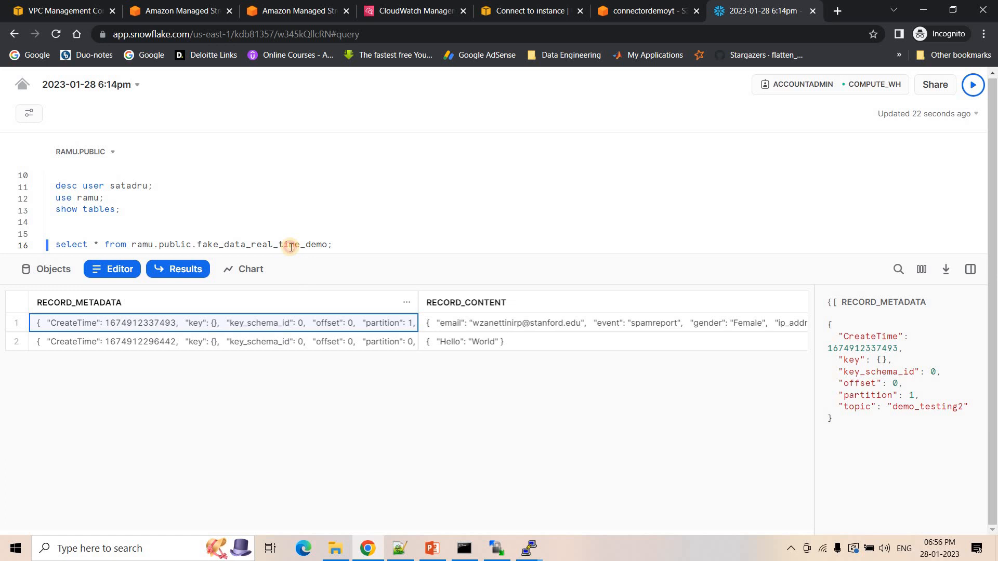
pyautogui.click(973, 85)
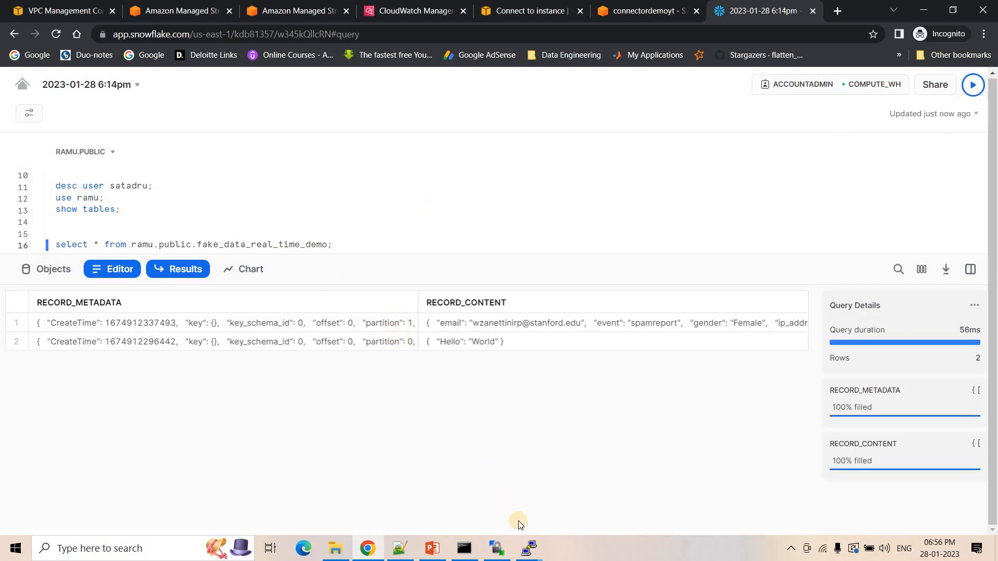
# - Return to the producer terminal and send the values 12, 45, 78 and 93 as separate messages
pyautogui.click(530, 548)
pyautogui.click(466, 498)
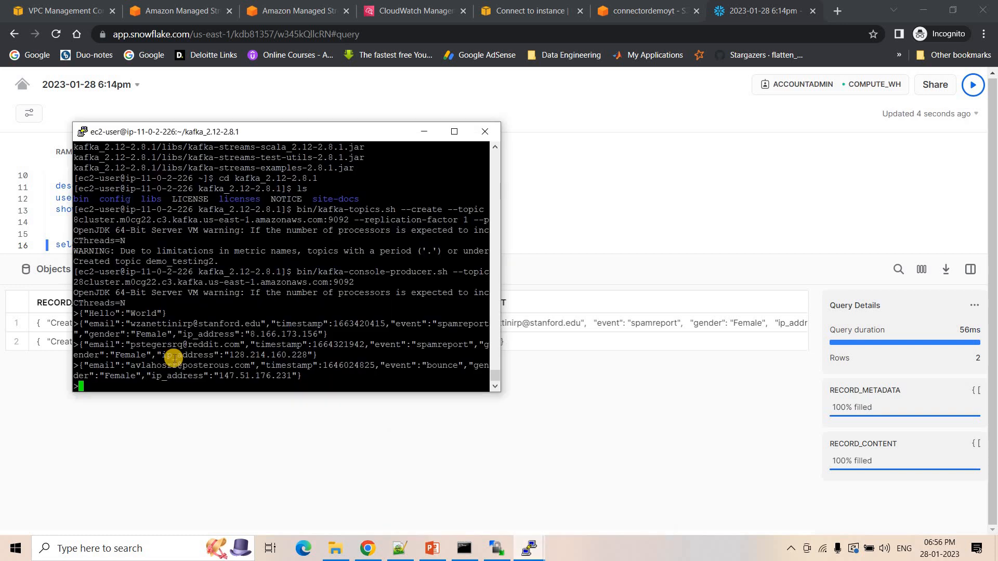
pyautogui.write('12')
pyautogui.press('Return')
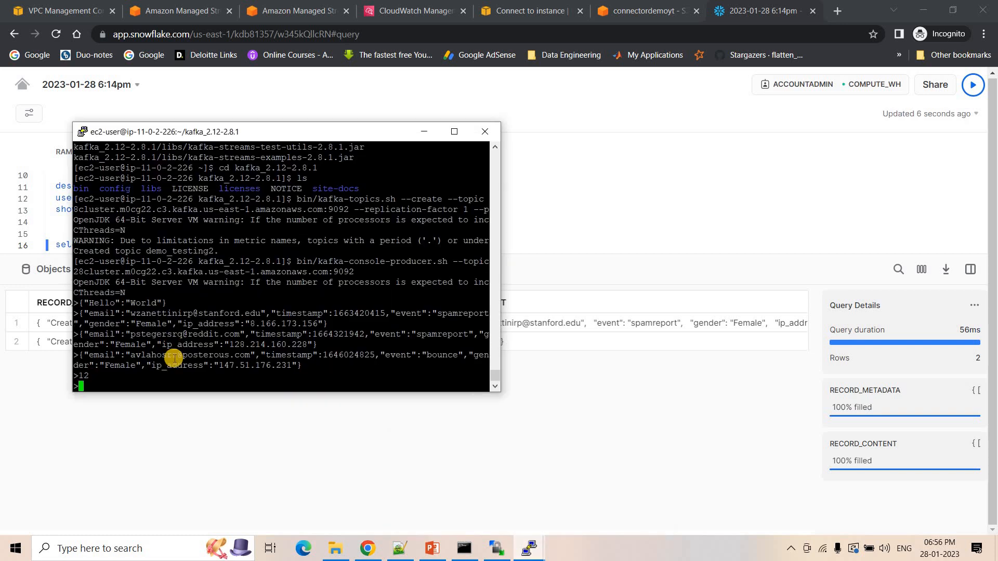
pyautogui.write('45')
pyautogui.press('Return')
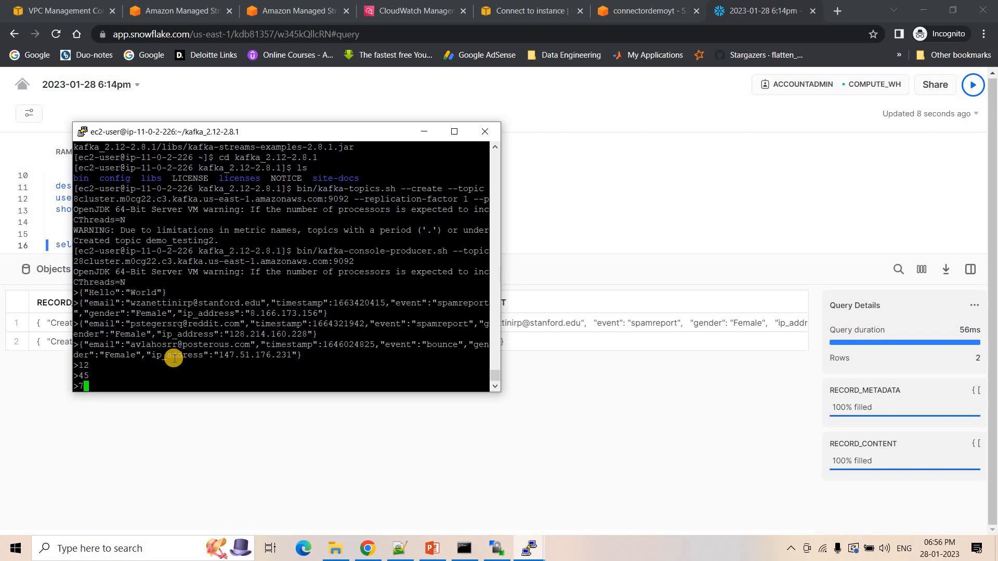
pyautogui.press('Return')
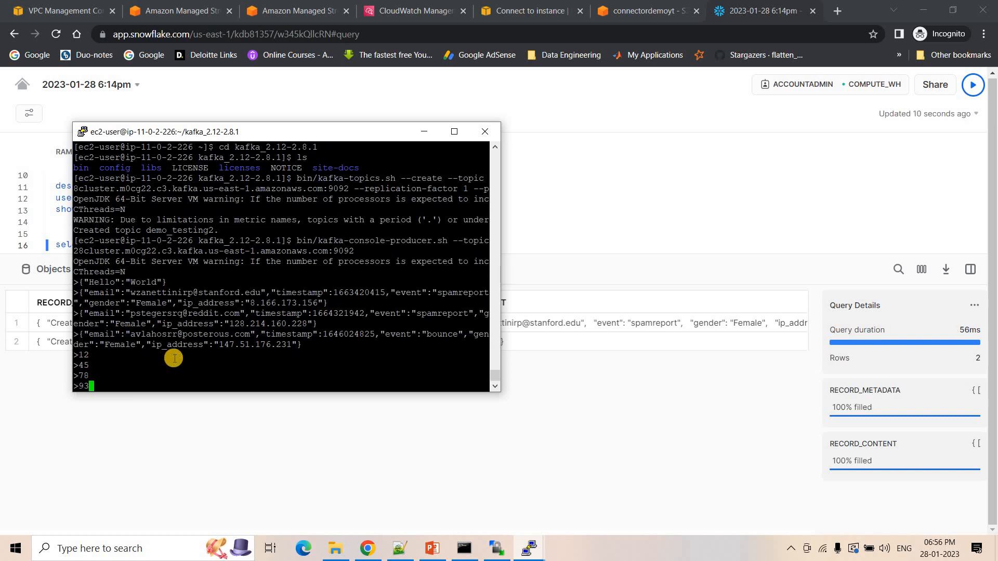
pyautogui.write('93')
pyautogui.press('Return')
# - Send "This is a youtube tutorial" and "Kafka using Python" through the producer as two separate messages
pyautogui.write('his')
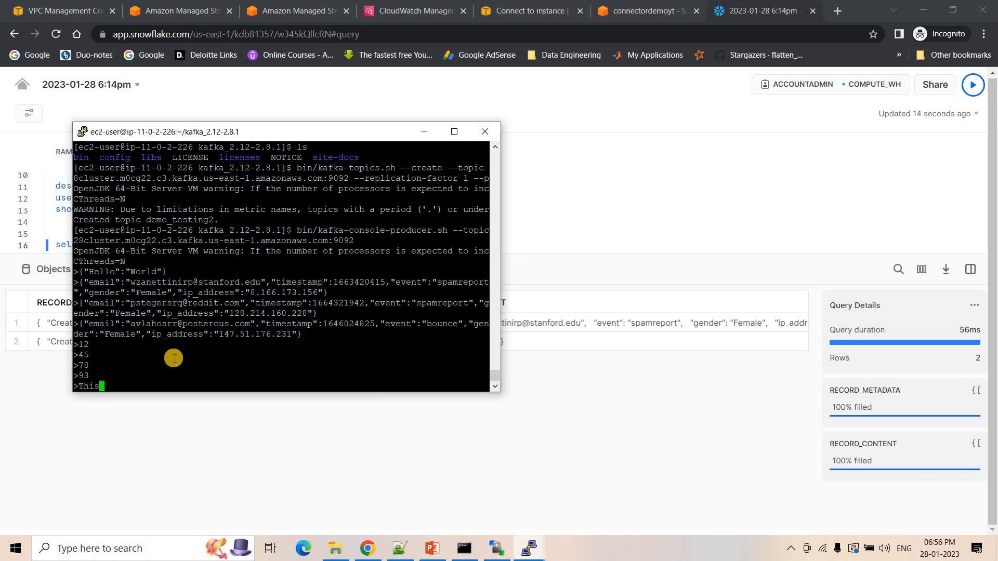
pyautogui.write(' is a youtube tutorial')
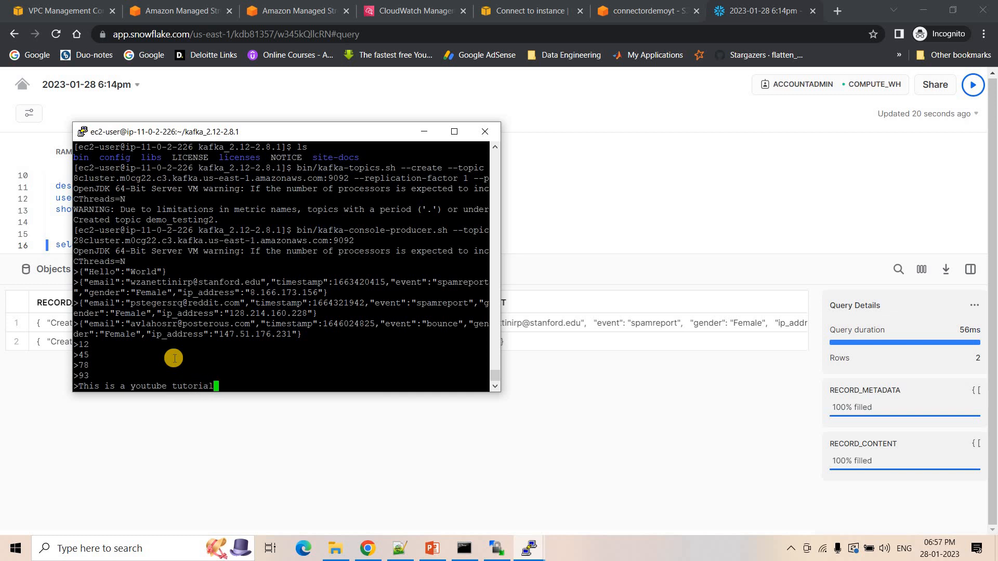
pyautogui.press('Return')
pyautogui.write('Kafka ')
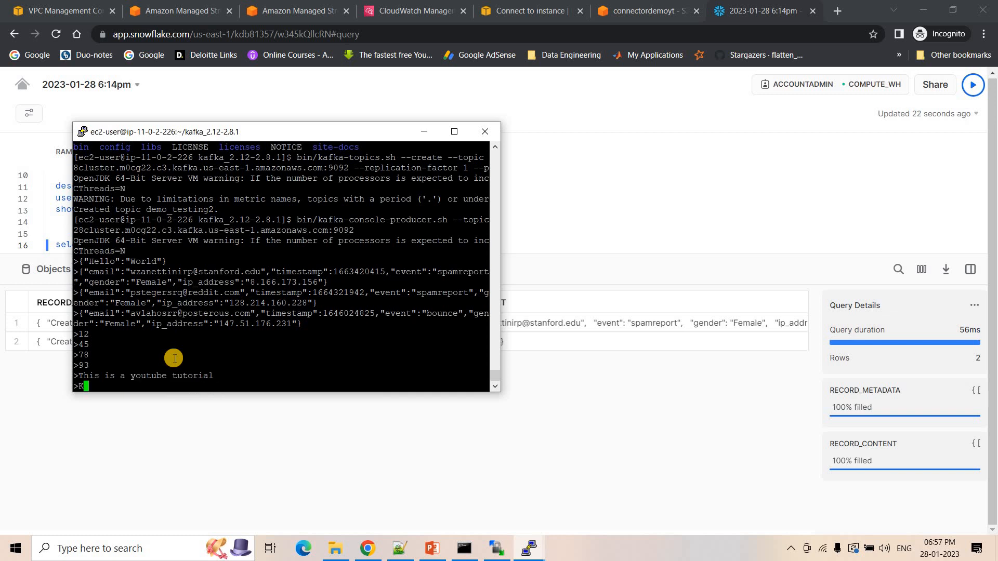
pyautogui.write('using Python')
pyautogui.press('Return')
# - Return to the Snowflake worksheet, rerun the select query and inspect the RECORD_CONTENT column and the second row's RECORD_METADATA
pyautogui.click(230, 249)
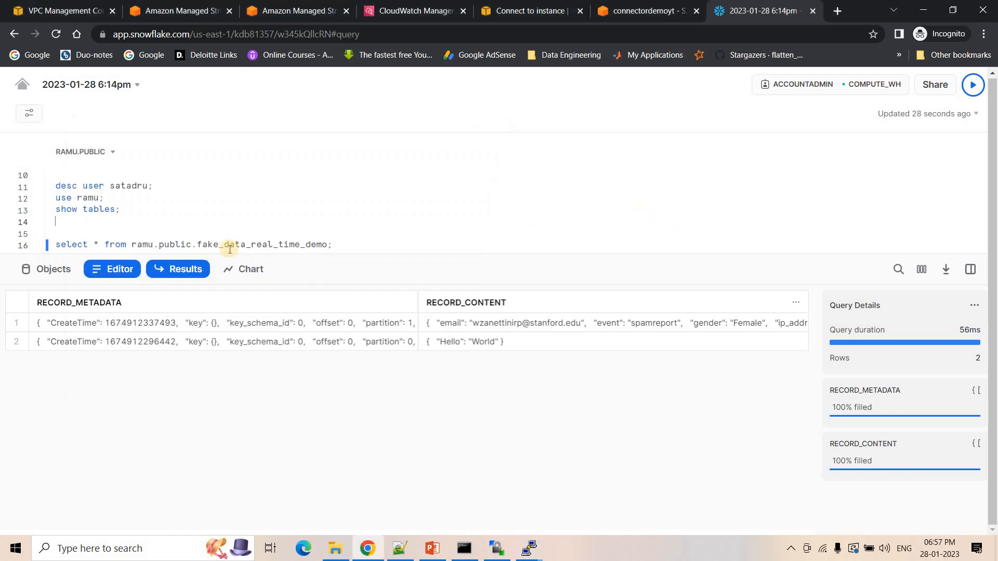
pyautogui.hotkey('ctrl', 'Return')
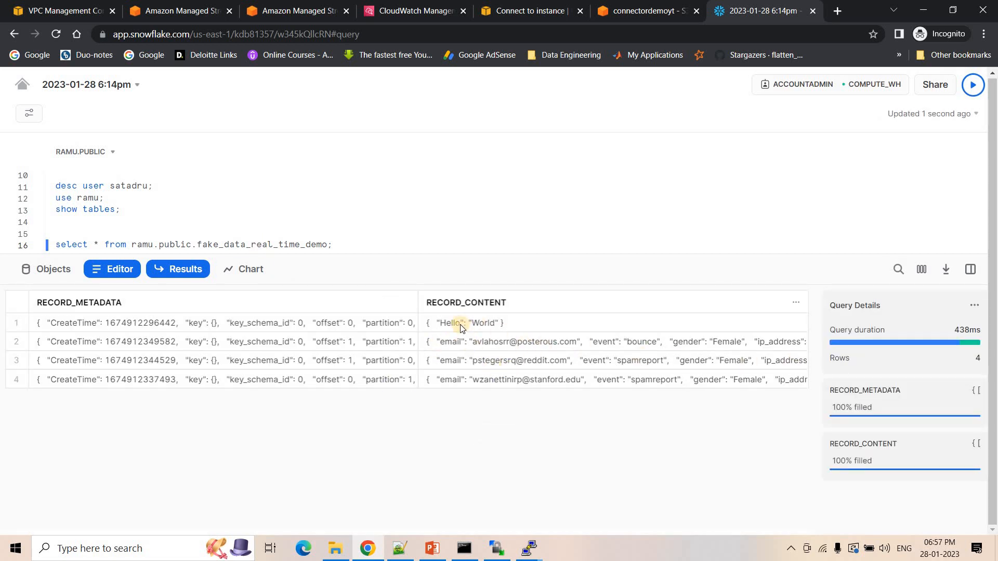
pyautogui.moveTo(458, 361); pyautogui.dragTo(488, 377)
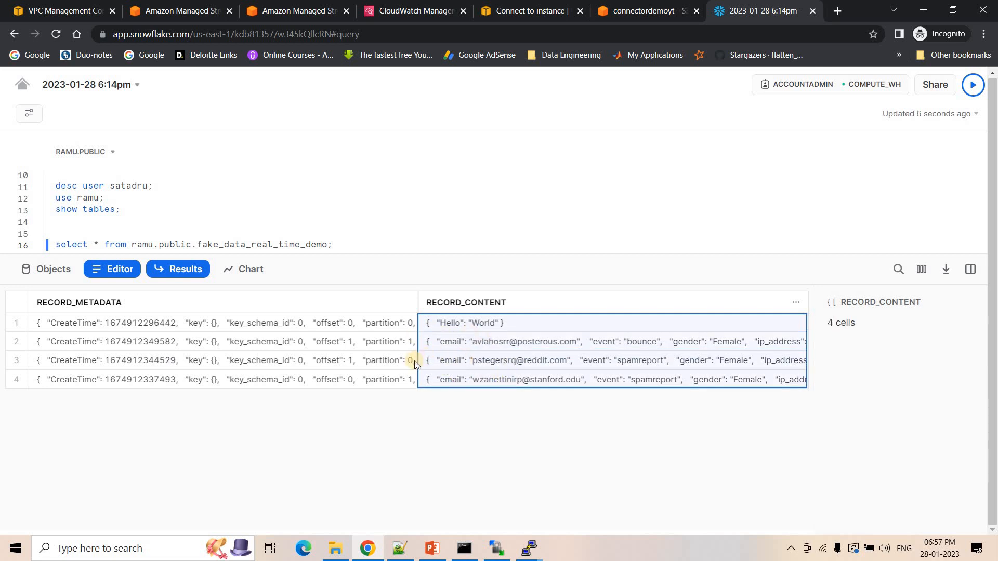
pyautogui.click(408, 338)
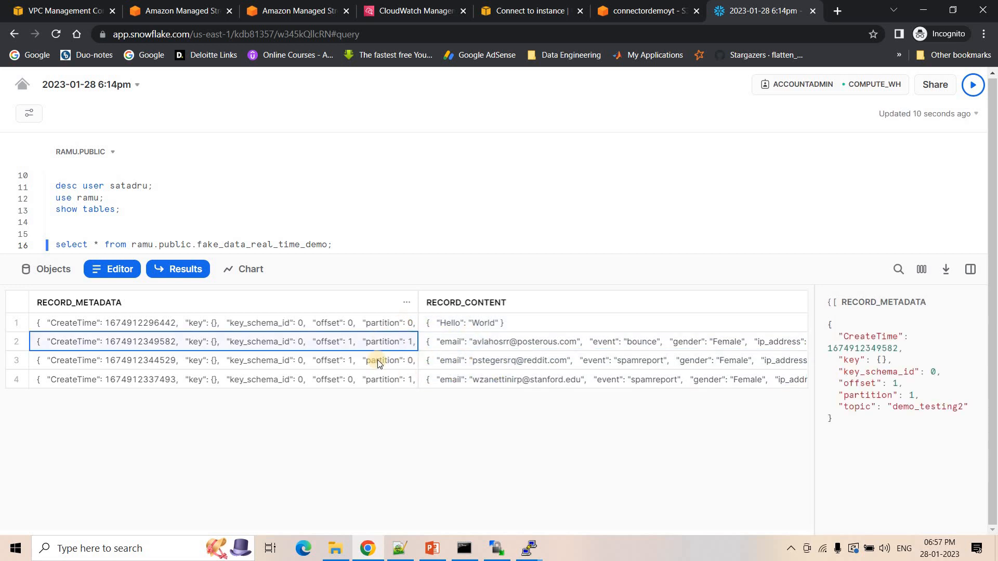
# - Switch to the notes in Notepad++ and highlight the "--partitions 2" option in the topic creation command on line 33
pyautogui.click(399, 548)
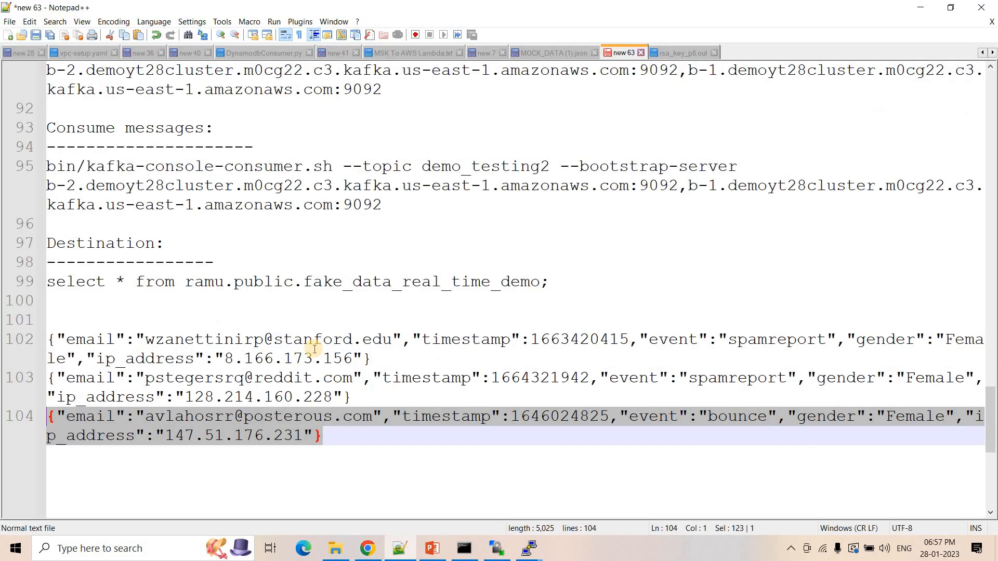
pyautogui.scroll(20, 316, 346)
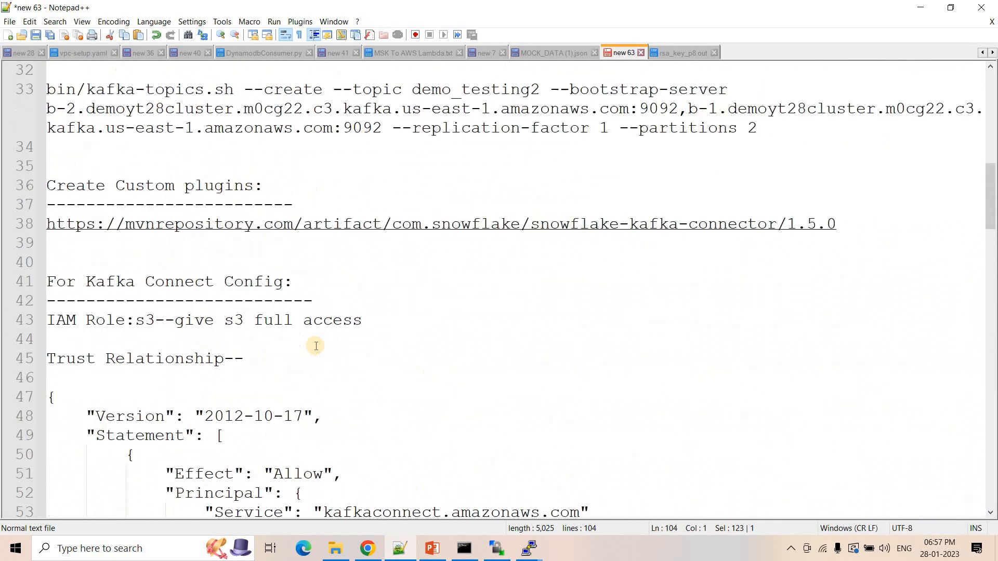
pyautogui.scroll(-1, 694, 440)
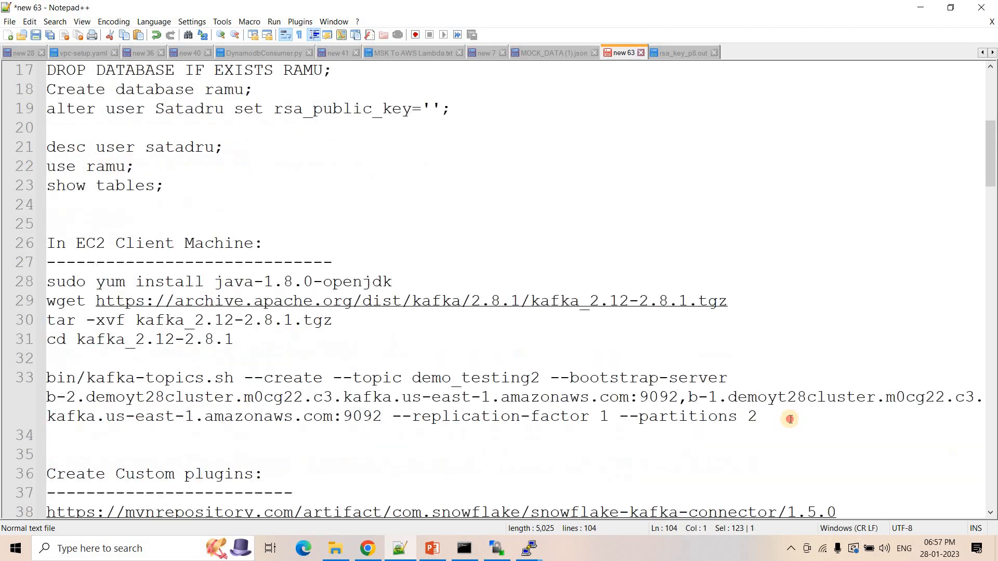
pyautogui.click(787, 419)
pyautogui.keyDown('shift'); pyautogui.click(621, 419); pyautogui.keyUp('shift')
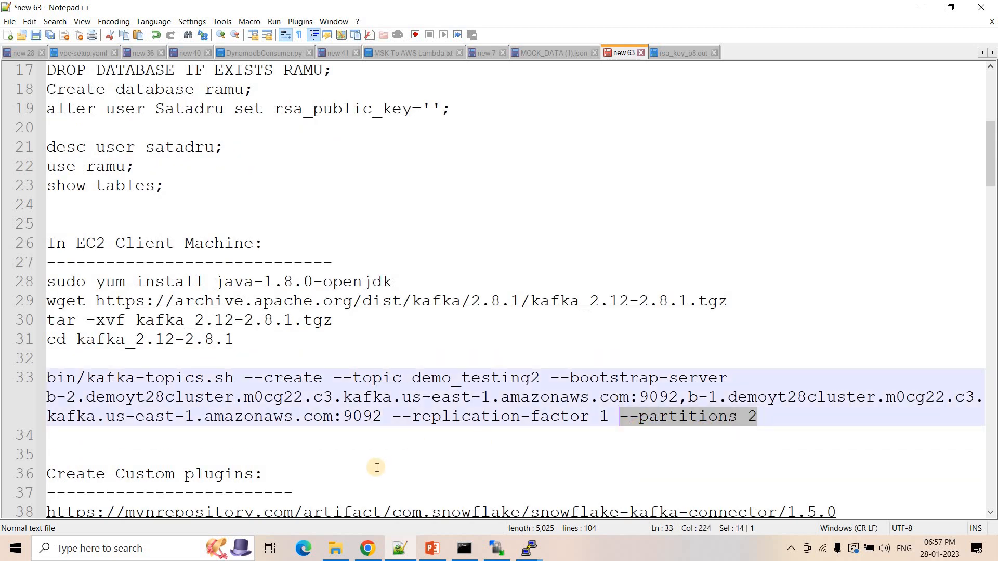
# - Back in Snowflake, compare the offset and partition in each row's RECORD_METADATA and rerun the select query
pyautogui.click(367, 555)
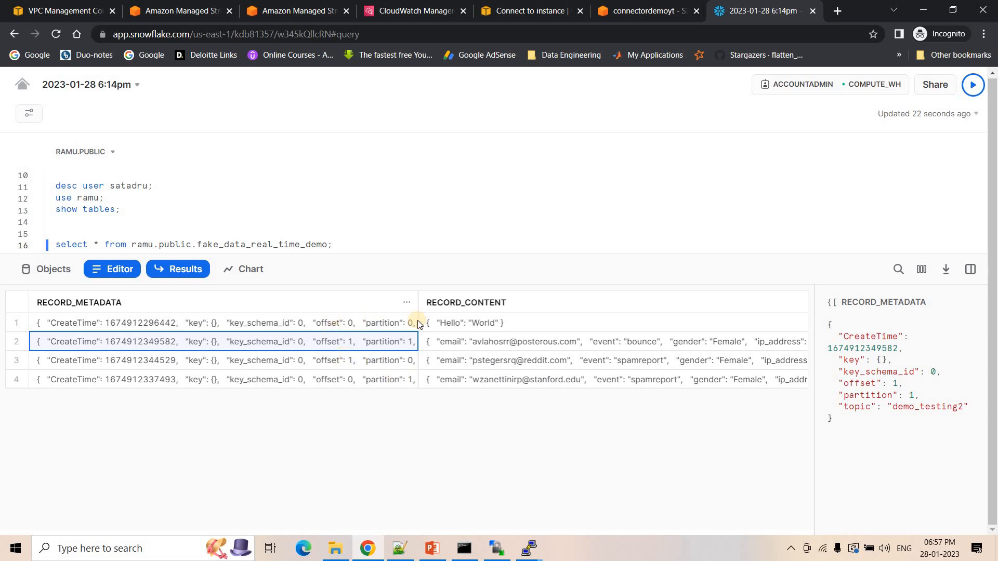
pyautogui.click(334, 323)
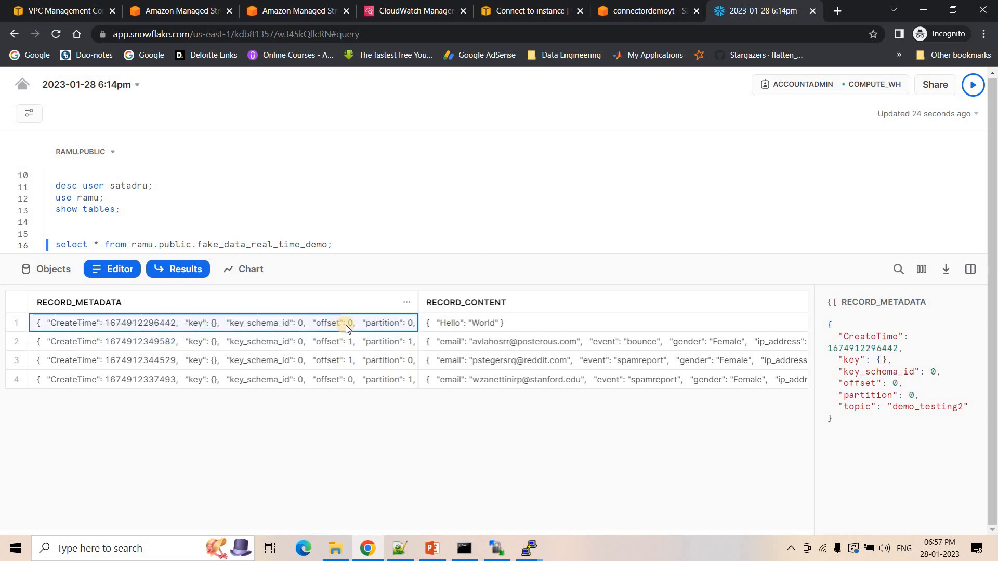
pyautogui.click(346, 362)
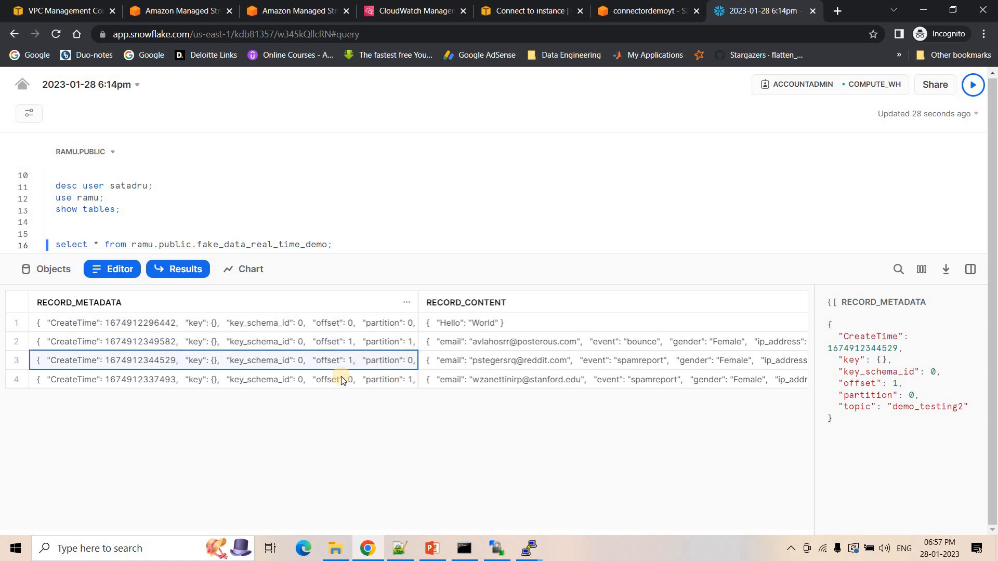
pyautogui.click(335, 380)
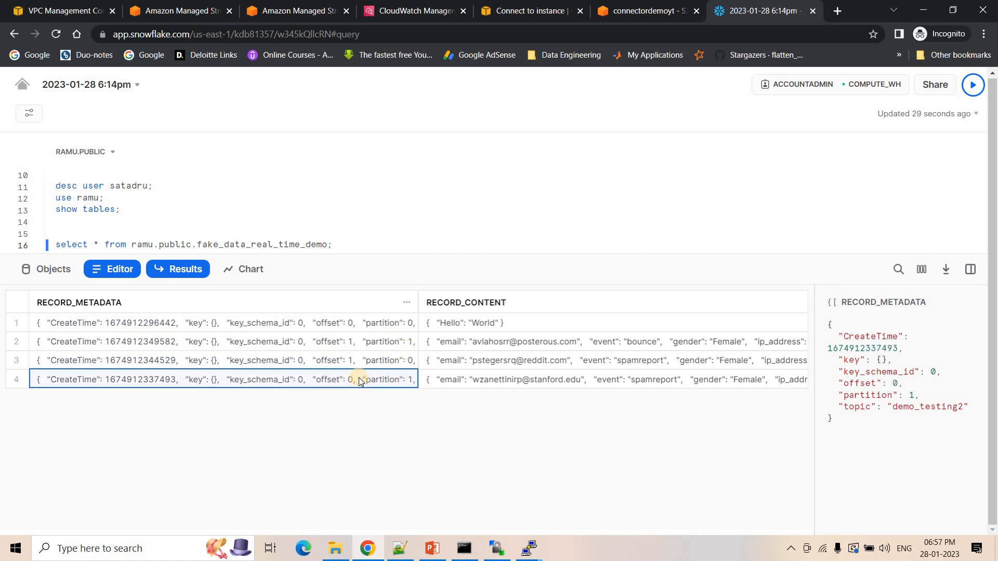
pyautogui.click(355, 341)
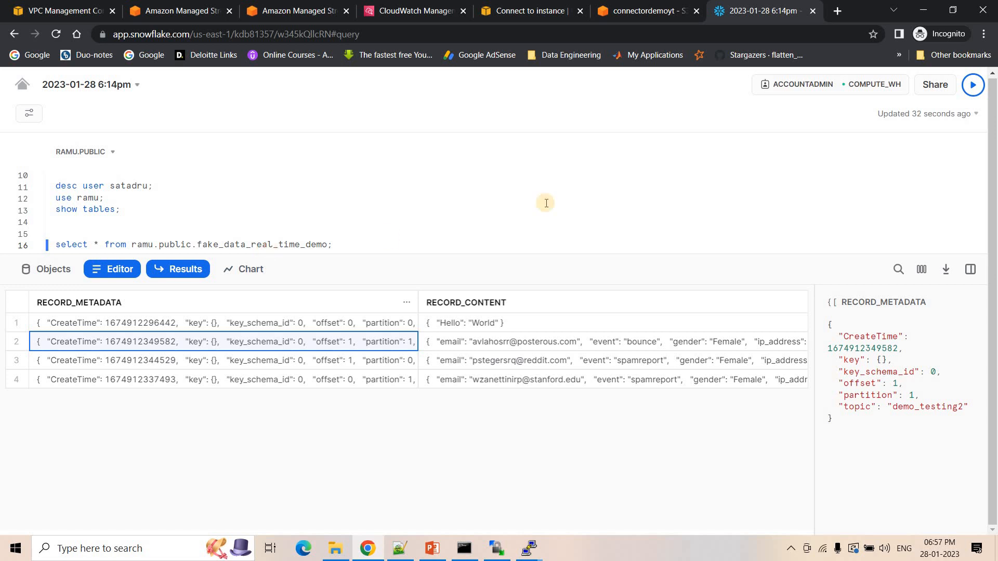
pyautogui.click(273, 249)
pyautogui.click(968, 91)
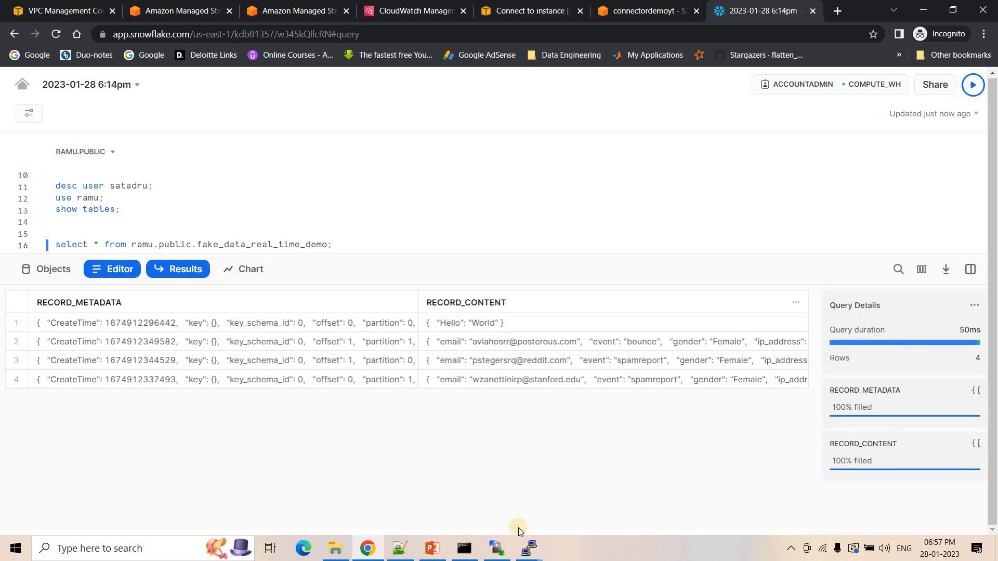
# - Return to the producer terminal and send the message "Hello , this is a python demo"
pyautogui.click(529, 547)
pyautogui.click(485, 507)
pyautogui.click(210, 341)
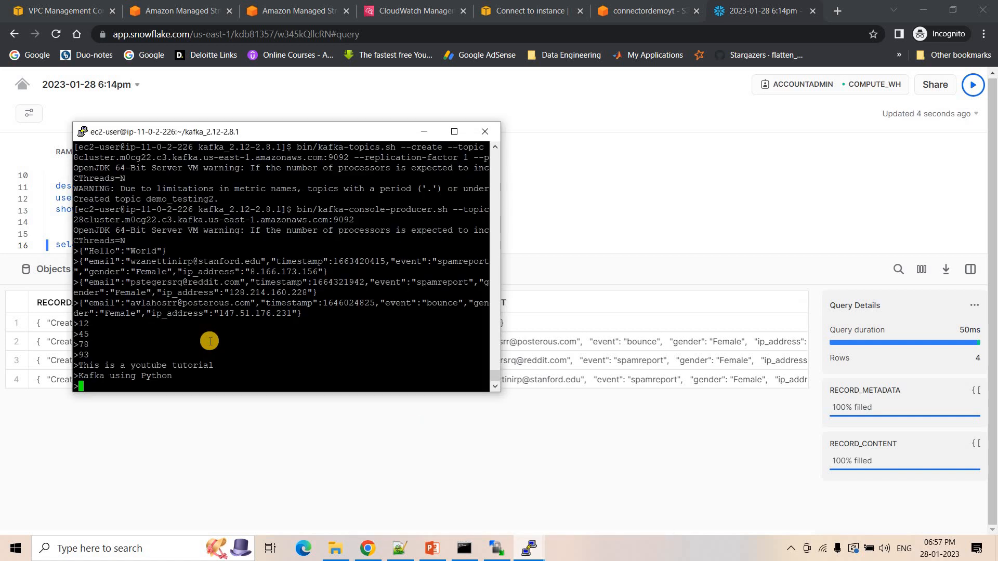
pyautogui.write('Hello , this is a python demo')
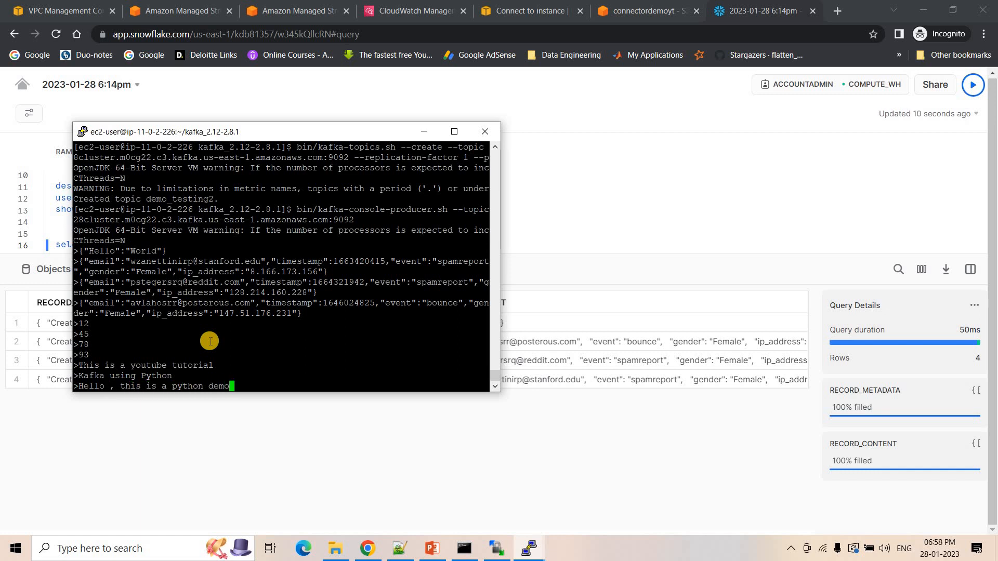
pyautogui.press('Return')
# - Send the JSON message {"Hi":"There"} through the producer
pyautogui.write('"')
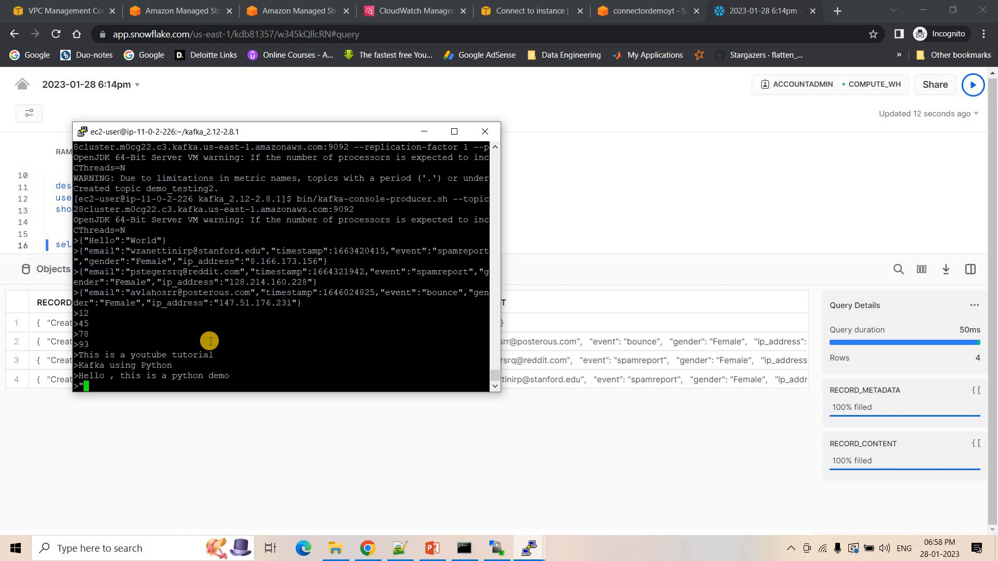
pyautogui.press('BackSpace')
pyautogui.write('{"Hi":"There"}')
pyautogui.press('Return')
# - Switch to the Snowflake worksheet, rerun the select query and step through the RECORD_CONTENT values of the first rows
pyautogui.hotkey('alt', 'Tab')
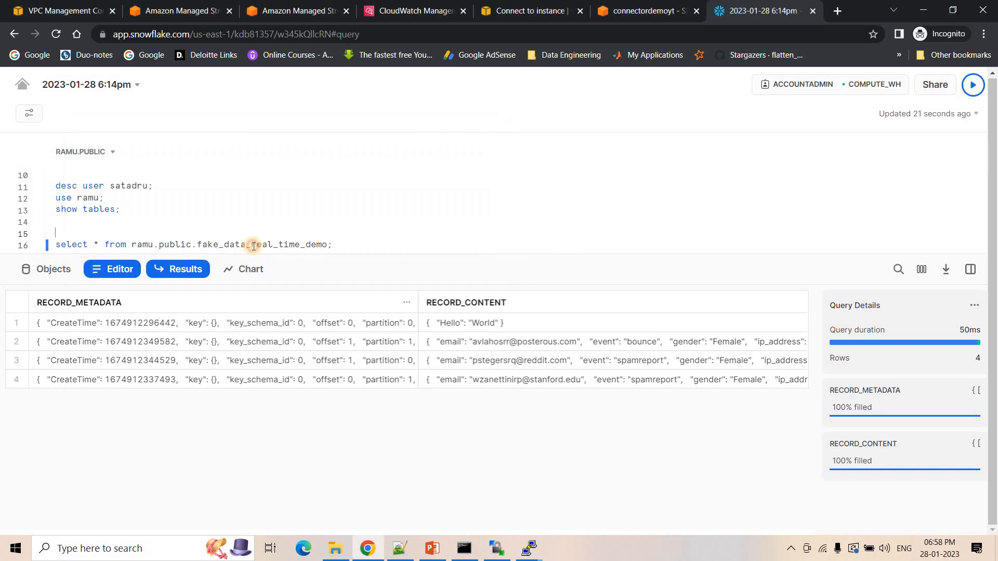
pyautogui.click(973, 85)
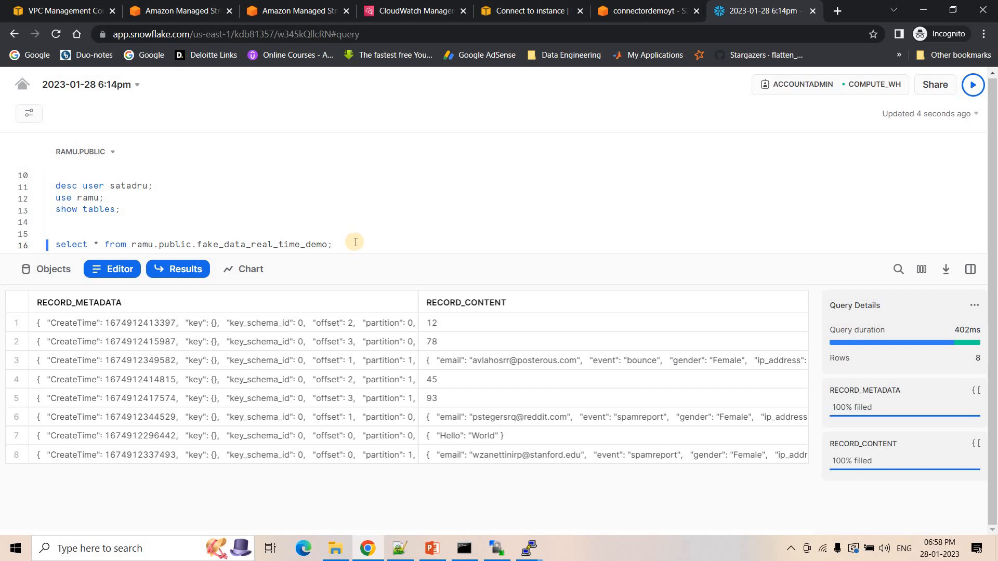
pyautogui.click(442, 326)
pyautogui.press('Down')
pyautogui.press('Down')
pyautogui.press('Down')
pyautogui.press('Down')
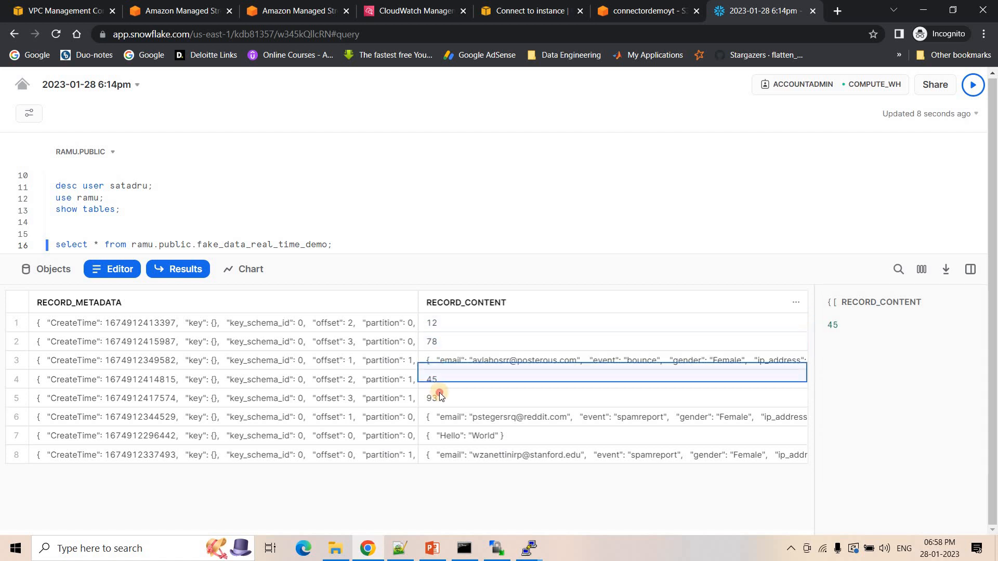
# - Check the messages sent in the producer terminal and rerun the select query in Snowflake
pyautogui.moveTo(530, 550)
pyautogui.click(478, 499)
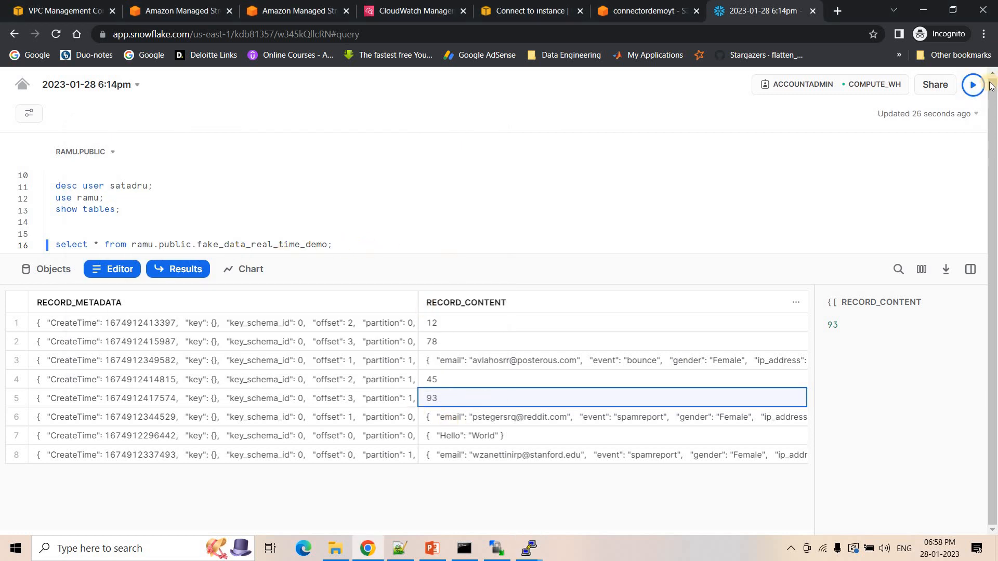
pyautogui.click(974, 86)
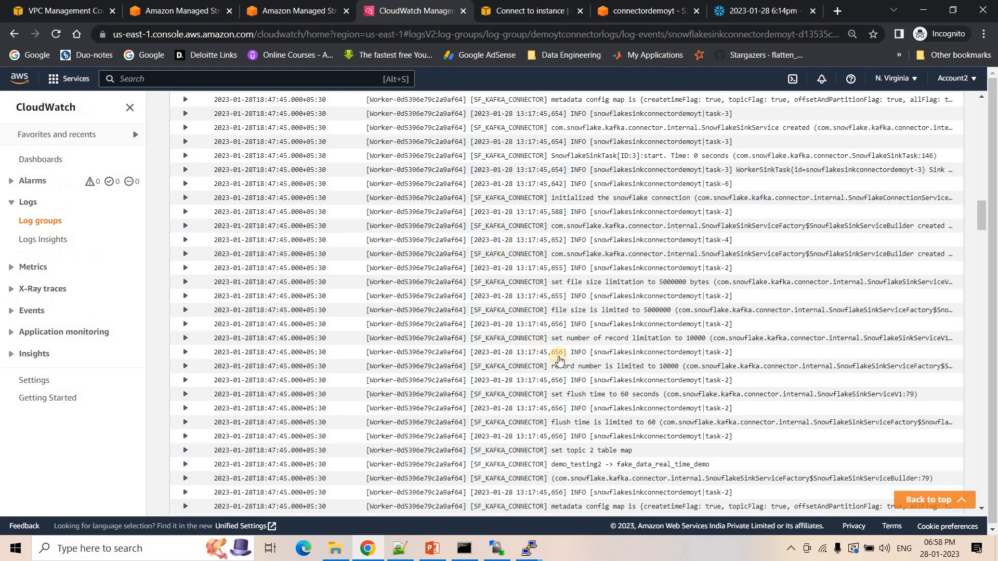
# - Review the Snowflake sink connector's log events in CloudWatch and switch to the architecture diagram slide in PowerPoint
pyautogui.scroll(-5, 541, 364)
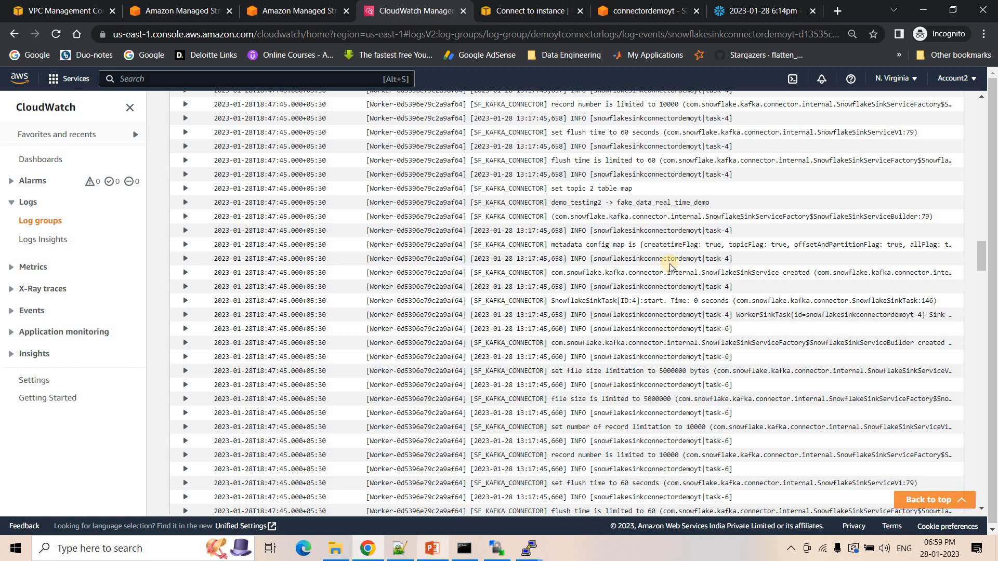
pyautogui.click(432, 549)
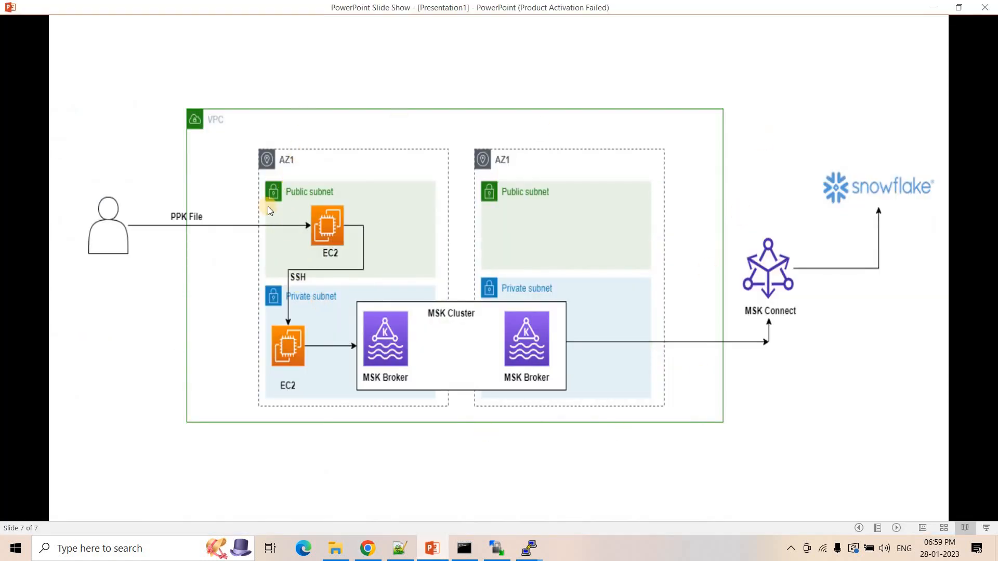